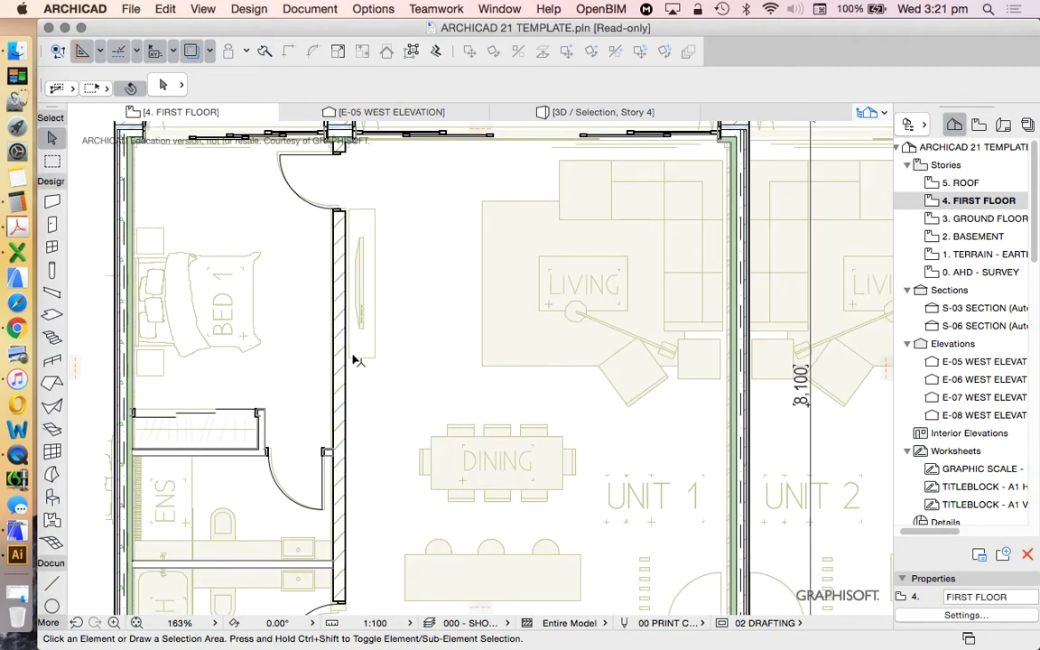
Examine the first-floor plan of Unit 1 around grids 1 and 2, comparing it with the trace reference hidden and shown
scroll(356, 361, down, 3)
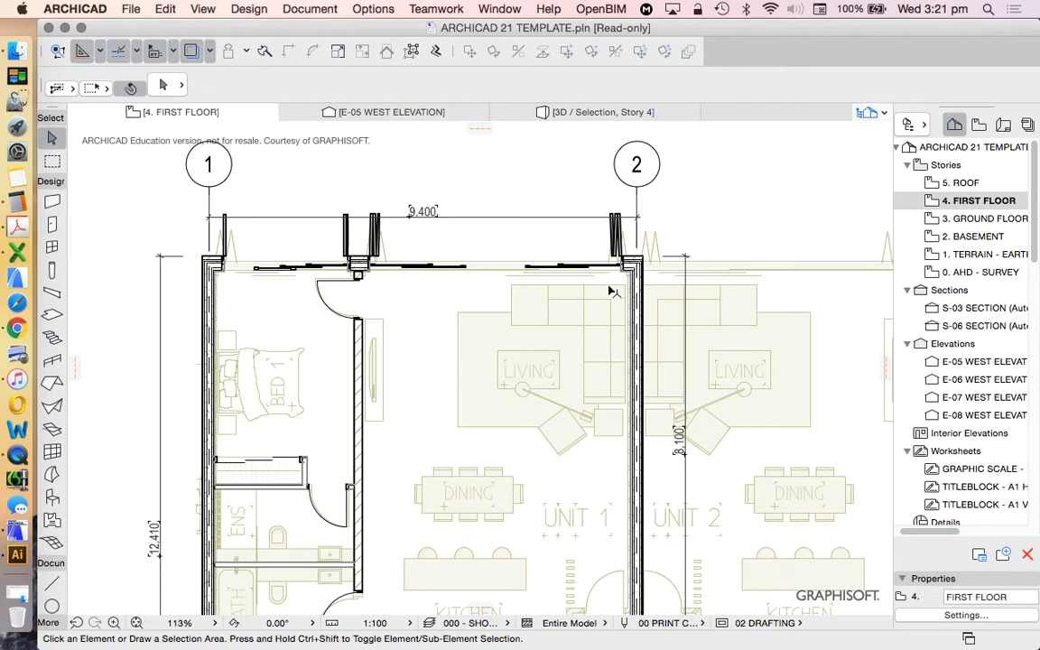
scroll(614, 290, up, 1)
scroll(617, 293, down, 1)
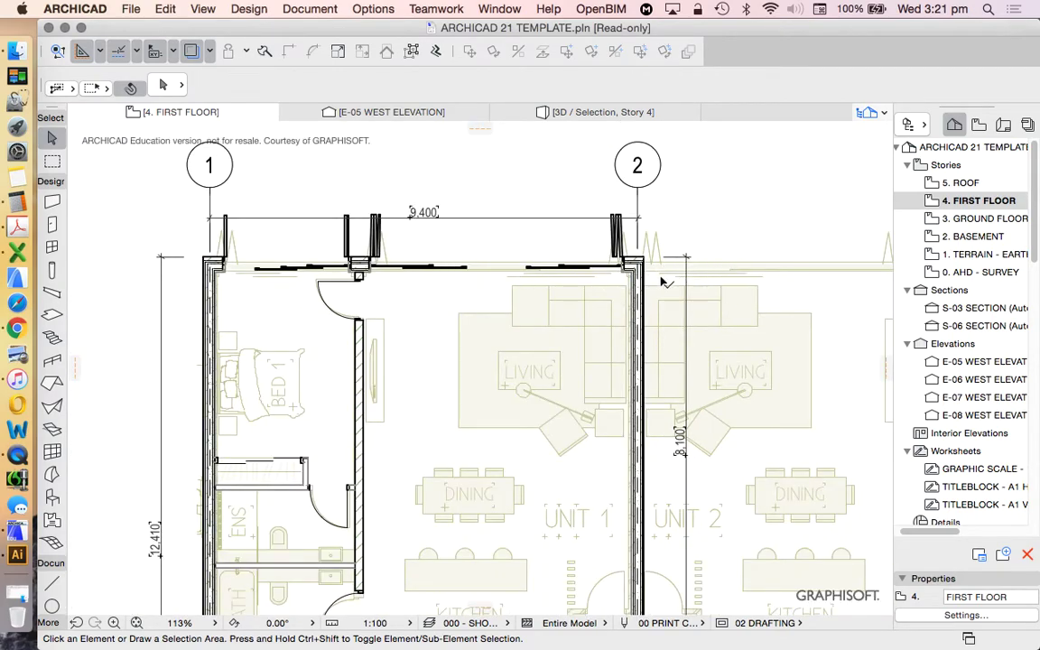
scroll(524, 319, down, 4)
scroll(663, 307, up, 4)
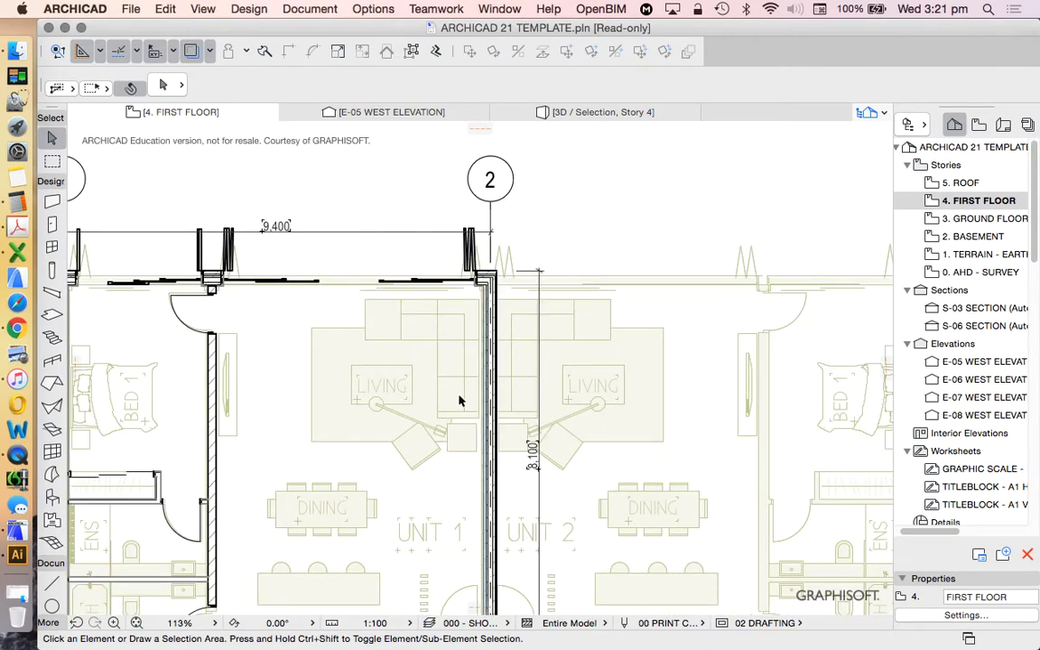
scroll(523, 280, up, 4)
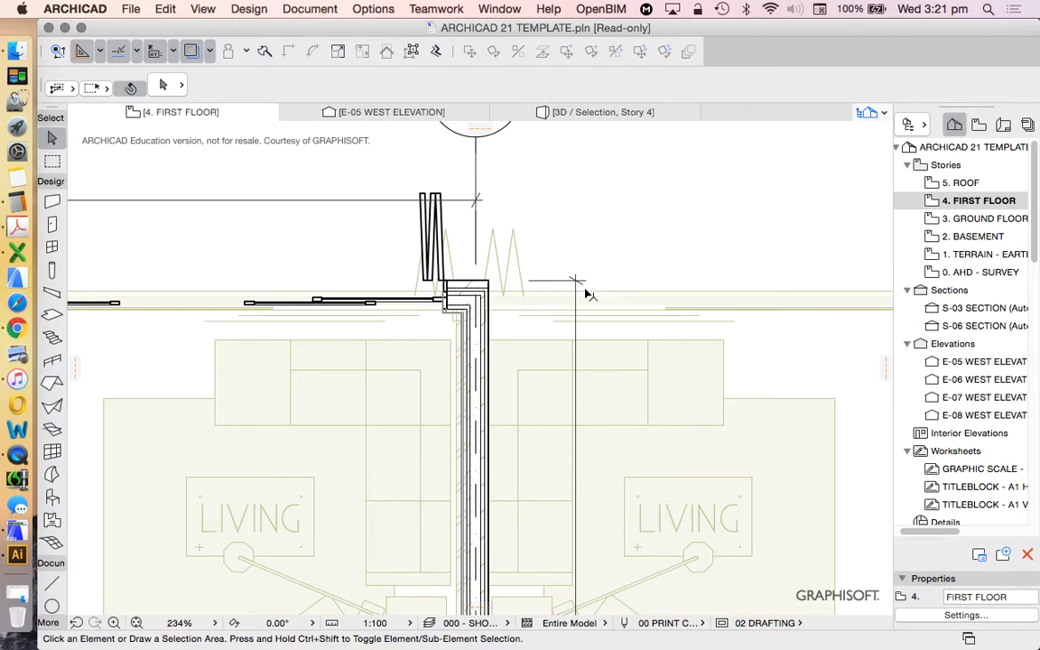
scroll(504, 307, down, 2)
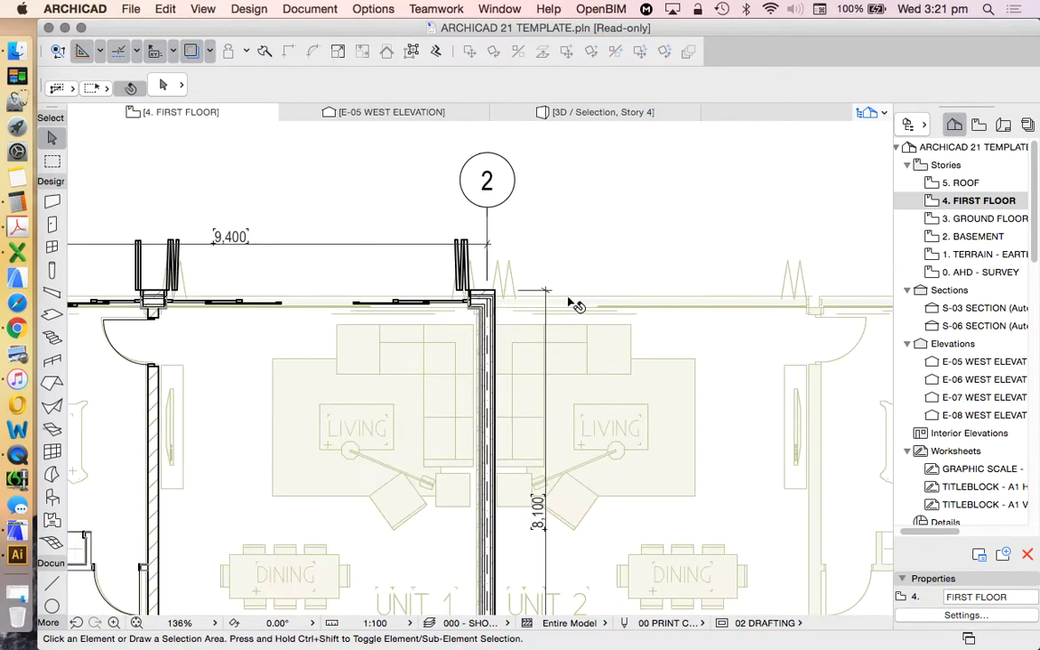
scroll(495, 280, up, 1)
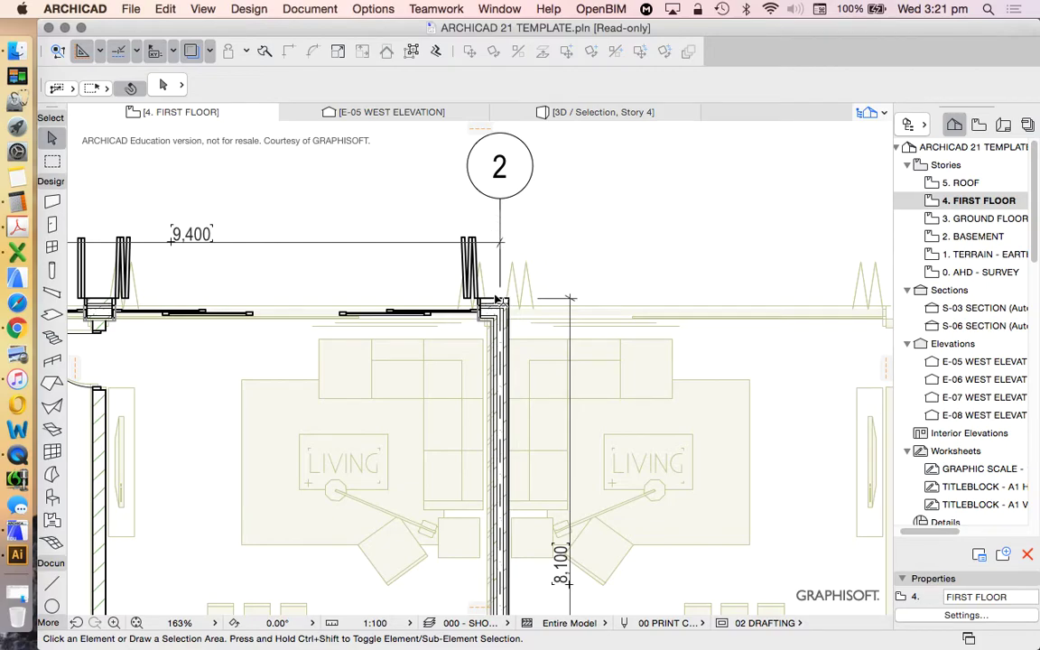
scroll(509, 246, down, 3)
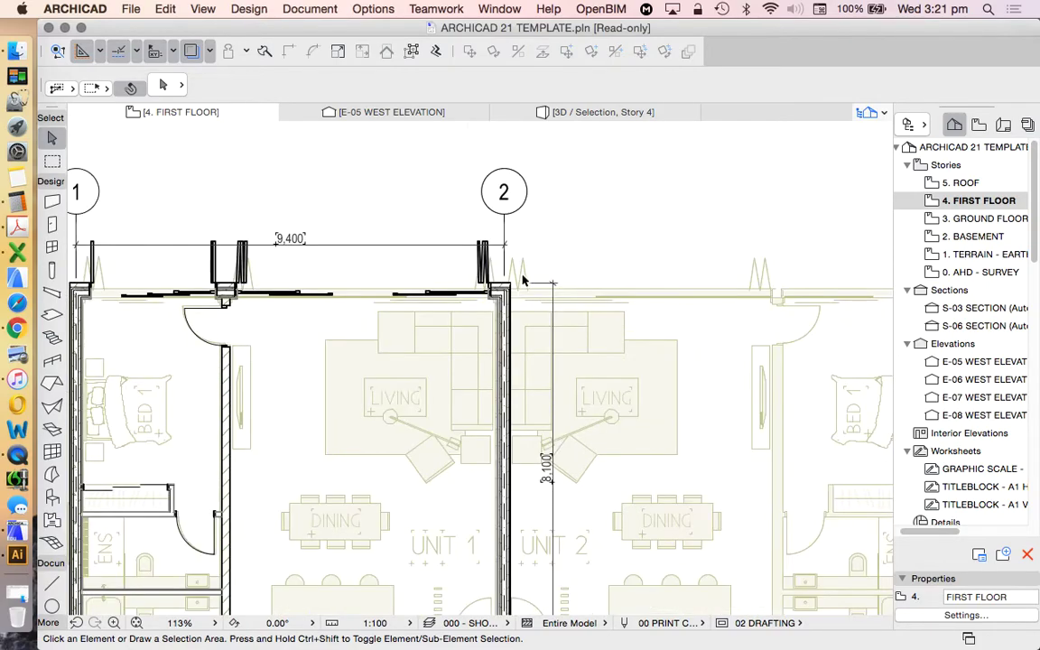
scroll(509, 229, down, 3)
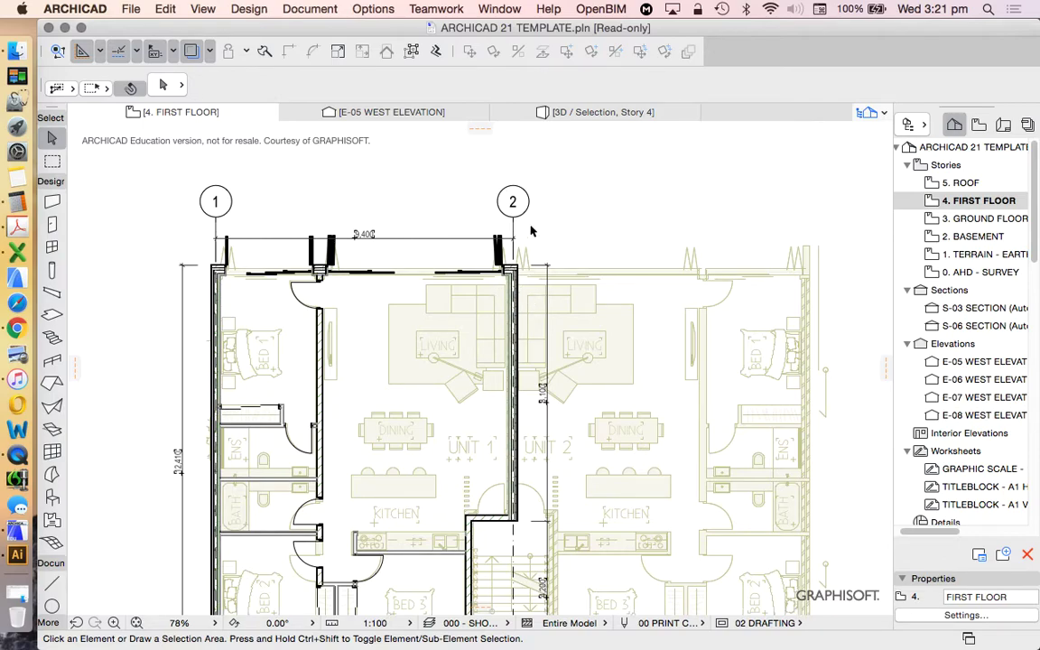
scroll(530, 231, down, 2)
scroll(515, 180, up, 1)
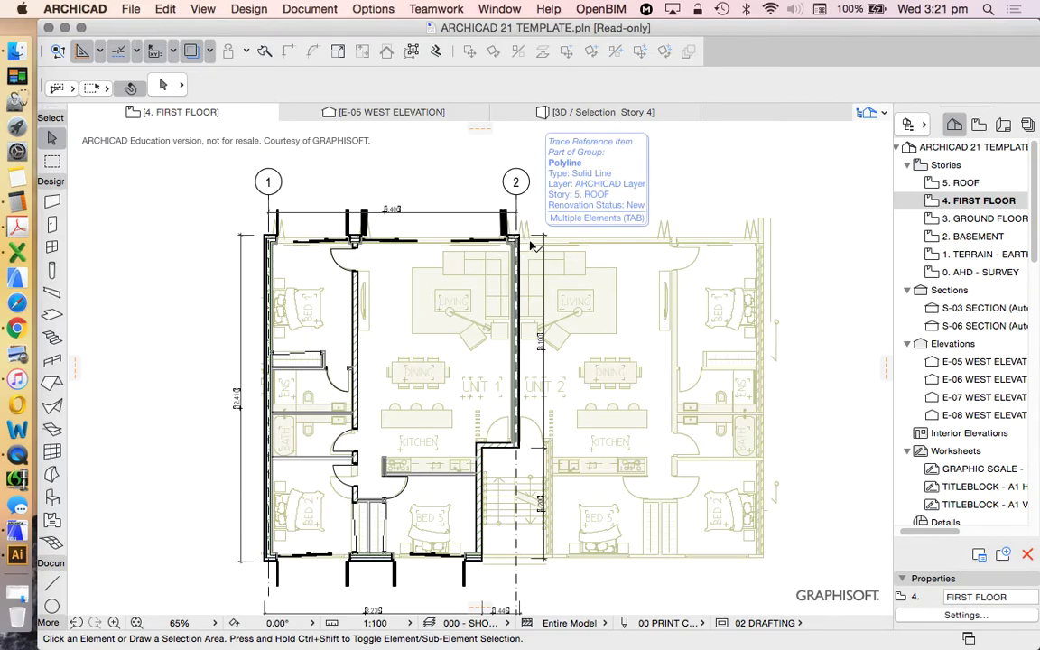
scroll(530, 246, up, 4)
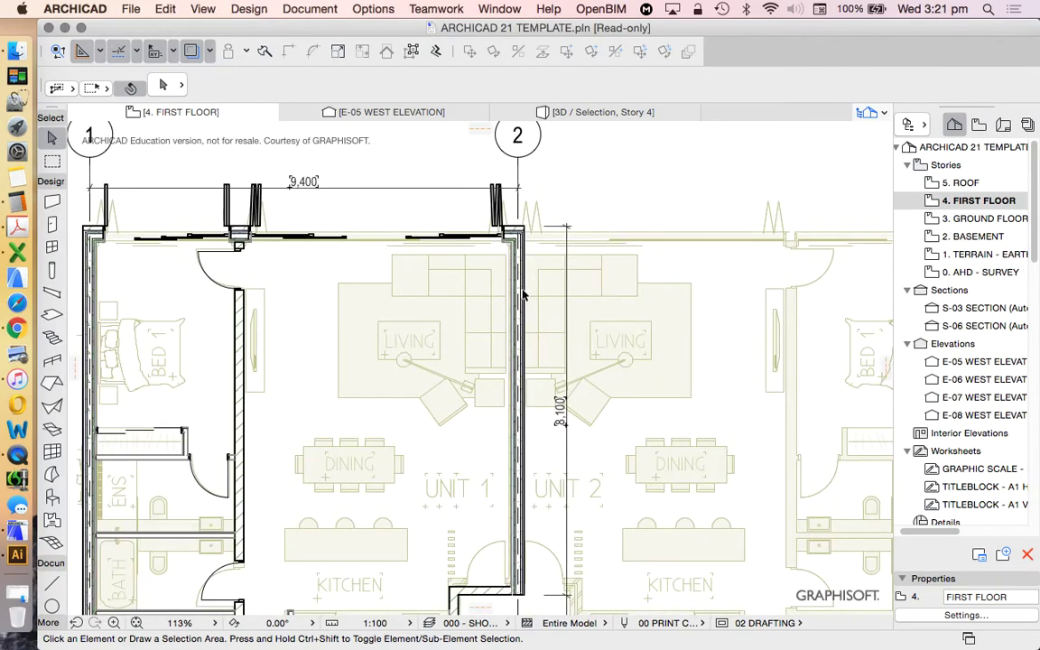
scroll(518, 266, down, 2)
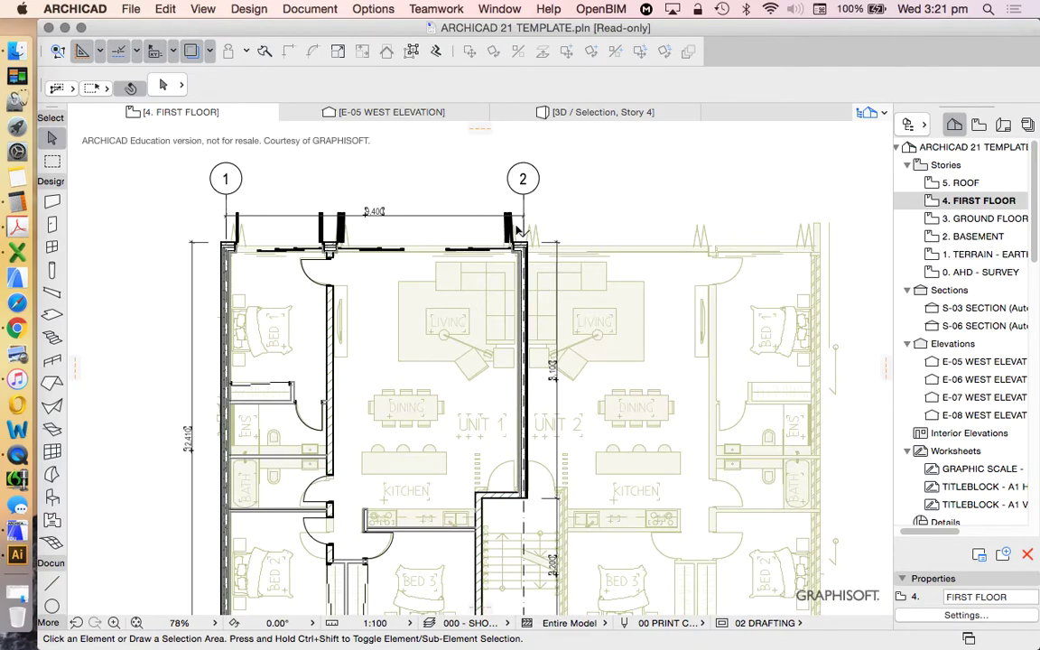
scroll(519, 231, down, 1)
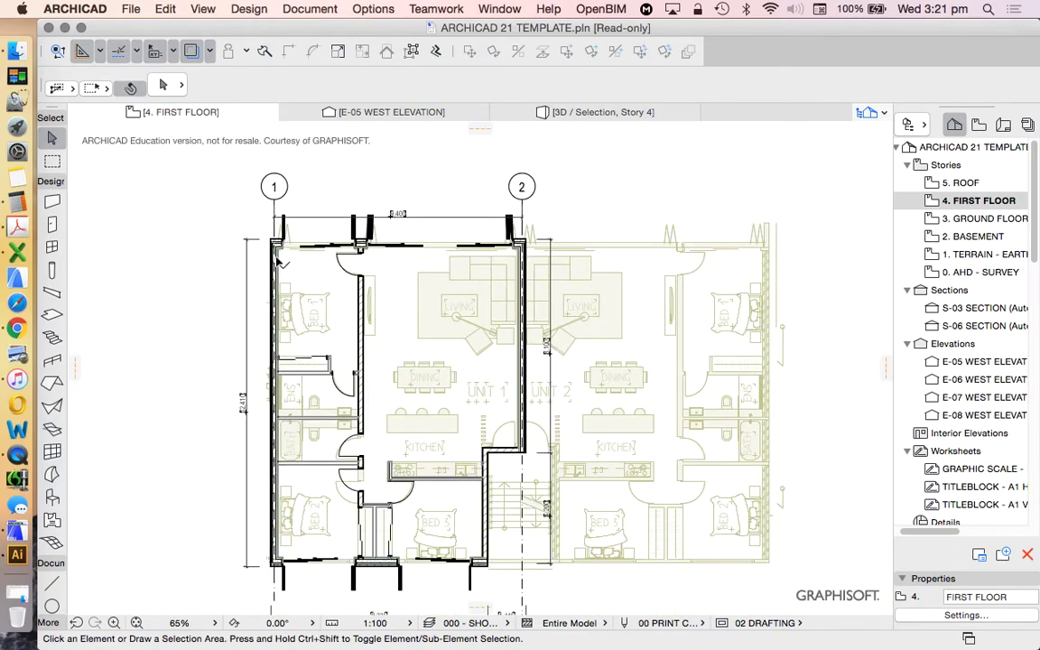
scroll(279, 261, up, 1)
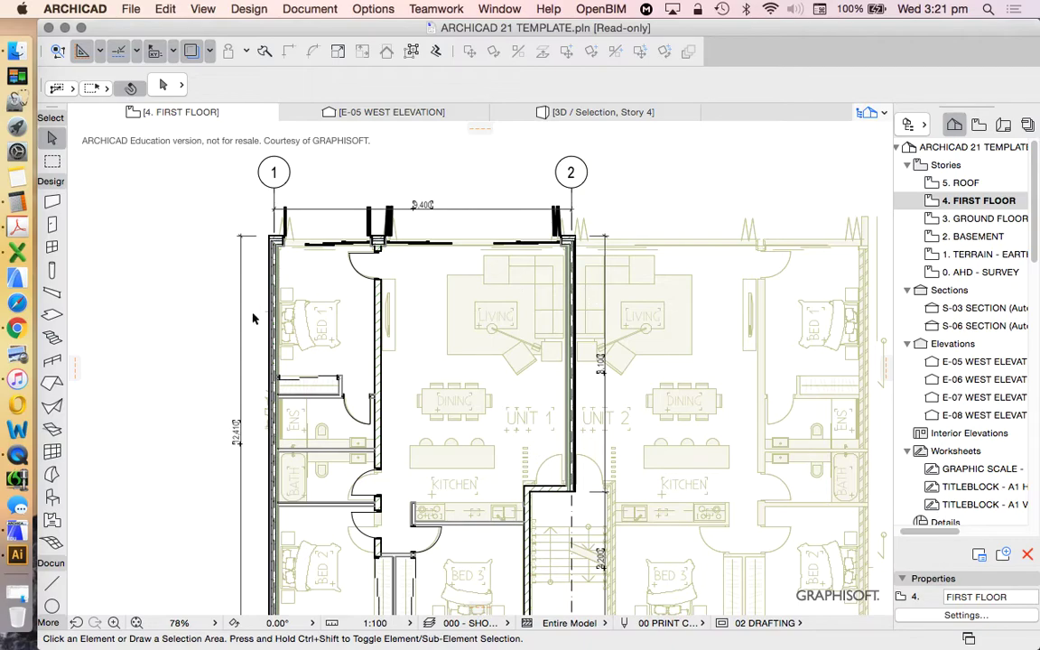
scroll(586, 341, down, 2)
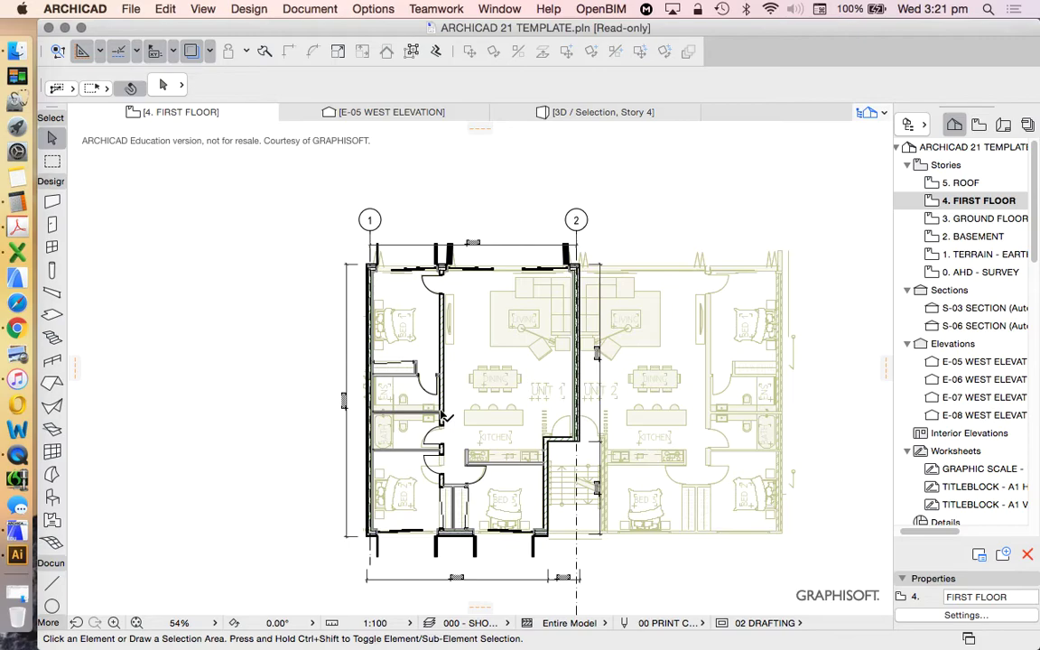
scroll(397, 412, up, 2)
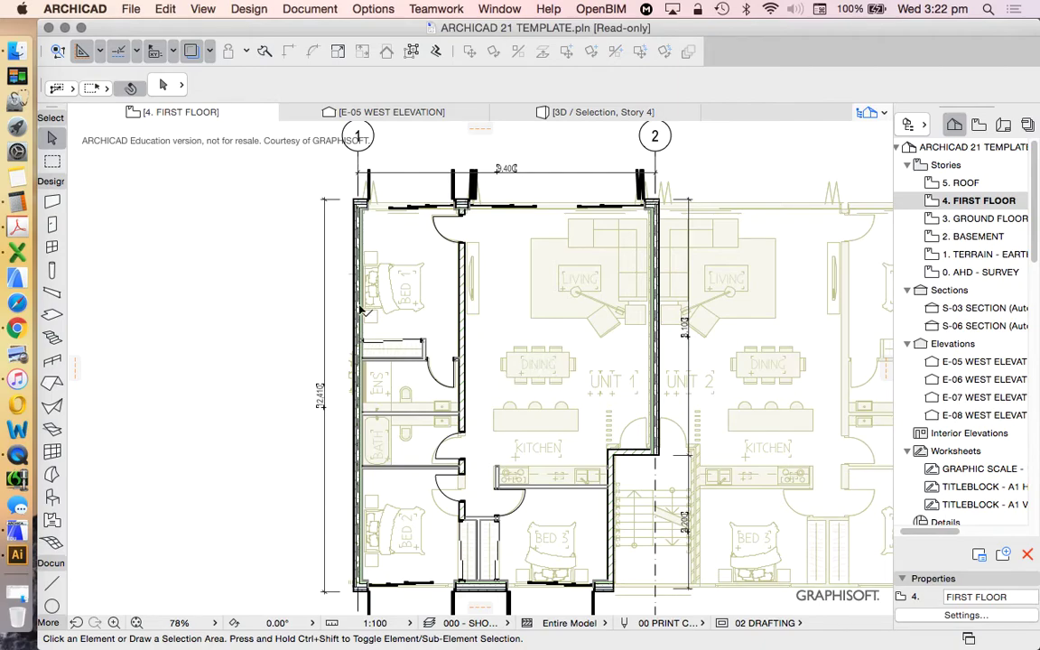
click(192, 51)
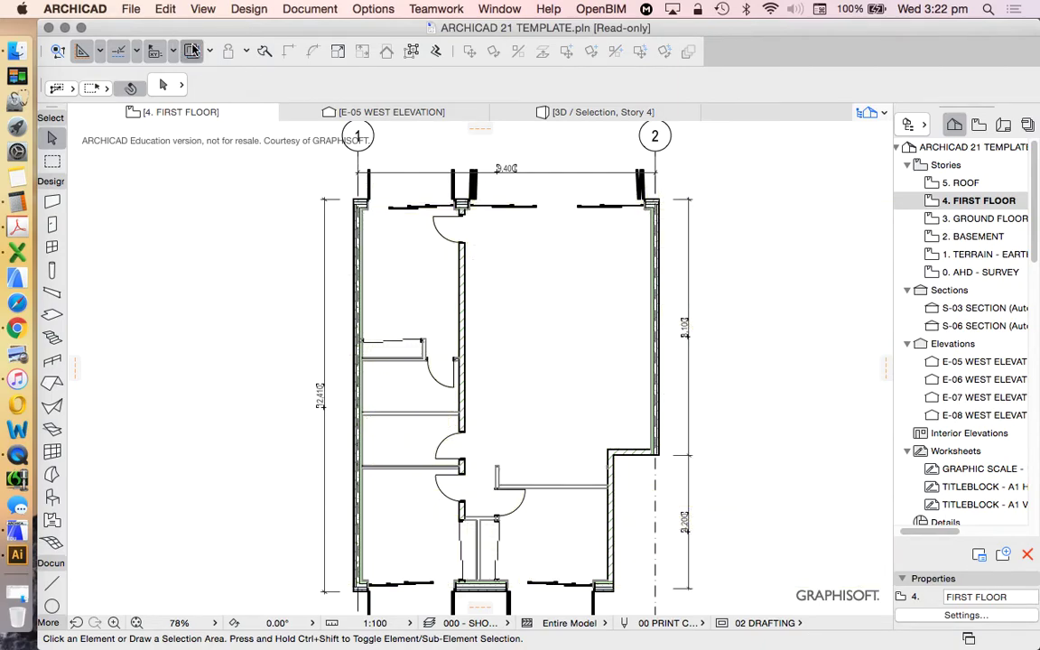
click(192, 51)
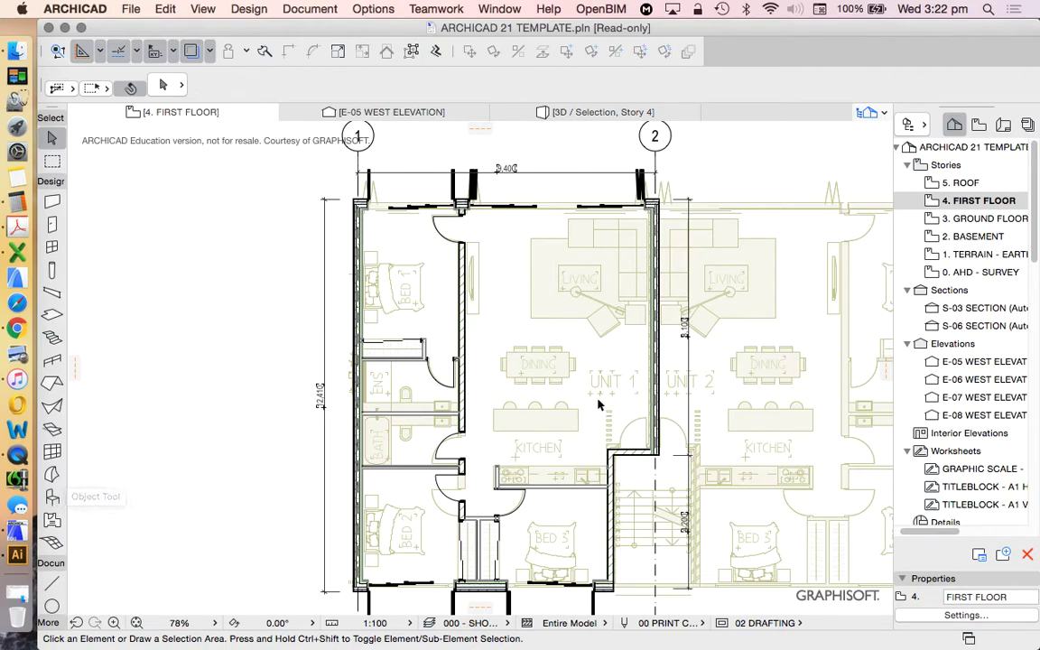
Open the Object tool's default settings and enlarge the dialog to show more of the library
click(52, 498)
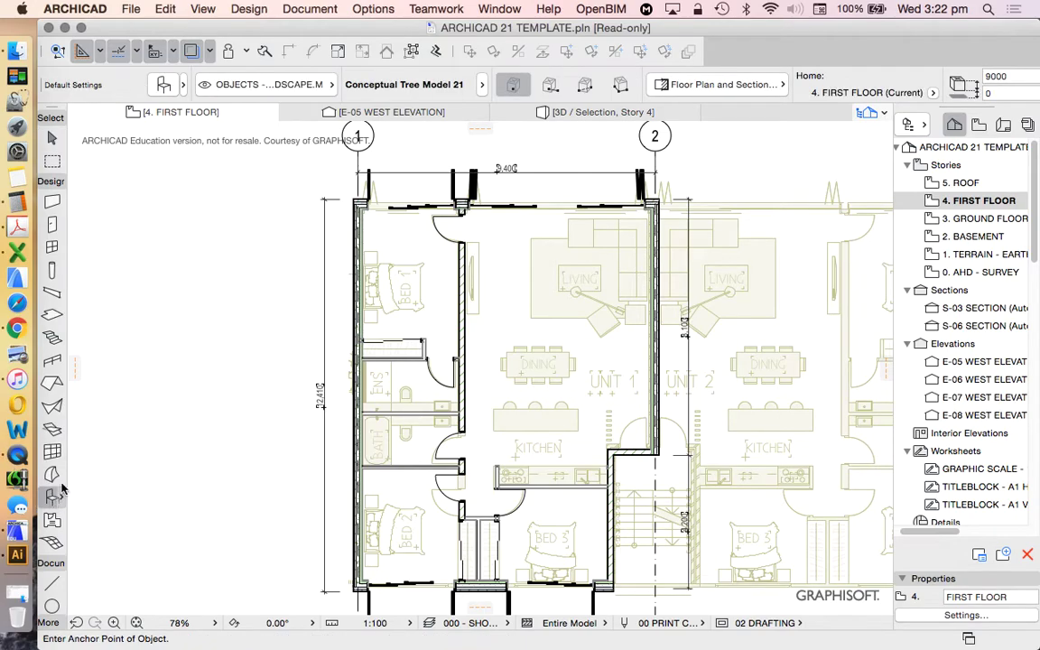
click(163, 84)
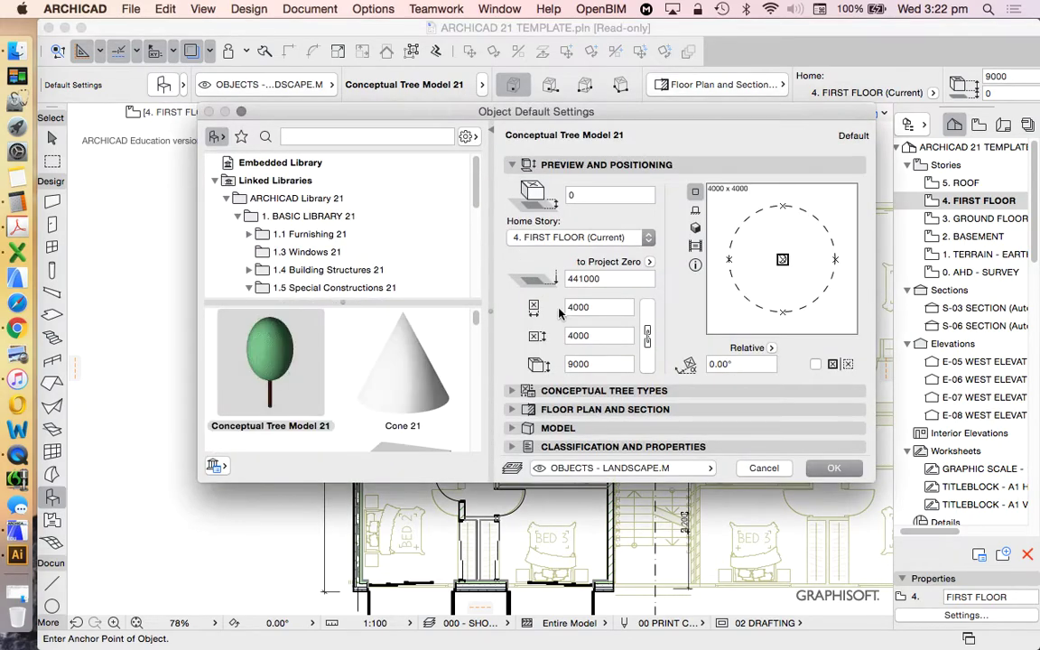
scroll(345, 199, down, 1)
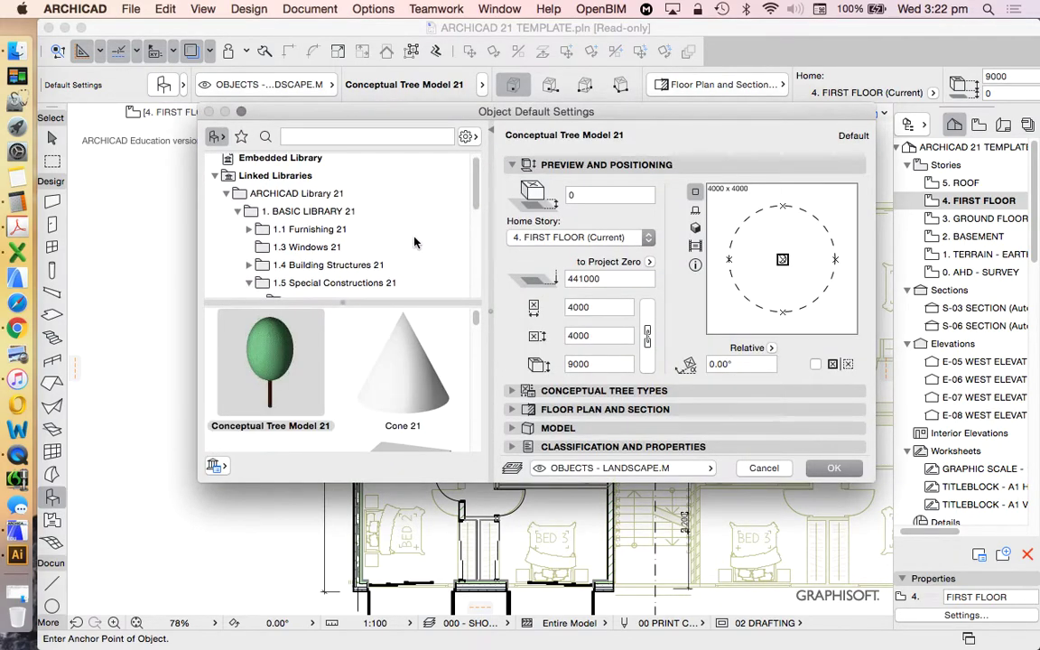
drag(548, 110, 521, 28)
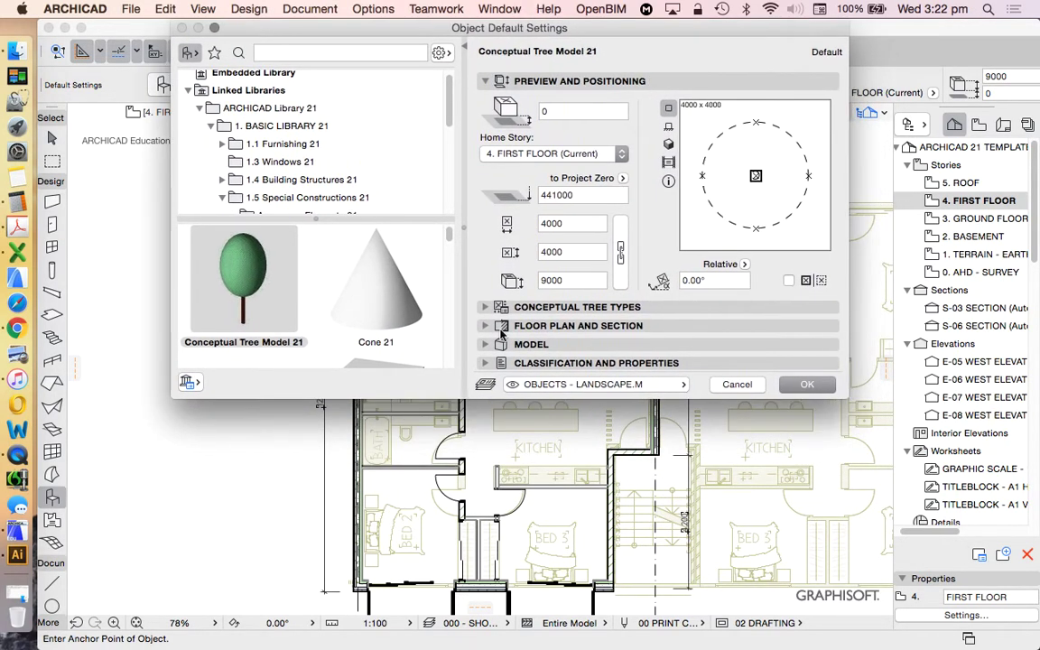
drag(495, 392, 510, 641)
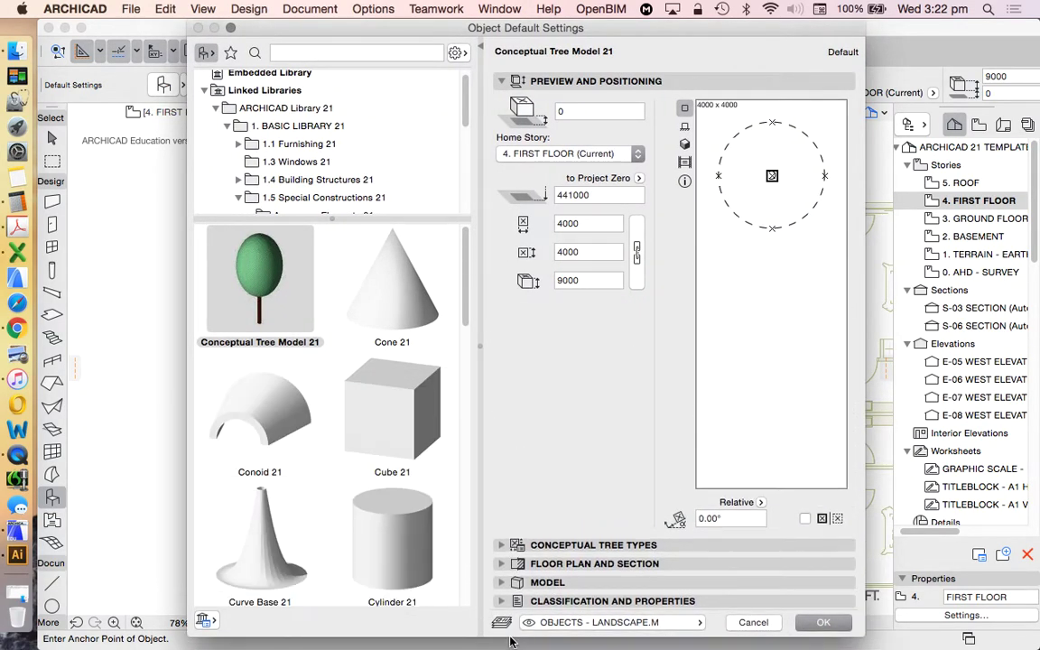
scroll(308, 159, up, 1)
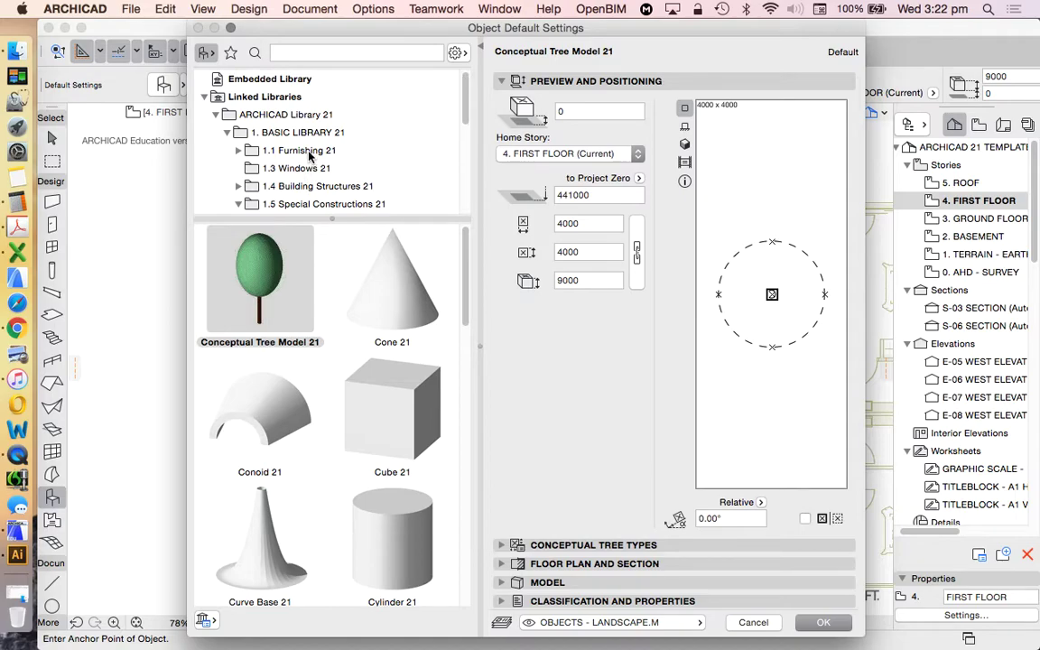
Choose Bed Double 21 from the Beds 21 folder of the Furnishing 21 library
click(305, 152)
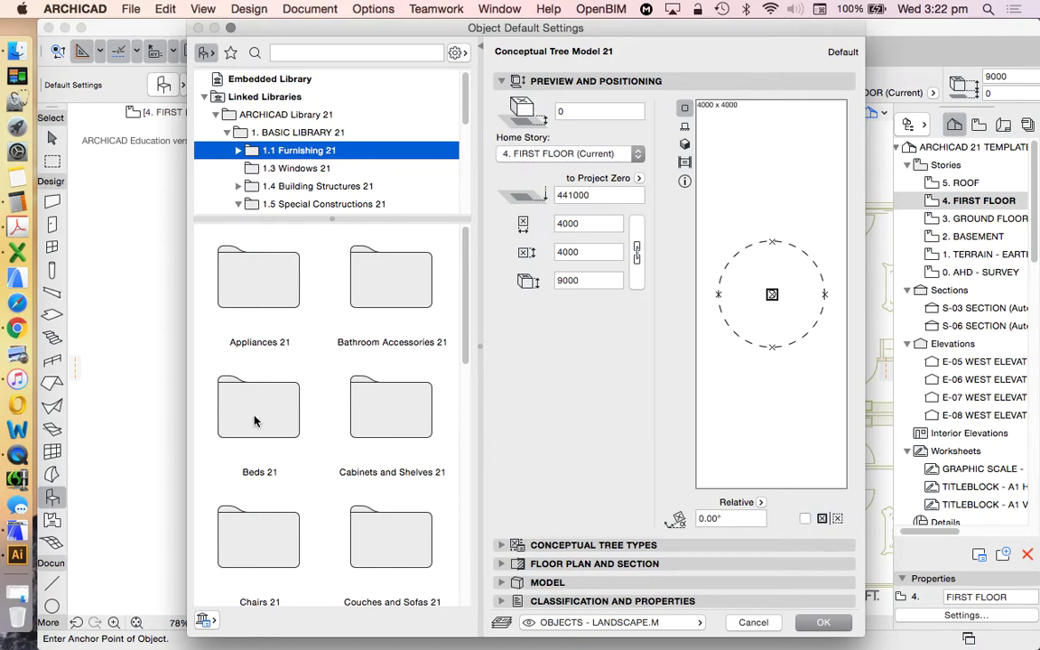
double_click(251, 387)
scroll(439, 394, down, 1)
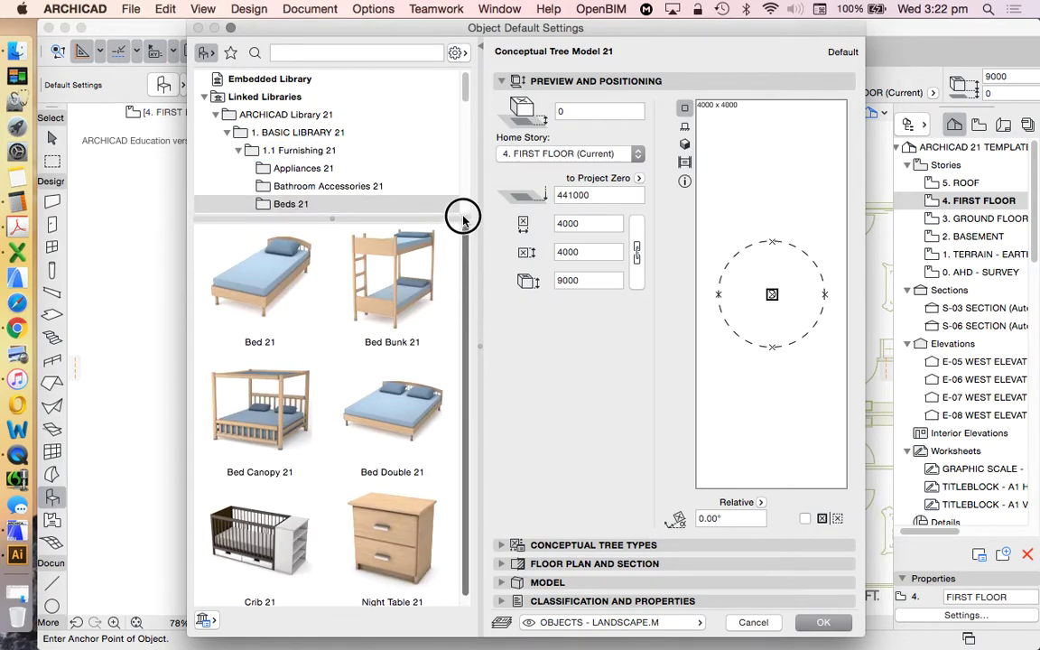
click(401, 402)
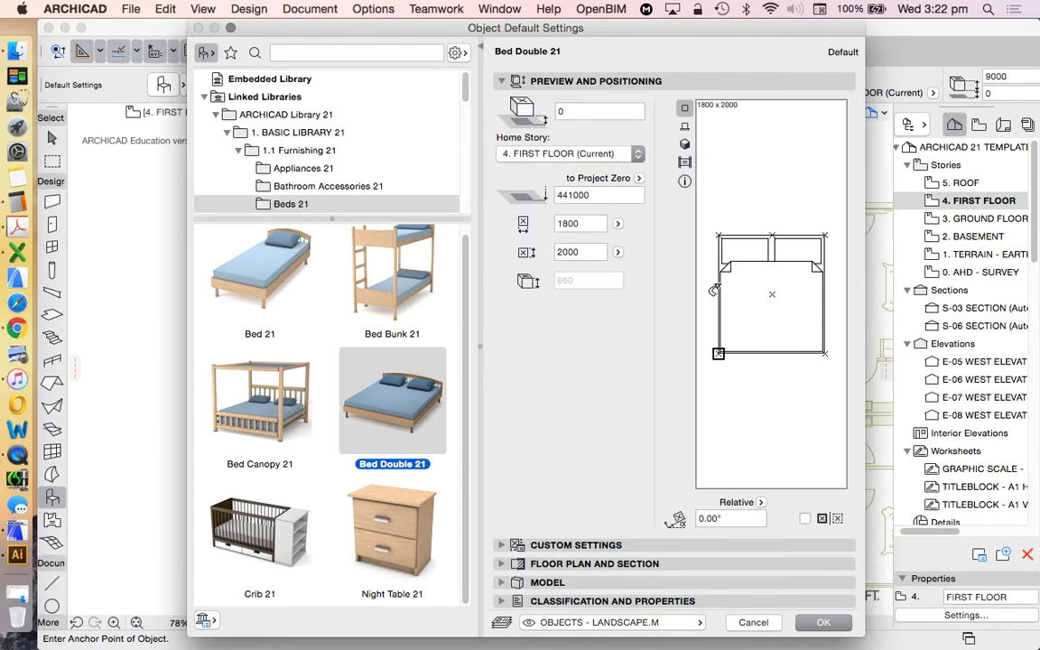
Turn off the headboard in the double bed's custom settings
click(585, 546)
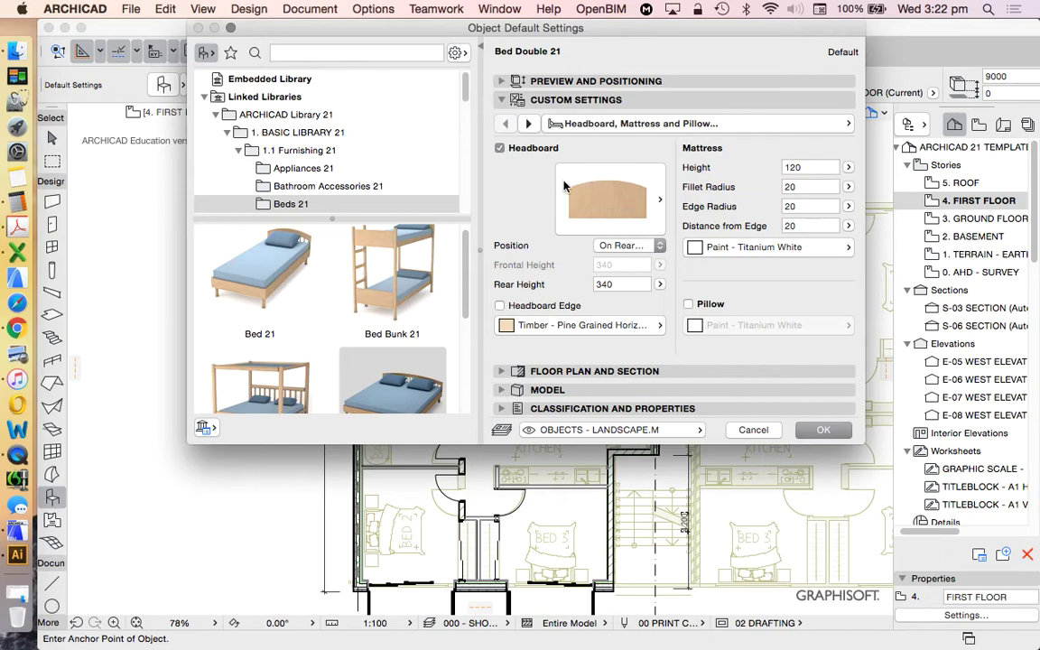
click(621, 186)
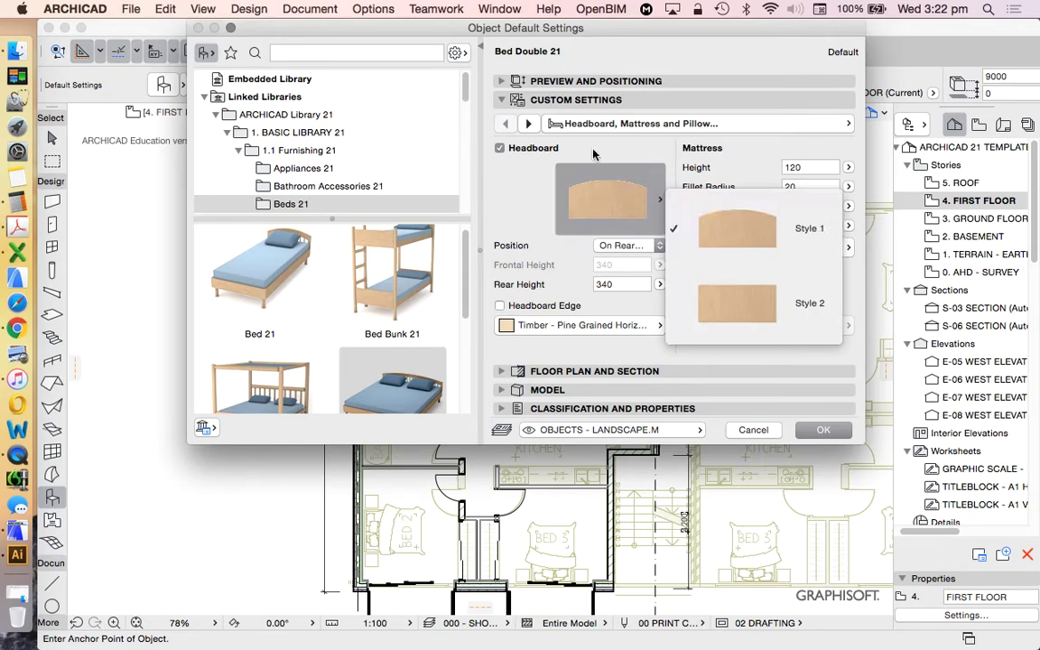
click(618, 149)
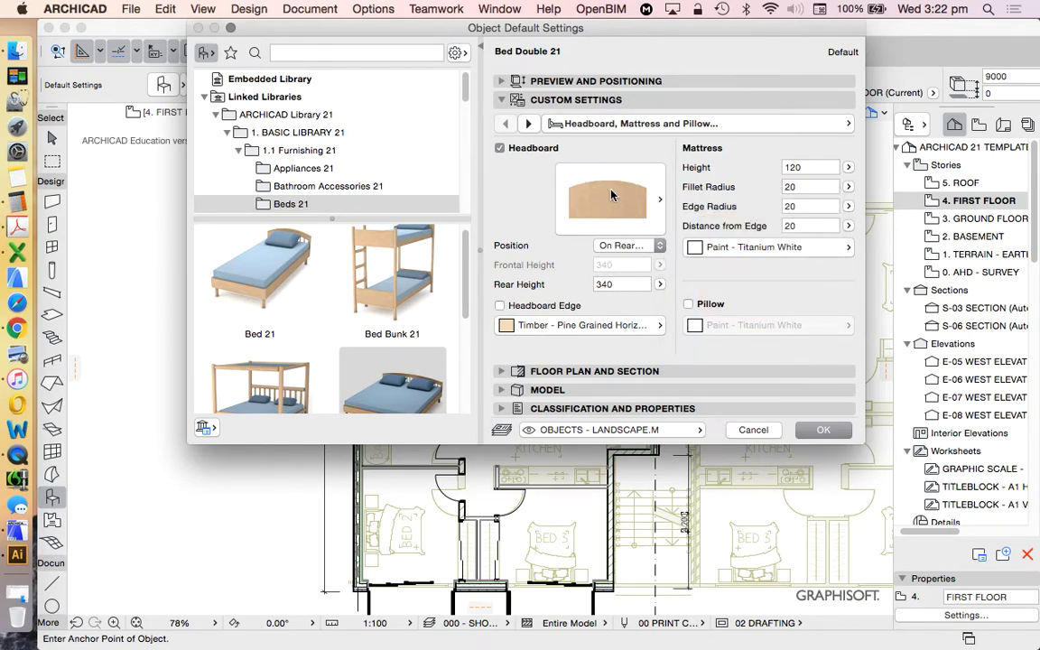
click(500, 148)
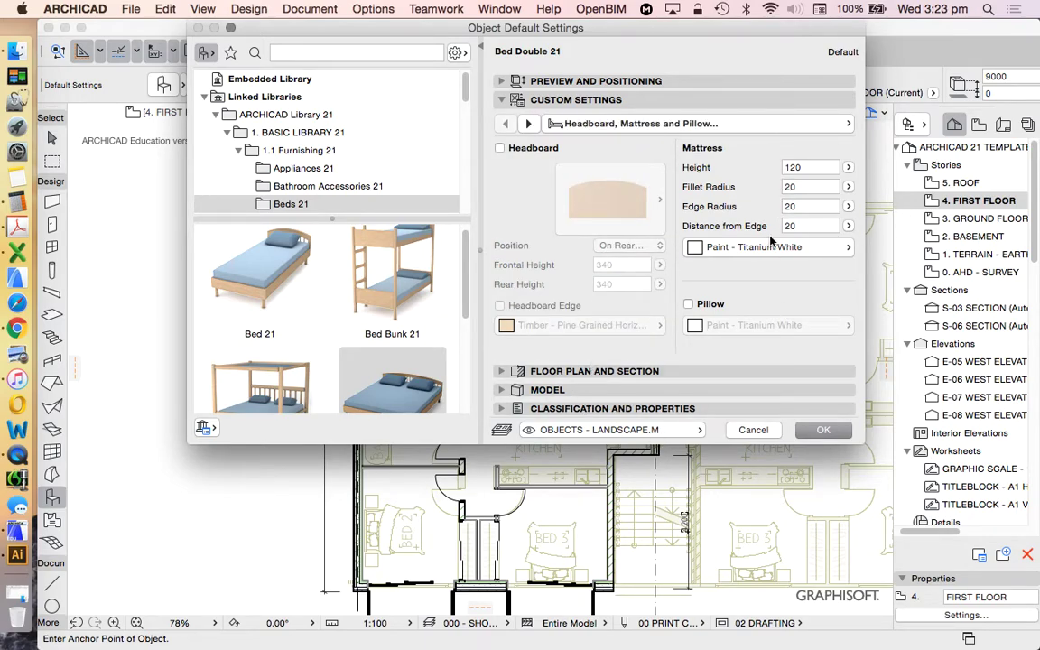
Set the contour pen to 1 (0.13 mm) in the double bed's 2D representation settings
click(607, 100)
click(646, 100)
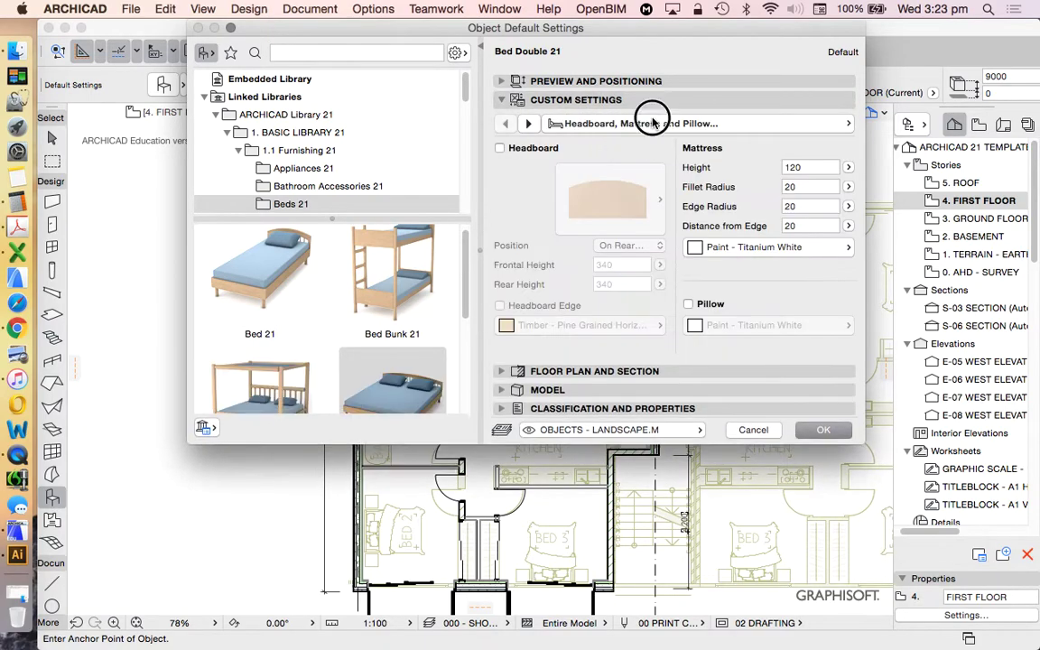
click(653, 122)
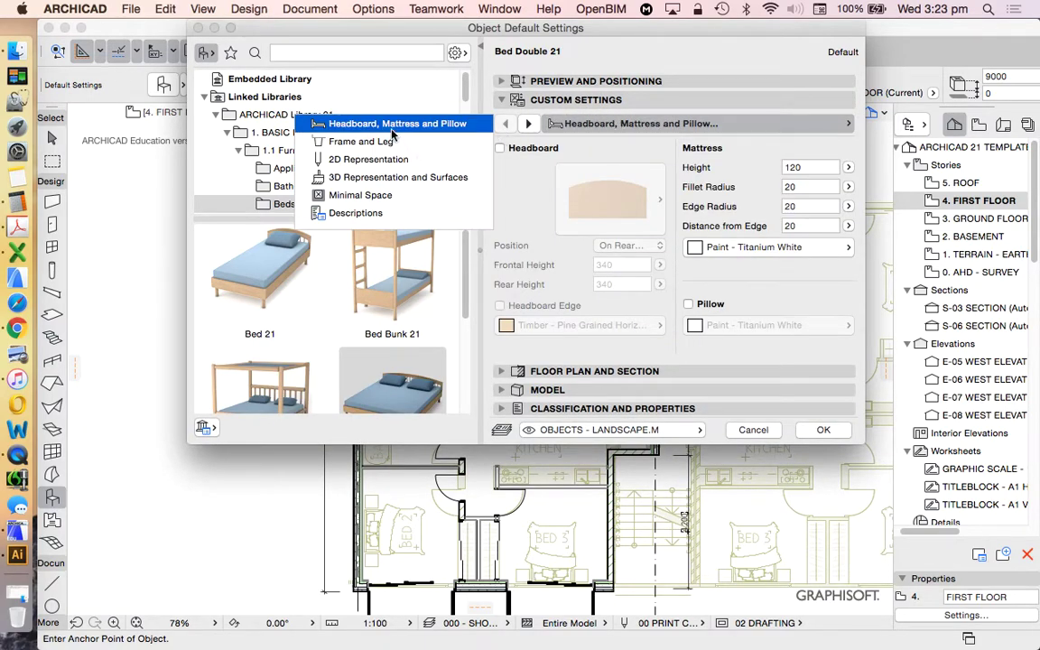
click(327, 158)
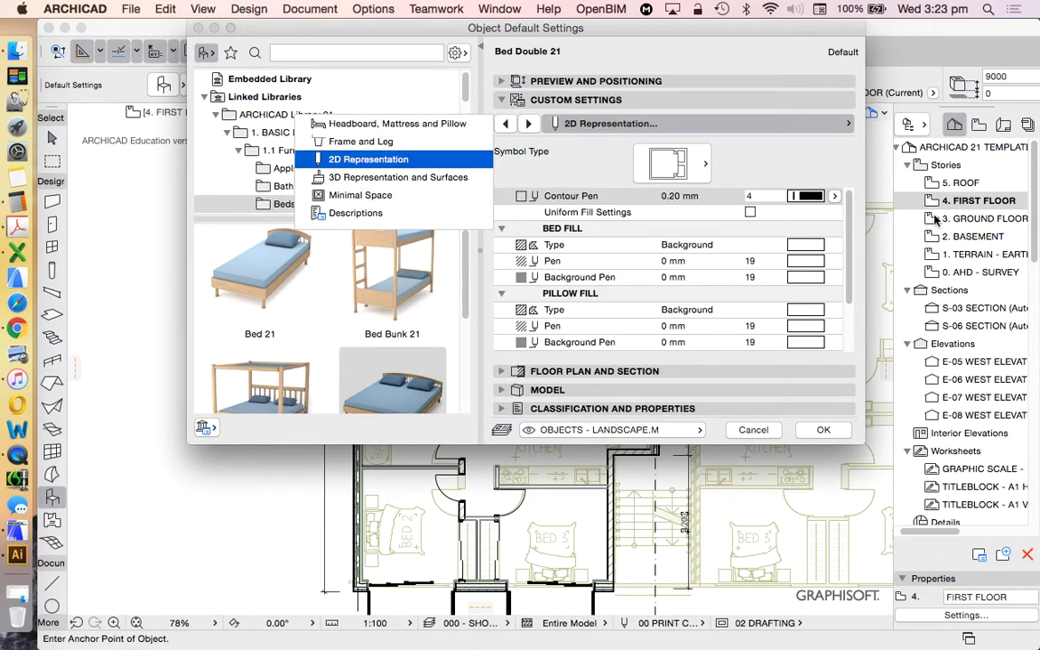
click(792, 169)
click(806, 196)
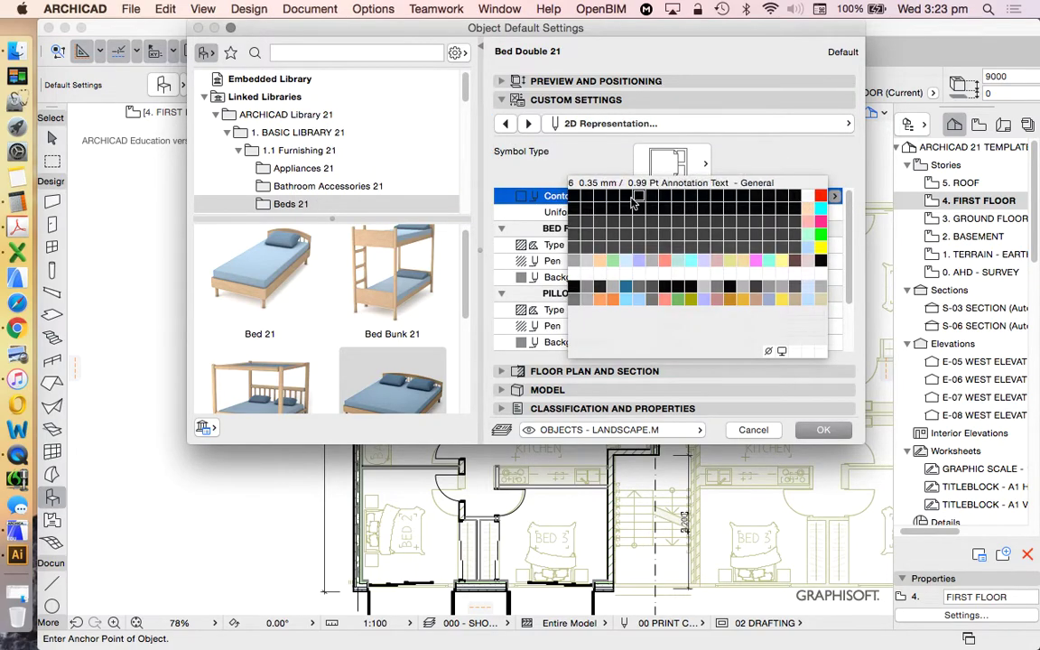
click(575, 199)
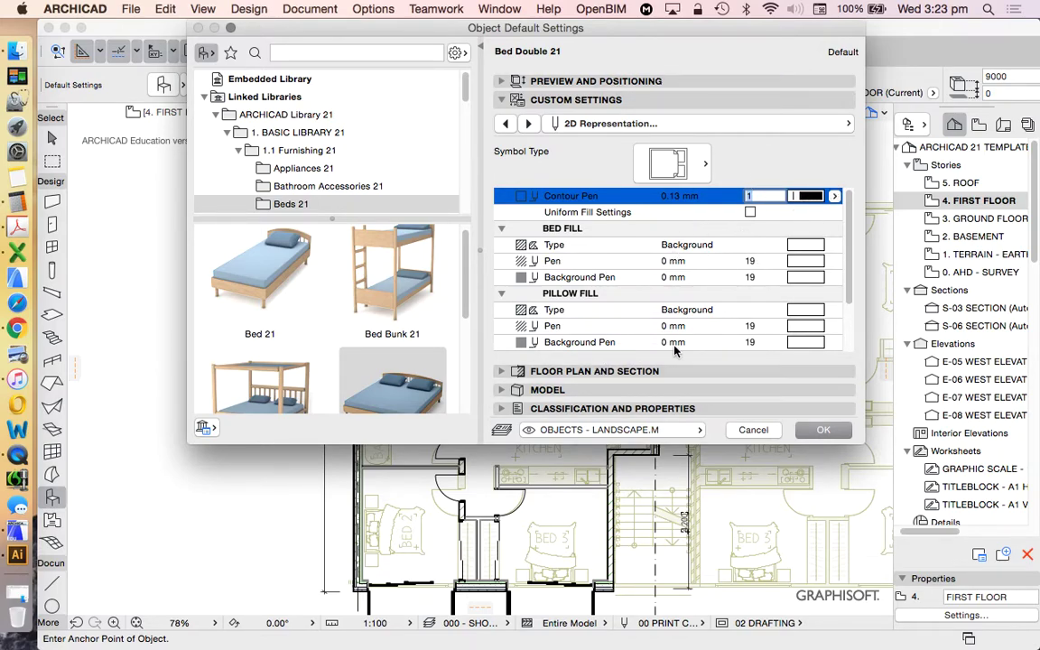
Set the symbol line pen to 1 (0.13 mm) in the double bed's floor plan and section settings
click(604, 372)
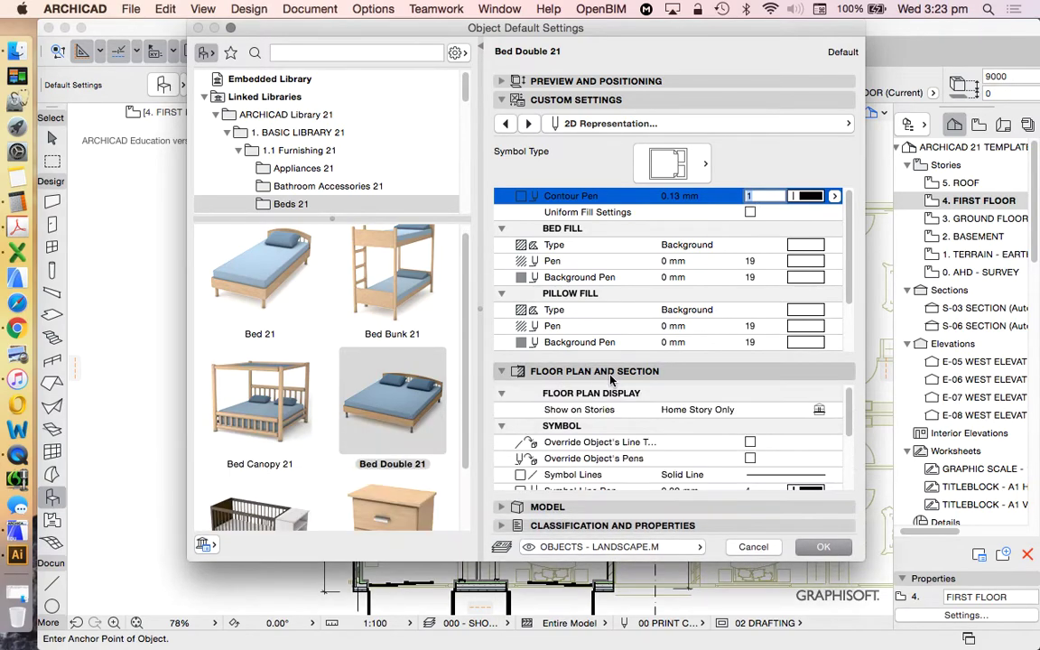
scroll(781, 350, down, 1)
scroll(754, 423, down, 2)
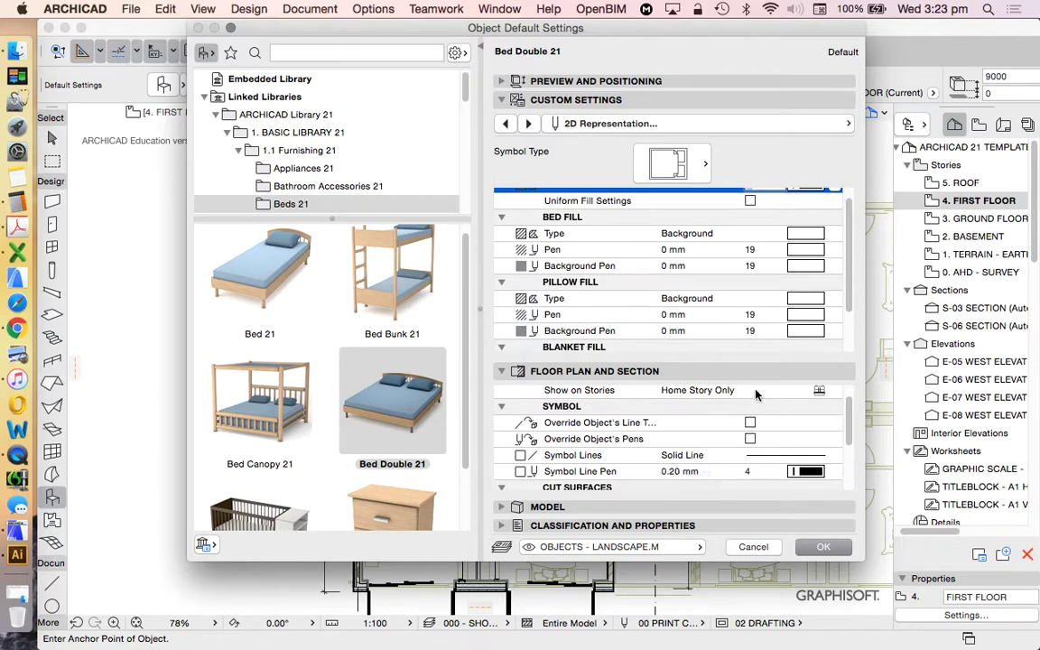
scroll(753, 422, down, 1)
click(809, 457)
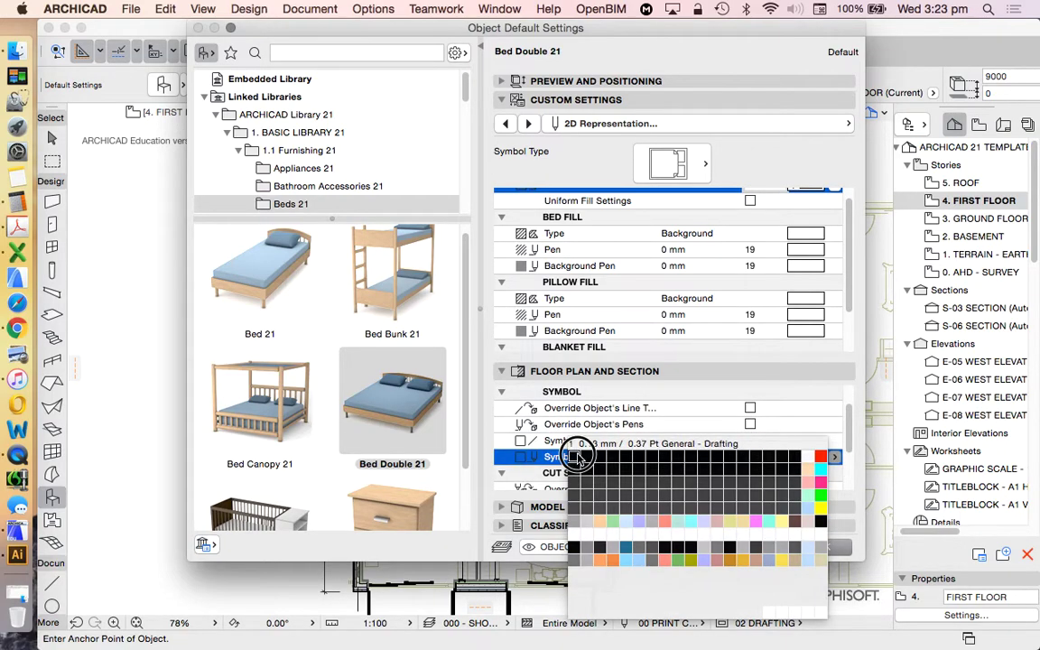
click(578, 454)
Set the double bed's cut line pen to 1 (0.13 mm) and cut fill pen to 19, and accept the default settings
scroll(806, 442, down, 3)
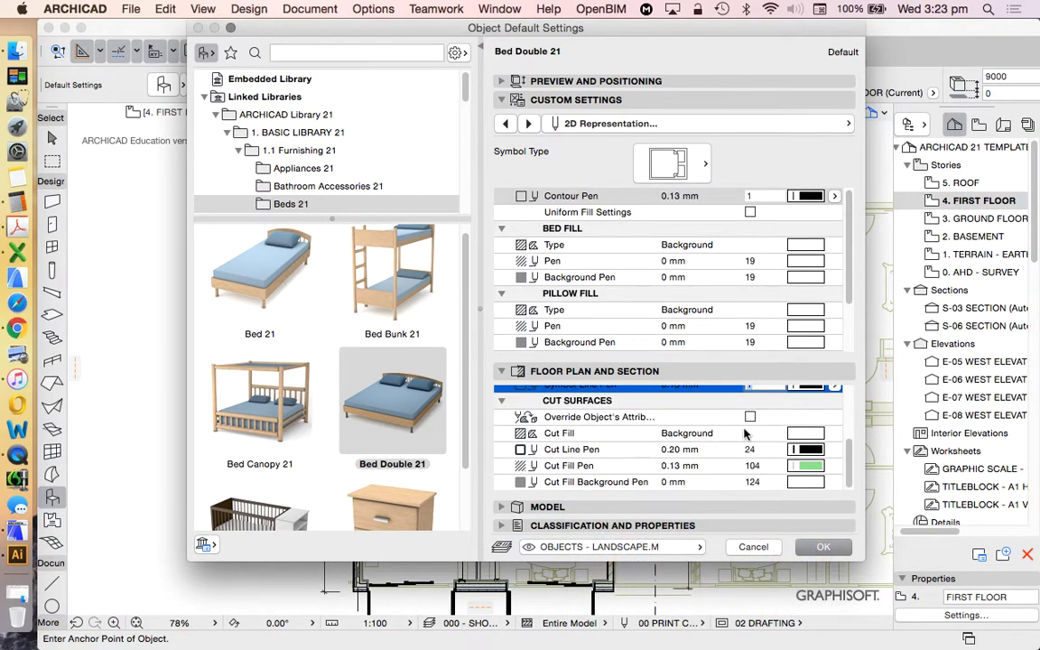
click(810, 449)
click(812, 448)
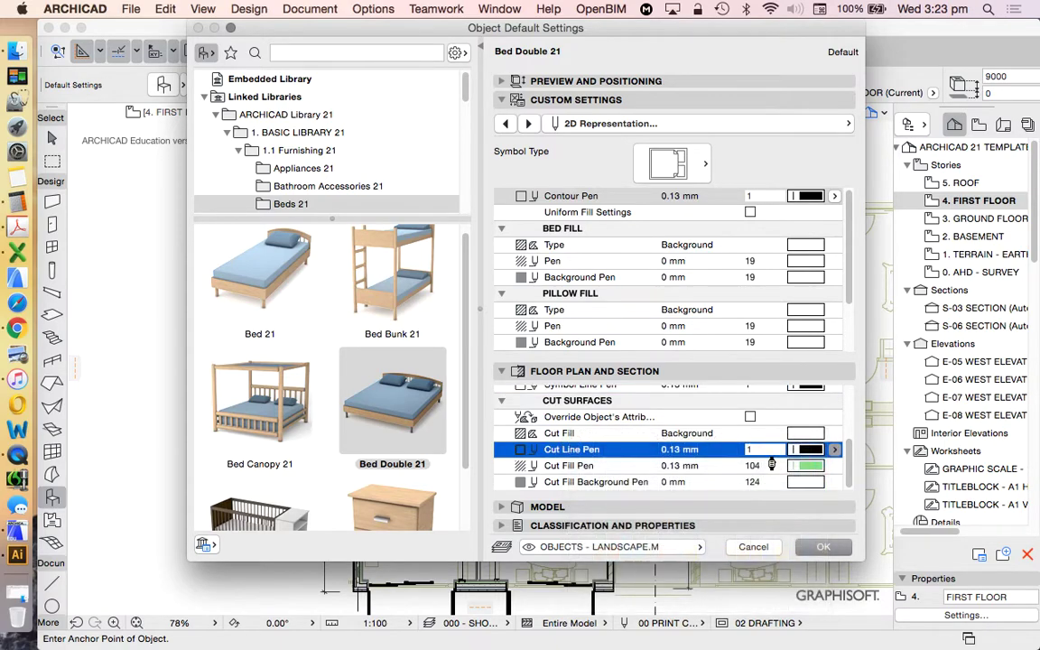
click(809, 466)
click(809, 468)
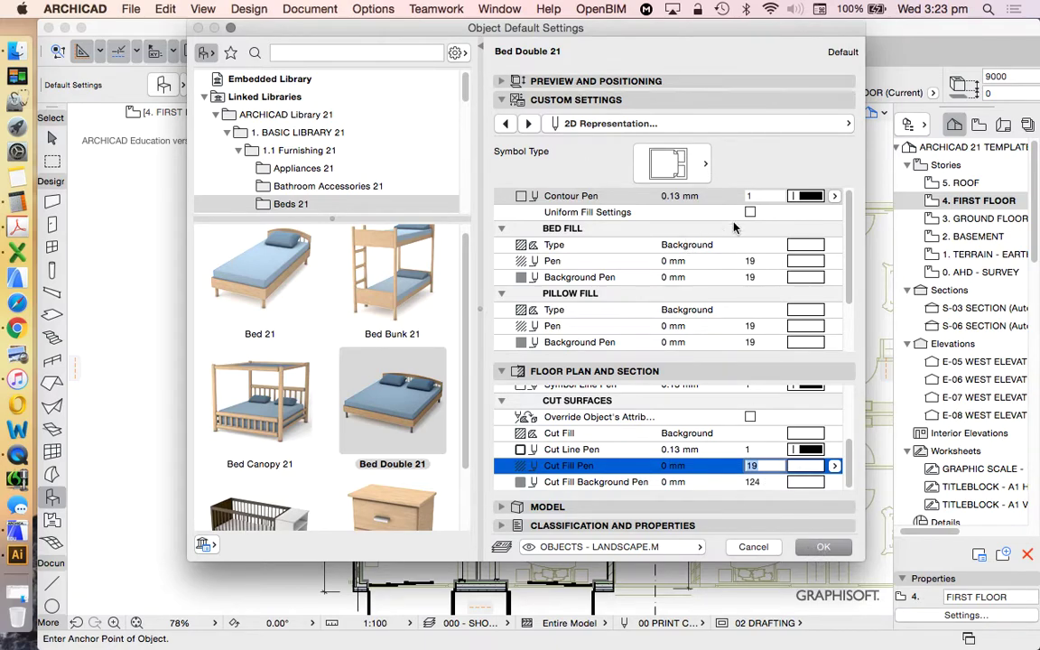
scroll(397, 379, down, 2)
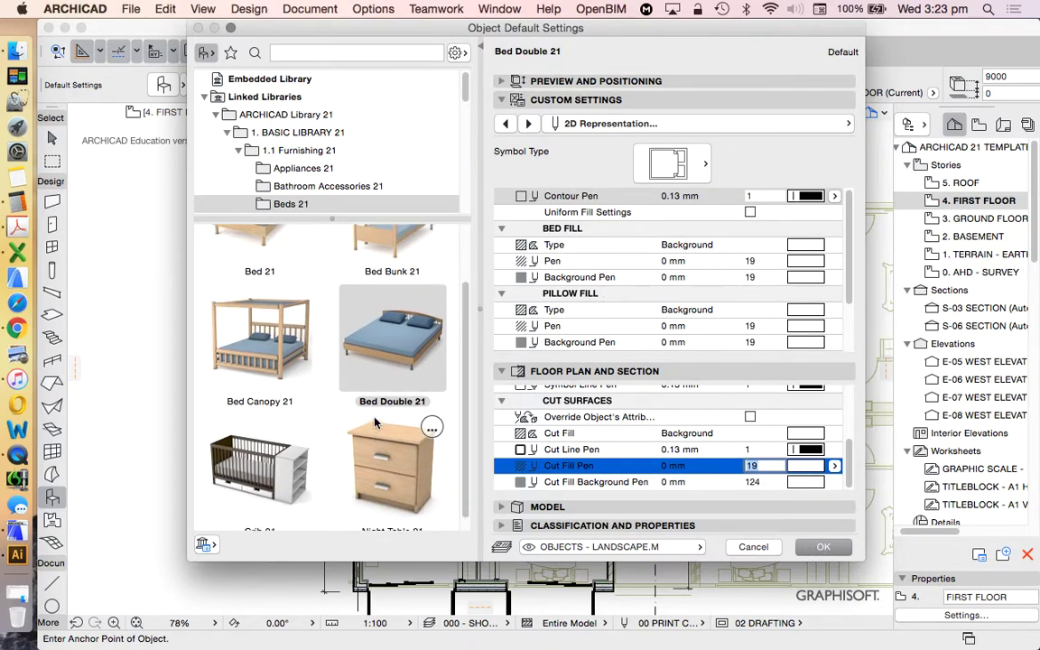
scroll(353, 327, up, 2)
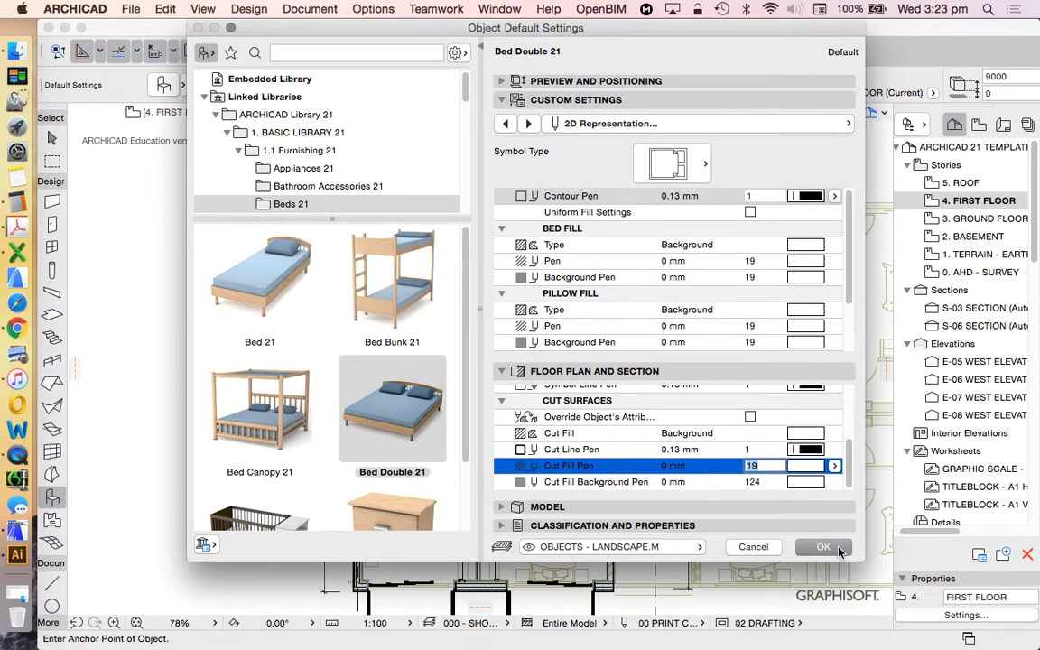
click(837, 548)
Place the double bed in the Bed 1 room and rotate it 90° counterclockwise so the pillows face the outer wall
click(419, 284)
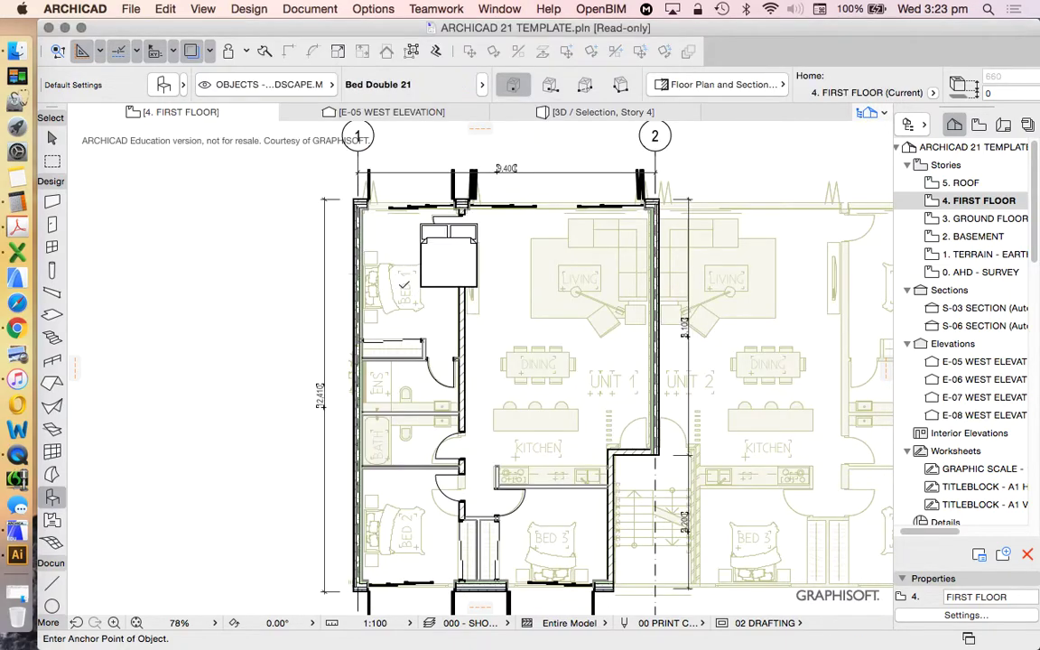
scroll(404, 283, up, 5)
shift+click(480, 237)
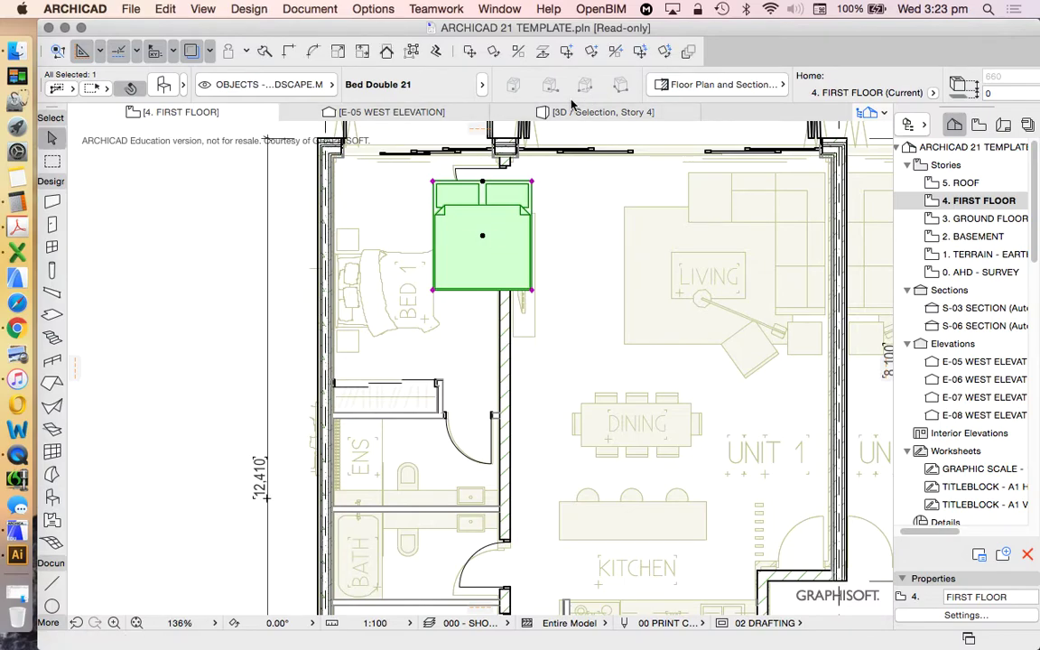
key(super+e)
click(409, 218)
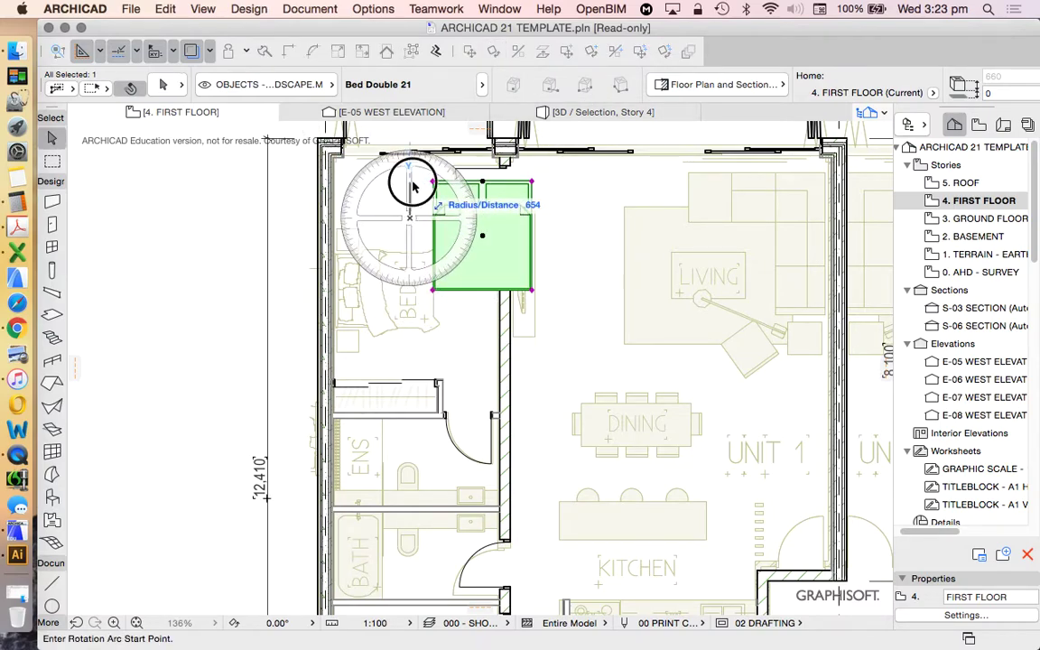
click(409, 186)
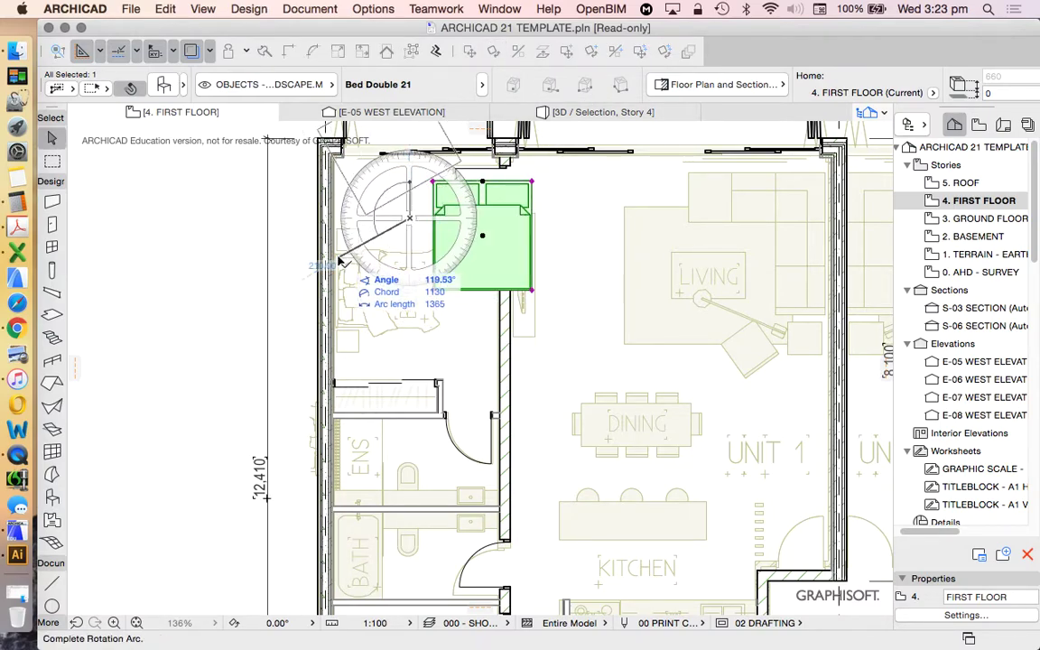
click(282, 237)
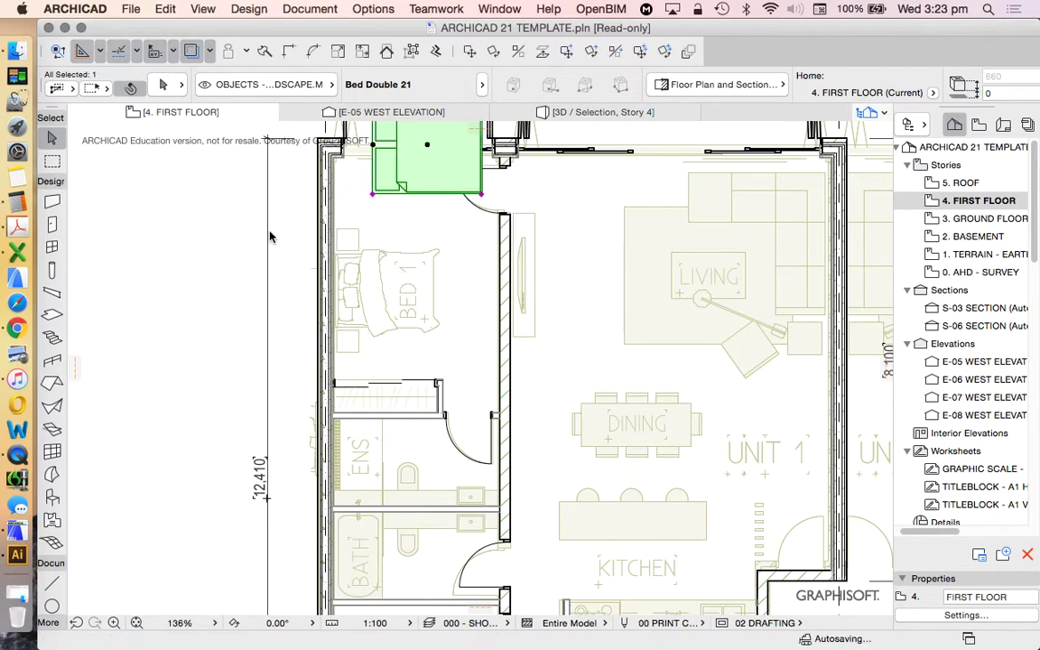
Move the rotated double bed onto the traced bed in Bed 1, with its head against the outer wall
click(507, 49)
key(Escape)
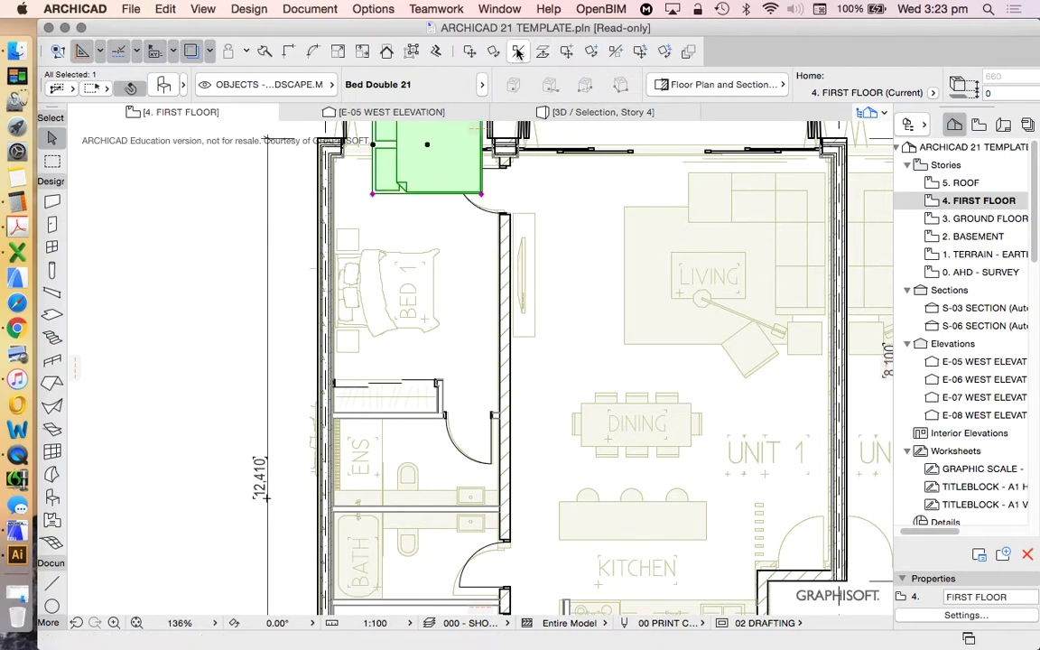
click(474, 50)
key(Escape)
drag(373, 192, 354, 307)
click(339, 343)
Drag a copy of the Bed 1 double bed horizontally into the living area of Unit 1
scroll(361, 278, down, 1)
key(super+d)
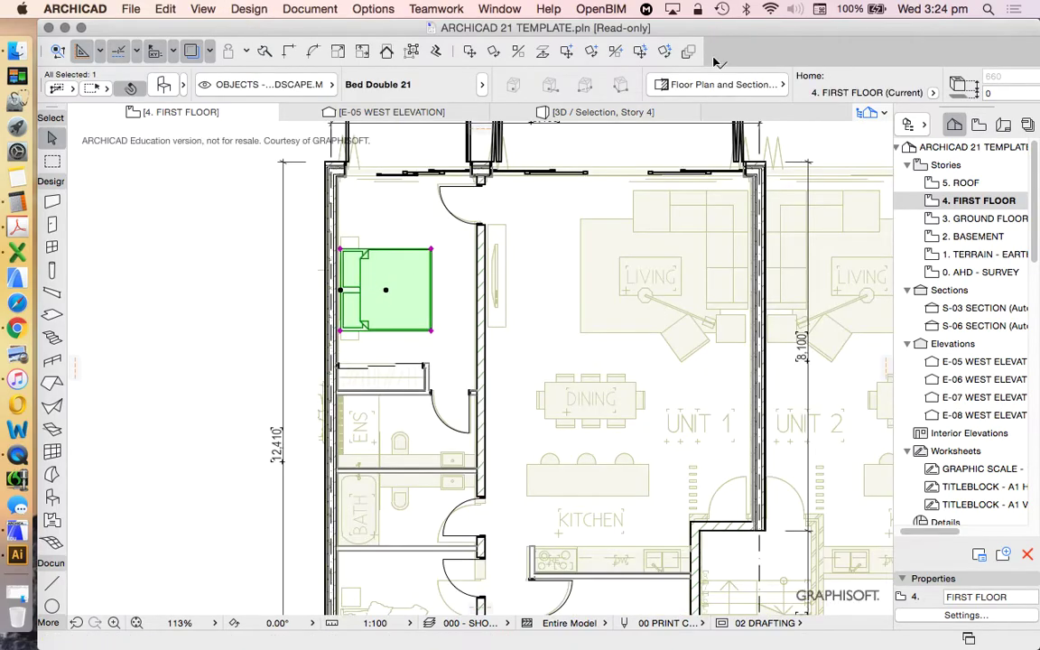
click(386, 290)
click(565, 290)
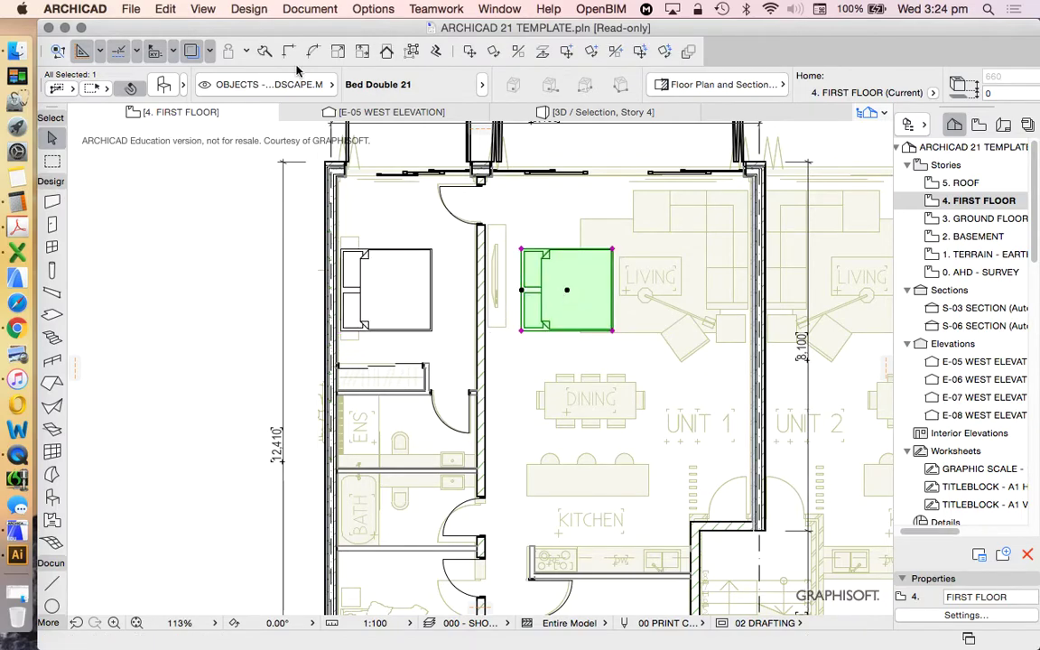
Change the copied bed to Bed Layout 21 from the Furniture Layouts 21 folder, keeping the double bed with night tables on both sides
click(166, 85)
scroll(430, 309, up, 2)
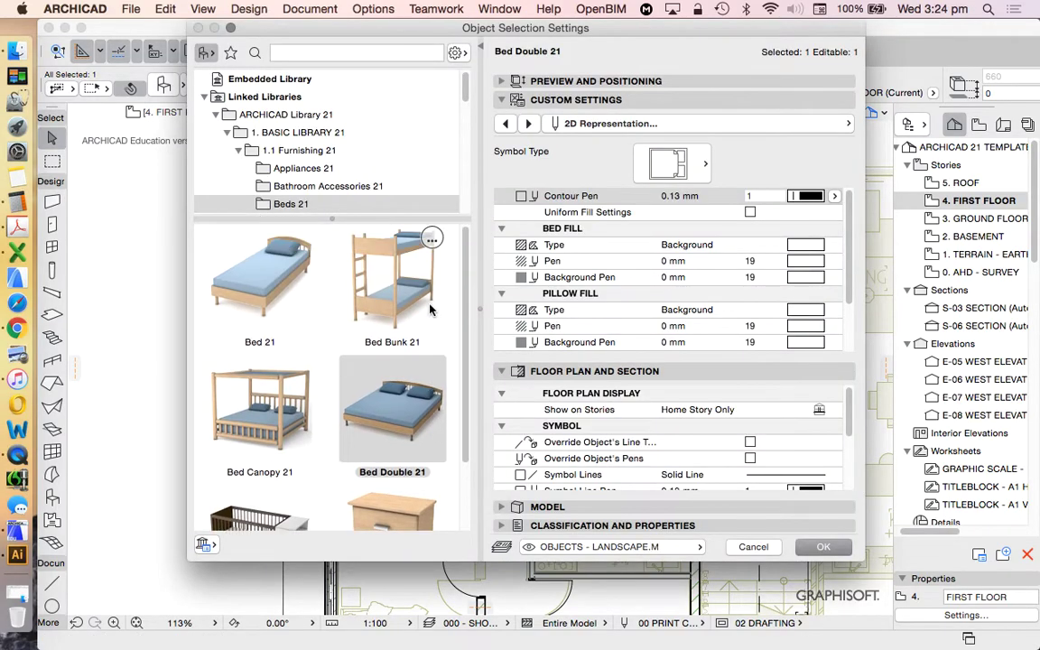
scroll(406, 154, down, 5)
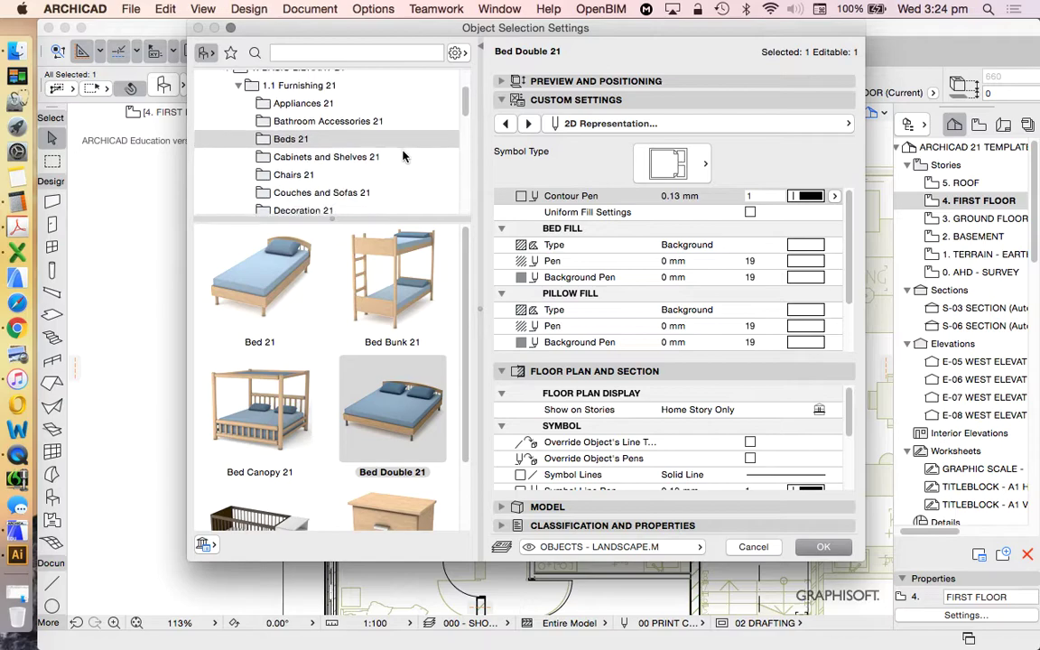
scroll(402, 155, down, 3)
click(316, 185)
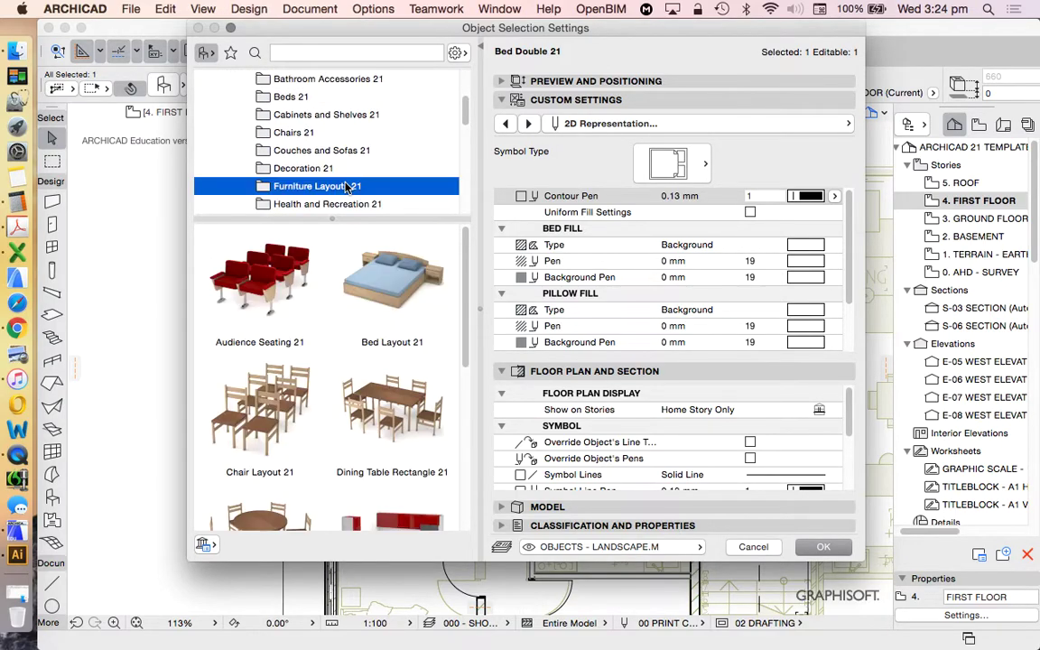
click(425, 293)
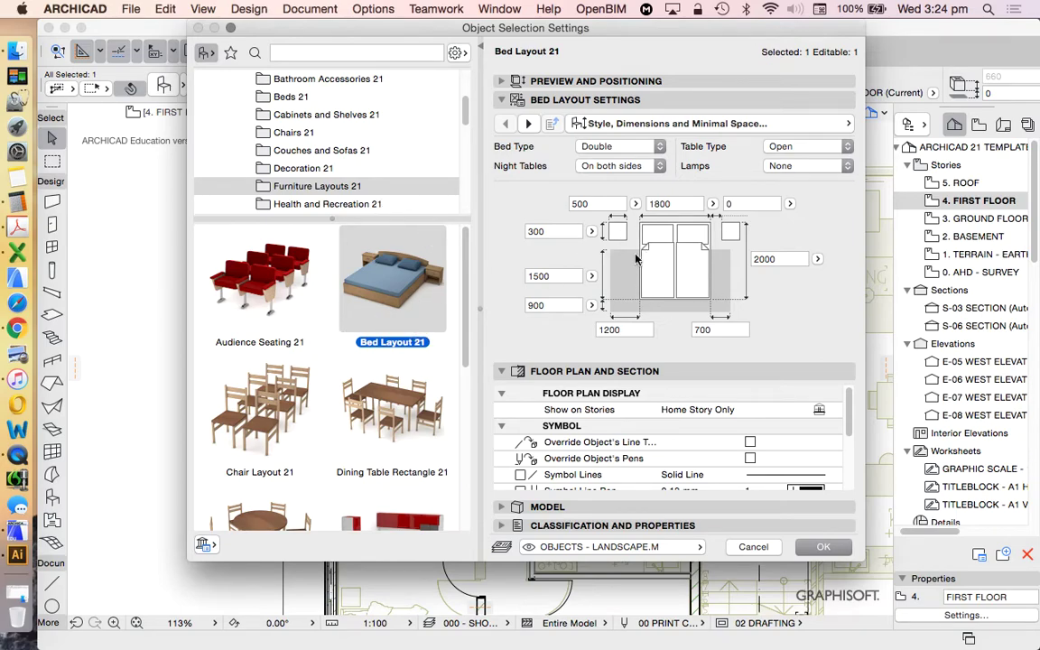
scroll(804, 442, down, 3)
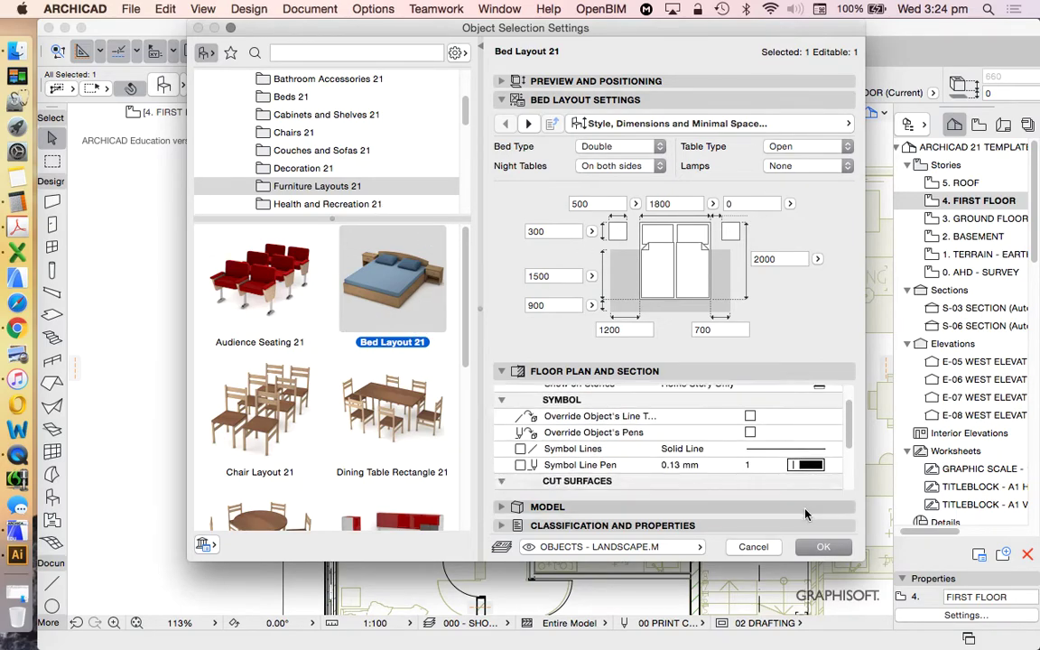
click(823, 546)
Move the bed layout across the living area, closer to the Bed 1 wall
scroll(638, 340, up, 2)
scroll(495, 254, down, 4)
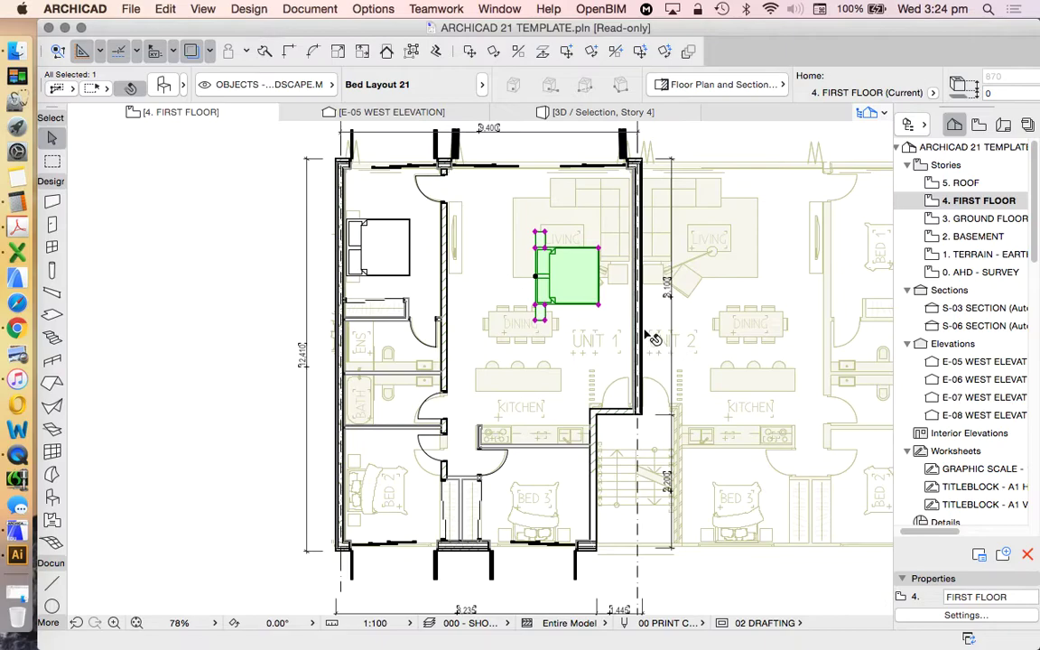
scroll(646, 329, up, 1)
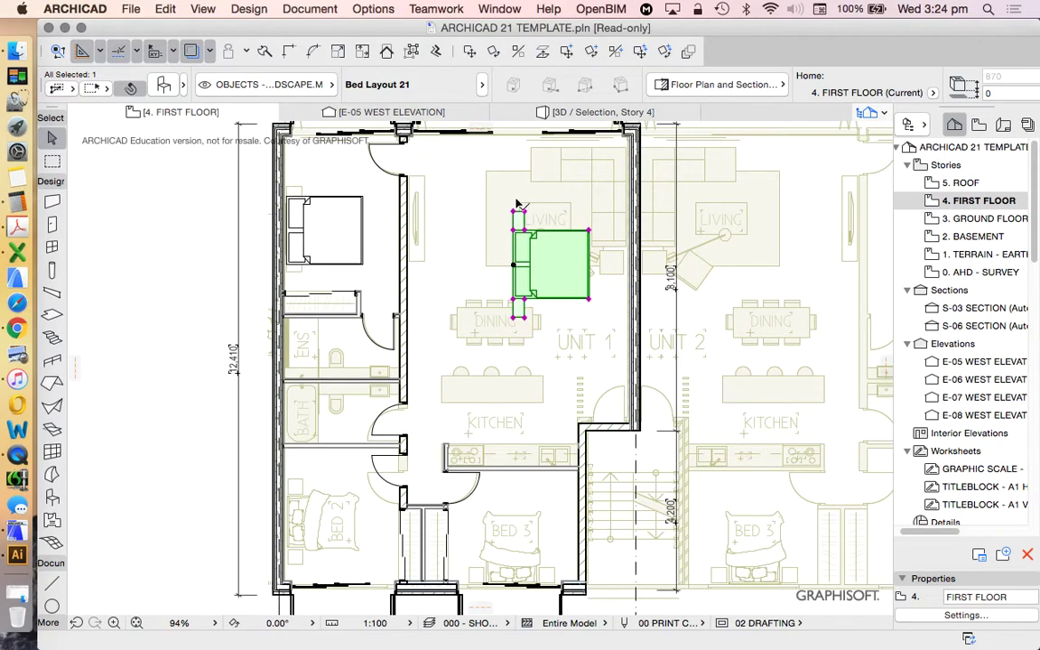
click(467, 51)
click(535, 269)
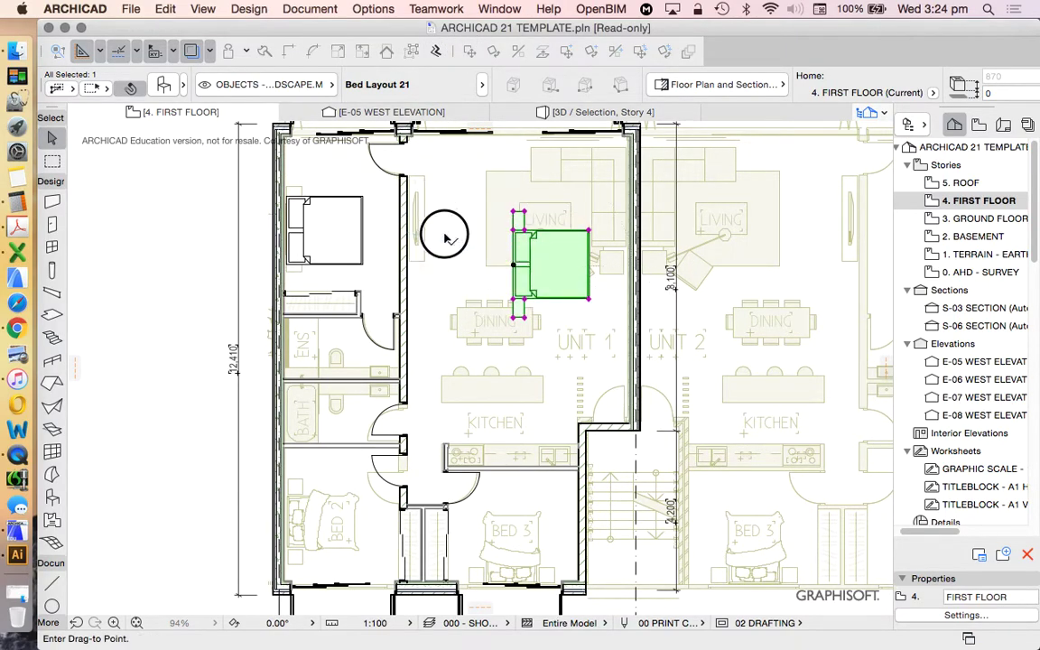
click(443, 235)
Delete the original double bed from Bed 1 and move the bed layout into its place against the outer wall
click(363, 198)
key(Escape)
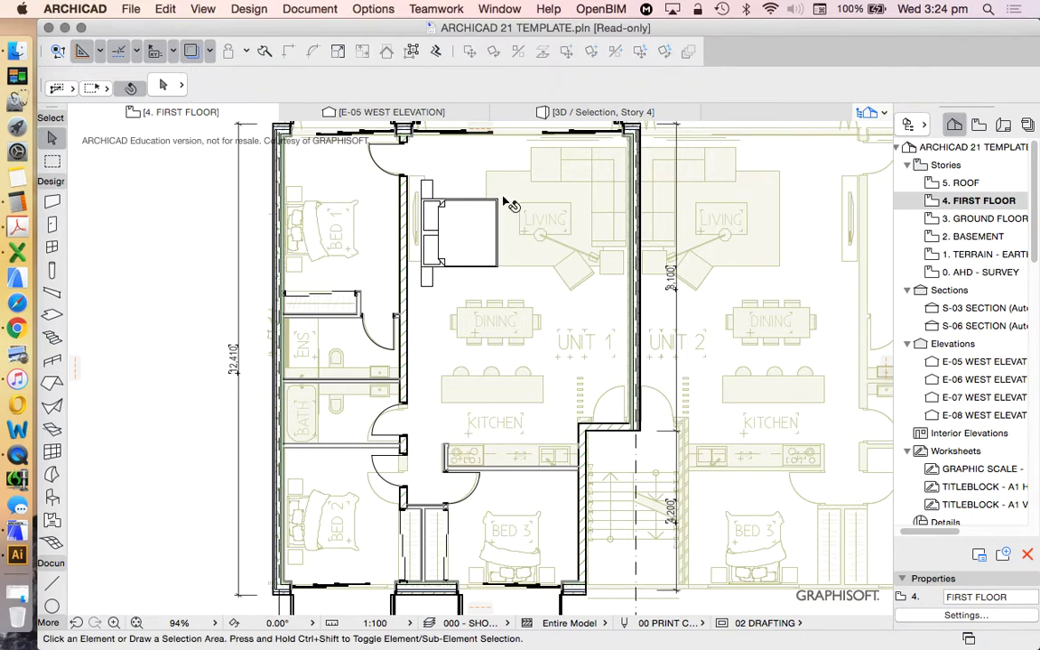
drag(497, 199, 364, 198)
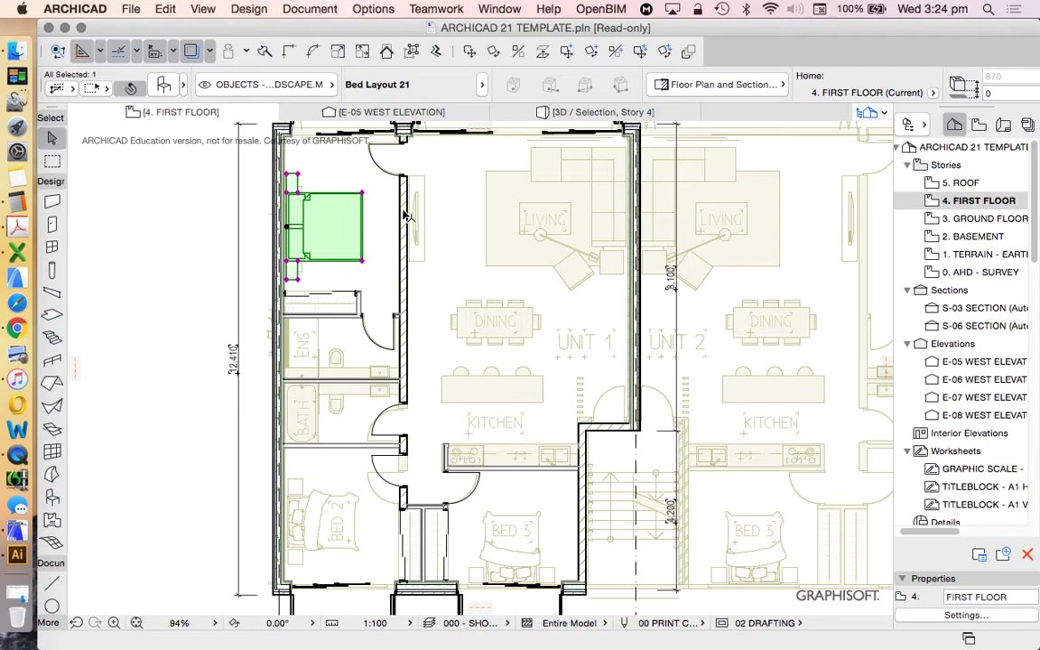
Shift the bed layout in Bed 1 slightly along the outer wall, away from the wardrobe
scroll(404, 215, down, 1)
scroll(383, 186, down, 1)
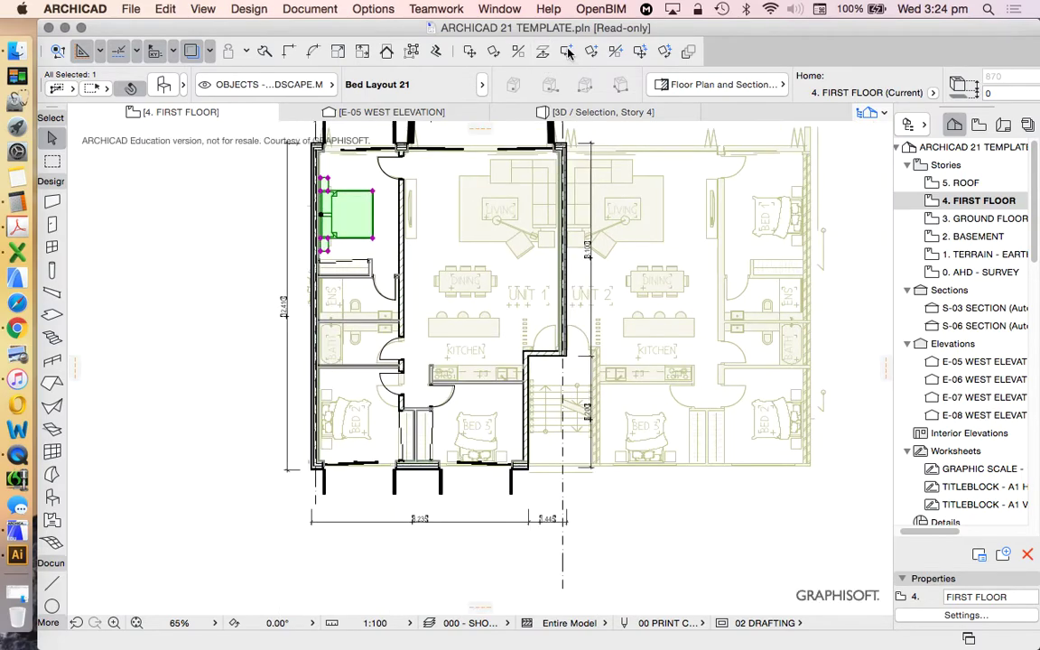
click(470, 52)
scroll(326, 147, up, 4)
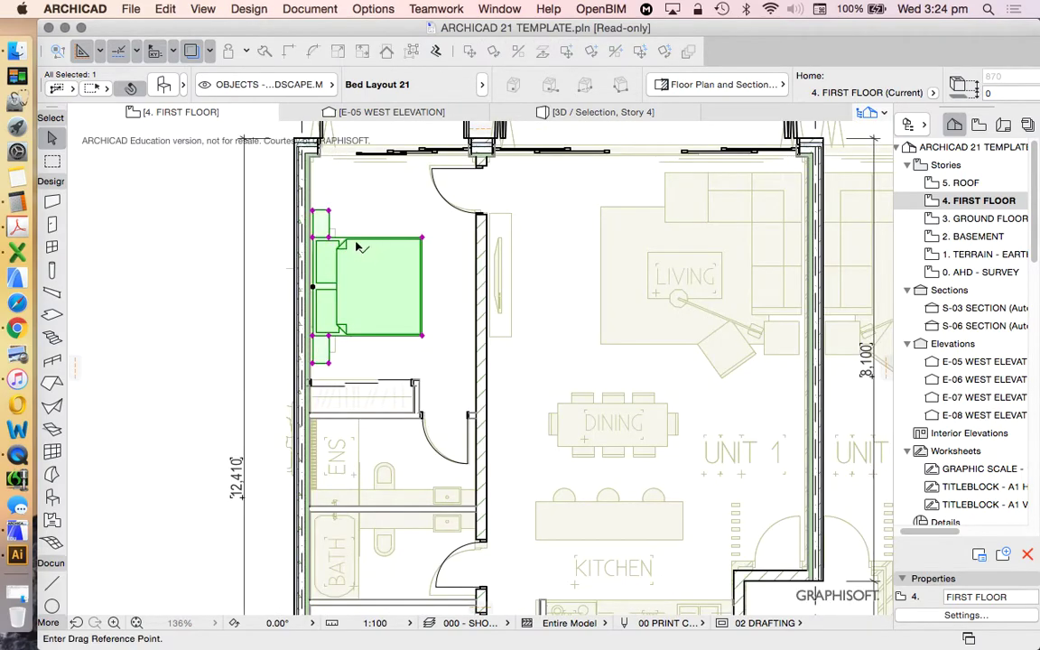
click(359, 246)
click(359, 228)
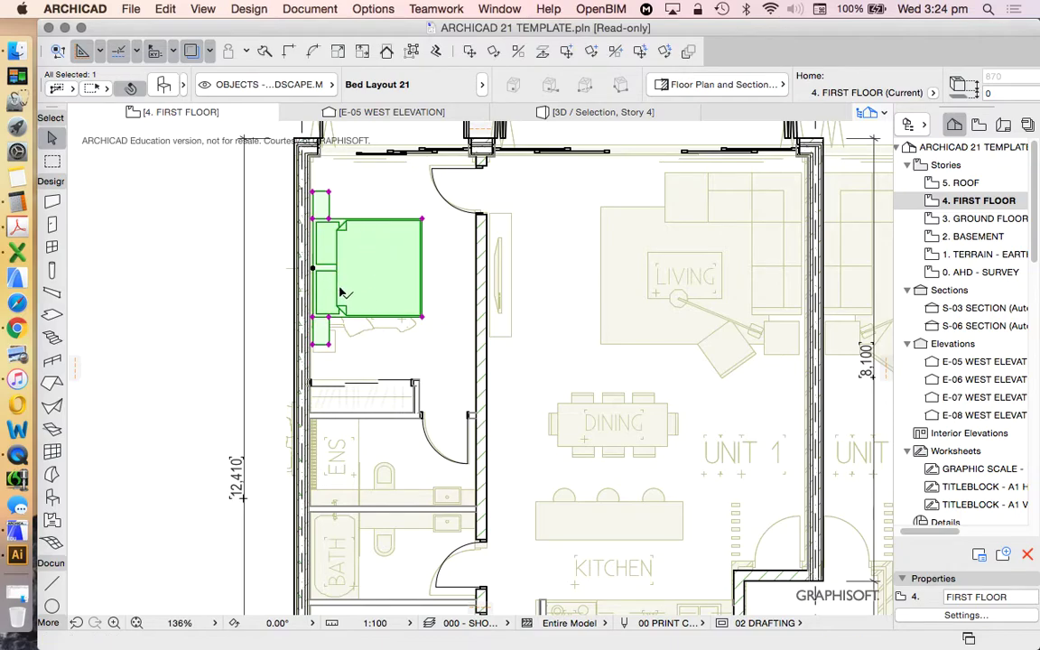
Drag a copy of the bed layout from Bed 1 onto the traced bed in Bed 2
scroll(327, 305, down, 2)
scroll(357, 243, up, 2)
click(567, 54)
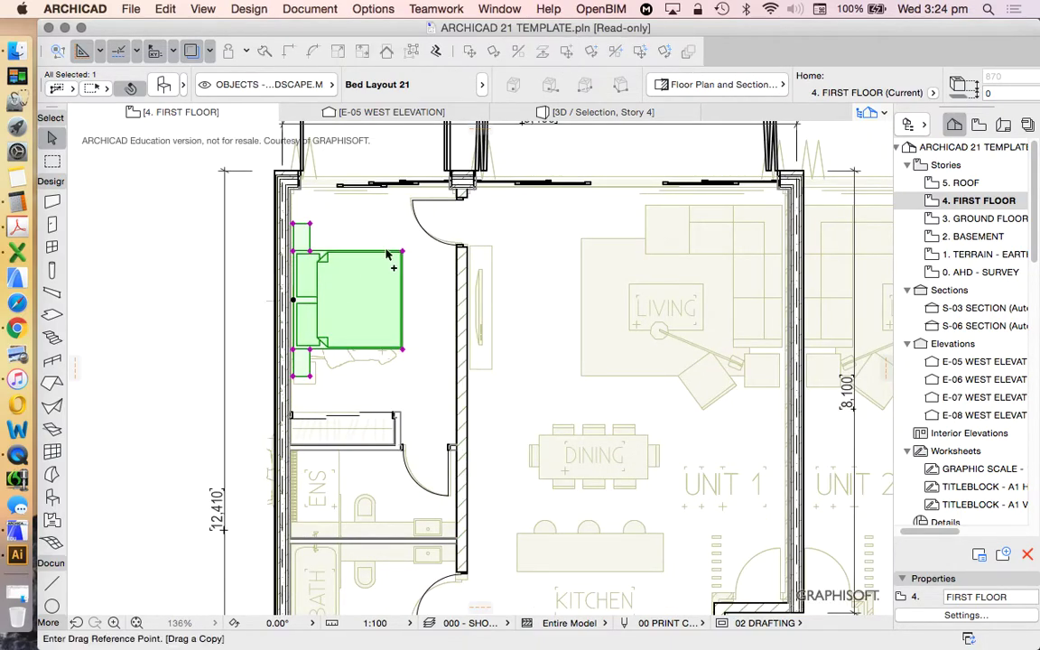
click(387, 255)
scroll(361, 217, down, 5)
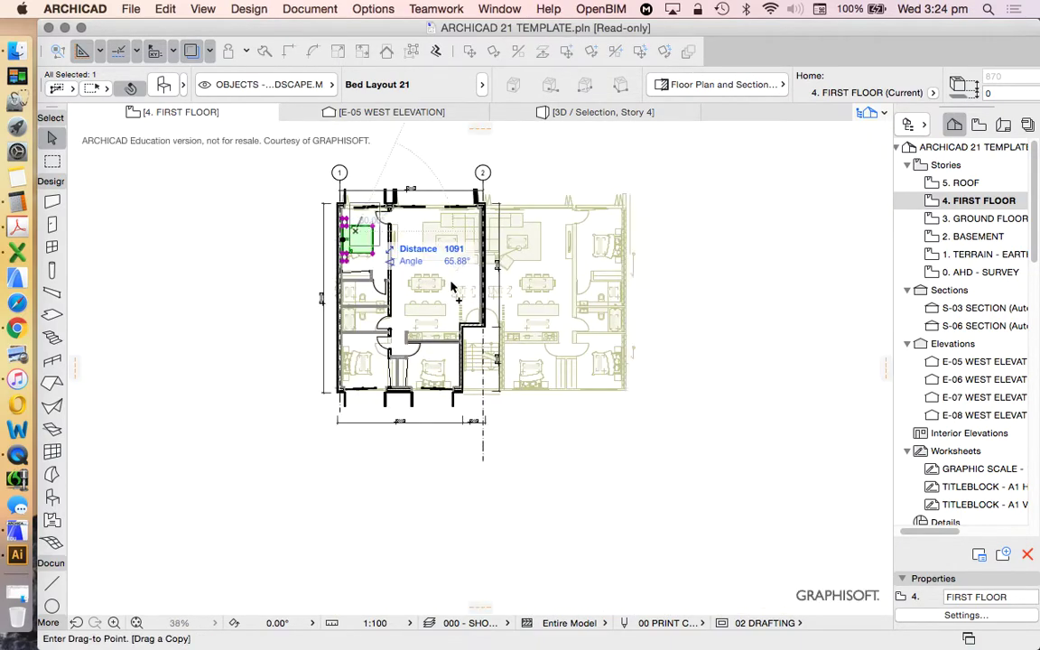
scroll(407, 320, up, 3)
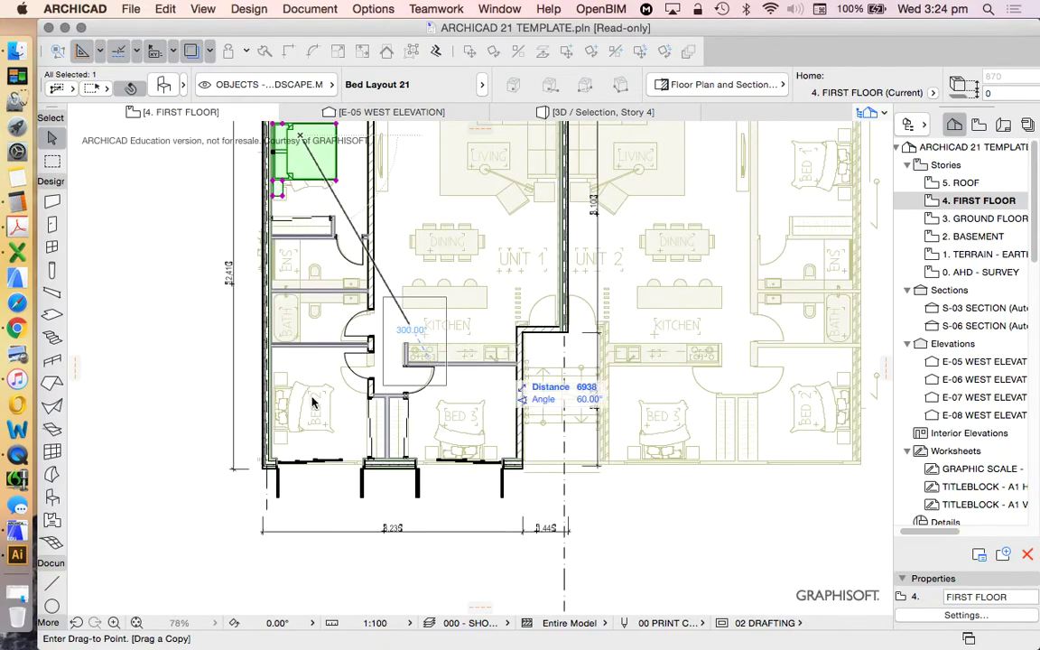
scroll(304, 394, up, 1)
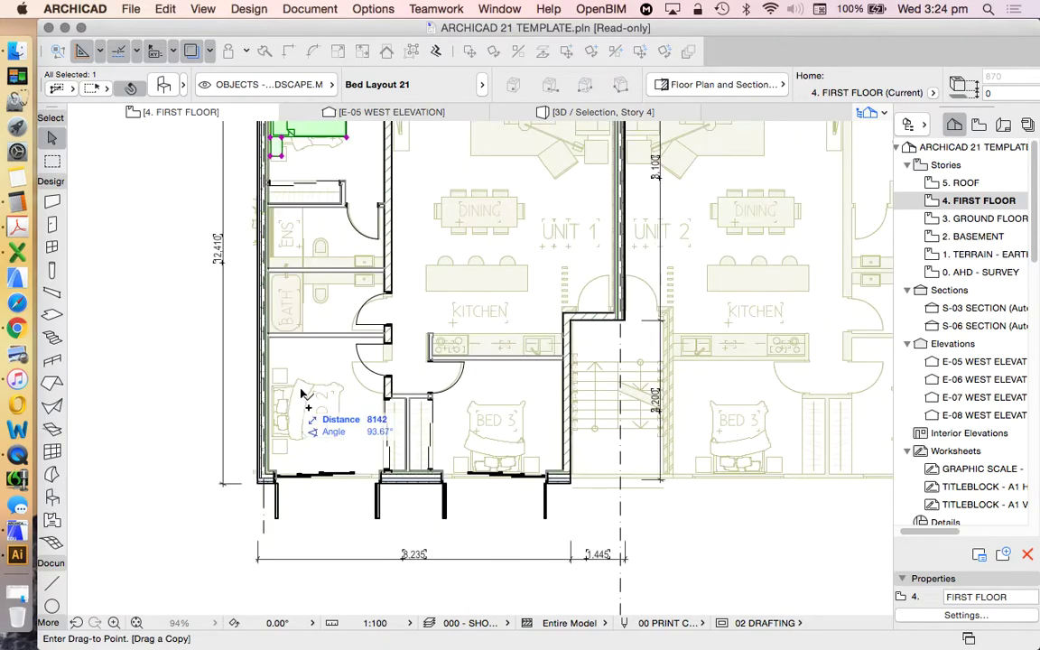
click(309, 390)
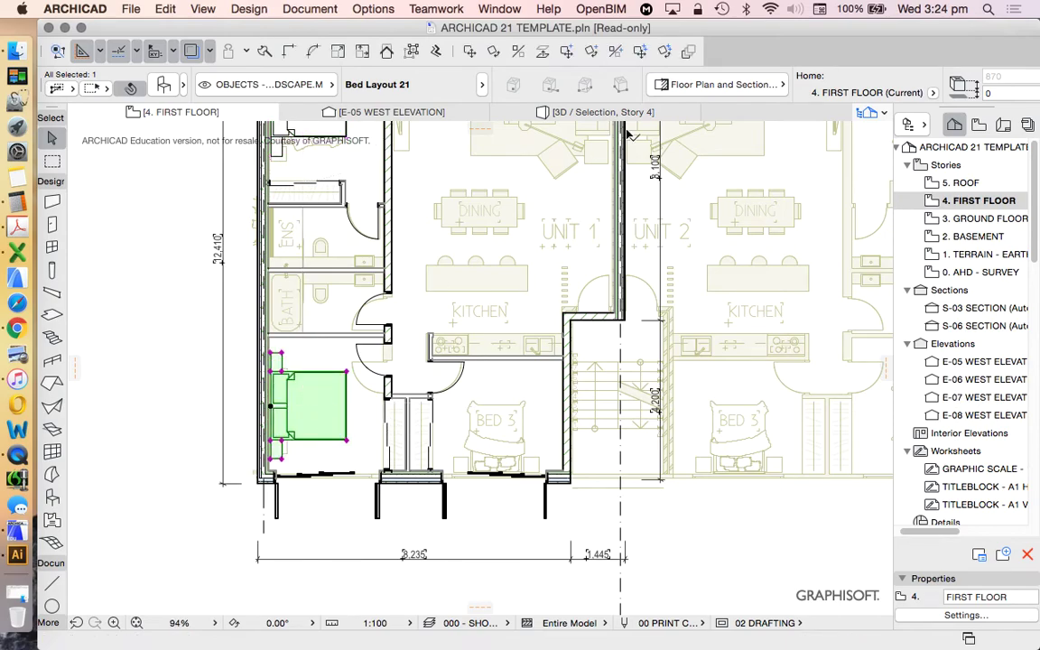
Drag a copy of the bed layout from Bed 2 into Bed 3
key(super+alt+d)
click(322, 411)
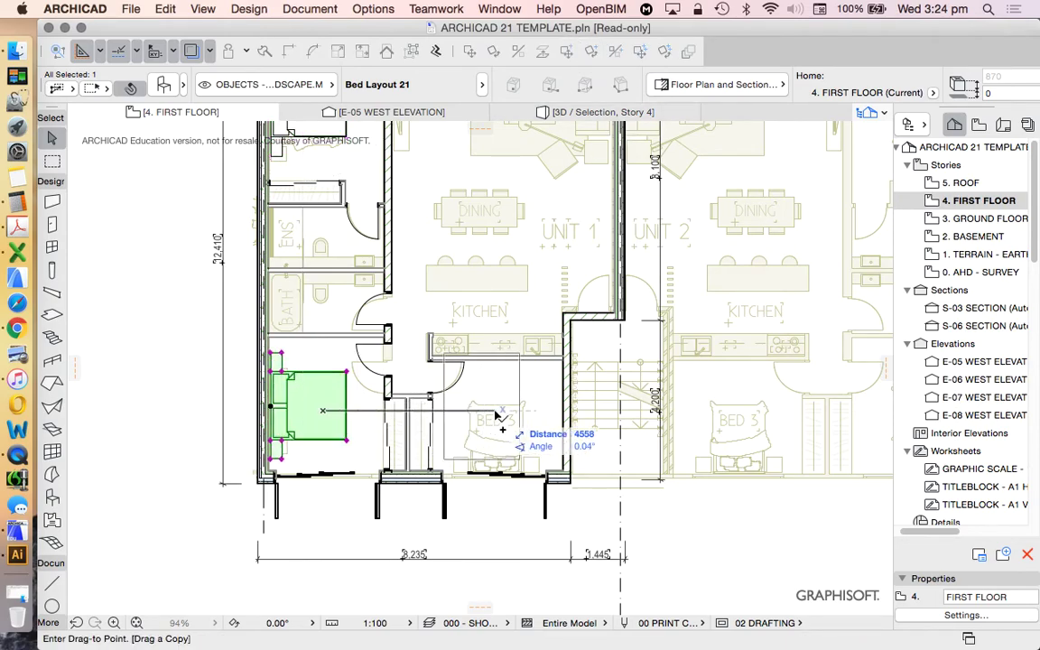
click(530, 411)
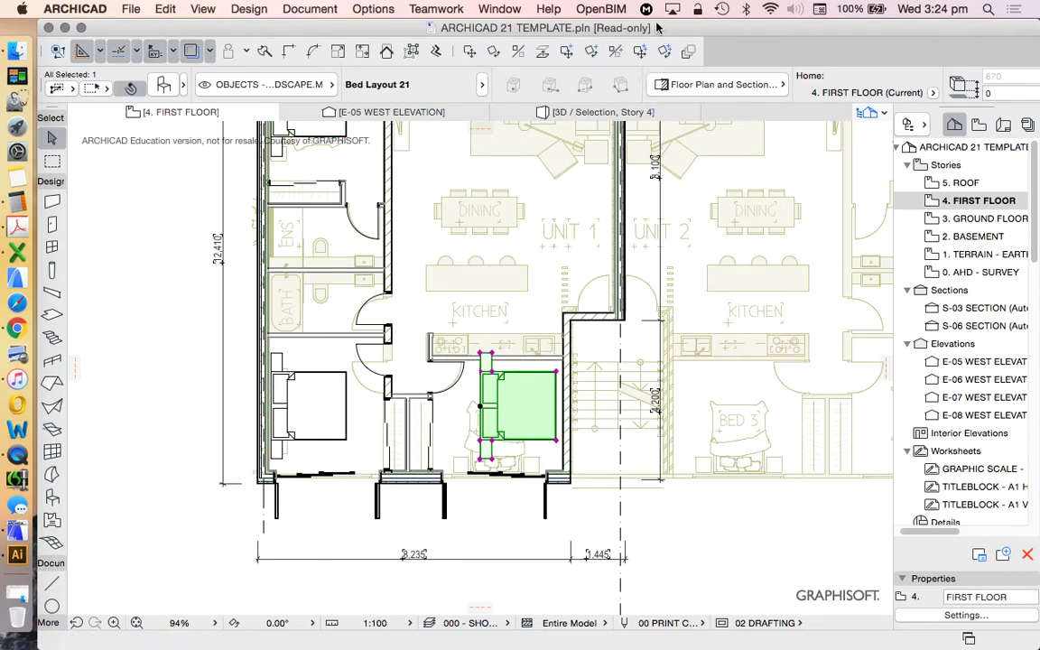
Rotate the bed layout in Bed 3 by 180° so its headboard faces the stair wall
click(494, 51)
click(510, 400)
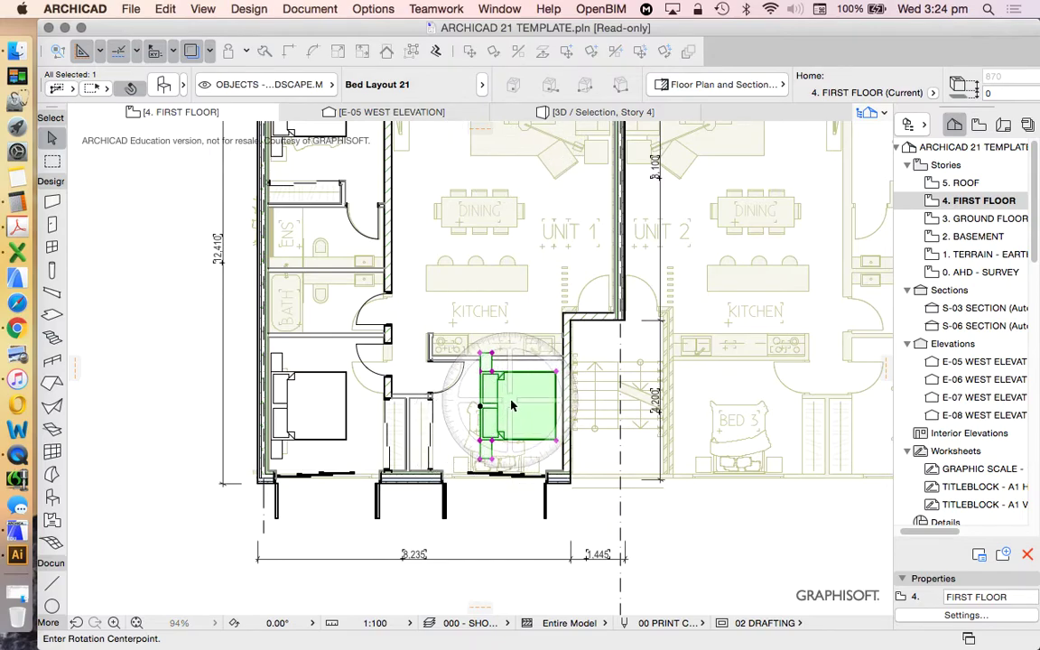
click(578, 407)
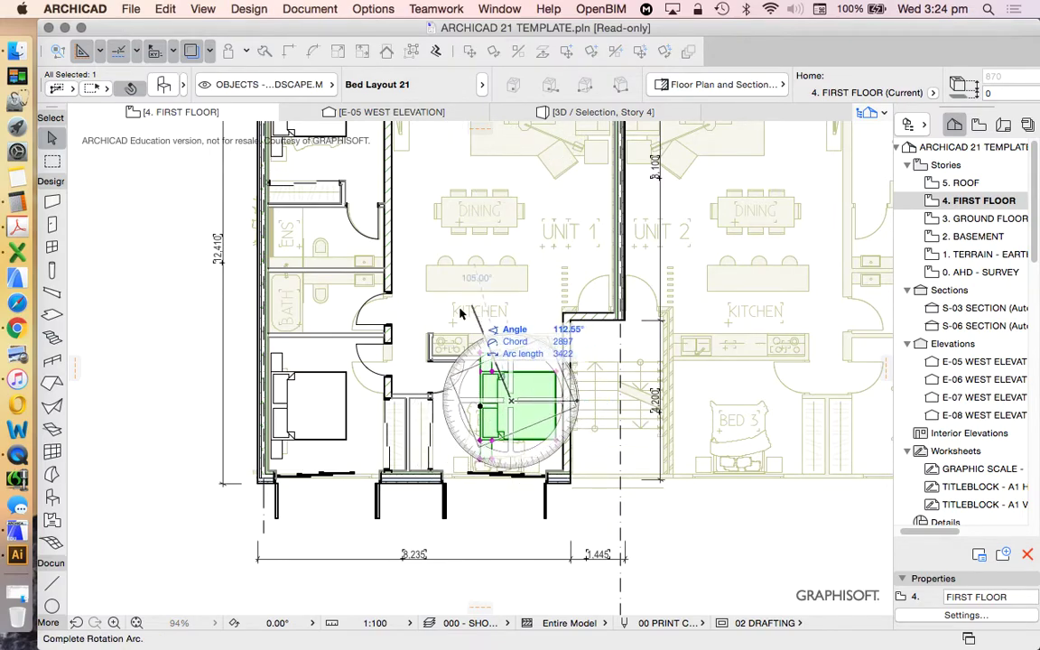
click(379, 407)
Move the bed layout in Bed 3 diagonally about 735 mm so its headboard sits against the stair wall, clear of the kitchen wall
scroll(593, 379, up, 4)
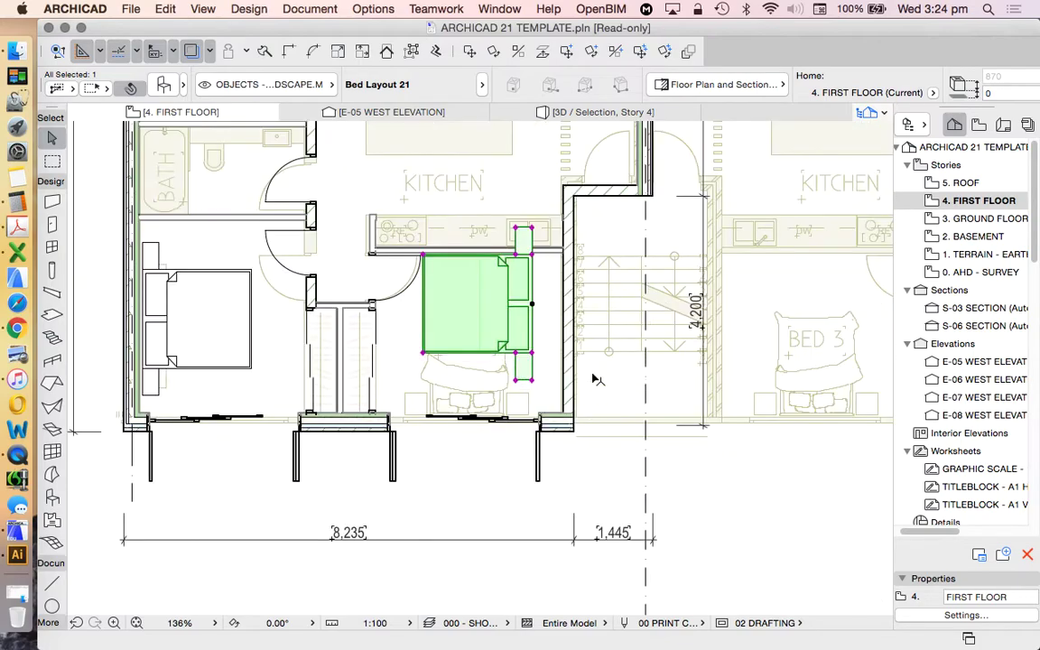
click(469, 51)
scroll(511, 316, up, 5)
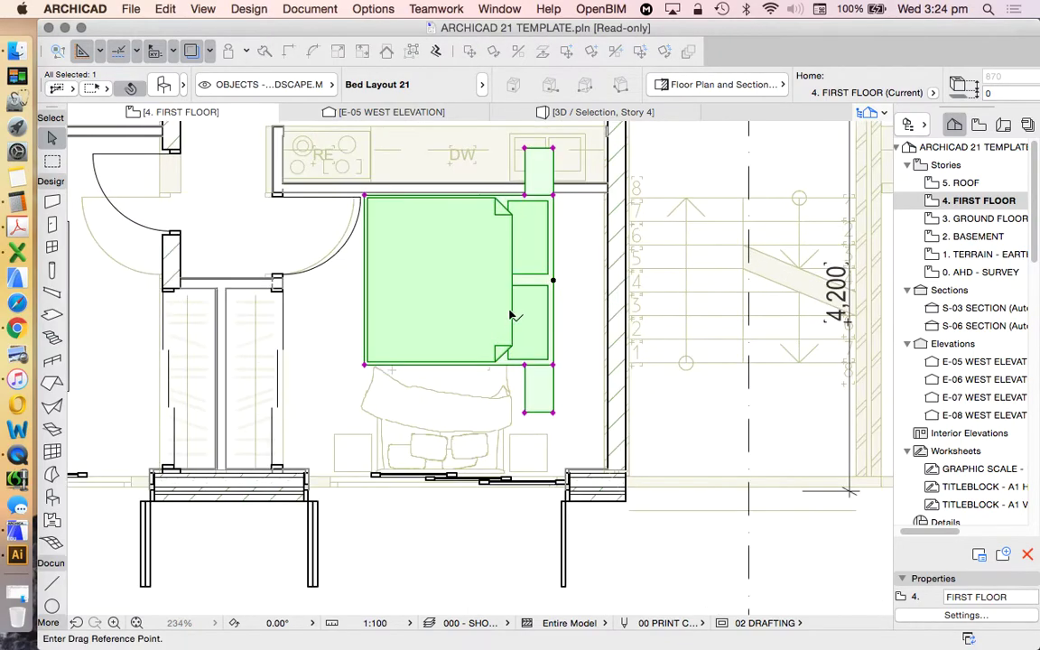
click(506, 323)
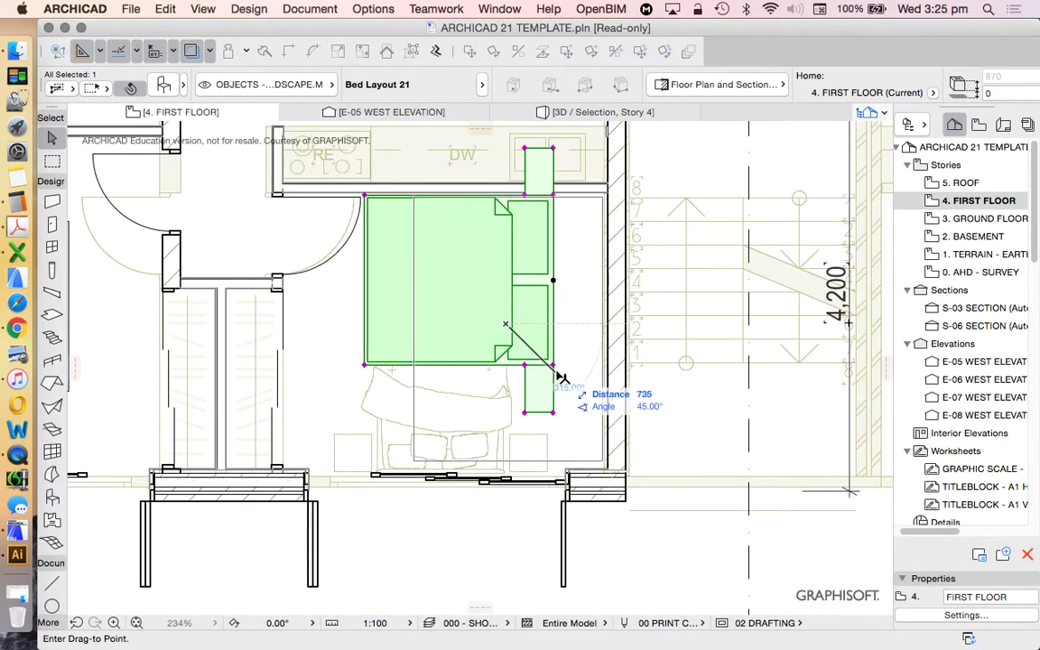
click(560, 376)
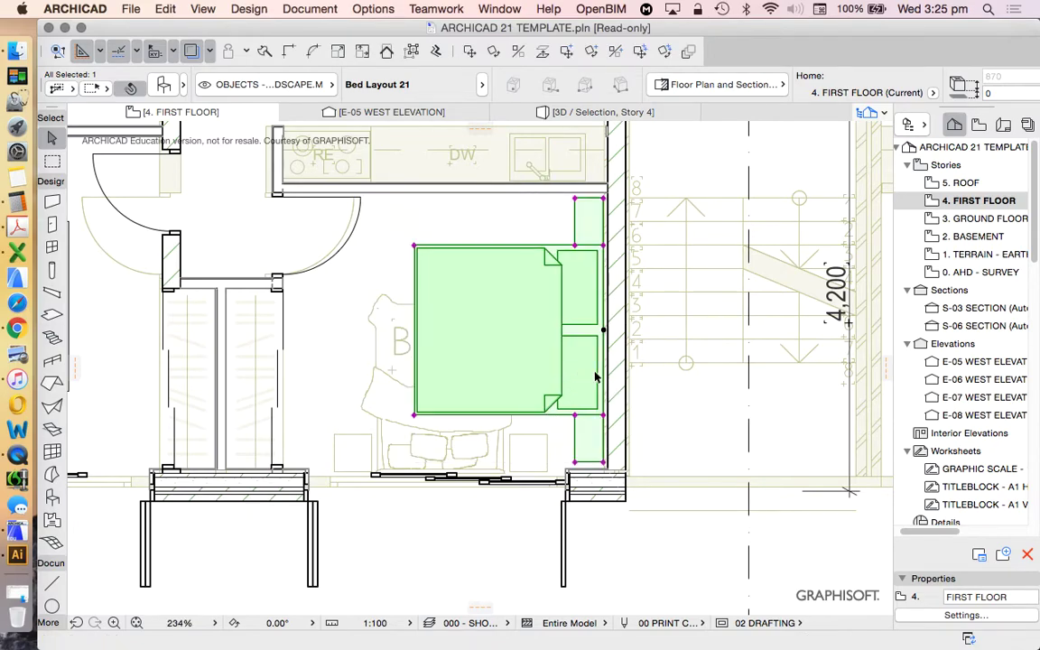
Set the bed width of the Bed 3 layout to 1600 mm
scroll(595, 377, down, 3)
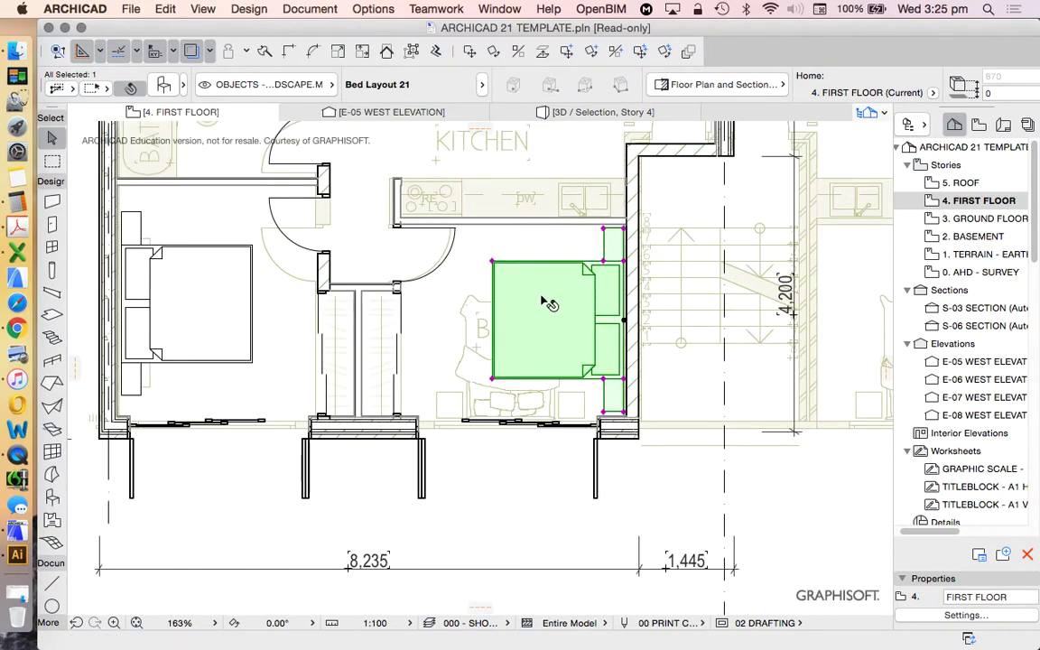
scroll(544, 302, down, 3)
scroll(545, 306, up, 2)
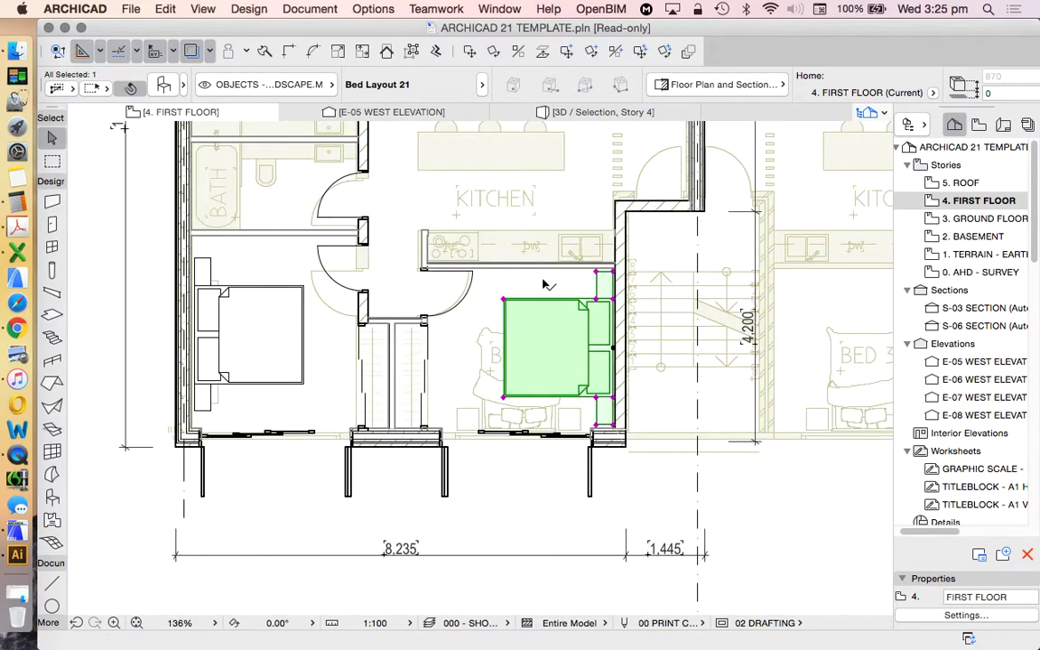
click(163, 85)
click(642, 204)
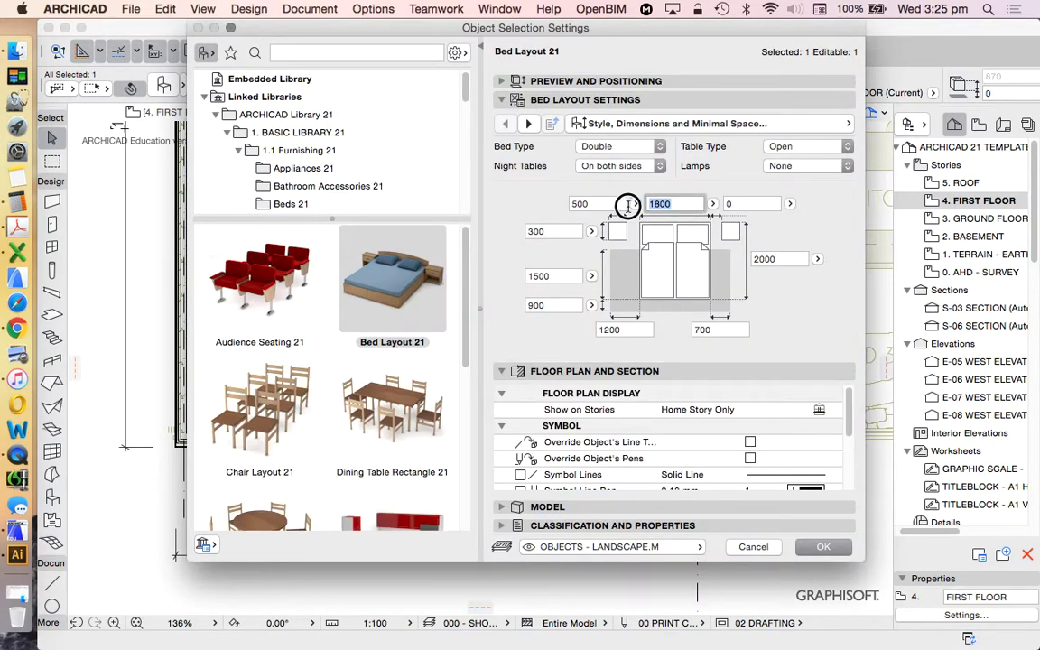
text(1600)
key(Return)
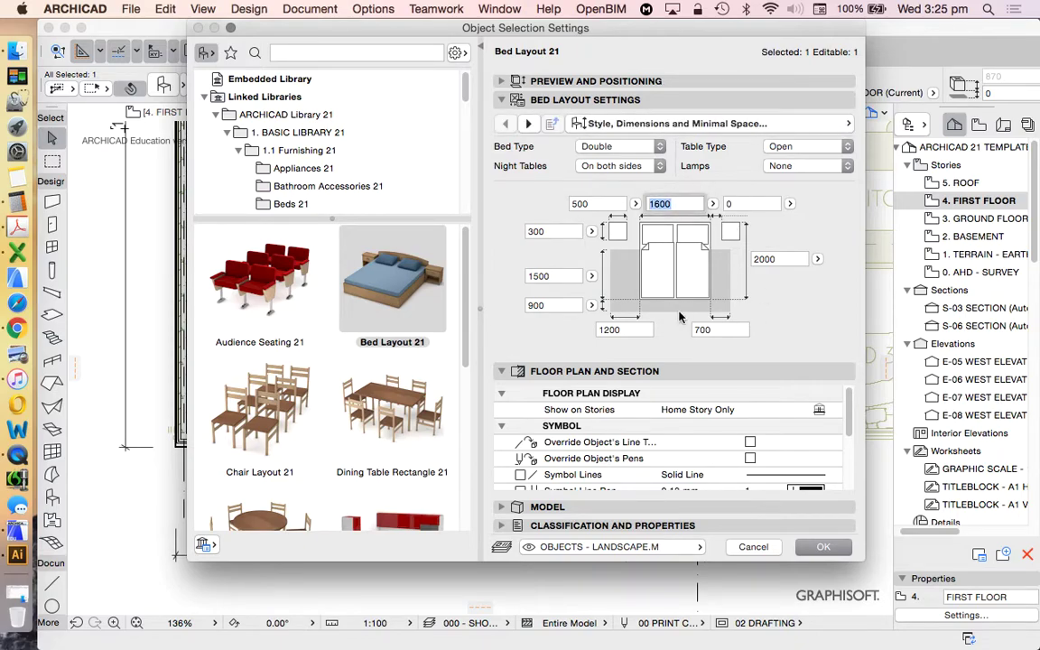
click(823, 548)
Deselect the bed and review the bed layouts in the three Unit 1 bedrooms against the traced furniture
scroll(560, 288, up, 5)
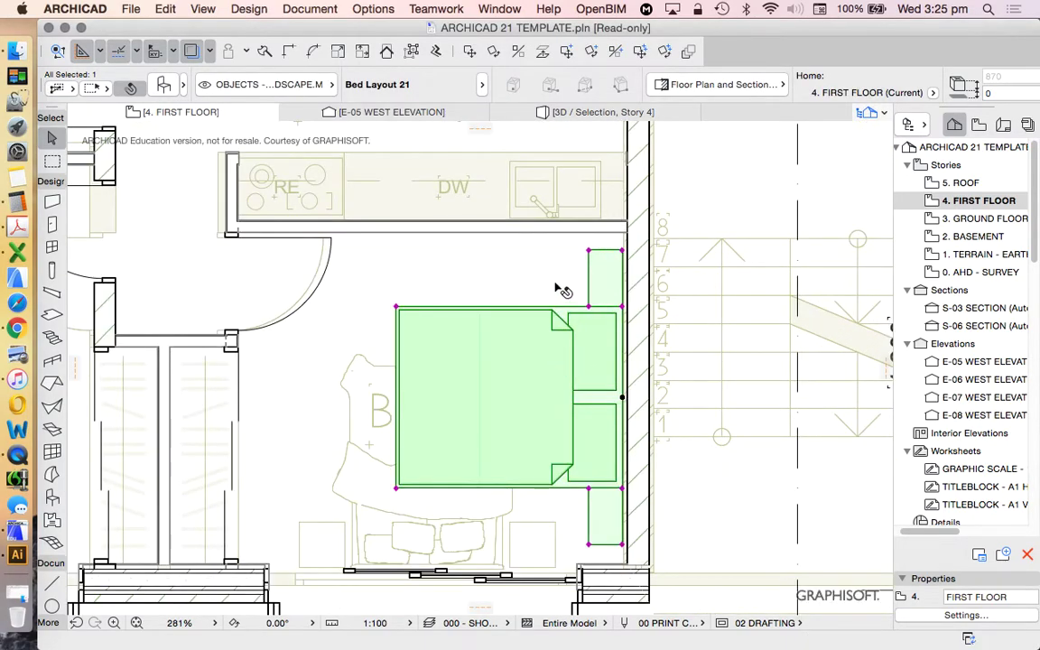
scroll(559, 288, down, 2)
scroll(619, 429, down, 5)
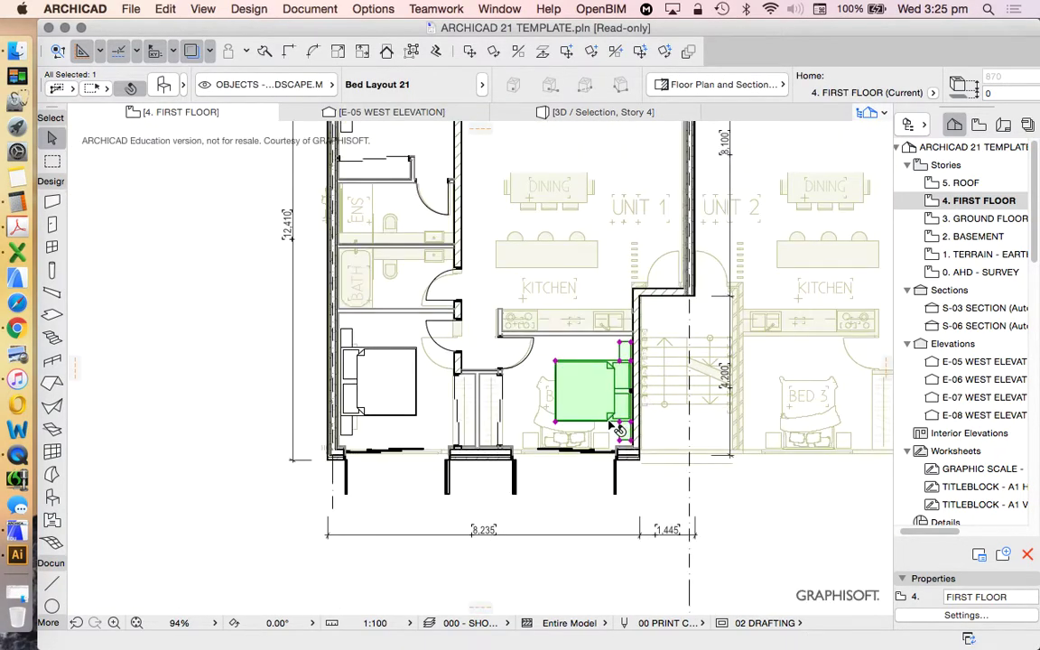
scroll(619, 430, down, 1)
scroll(619, 429, up, 3)
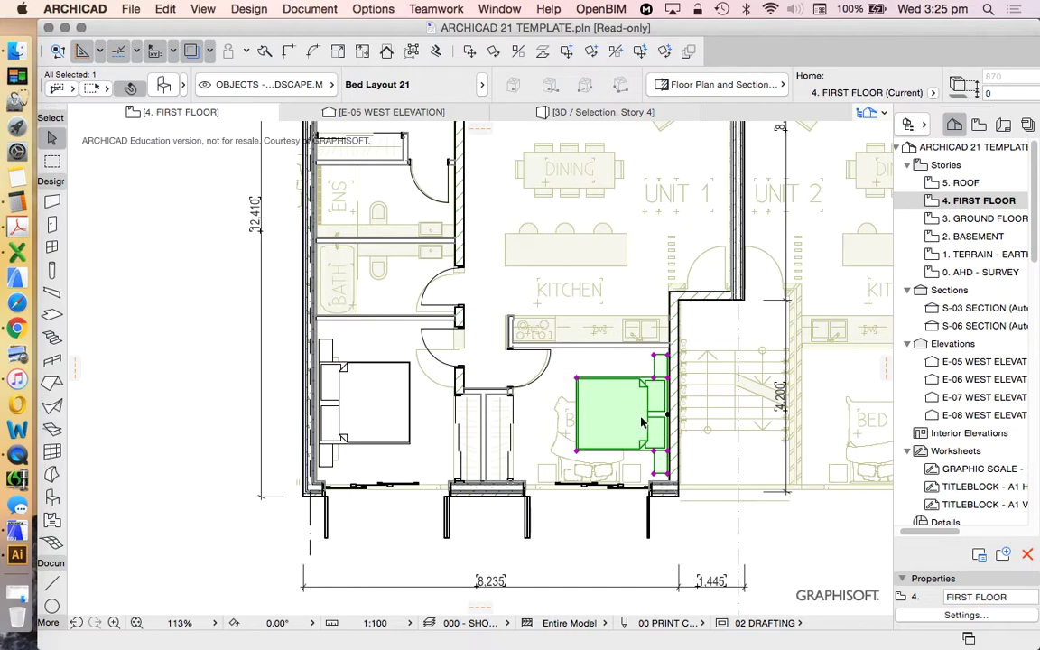
scroll(642, 421, down, 3)
click(356, 354)
scroll(619, 434, up, 3)
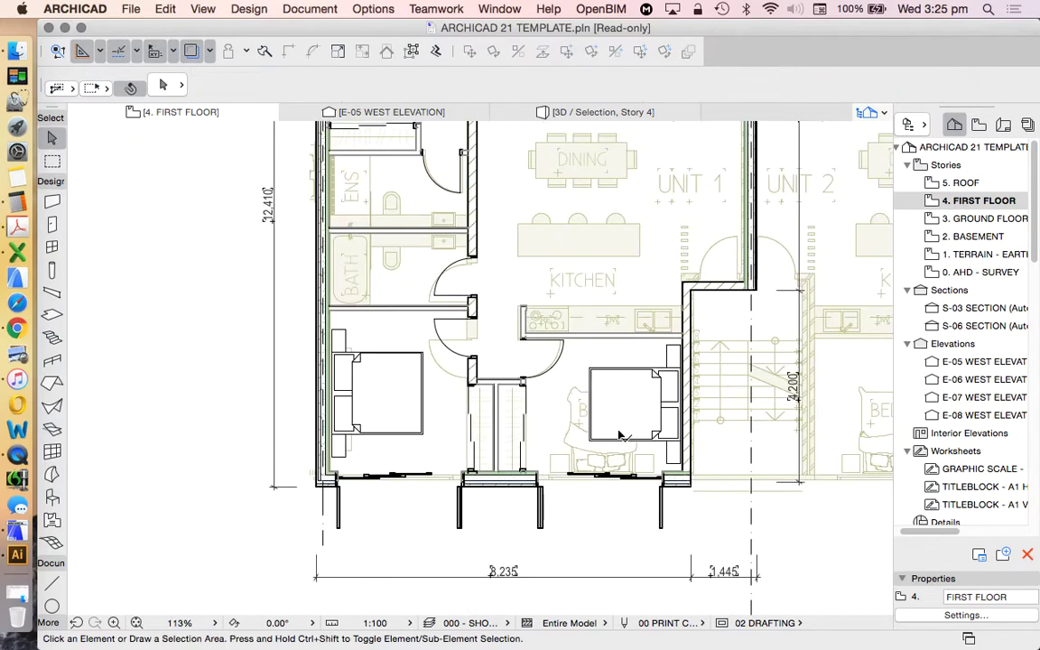
scroll(559, 438, down, 1)
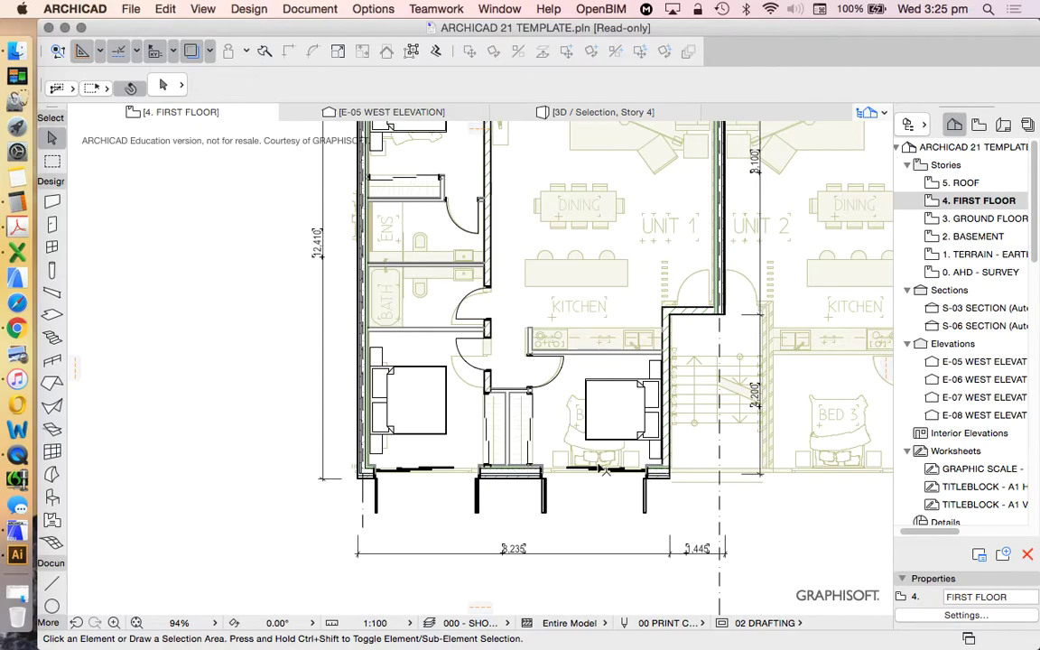
scroll(545, 424, down, 2)
middle_drag(520, 268, 515, 338)
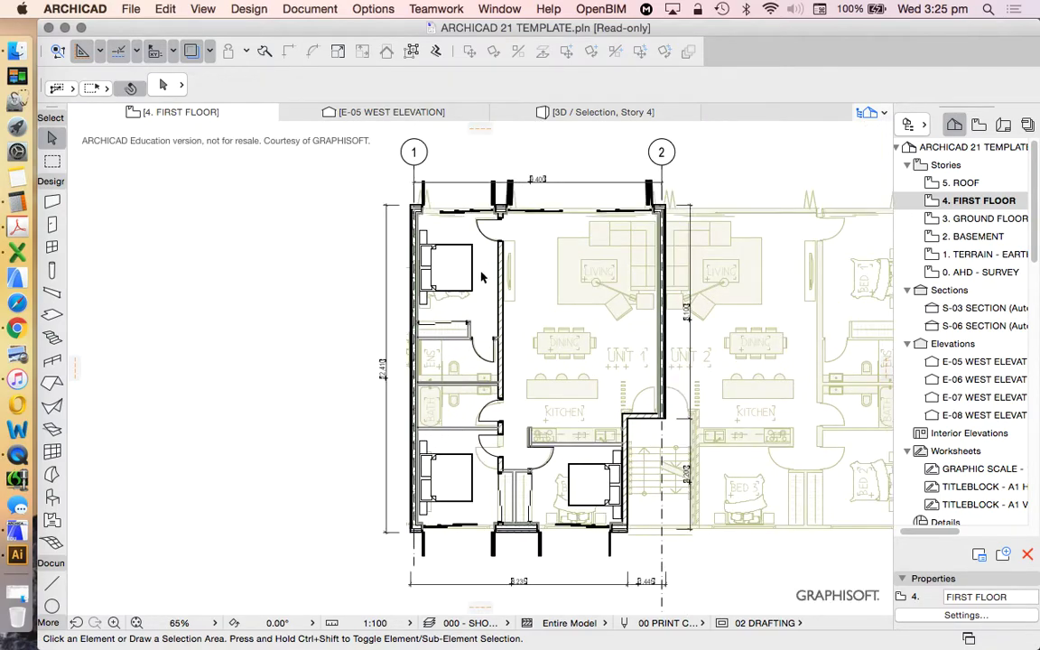
scroll(471, 321, up, 2)
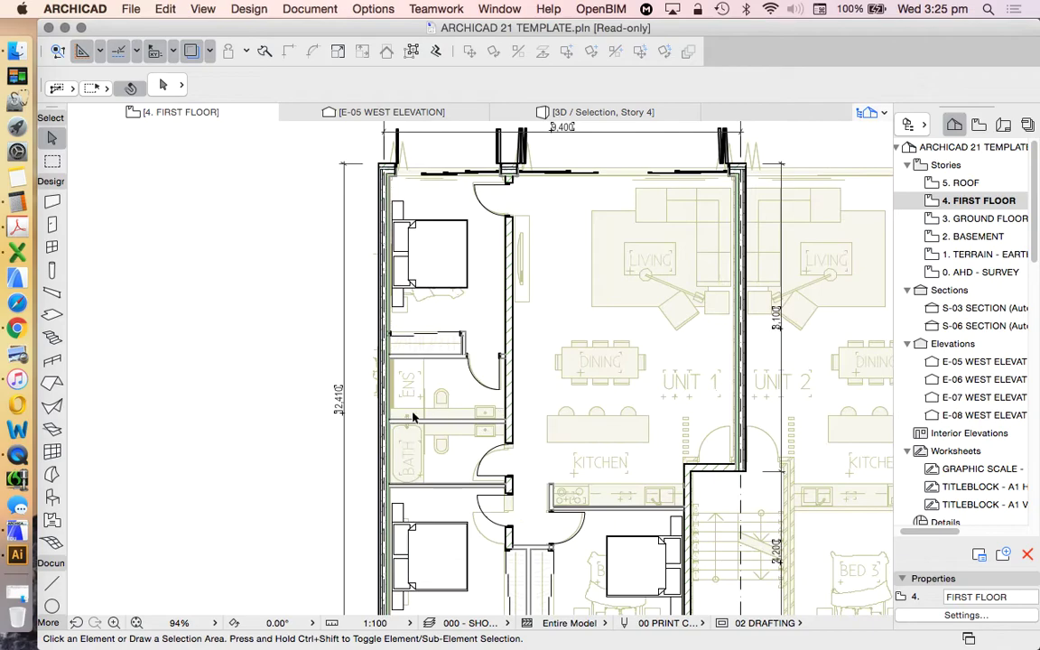
scroll(448, 342, down, 1)
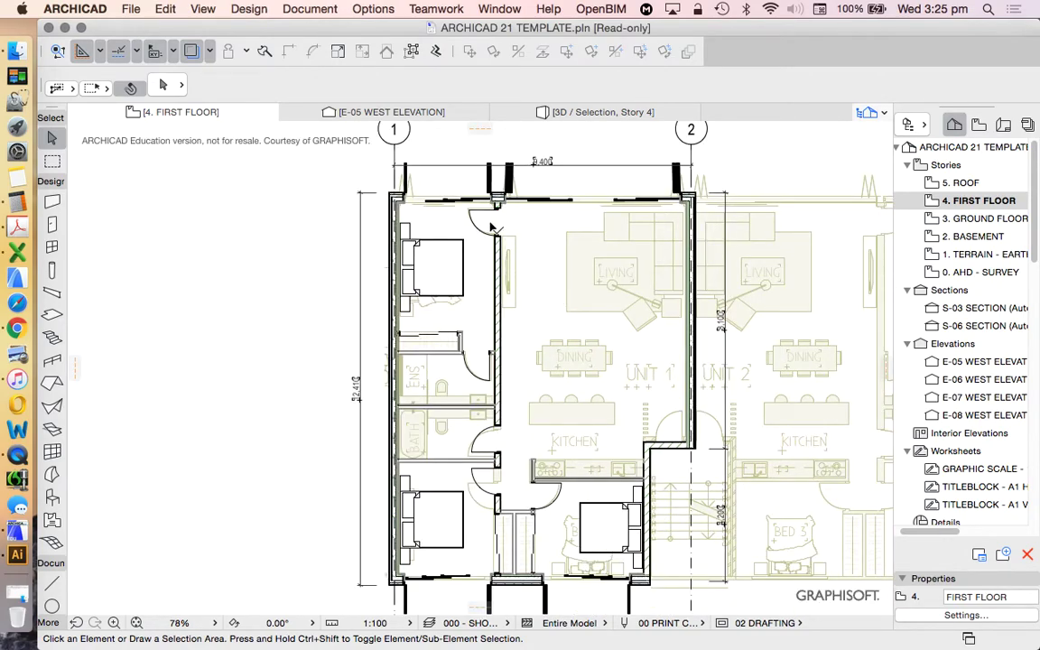
Drag a copy of the bed layout from Bed 1 onto the traced living area of Unit 1
scroll(467, 211, right, 1)
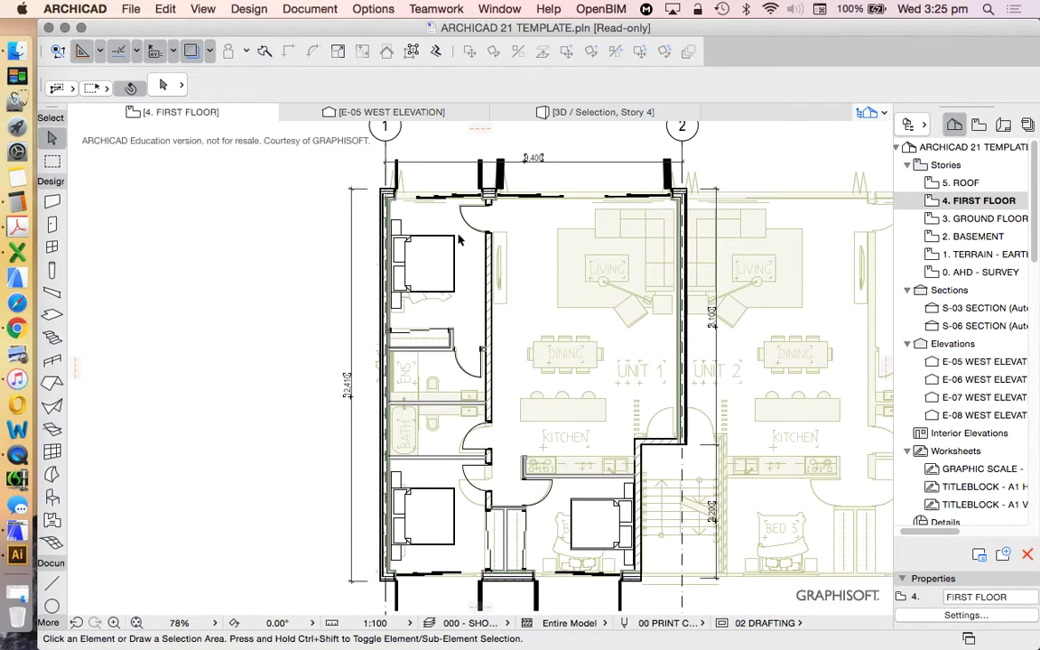
click(413, 217)
click(589, 56)
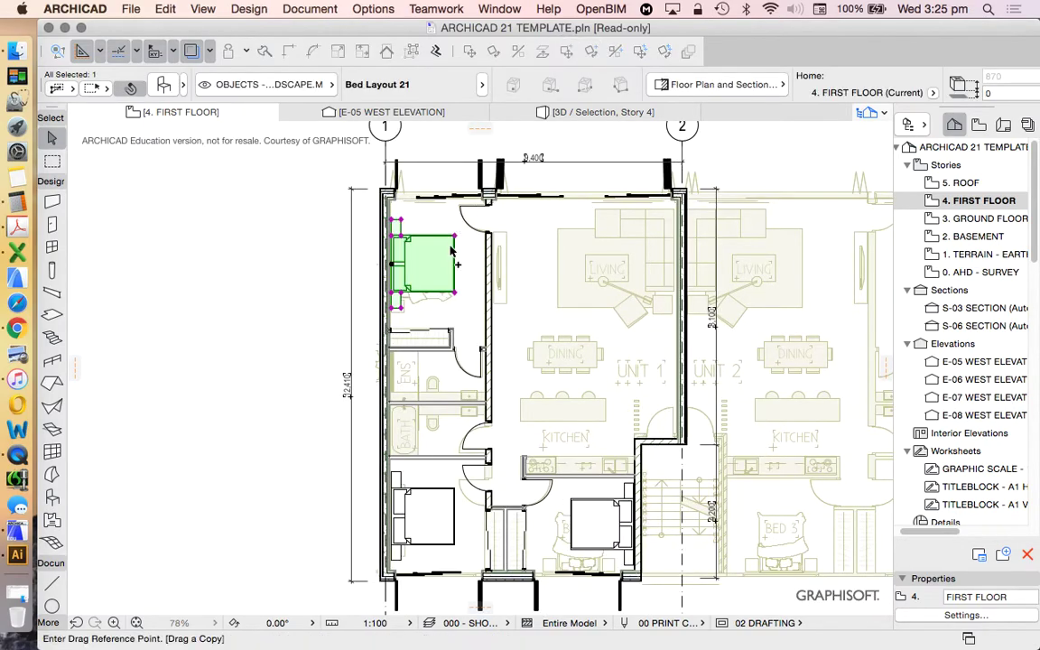
click(391, 263)
click(601, 282)
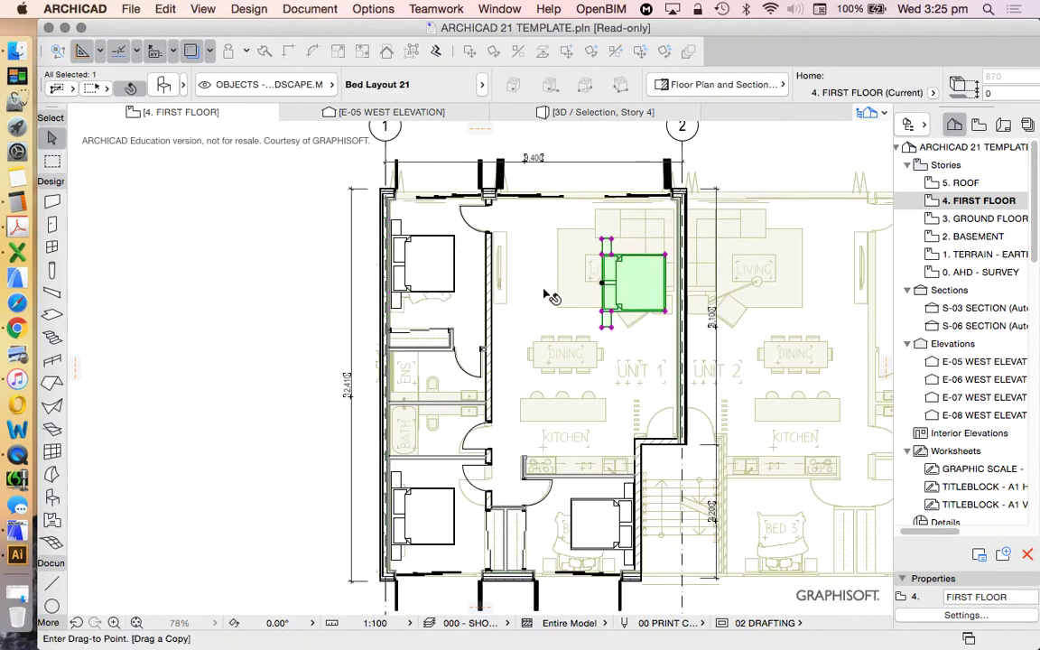
Replace the copied bed in the living area with the Sofa Layout 21 library object
click(157, 79)
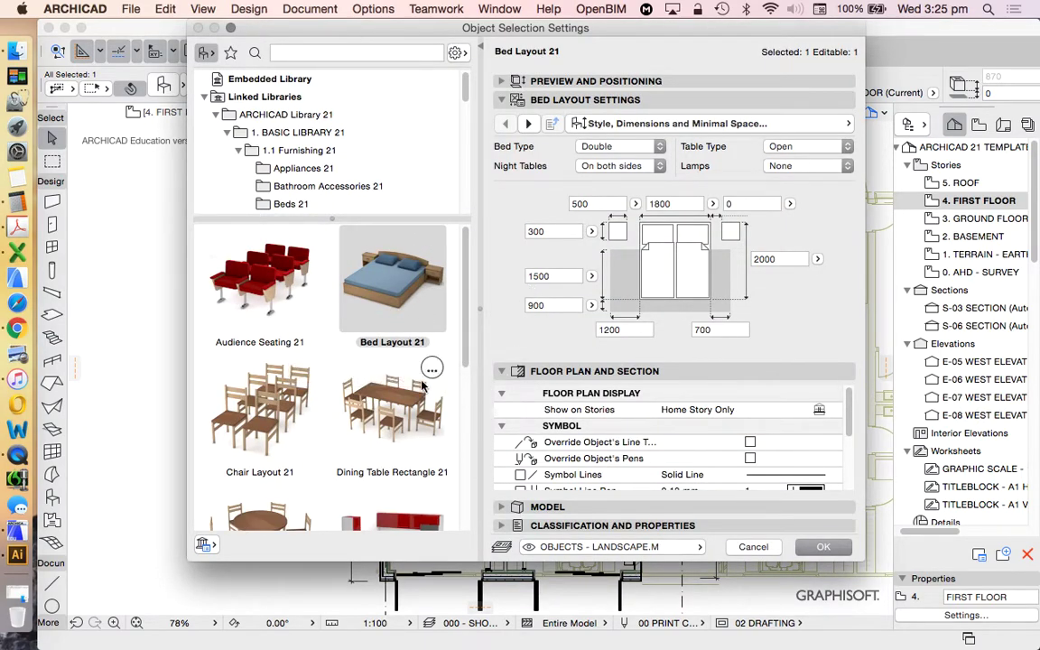
scroll(418, 383, down, 8)
scroll(418, 383, down, 1)
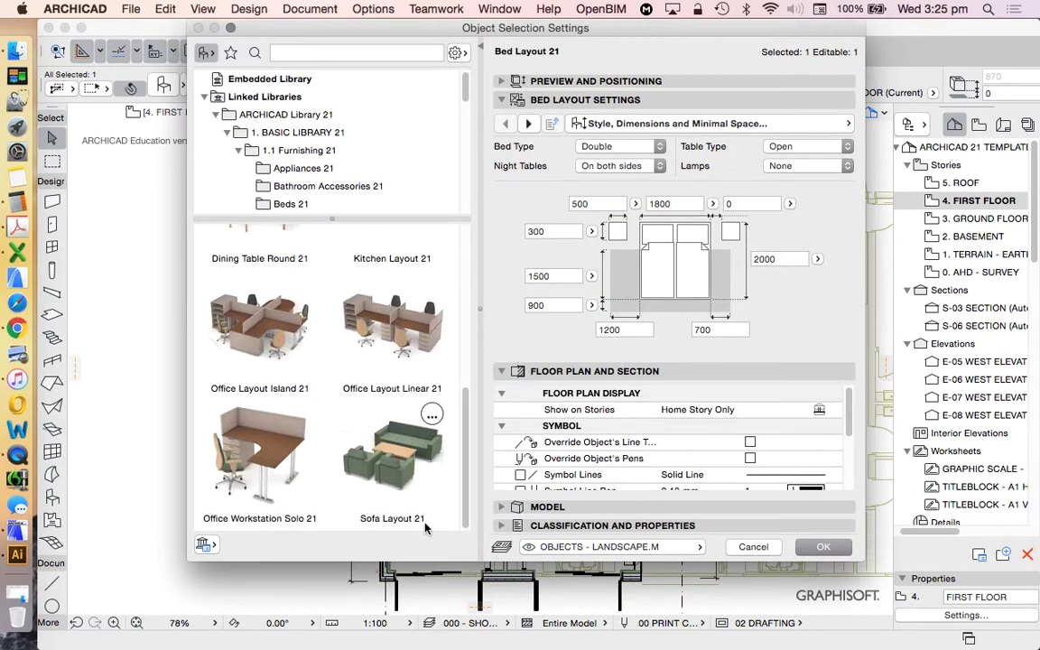
click(396, 438)
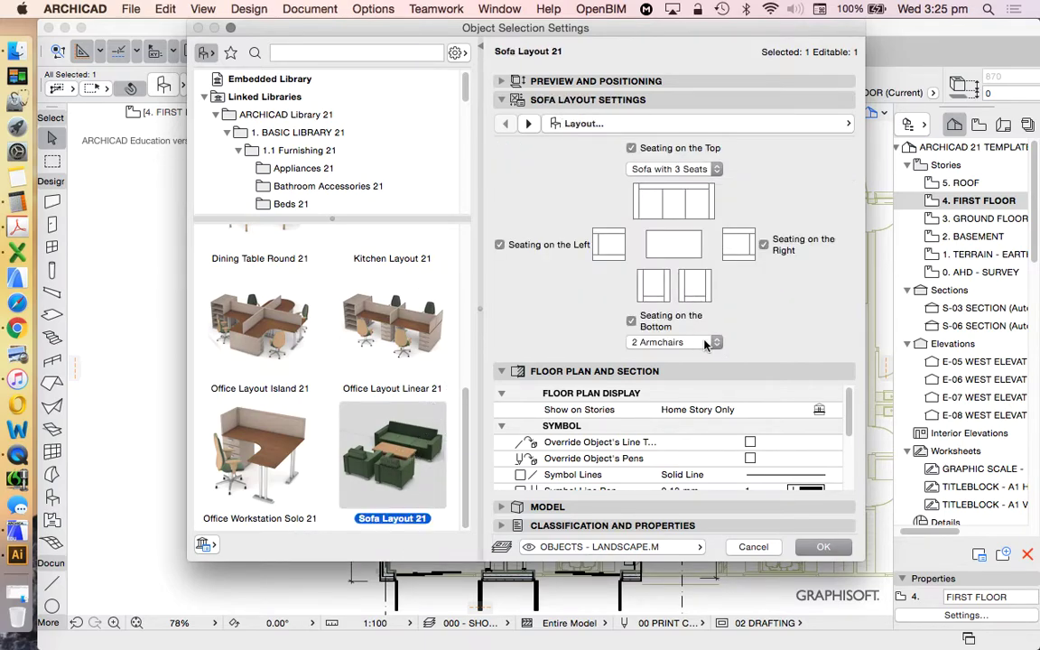
click(823, 546)
Rotate the sofa layout 180° about its coffee table so the three-seat sofa lies on the party wall side
scroll(652, 251, up, 5)
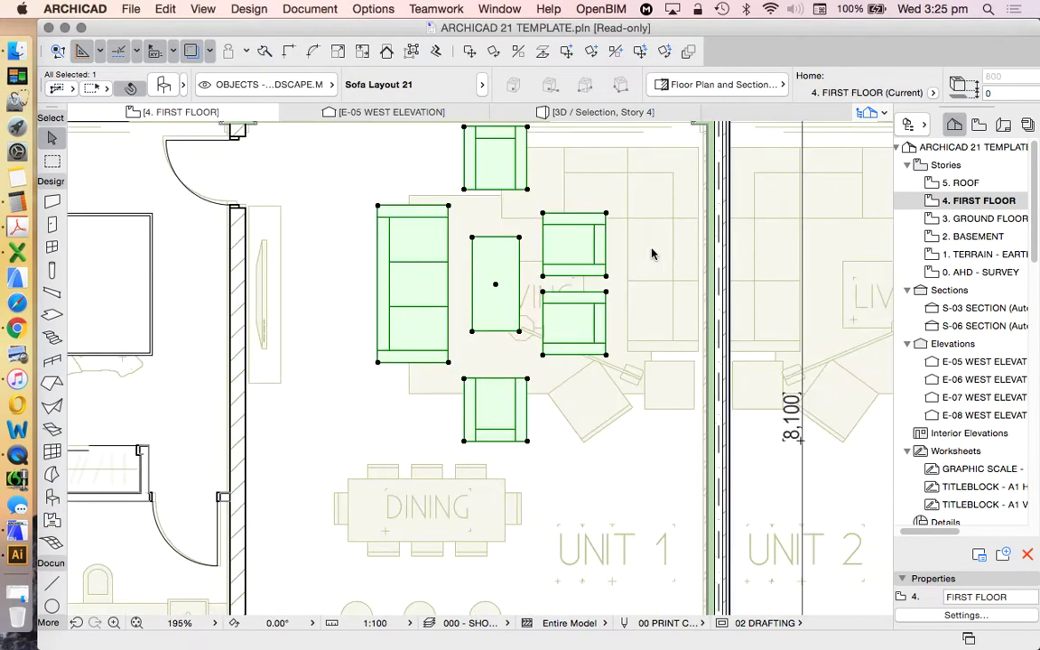
scroll(632, 282, down, 5)
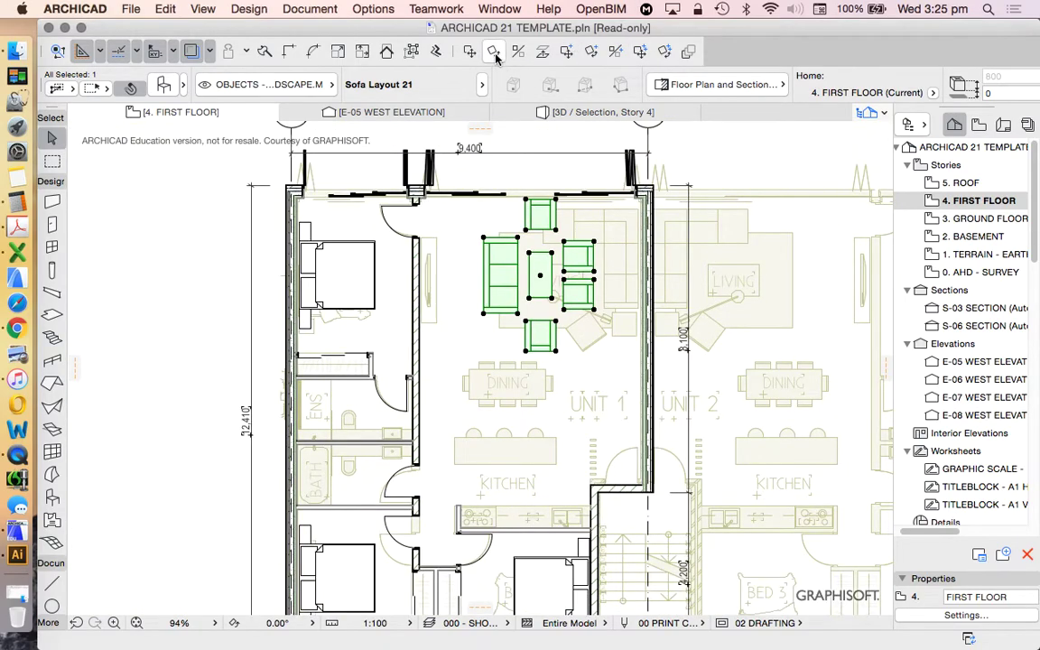
key(super+e)
click(539, 275)
click(610, 273)
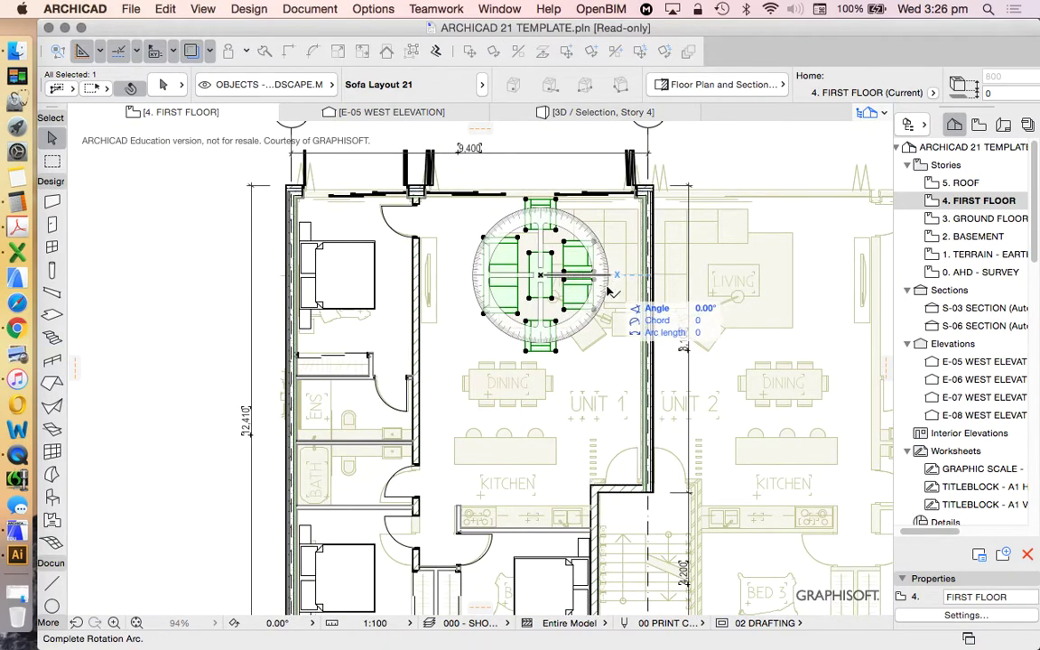
click(395, 261)
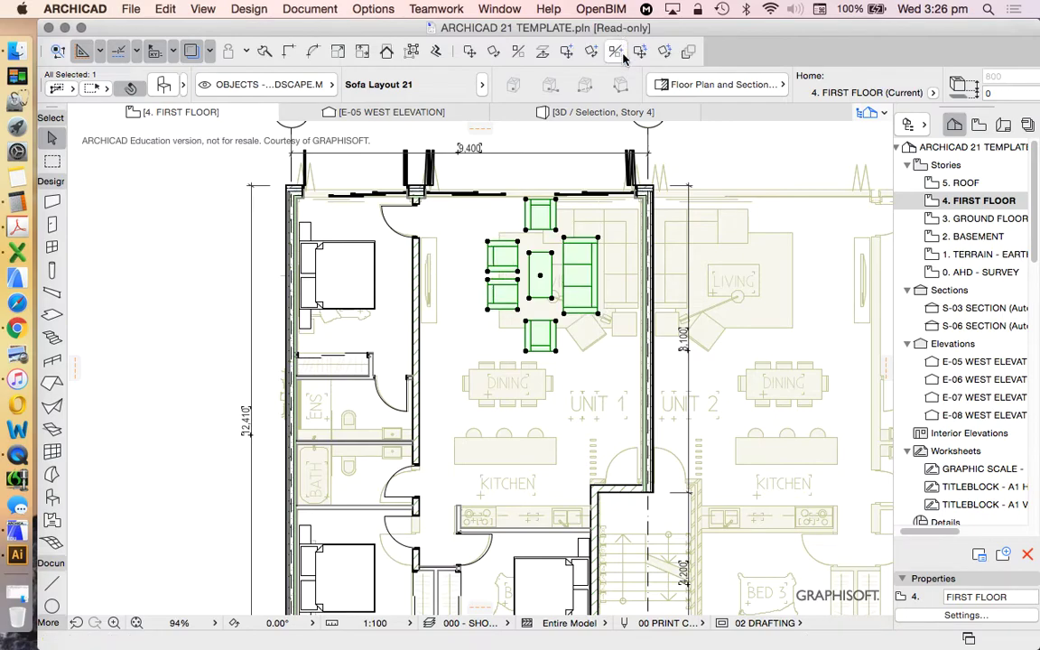
Move the sofa layout horizontally about 1 m so the three-seat sofa sits near the party wall
click(470, 51)
click(567, 267)
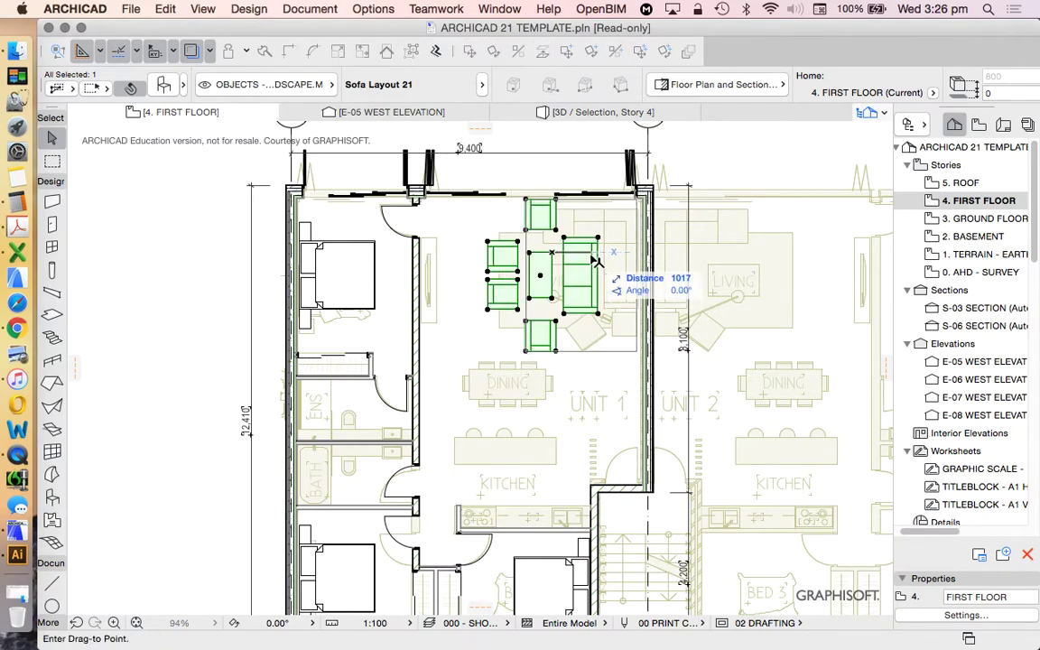
click(606, 267)
scroll(607, 267, up, 5)
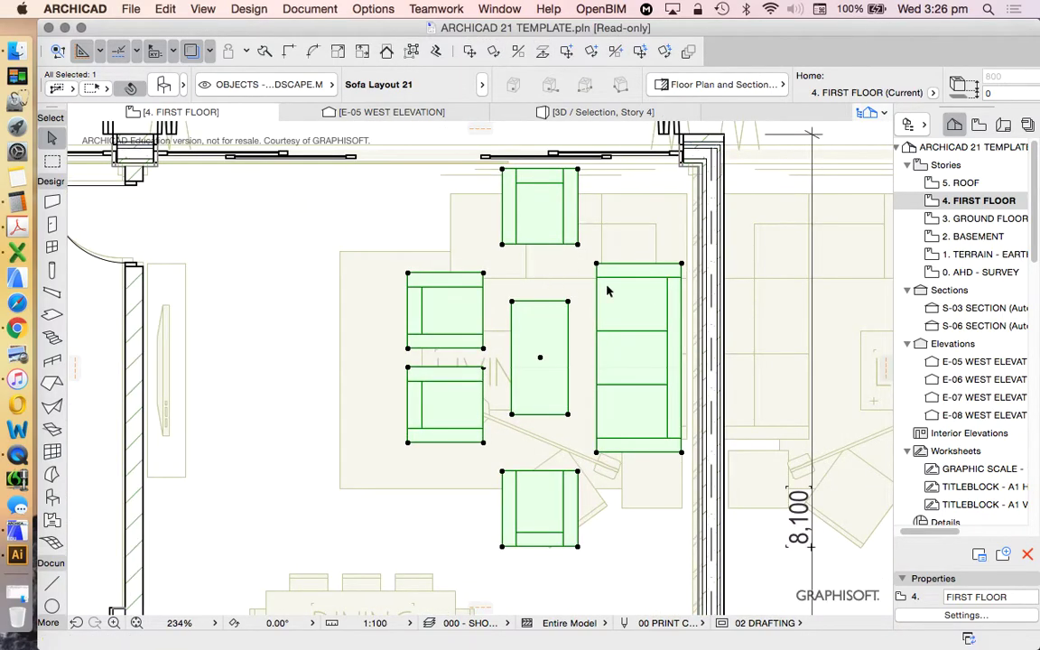
Try removing the bottom seating from the living area sofa layout and setting the side seating width to 1500 mm
scroll(656, 274, down, 2)
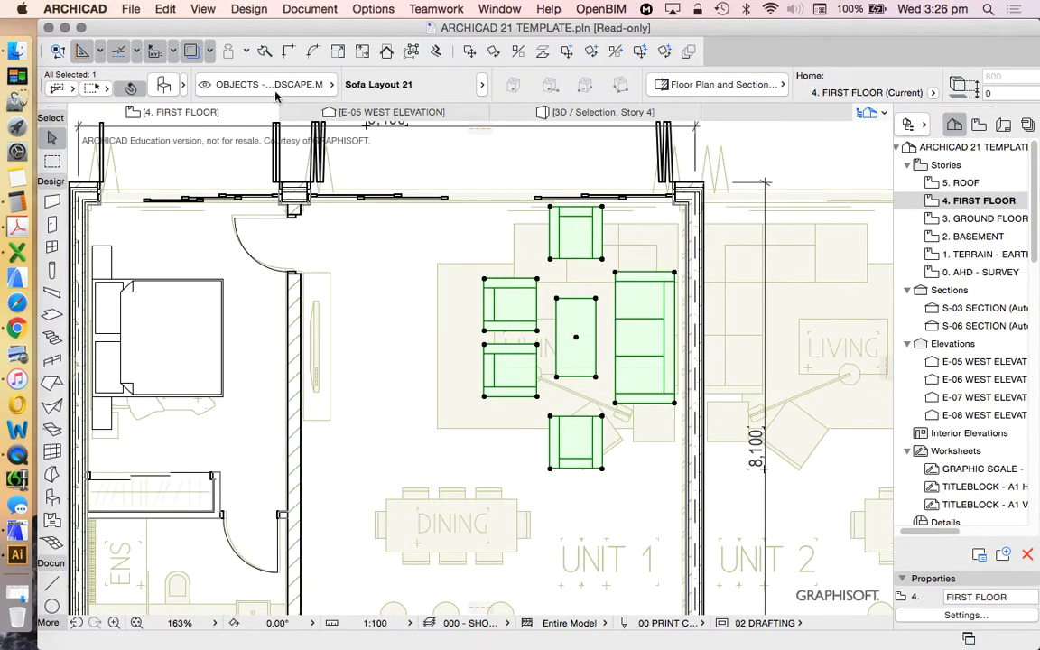
click(153, 87)
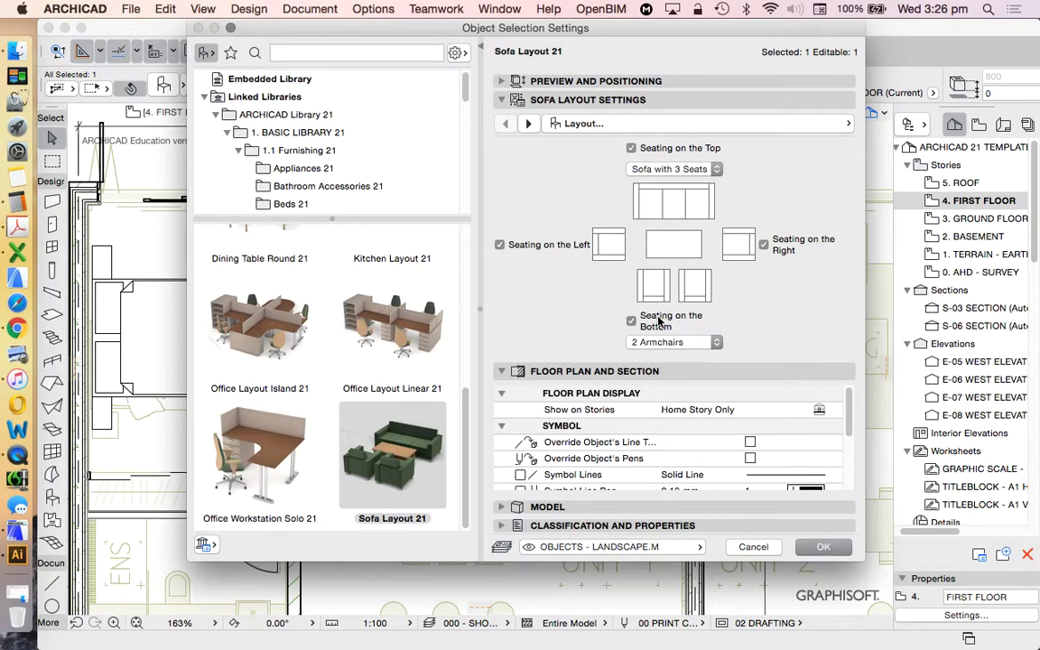
click(631, 321)
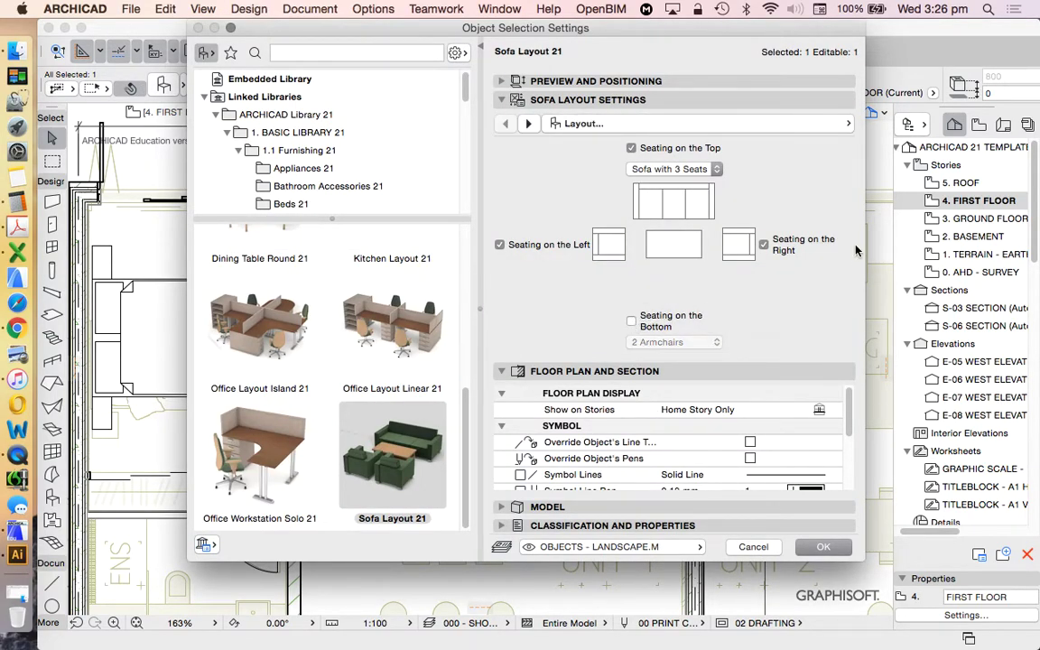
click(664, 124)
click(423, 142)
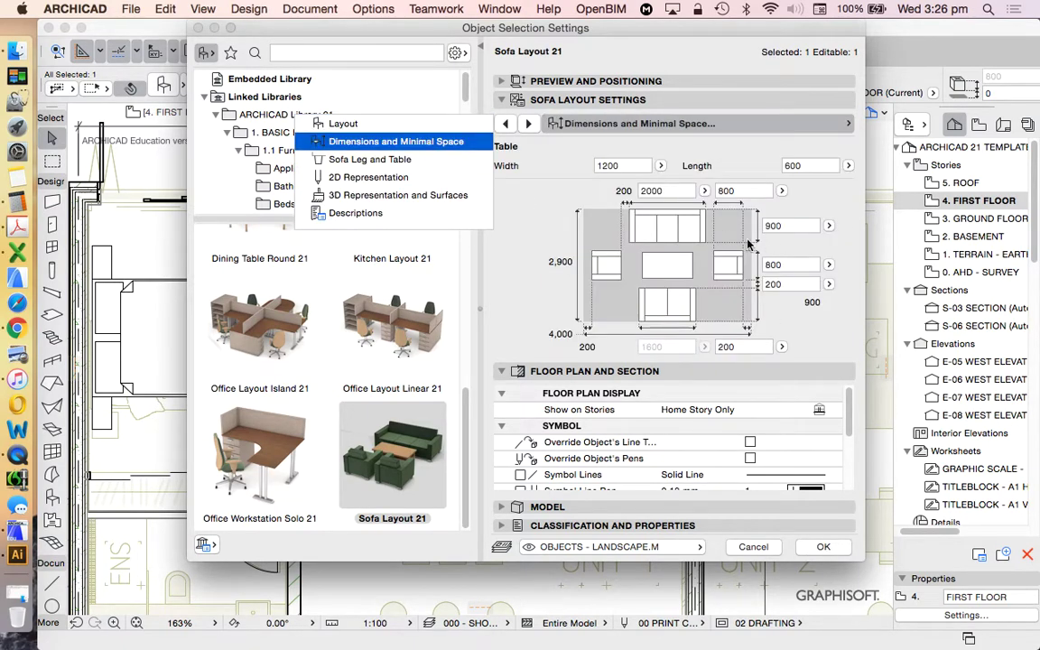
click(773, 266)
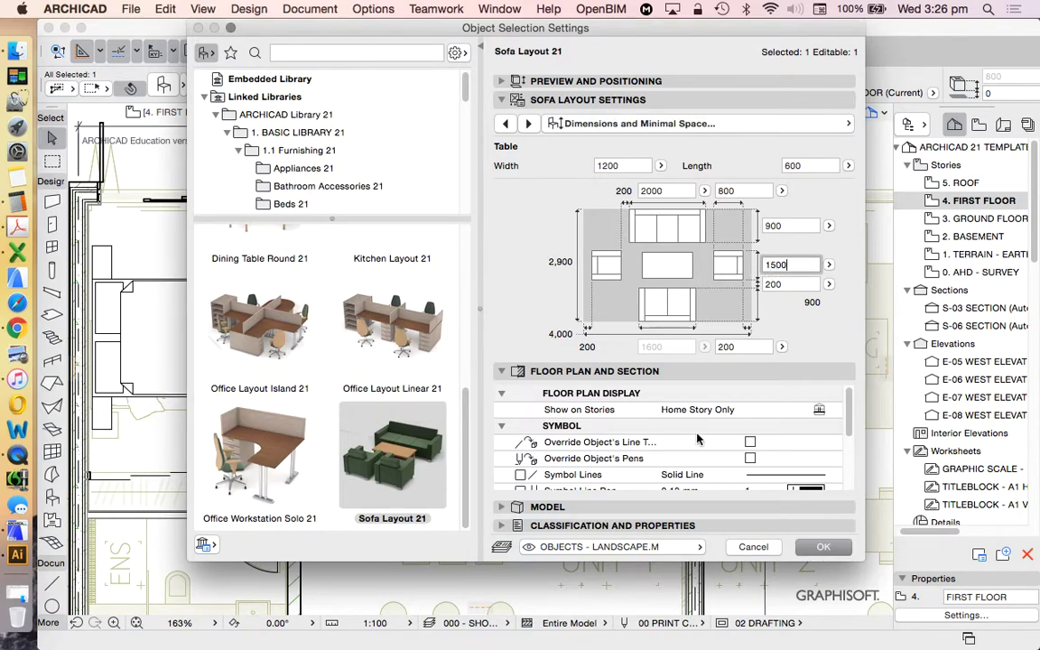
click(821, 548)
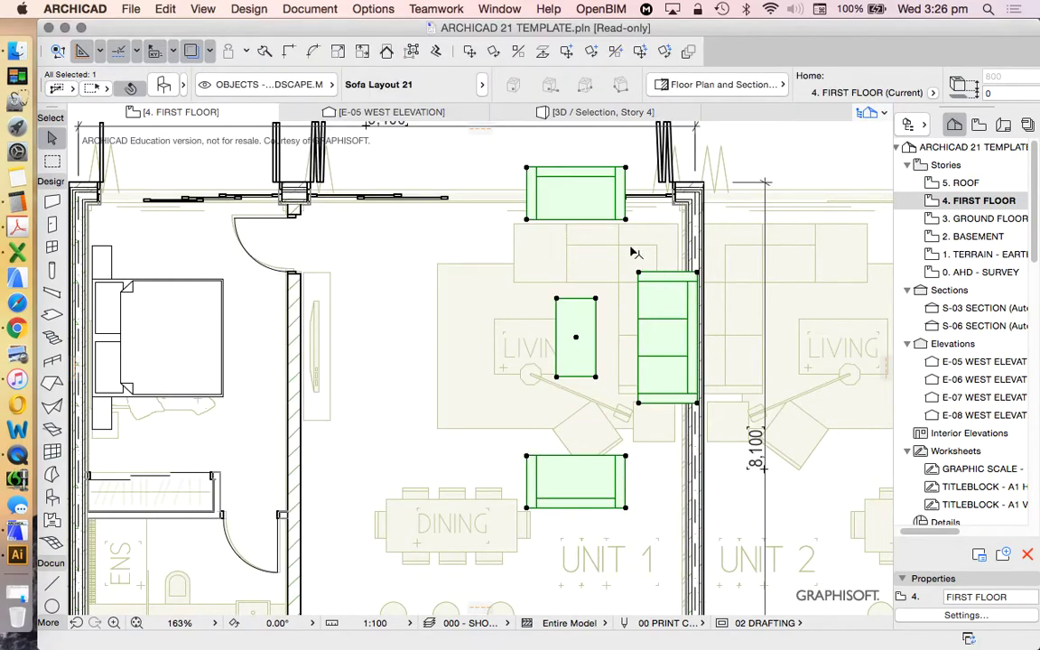
Recheck the sofa layout's dimension settings and undo the change to its seating and side seat width
click(162, 87)
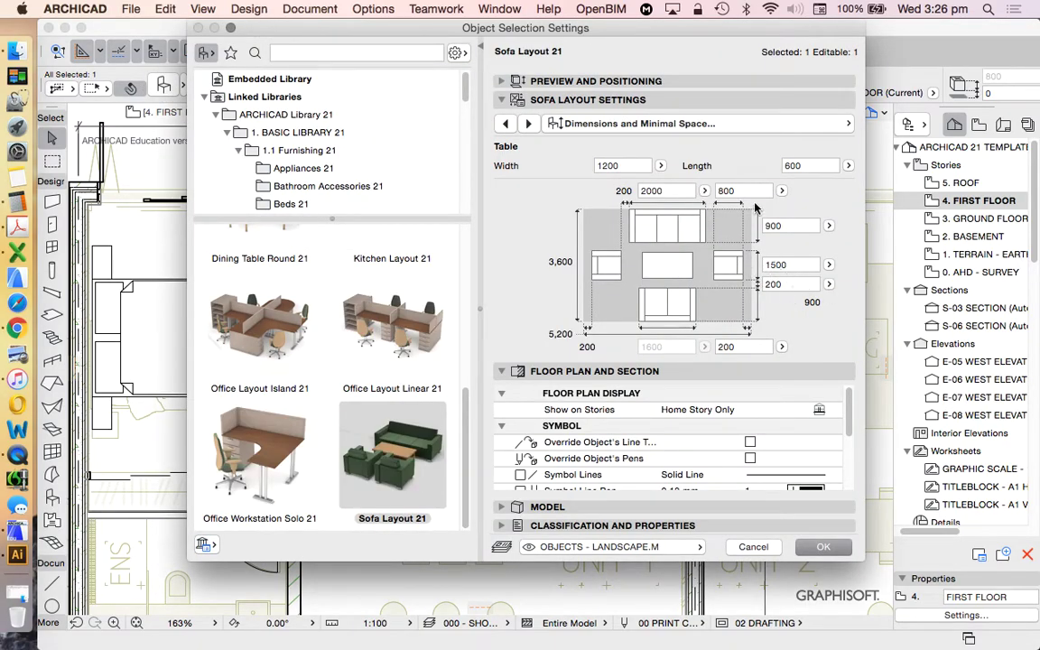
click(823, 547)
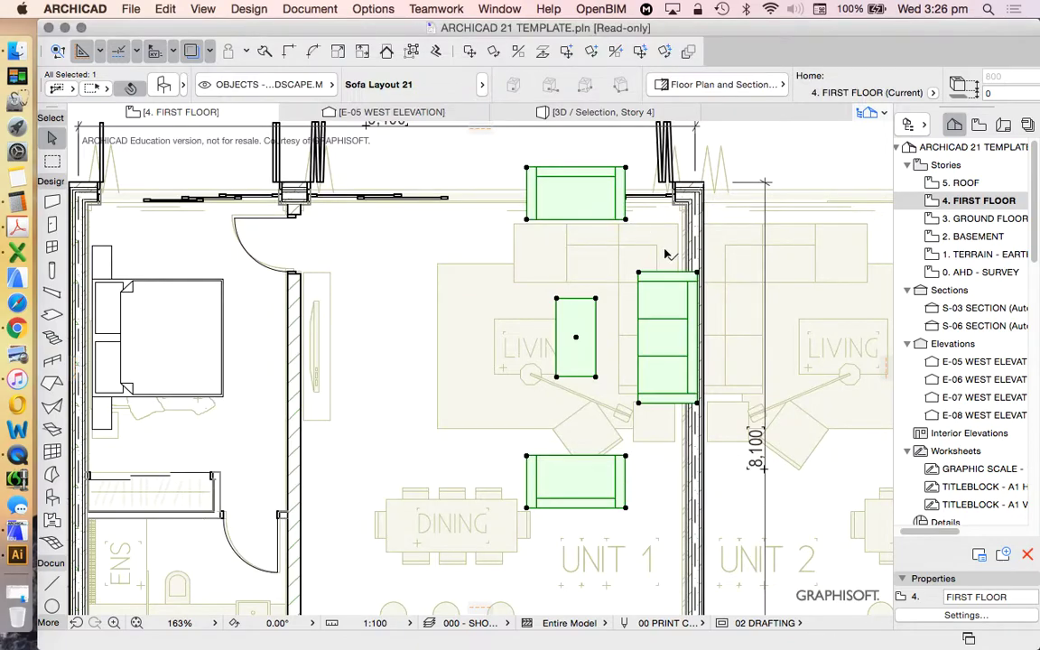
click(628, 226)
key(Escape)
click(166, 83)
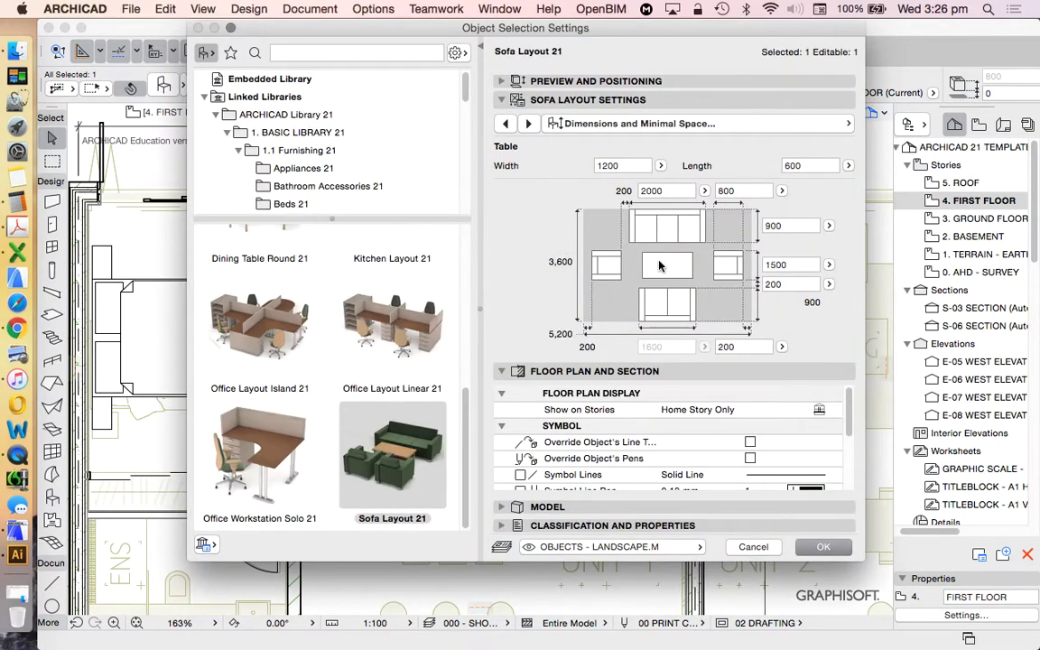
click(728, 189)
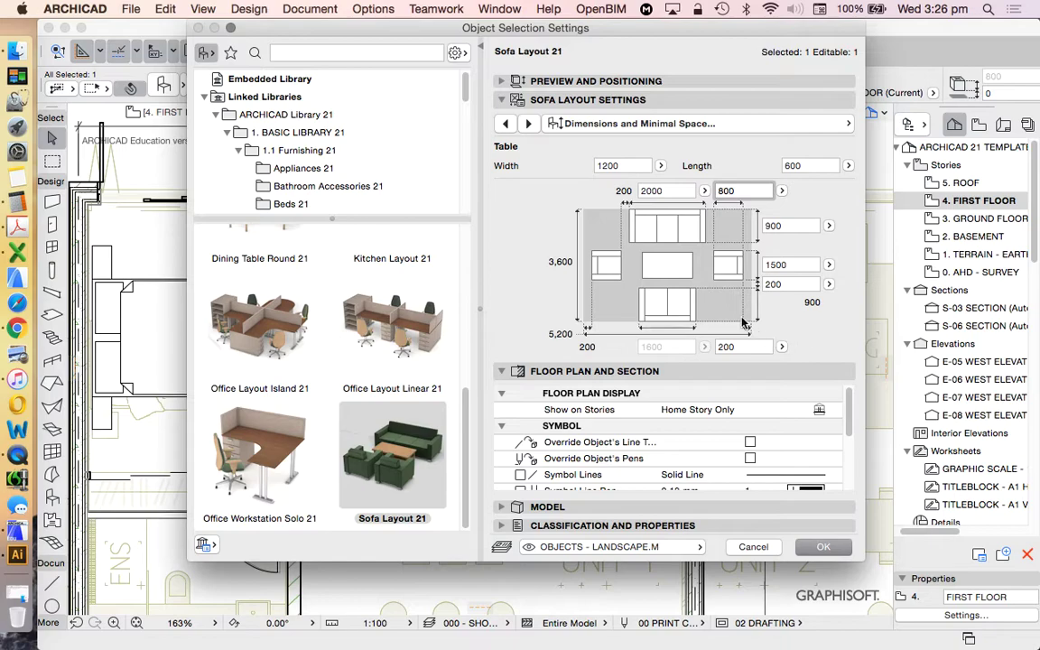
key(Return)
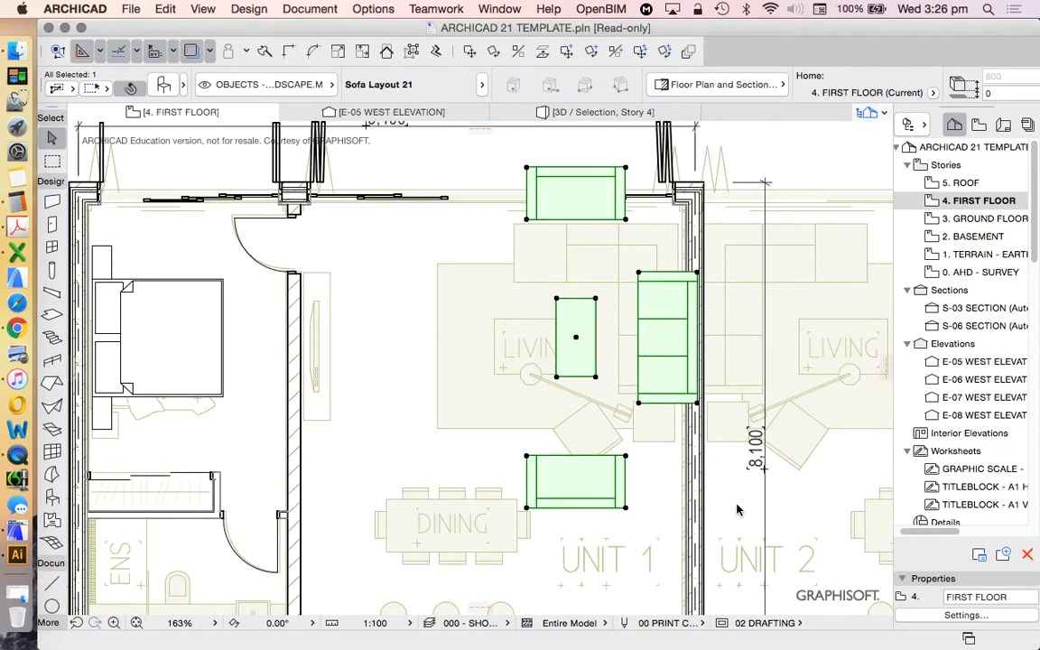
key(super+z)
key(super+z)
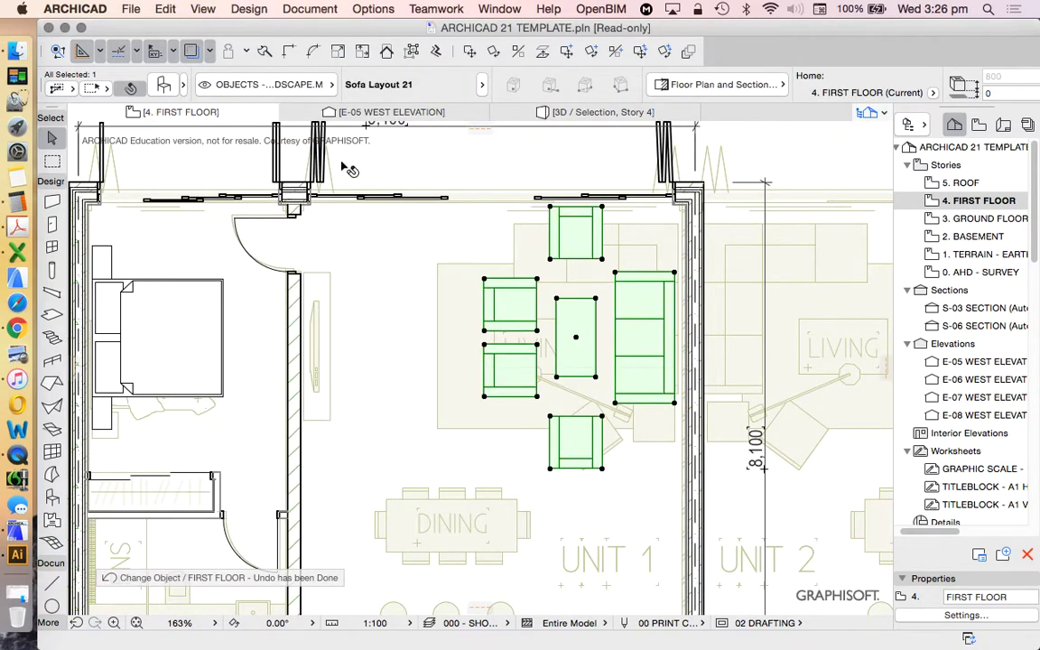
Turn off the bottom seating of the living area sofa layout, keeping the three-seat sofa and both side armchairs
click(163, 85)
key(super+t)
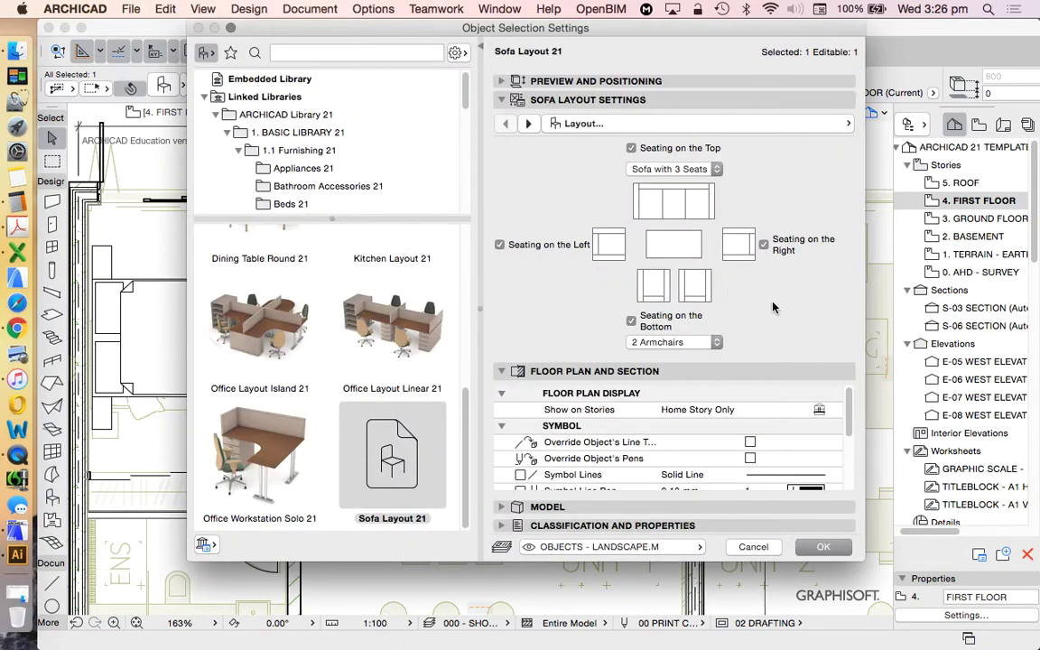
click(631, 321)
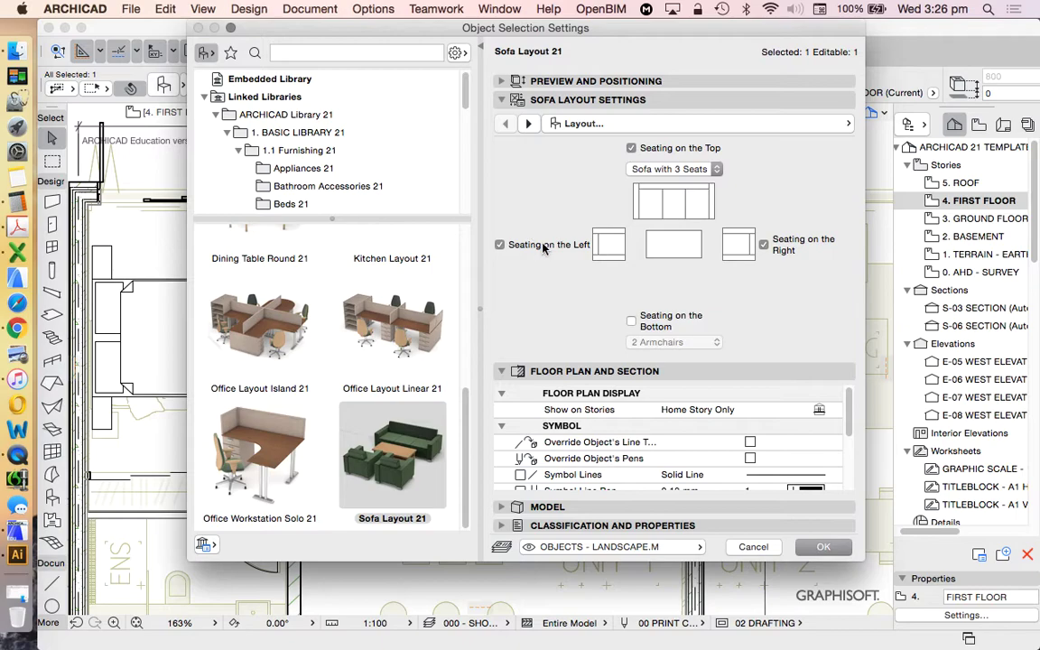
click(823, 546)
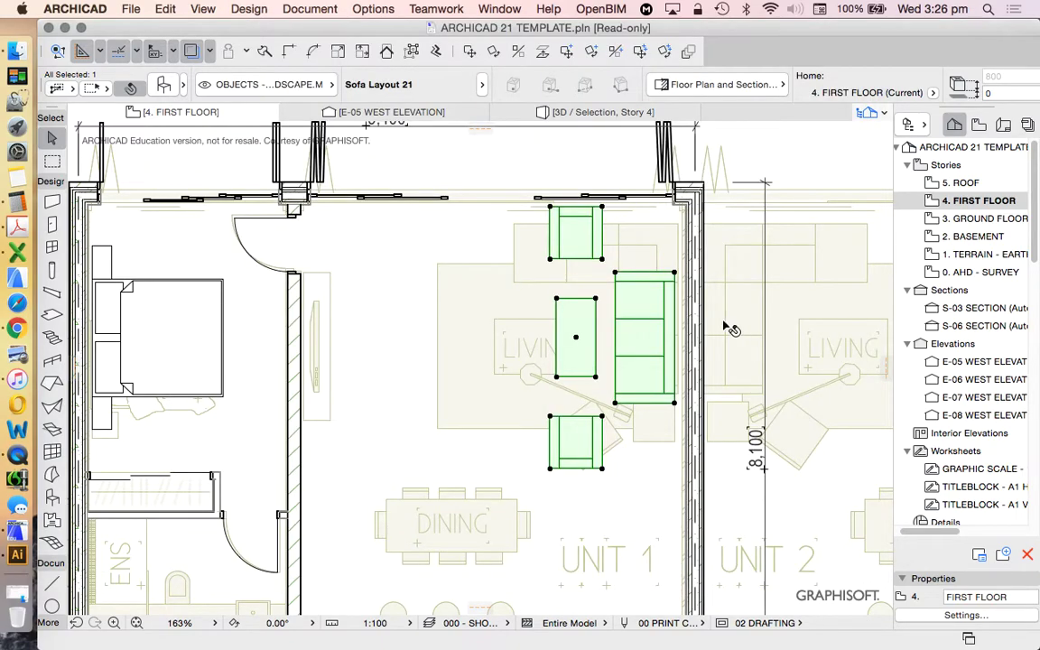
key(Escape)
Drag a copy of the sofa layout from the living area onto the traced dining area of Unit 1
scroll(636, 287, down, 5)
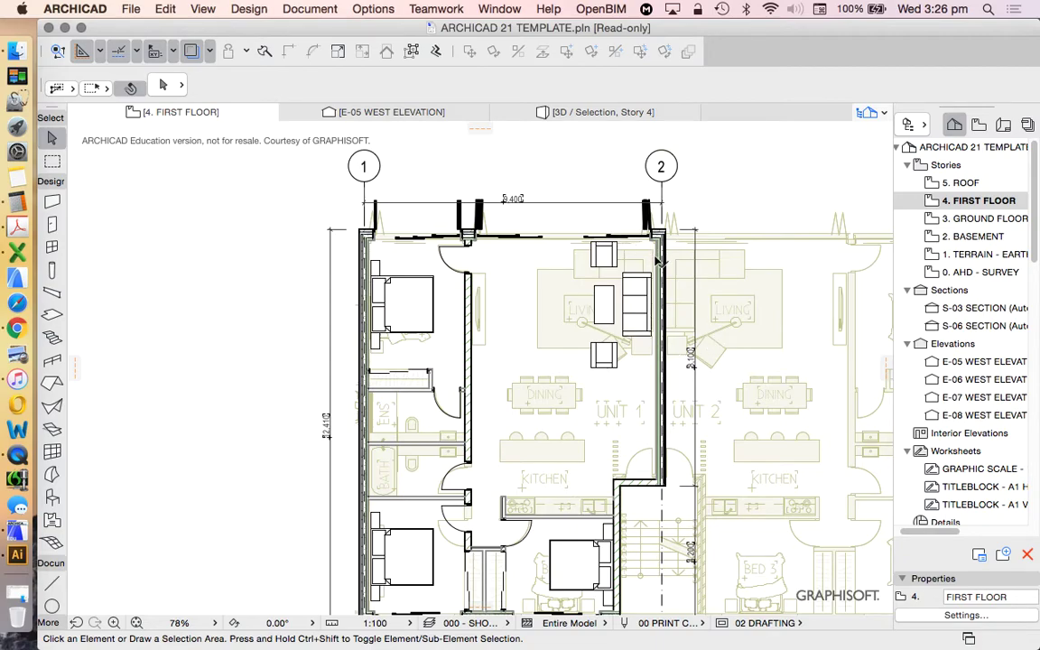
scroll(632, 420, up, 2)
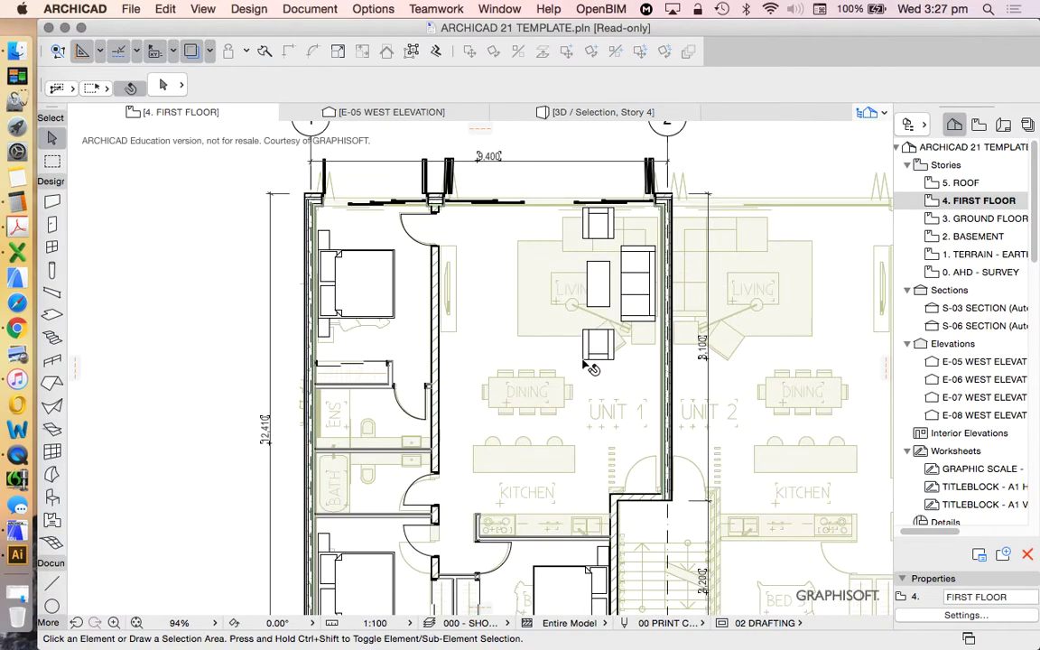
click(588, 260)
click(566, 54)
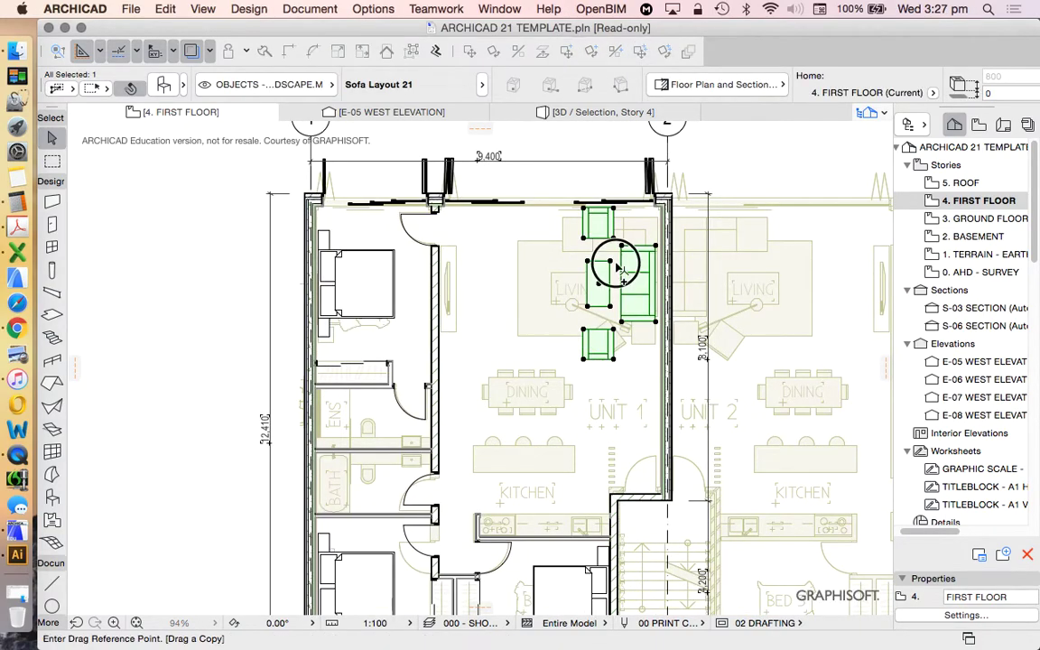
click(616, 264)
click(516, 337)
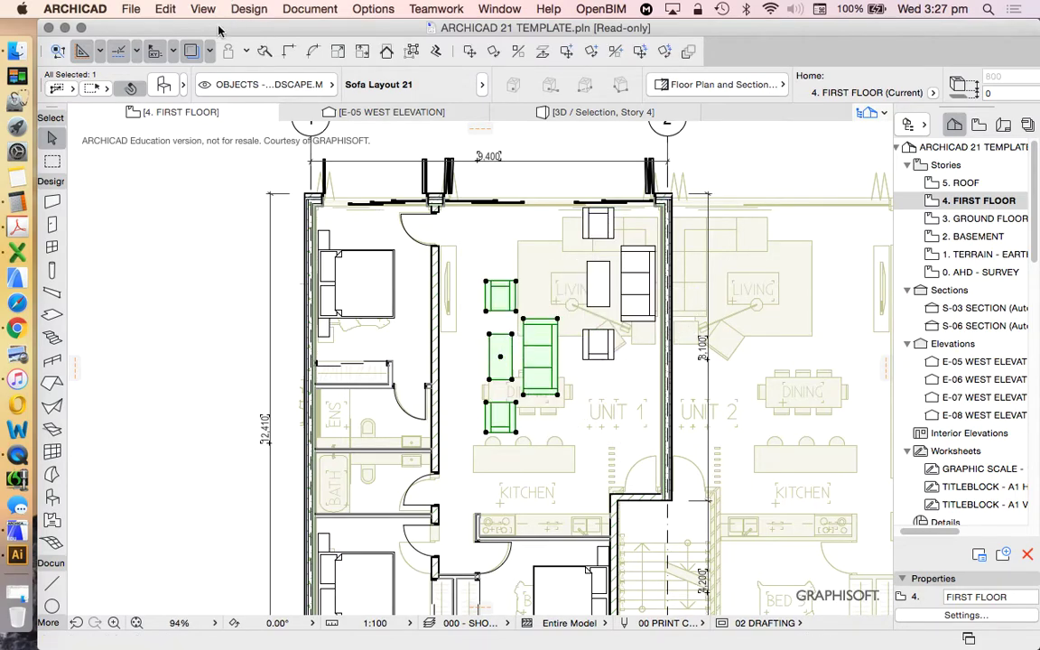
Try Dining Table Round 21 as the replacement for the copied sofa layout and review its layout, table and chair settings
click(160, 86)
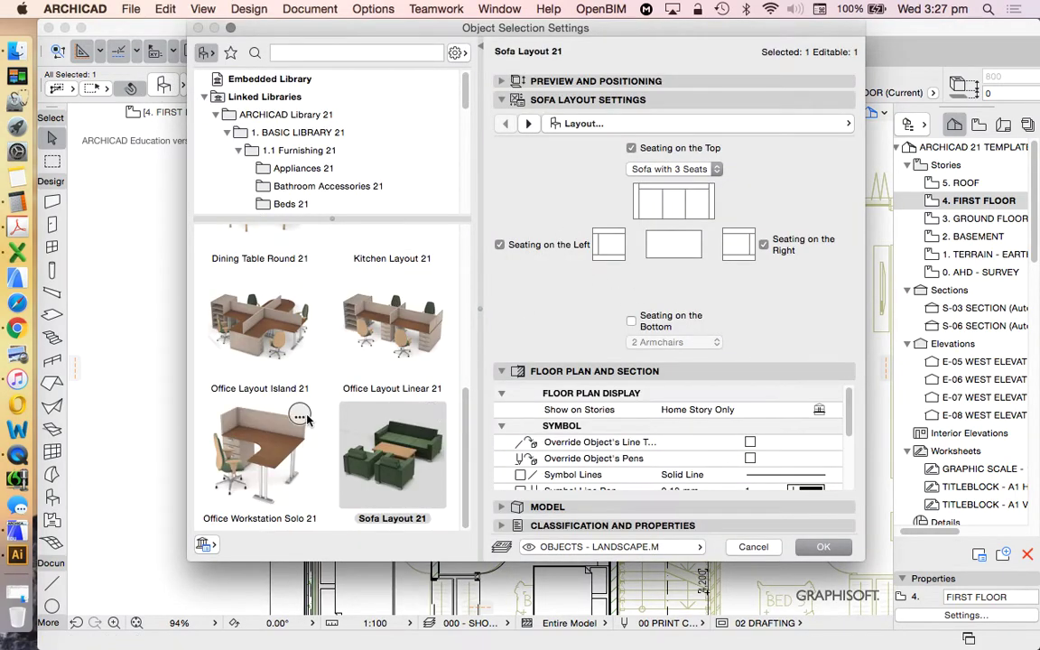
scroll(301, 397, up, 3)
click(260, 320)
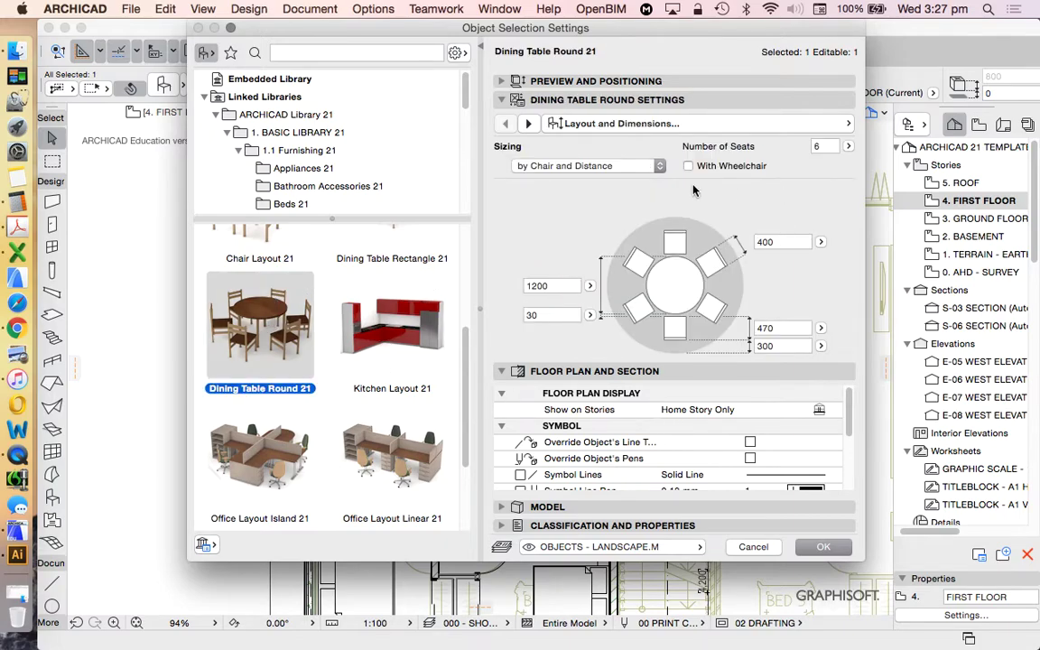
click(645, 123)
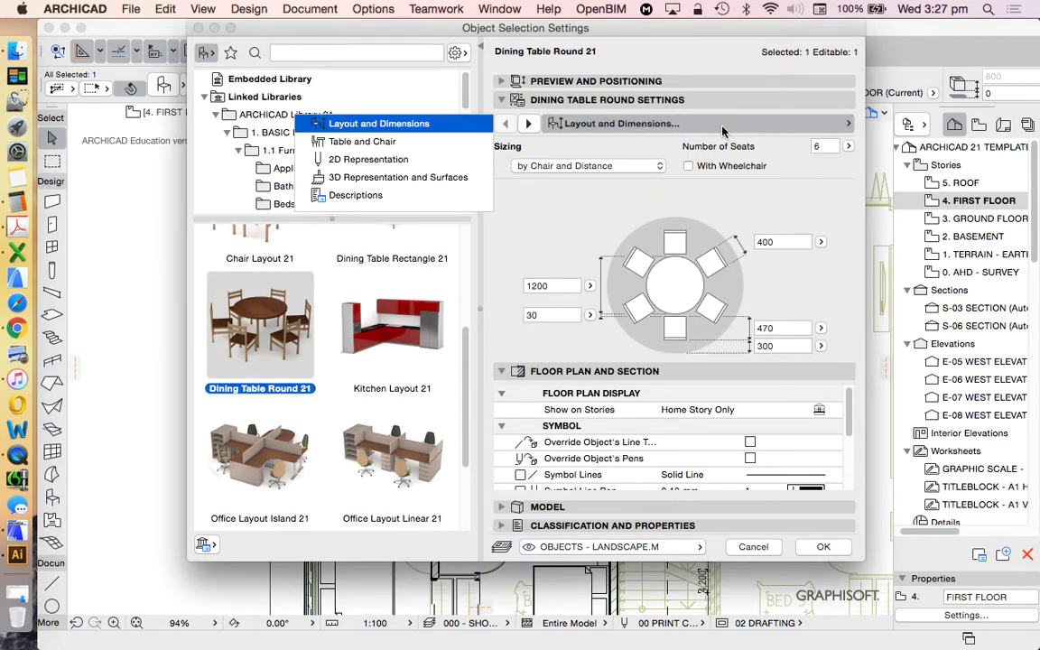
click(384, 141)
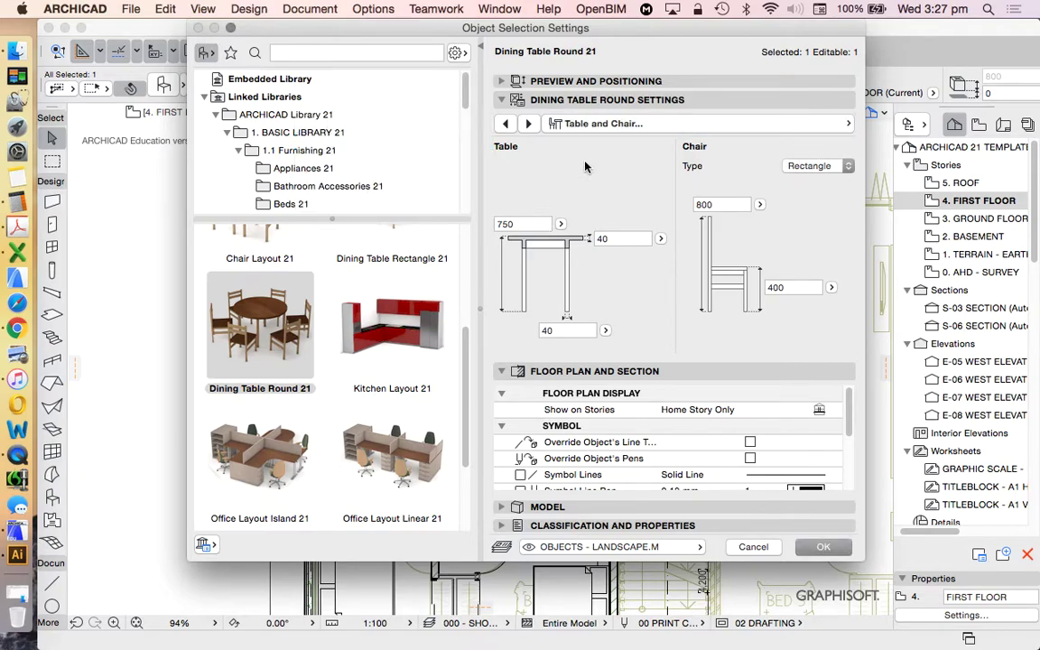
click(622, 125)
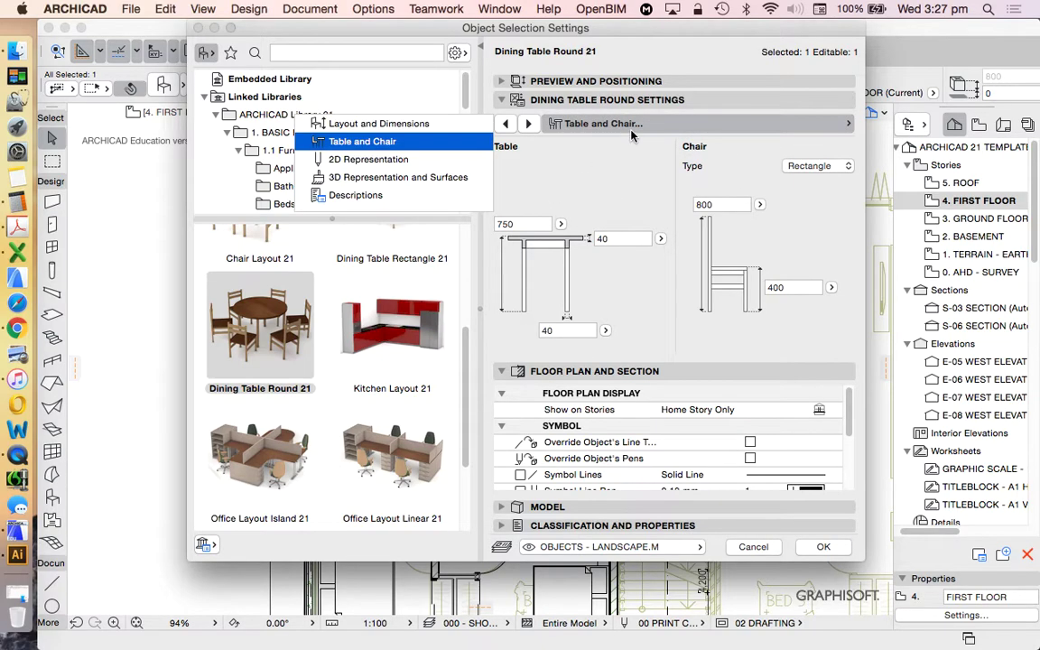
click(386, 125)
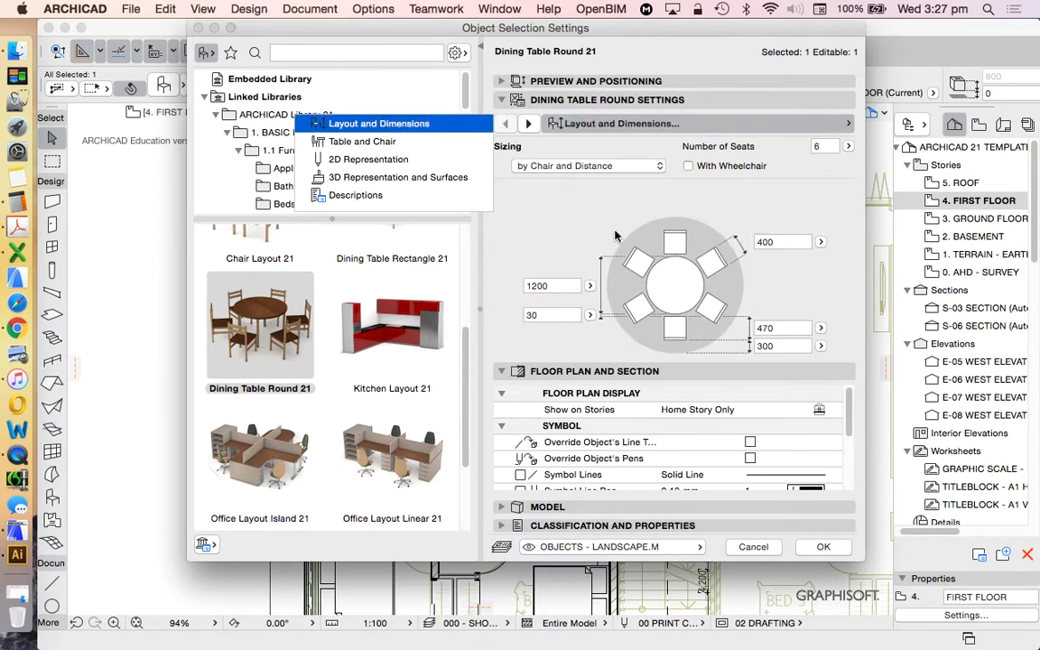
click(602, 168)
click(742, 165)
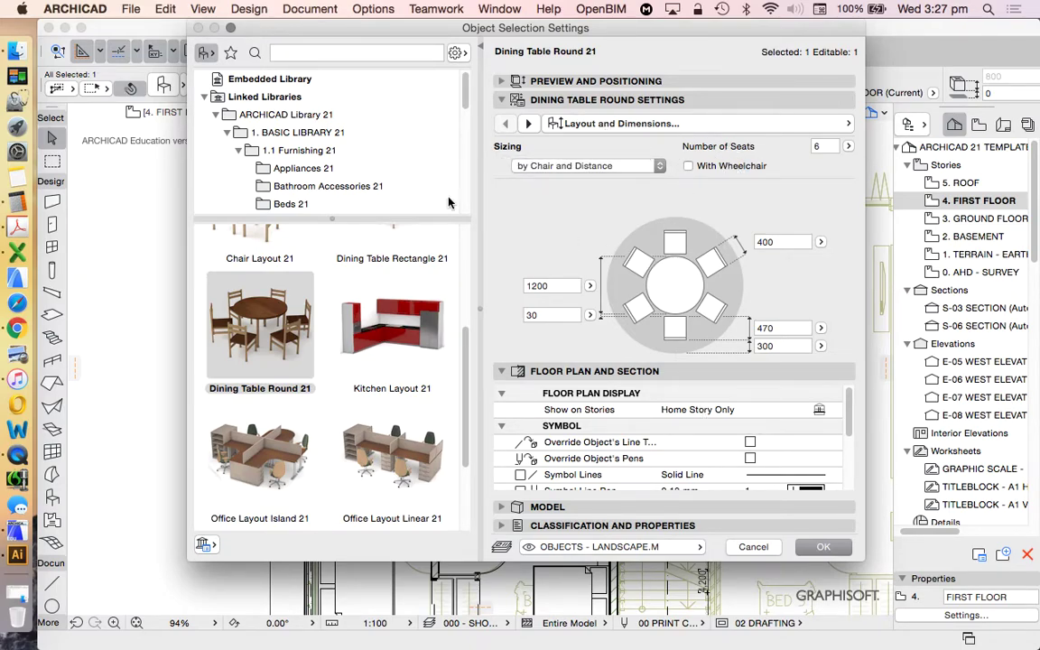
Replace the copied sofa layout with the Dining Table Rectangle 21 library object
scroll(433, 354, up, 5)
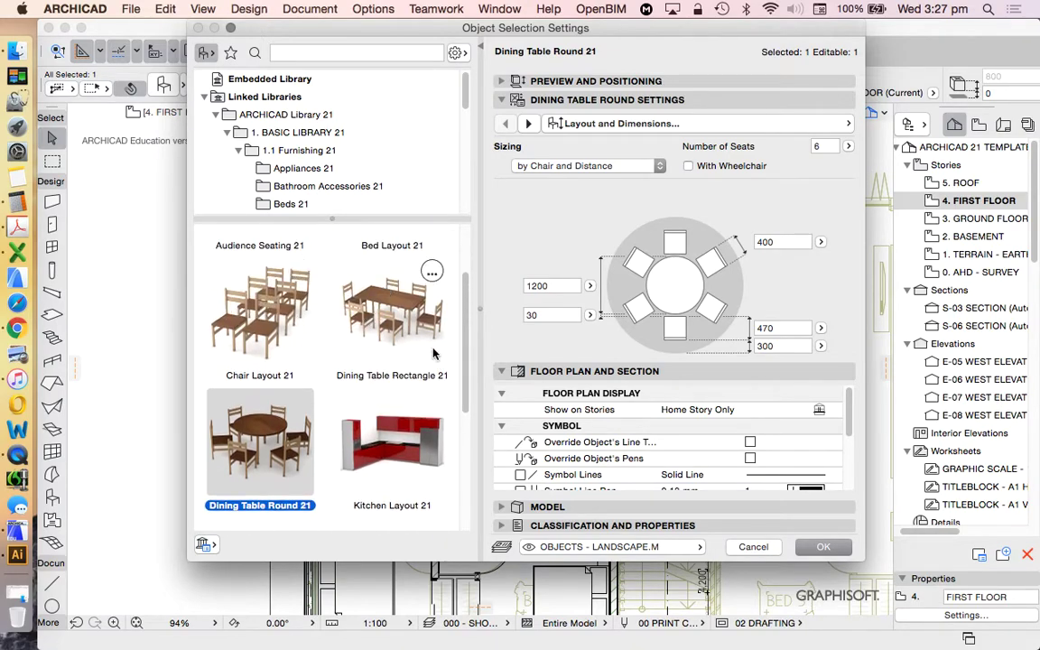
click(371, 304)
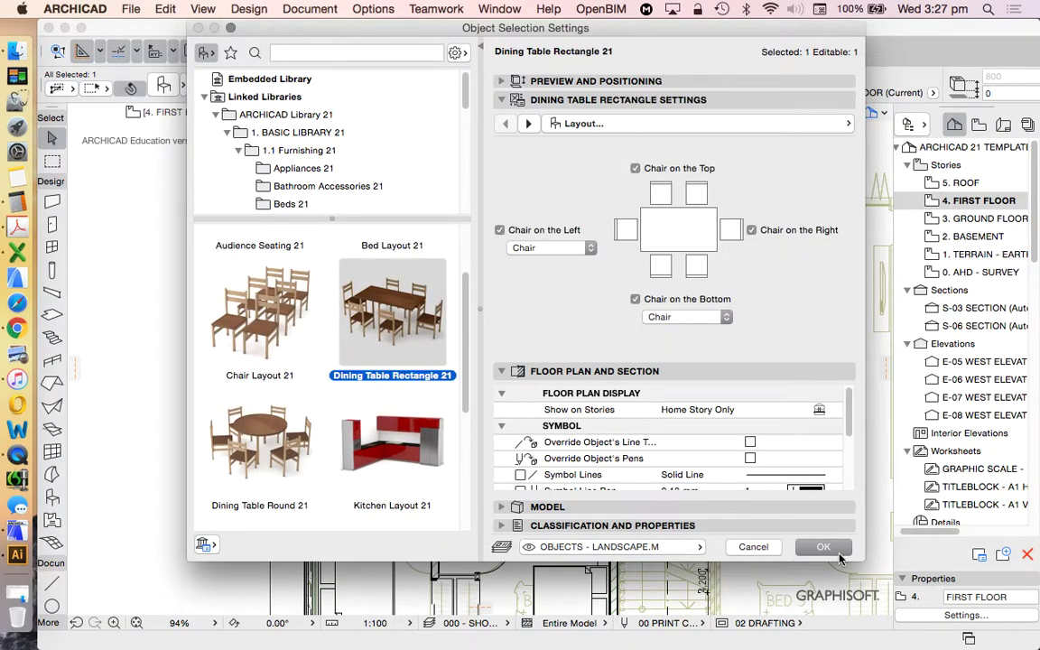
click(823, 547)
Rotate the dining table 90° clockwise so its long side runs parallel to the traced kitchen island
scroll(573, 399, up, 3)
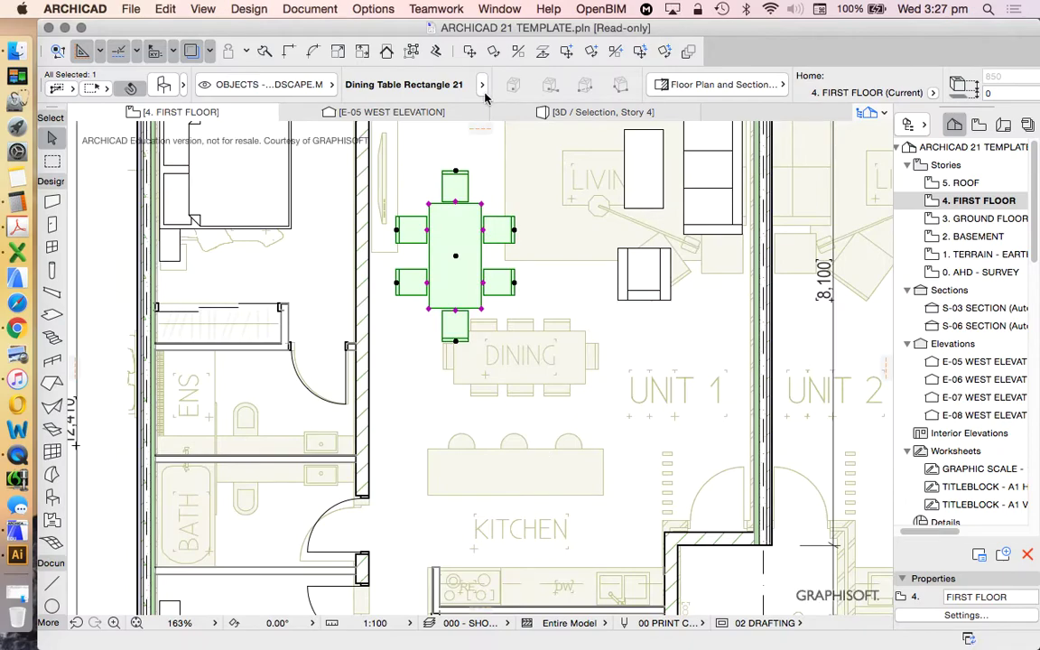
click(494, 50)
click(457, 283)
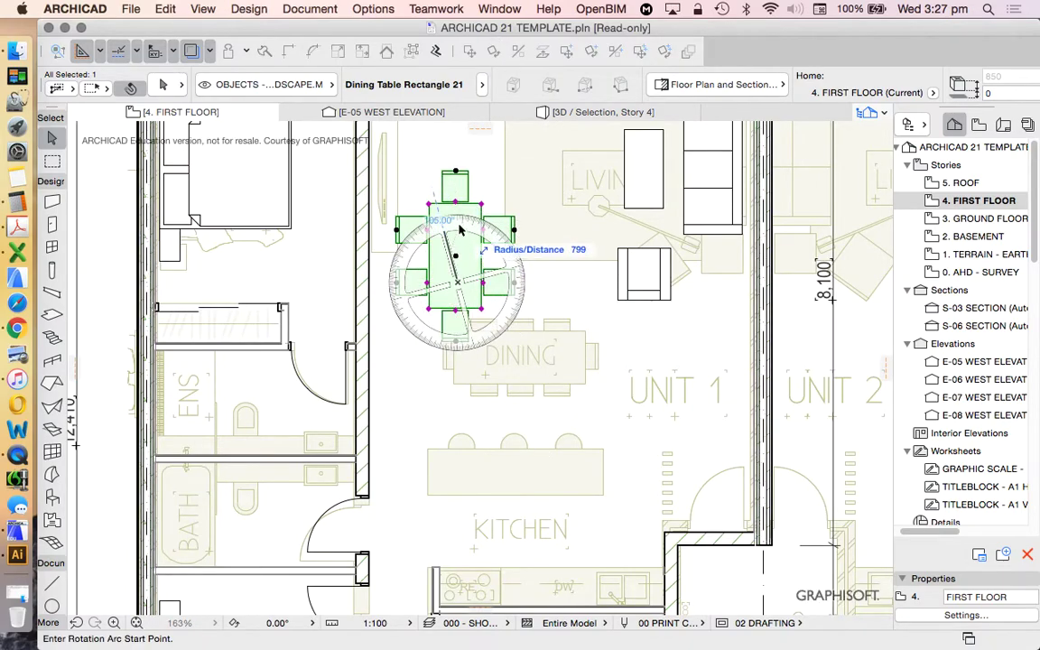
click(444, 199)
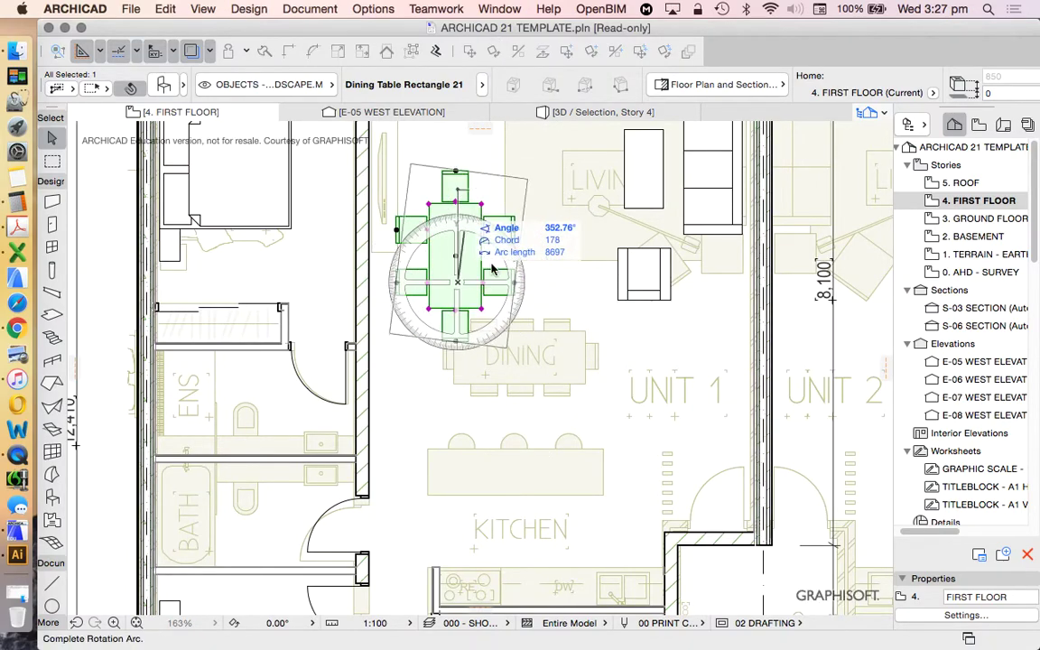
click(585, 271)
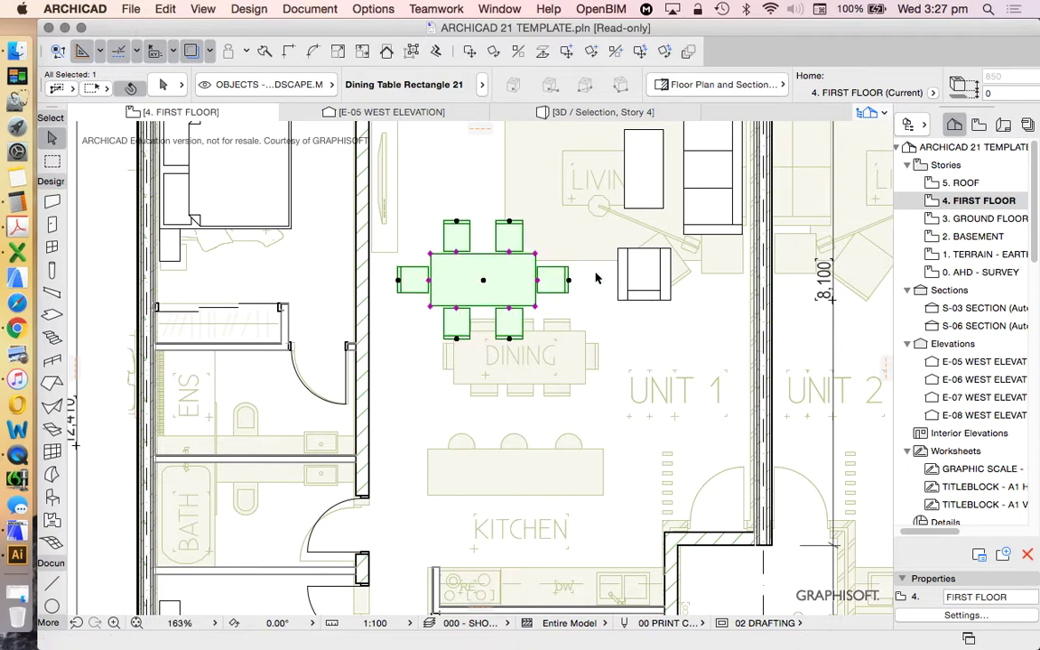
Move the dining table down over the traced dining setting in Unit 1 and deselect it
click(476, 52)
click(521, 275)
click(539, 343)
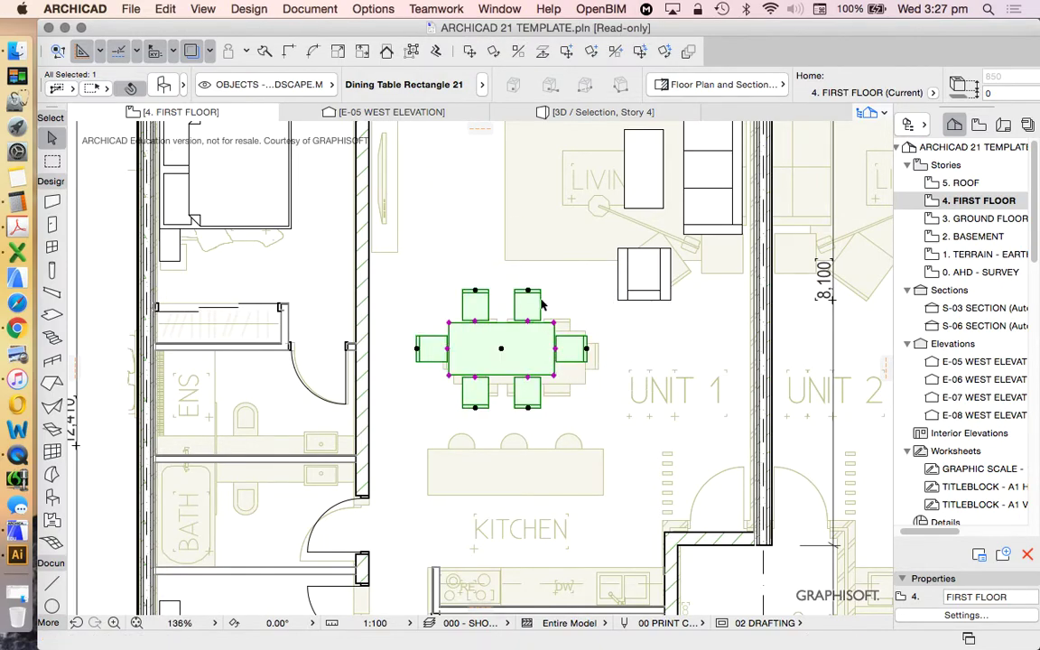
scroll(541, 305, down, 5)
key(Escape)
Draw a rectangular slab over the traced rear kitchen bench in Unit 1, between the short end wall and the stair wall
scroll(577, 397, down, 1)
middle_drag(542, 439, 564, 408)
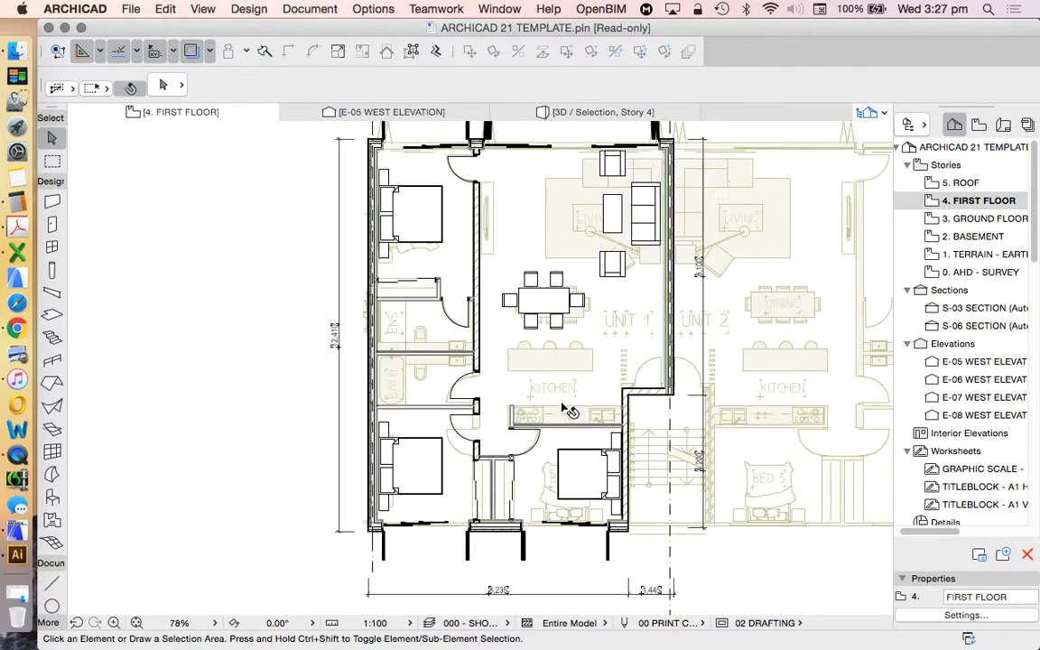
scroll(570, 410, up, 4)
scroll(549, 449, down, 1)
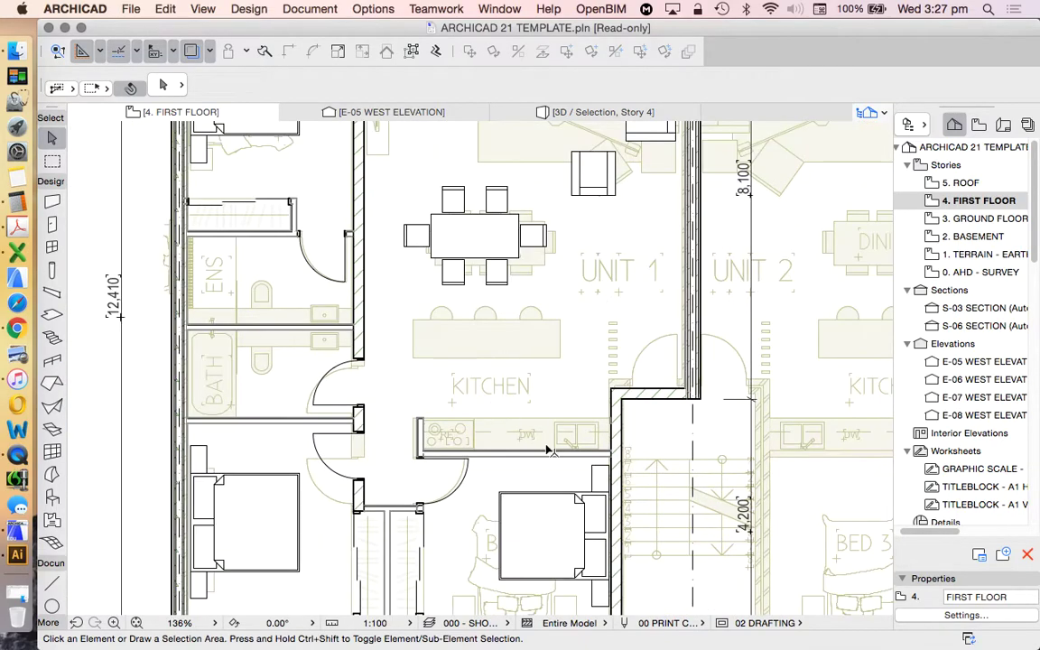
scroll(549, 450, up, 4)
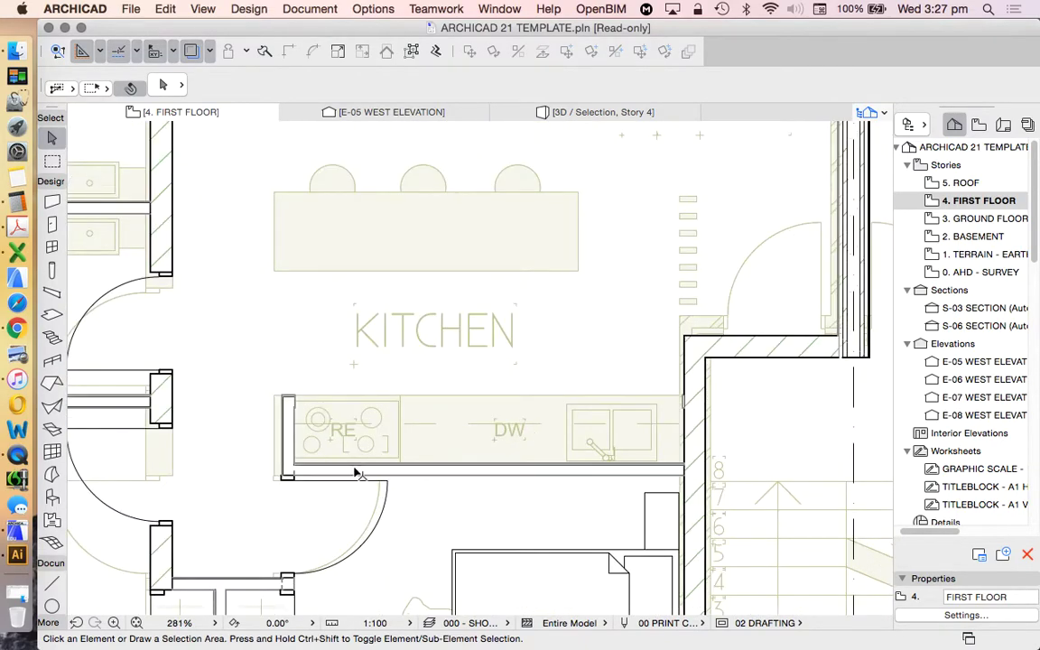
click(51, 315)
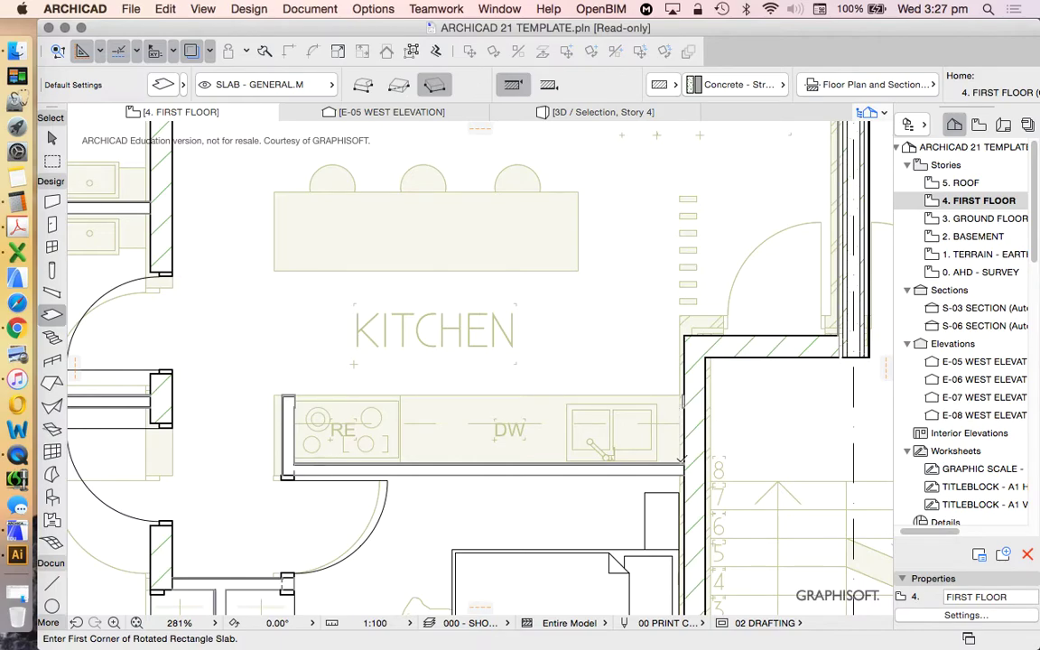
scroll(680, 459, up, 3)
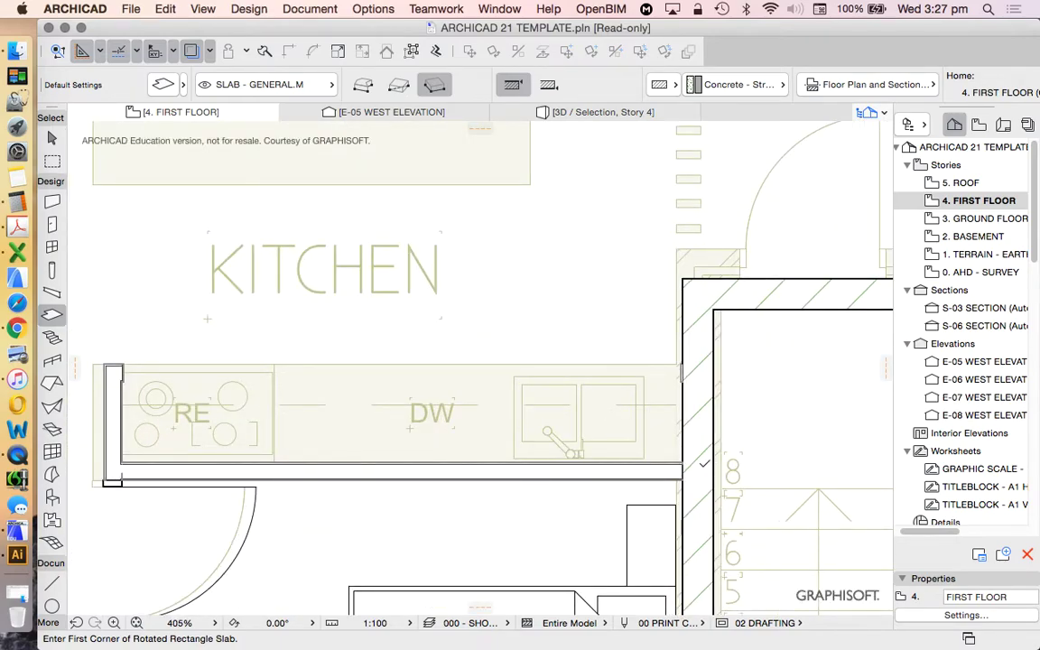
click(682, 462)
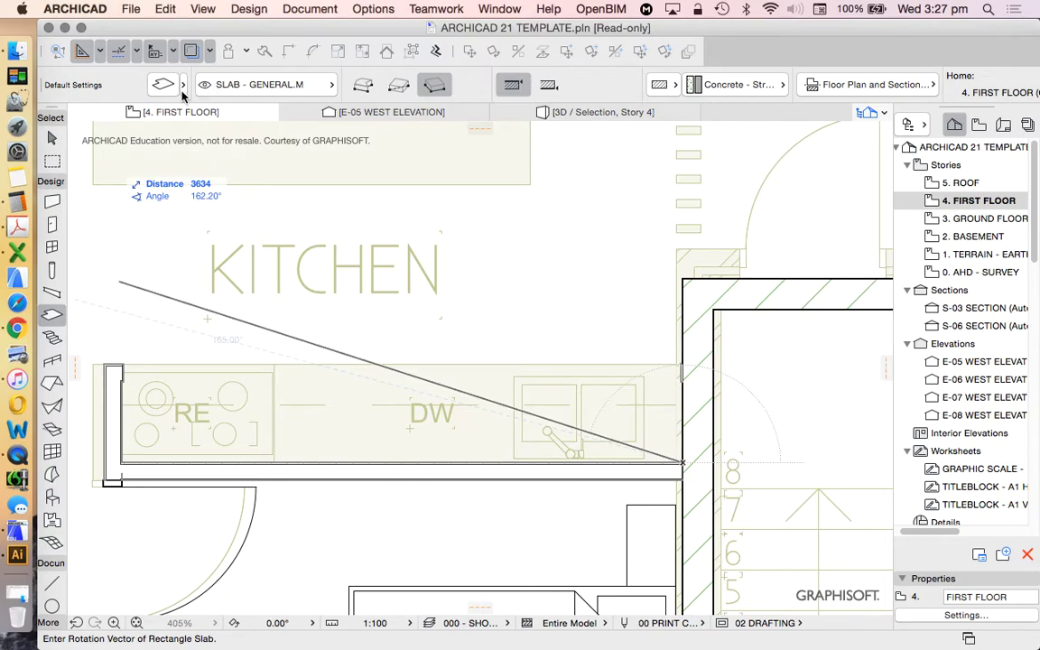
click(391, 87)
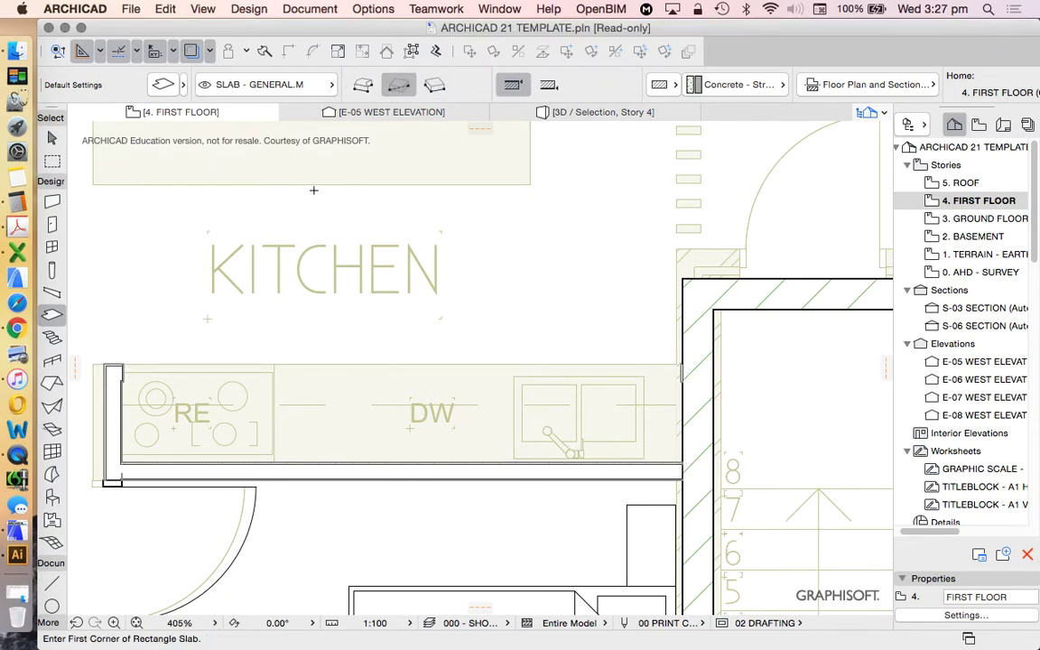
click(436, 88)
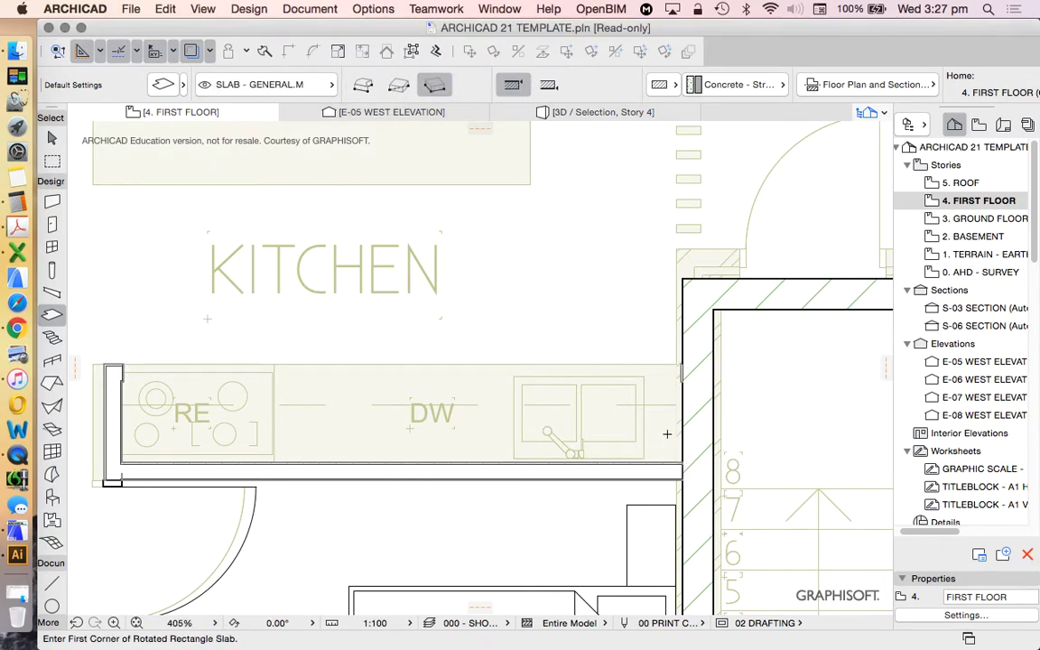
click(398, 88)
click(682, 462)
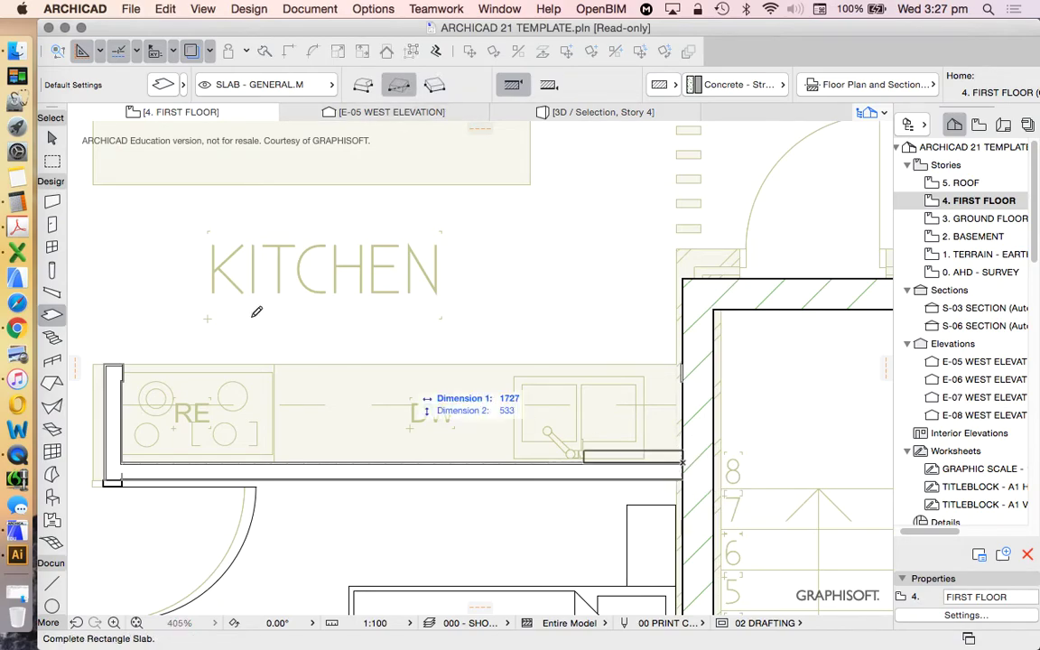
click(122, 365)
scroll(434, 359, down, 2)
scroll(434, 359, down, 3)
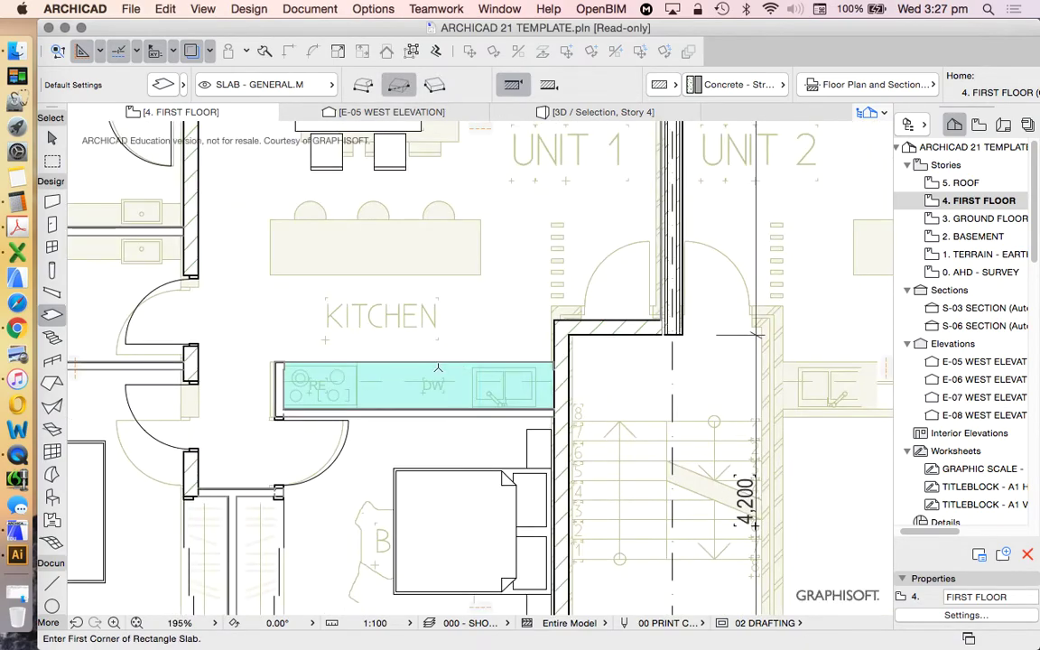
shift+click(430, 361)
key(Escape)
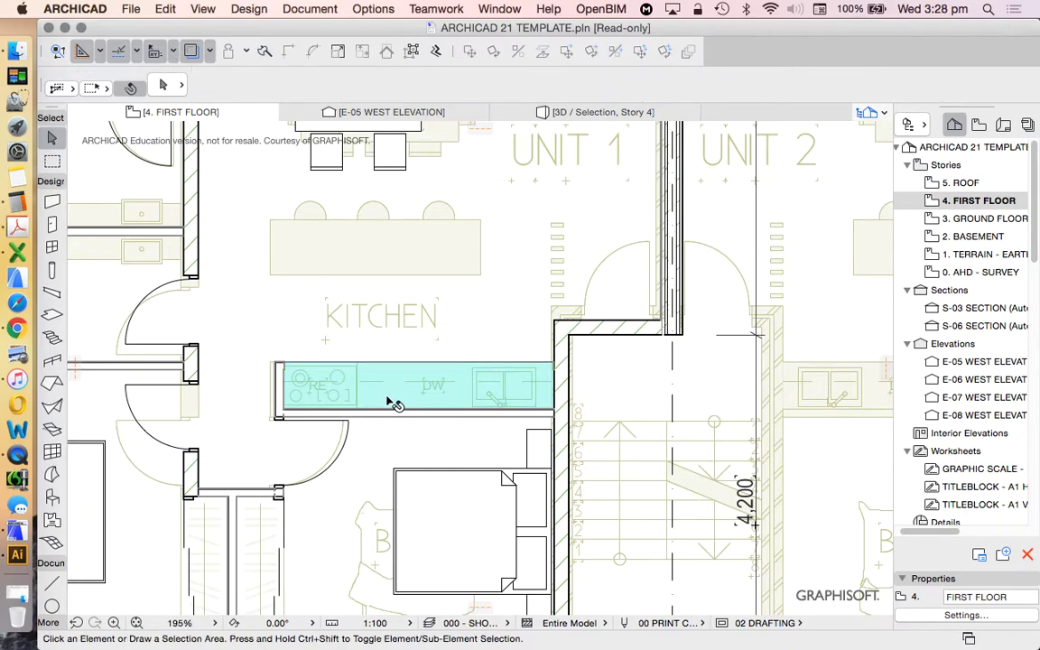
Set the kitchen bench slab's cover fill to Empty Fill
click(346, 379)
click(163, 85)
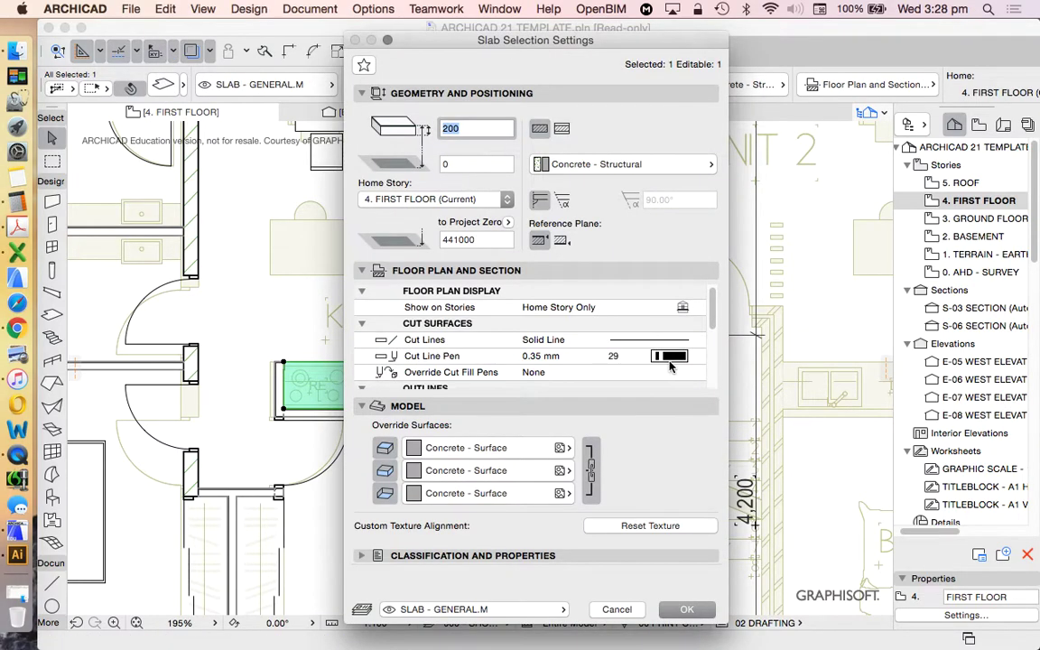
scroll(648, 334, down, 3)
click(660, 322)
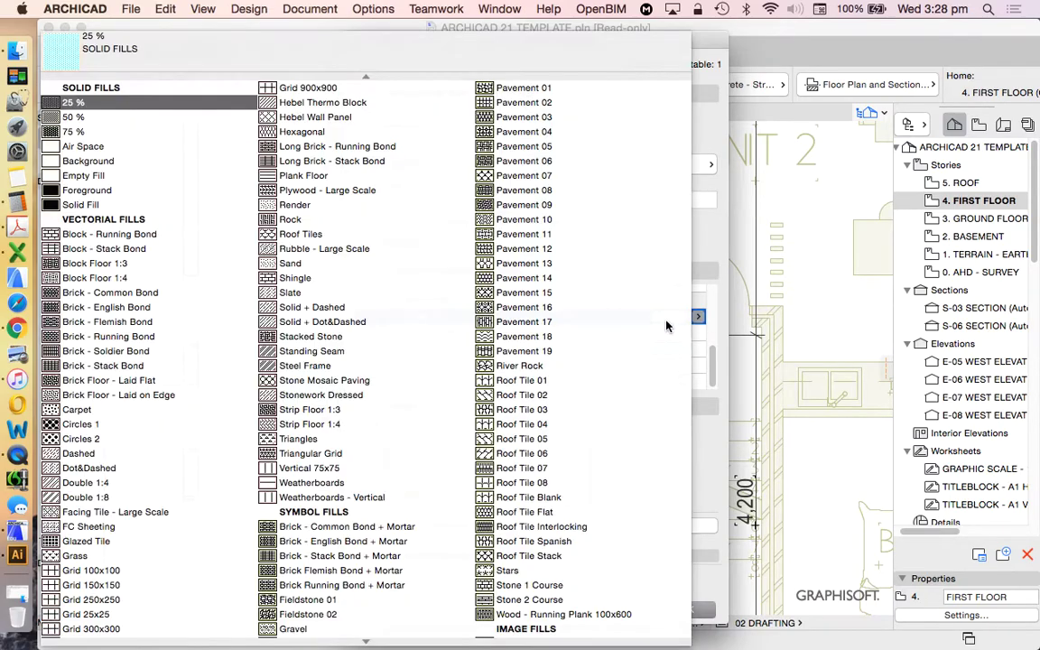
click(169, 179)
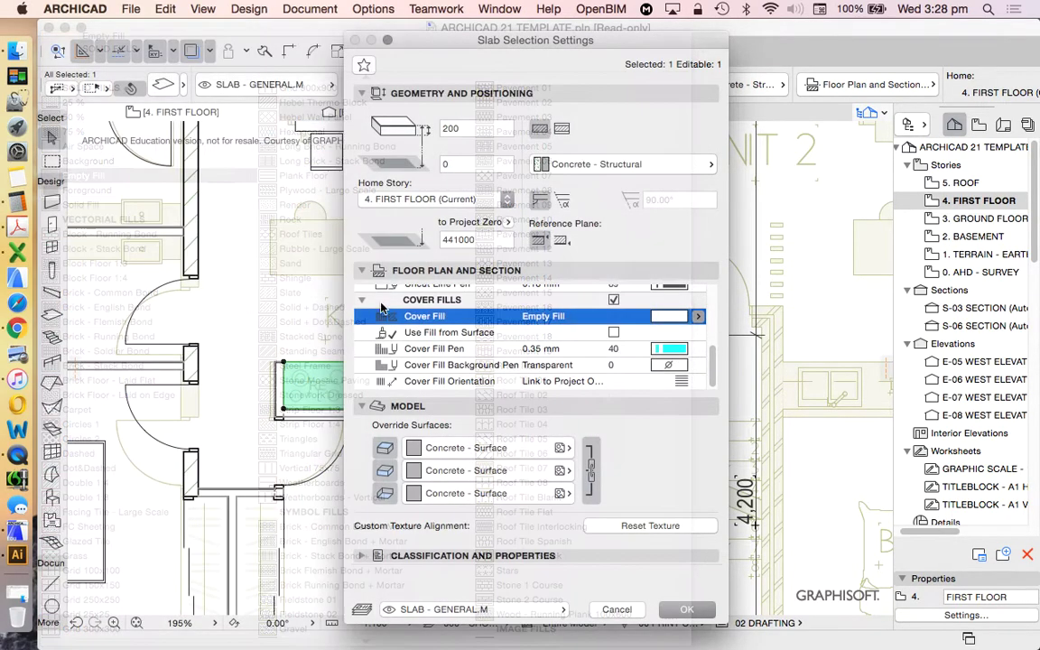
Set both the cover fill pen and the cover fill background pen of the bench slab to 19
click(669, 349)
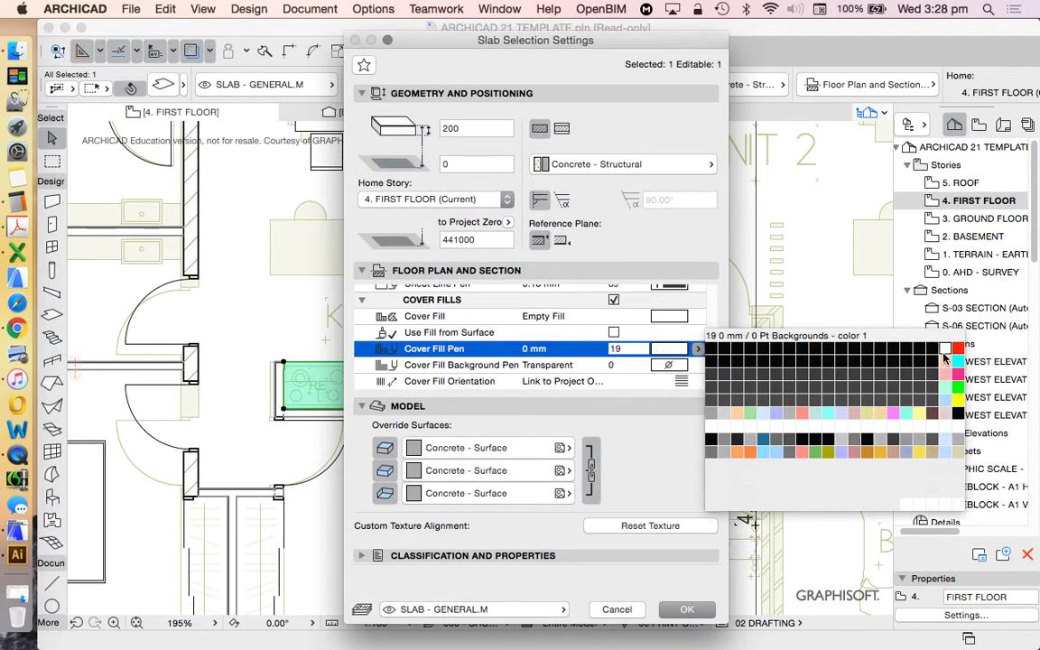
click(944, 348)
click(668, 365)
click(956, 363)
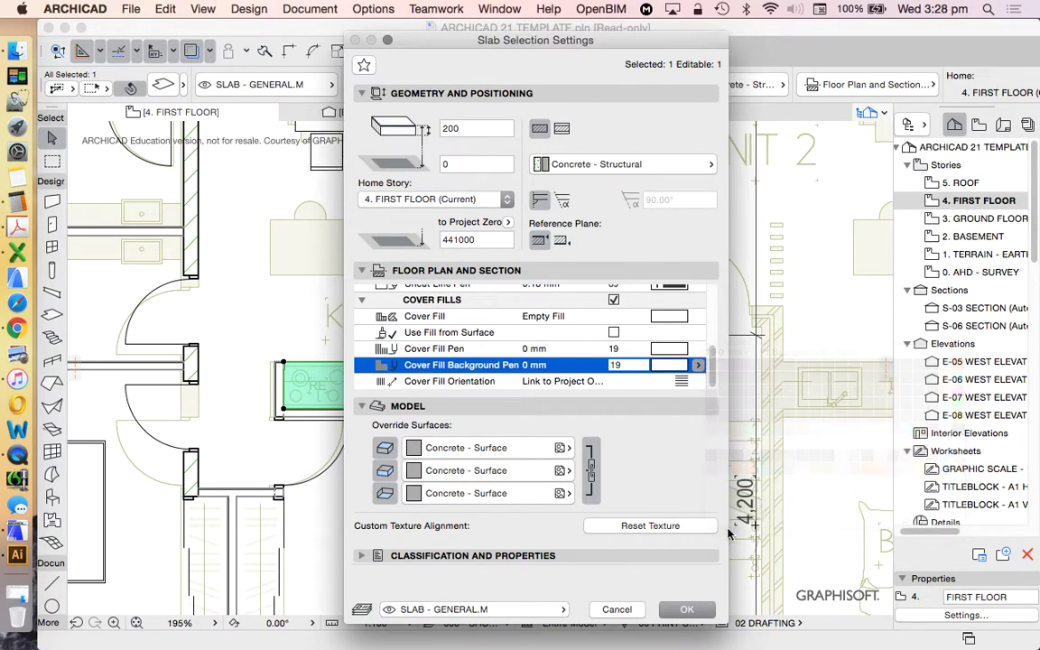
click(687, 609)
Delete the slab drawn over the traced kitchen bench
scroll(593, 381, down, 3)
scroll(499, 376, up, 4)
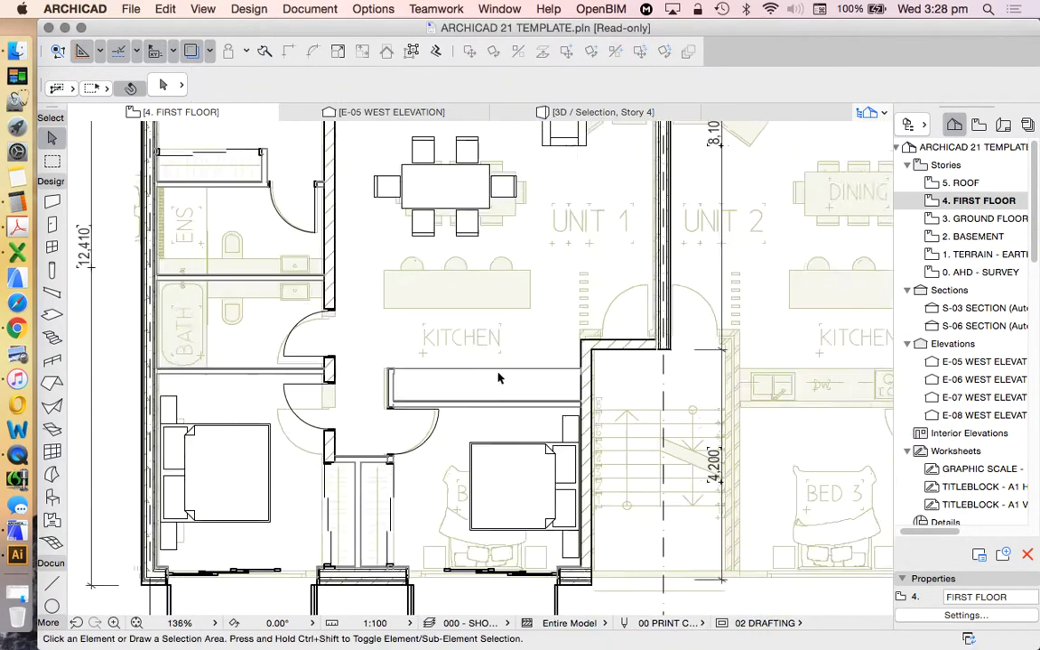
scroll(574, 397, down, 2)
scroll(523, 380, up, 1)
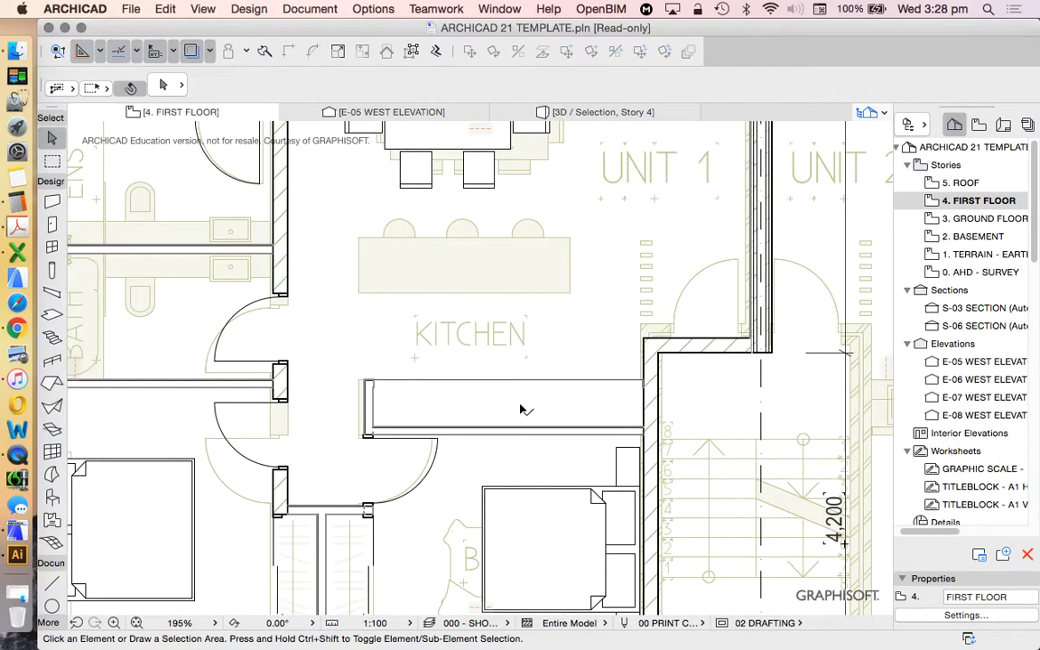
click(544, 383)
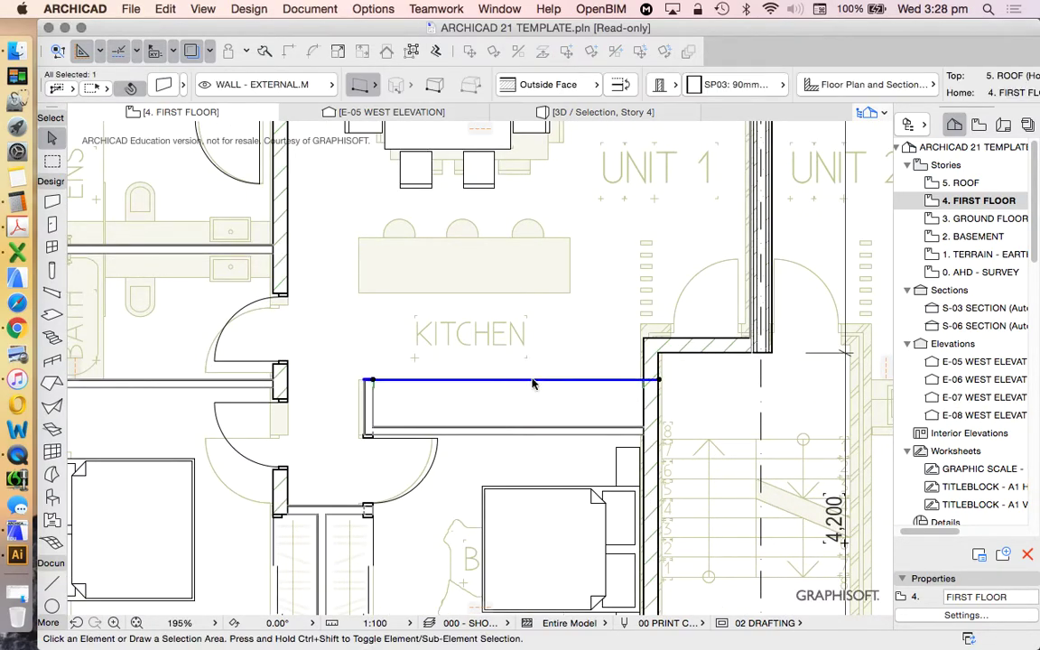
click(543, 398)
key(Delete)
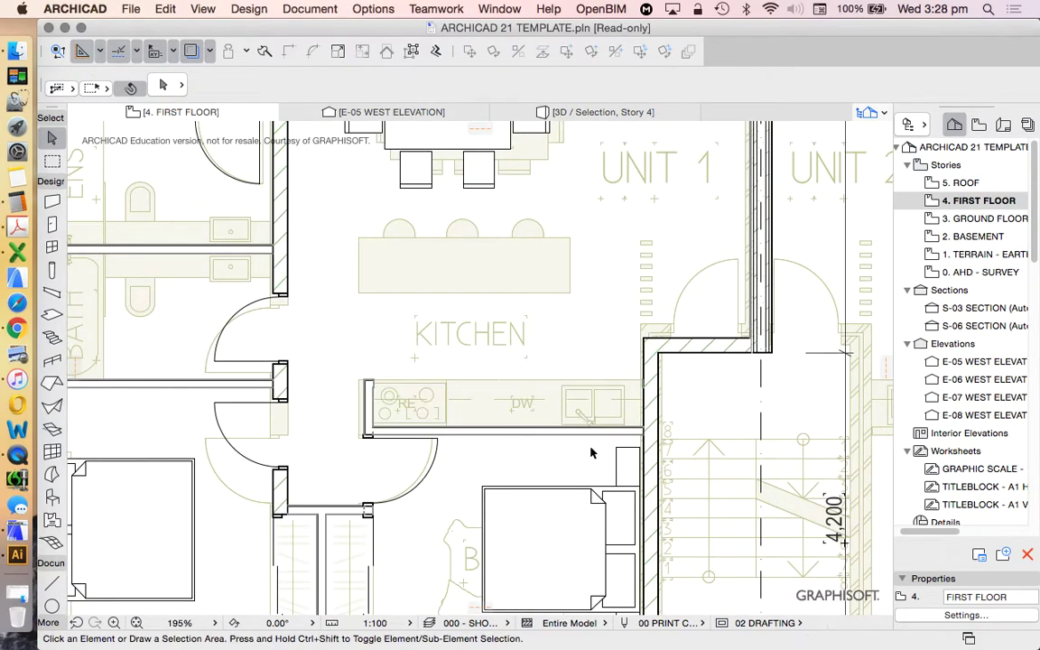
Choose Kitchen Layout 21 from the Furniture Layouts 21 library folder as the default object
click(51, 497)
click(155, 83)
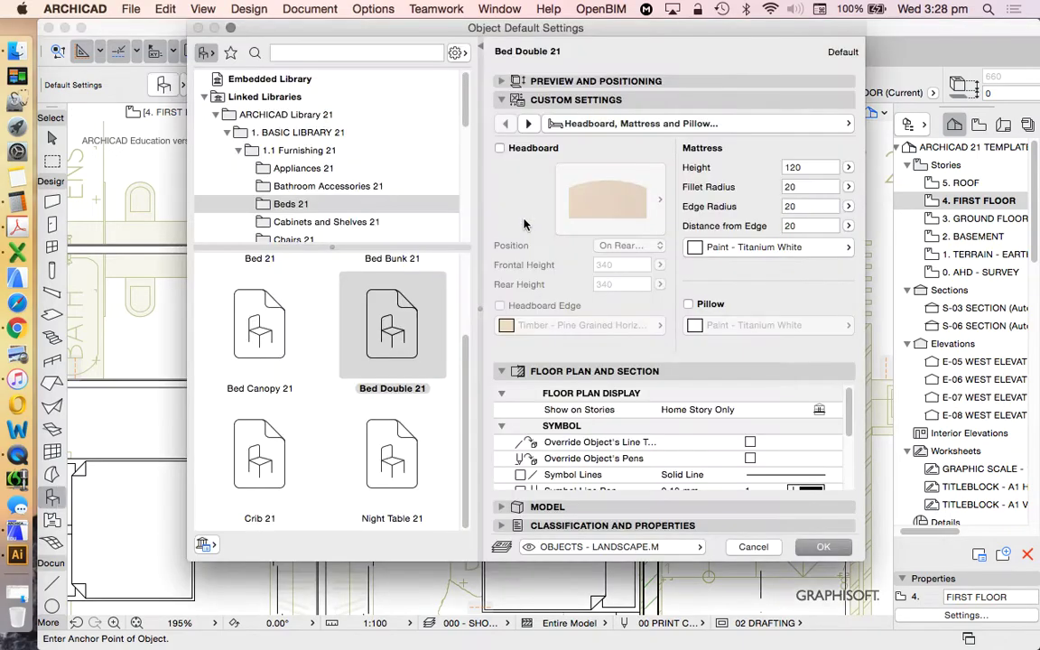
scroll(354, 132, down, 3)
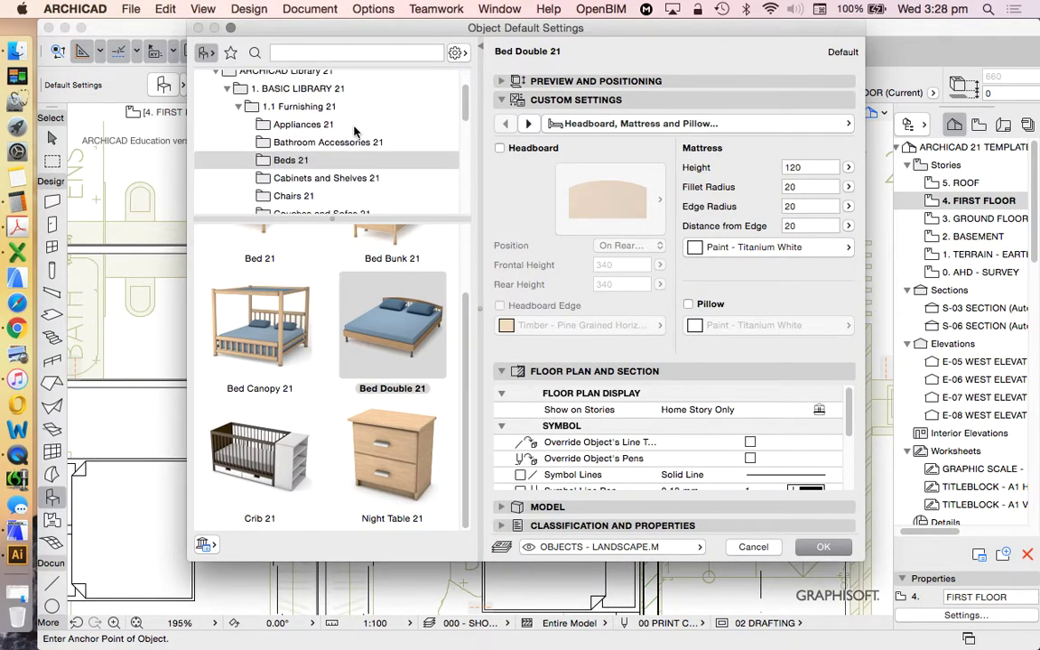
scroll(353, 132, down, 2)
scroll(311, 424, up, 2)
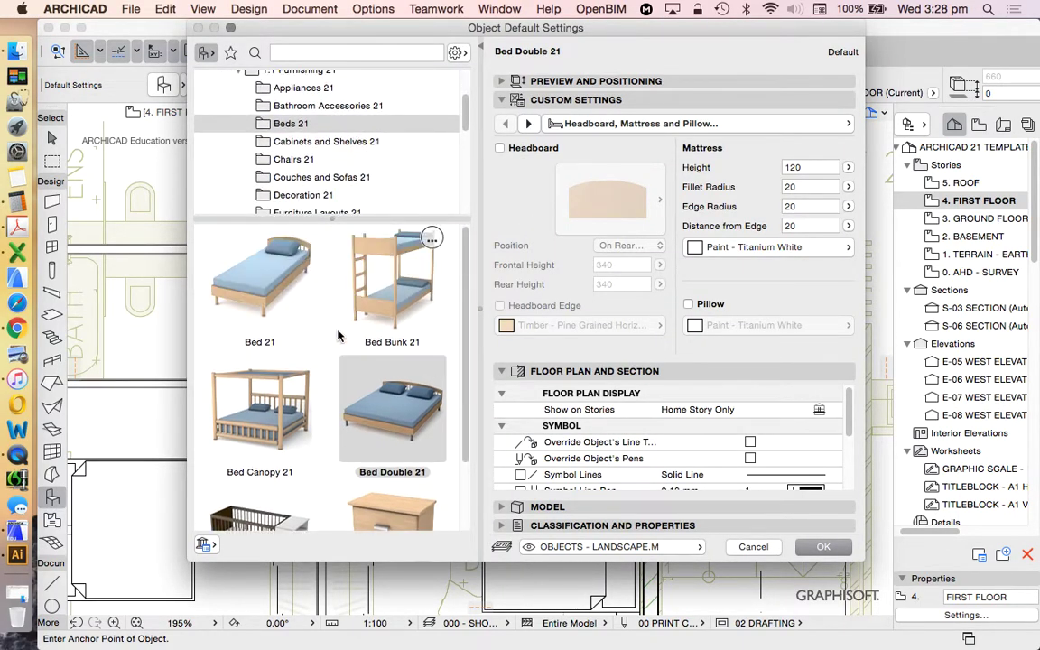
scroll(336, 332, down, 2)
scroll(359, 192, down, 4)
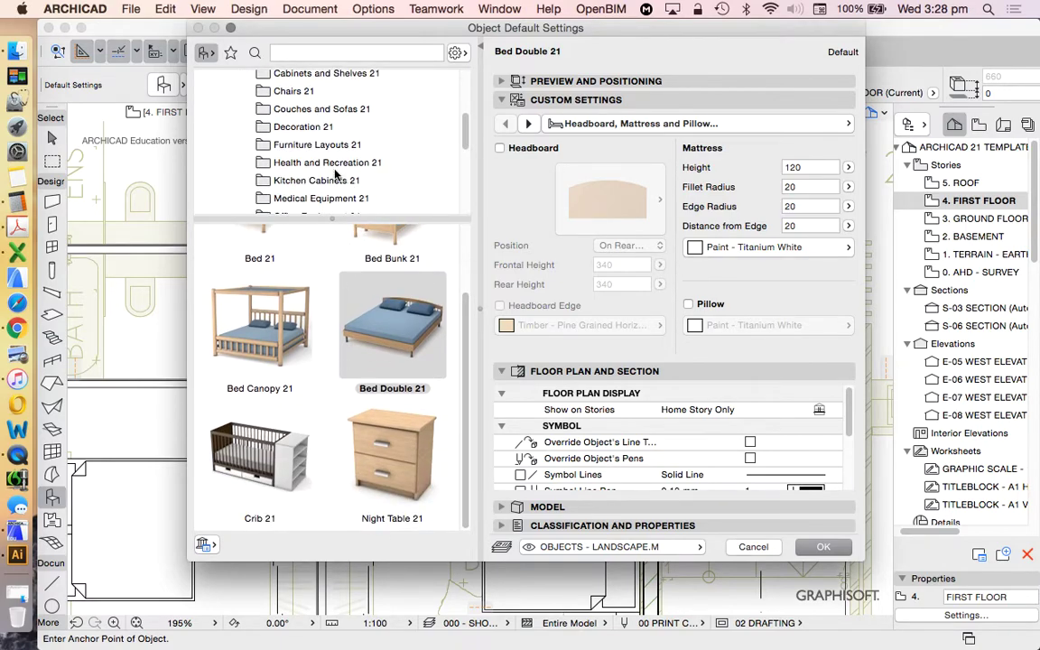
click(321, 164)
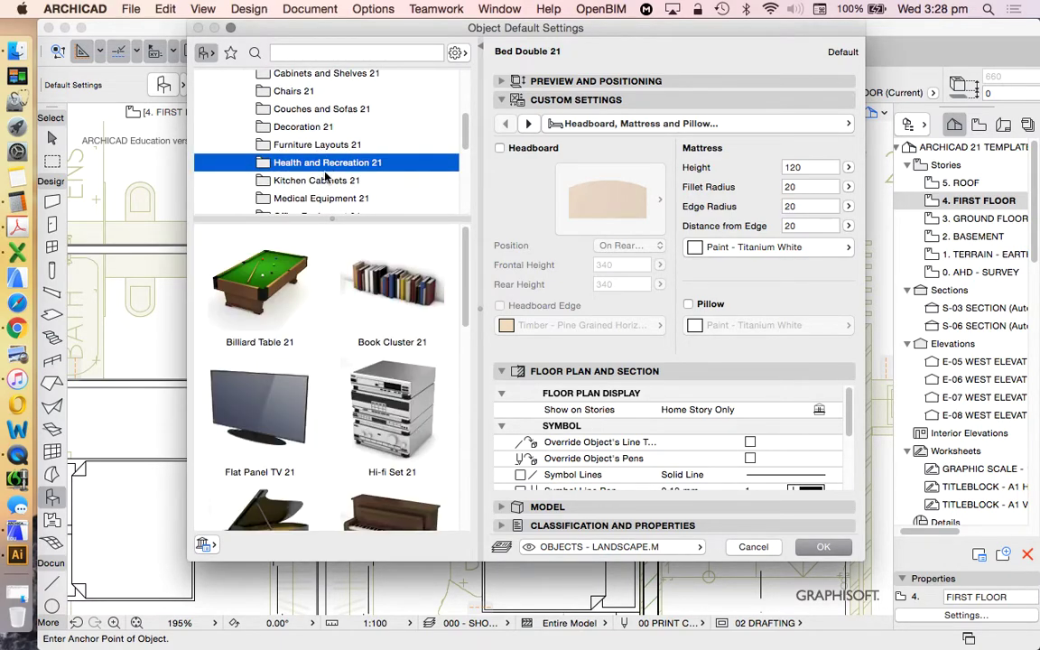
scroll(335, 145, up, 1)
click(339, 158)
scroll(416, 298, down, 6)
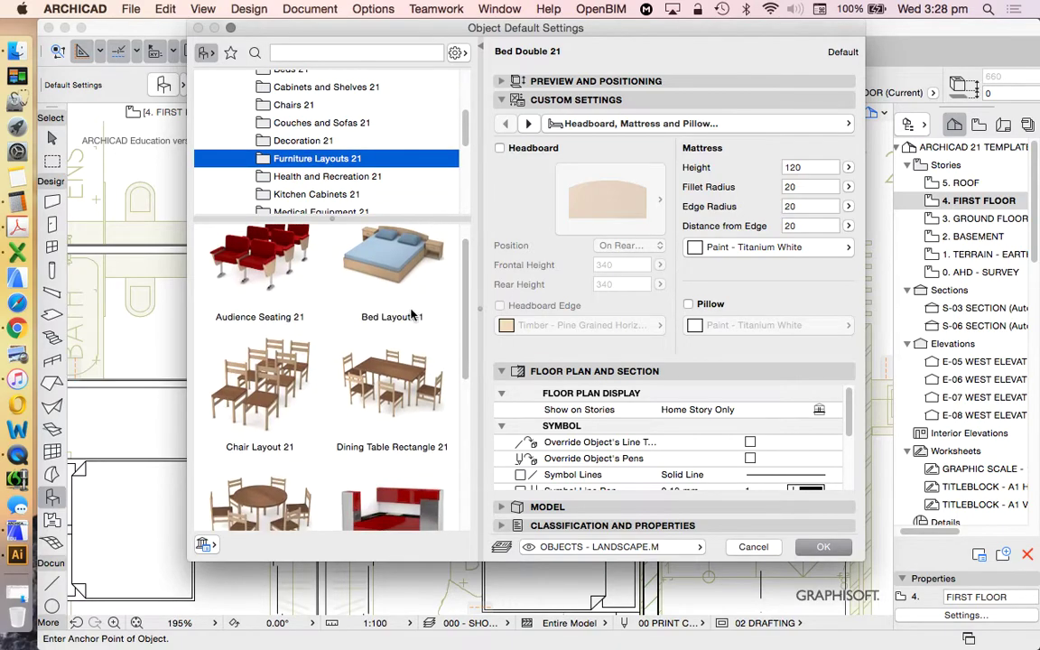
scroll(418, 316, up, 5)
scroll(397, 361, down, 2)
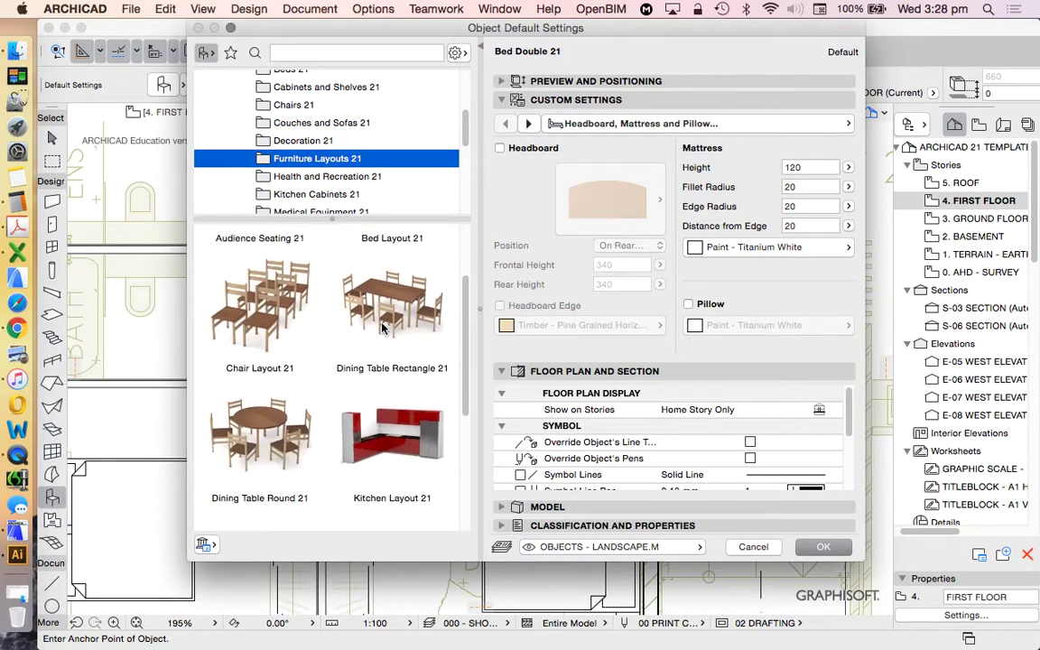
scroll(416, 410, down, 3)
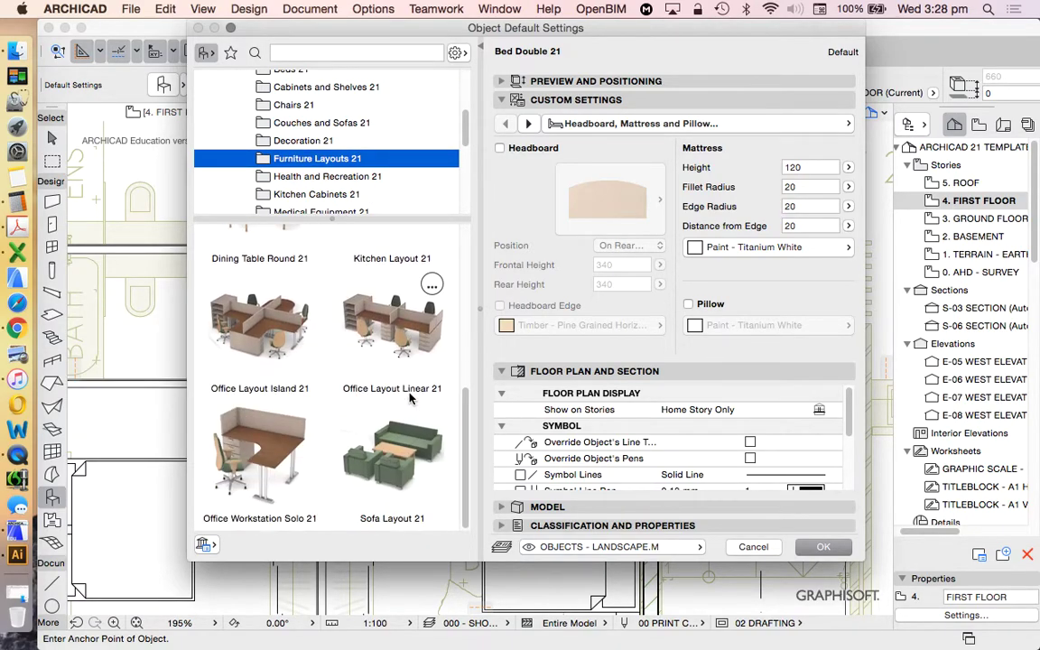
scroll(411, 379, up, 2)
click(427, 359)
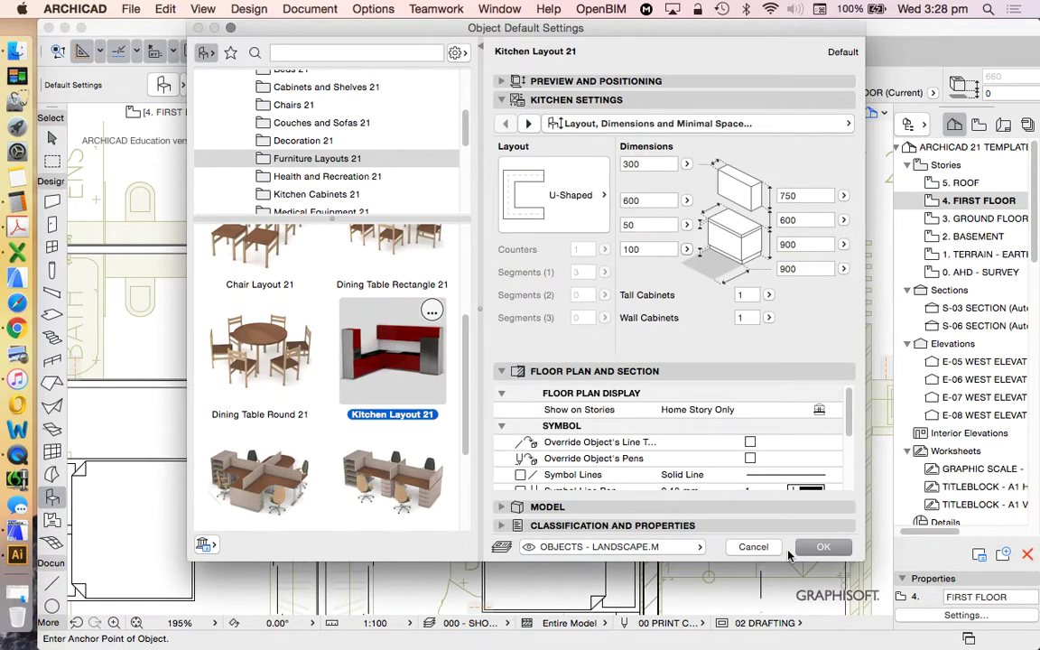
Set the Kitchen Layout 21 object's layout type to Straight and apply the default settings
click(577, 195)
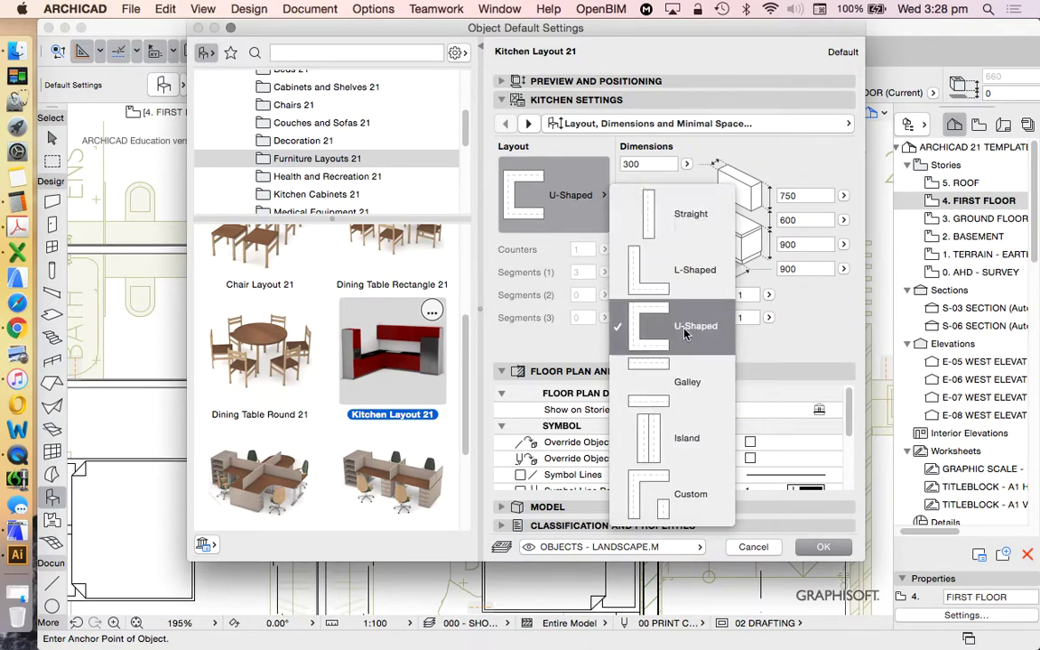
click(689, 211)
click(823, 546)
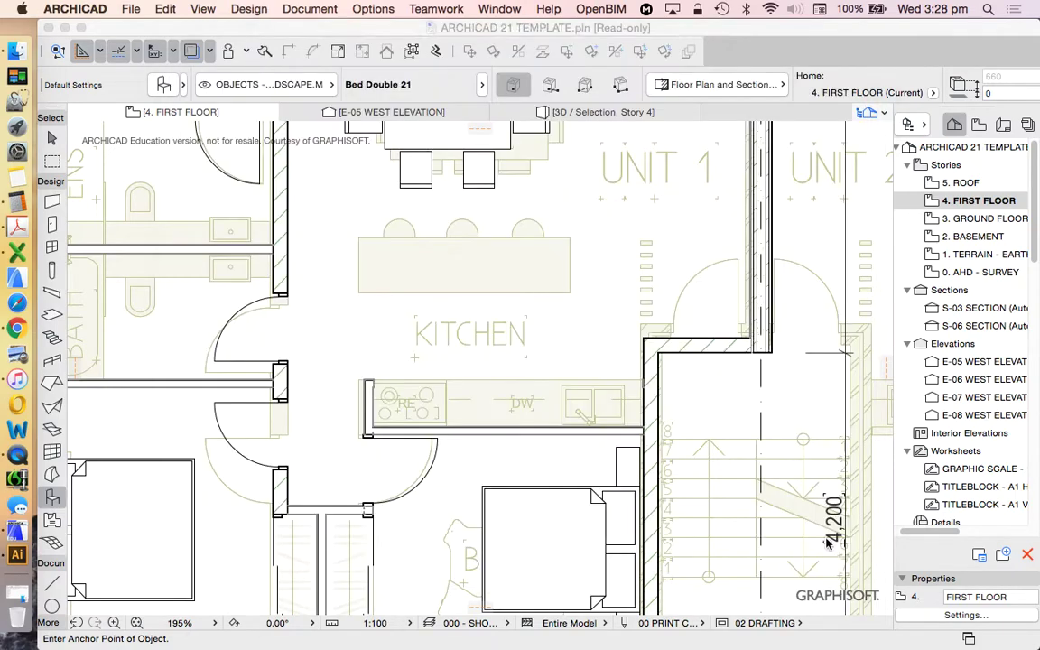
Place the straight Kitchen Layout 21 object between the traced island and the rear bench in Unit 1
click(467, 304)
scroll(488, 304, down, 3)
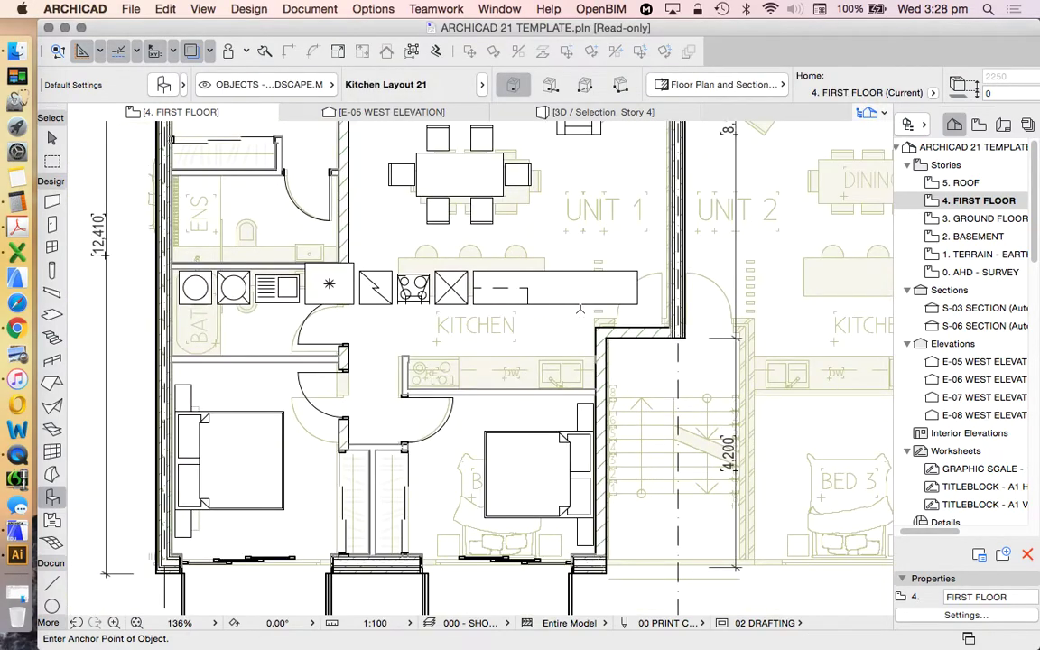
key(Escape)
Move the tall cabinet of the straight kitchen object onto its own bench in the plan
click(636, 304)
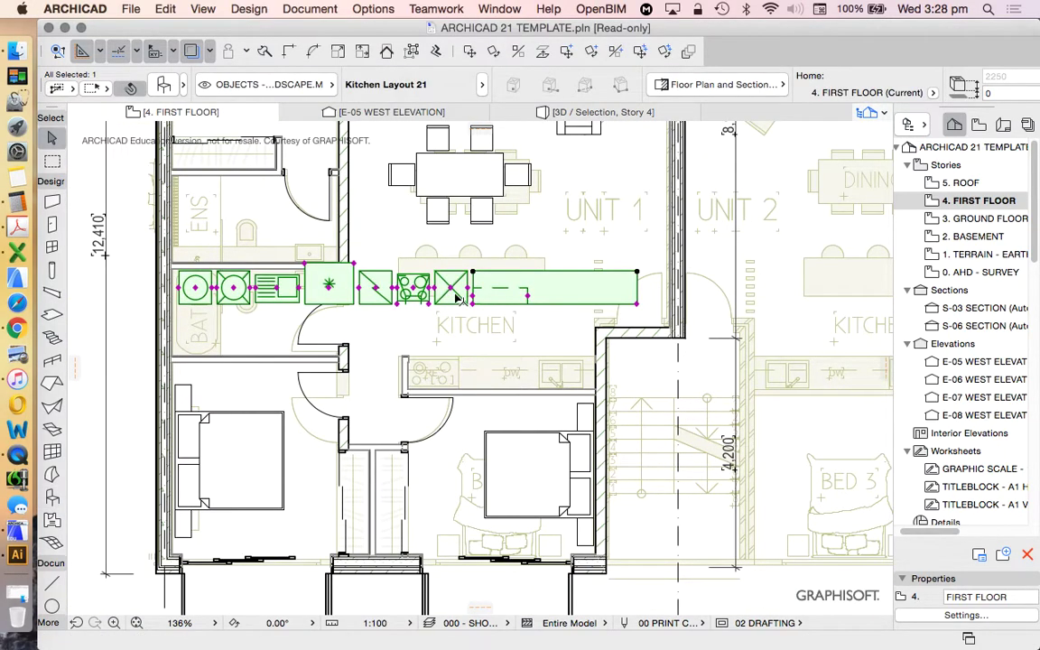
scroll(451, 302, up, 2)
click(452, 287)
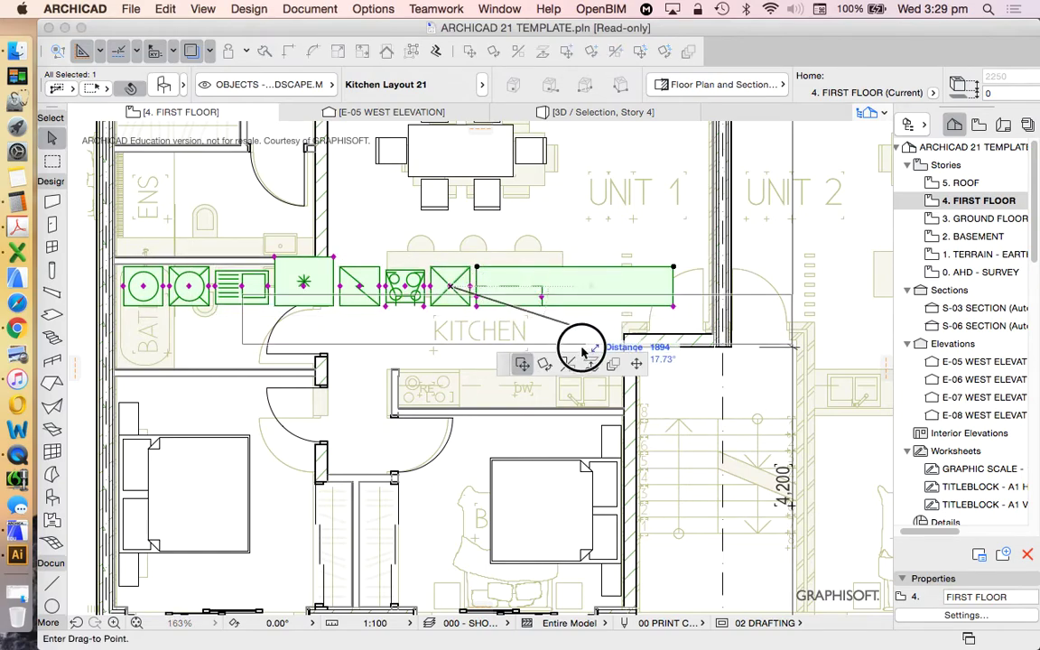
click(635, 364)
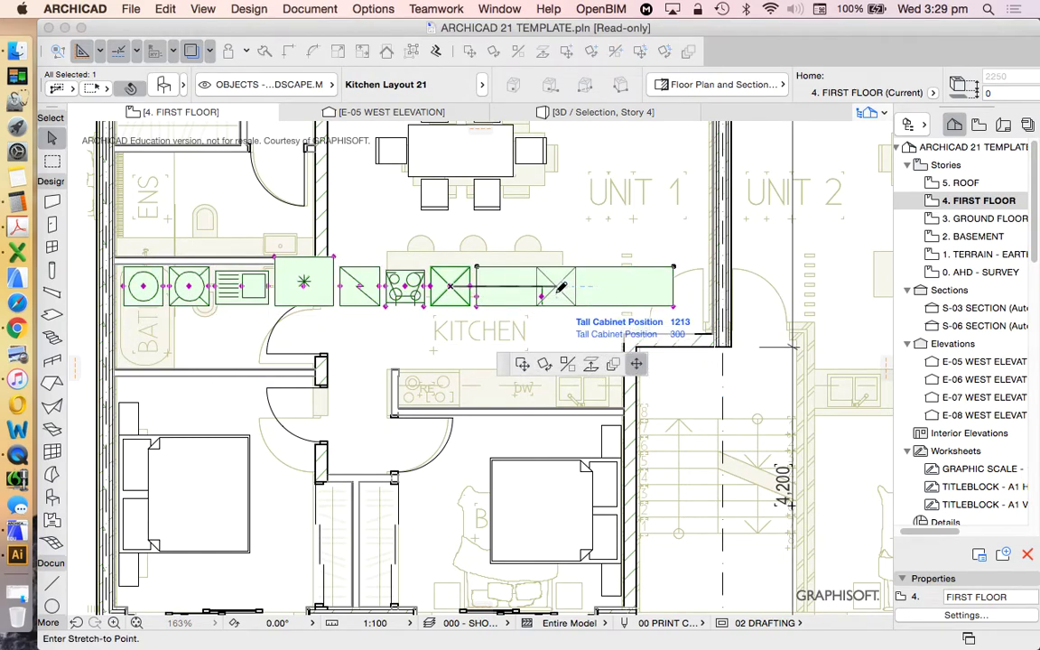
click(575, 288)
Move the kitchen object's cooktop and oven beside the tall cabinet, and its refrigerator near the bench's right end
click(406, 287)
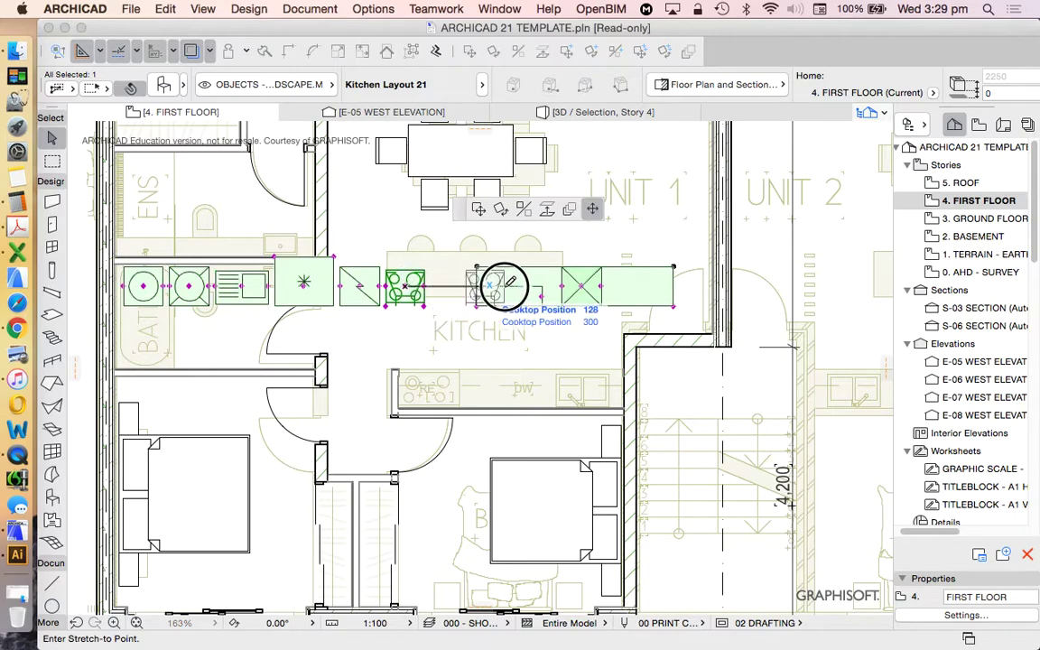
click(547, 287)
click(360, 287)
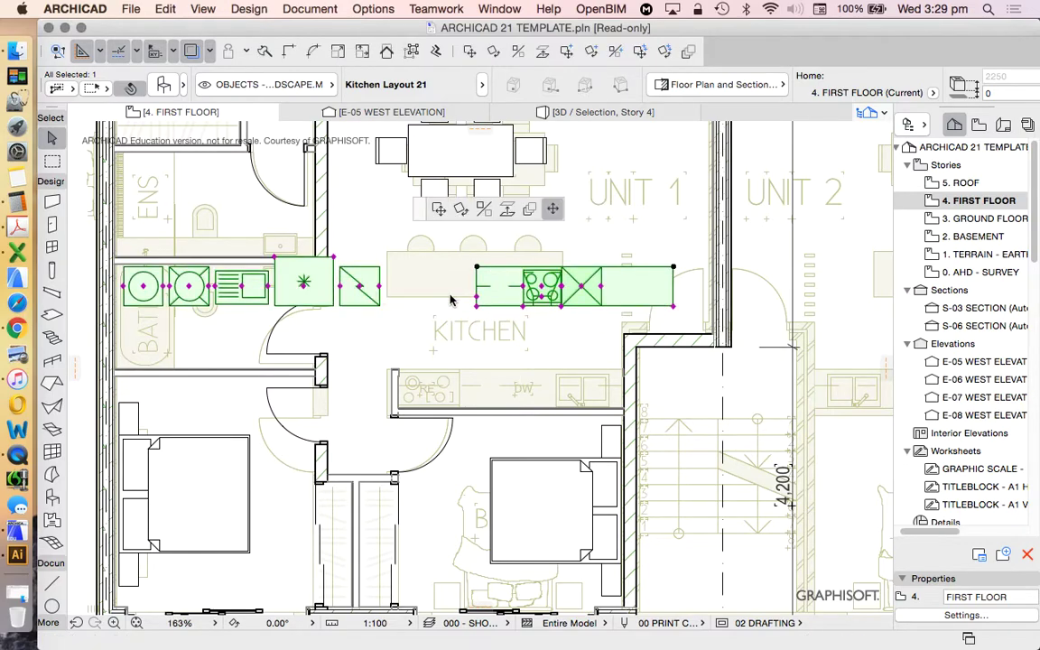
click(524, 286)
click(304, 287)
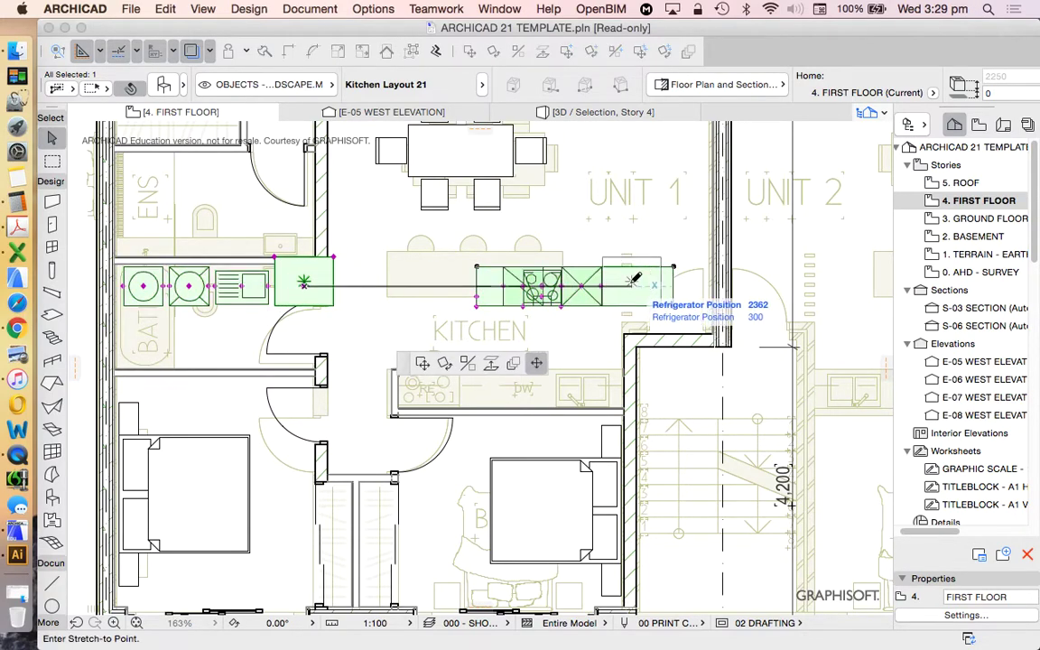
click(631, 286)
Move the kitchen object's sink, dishwasher and washer onto the bench section with the cooktop and oven
click(242, 286)
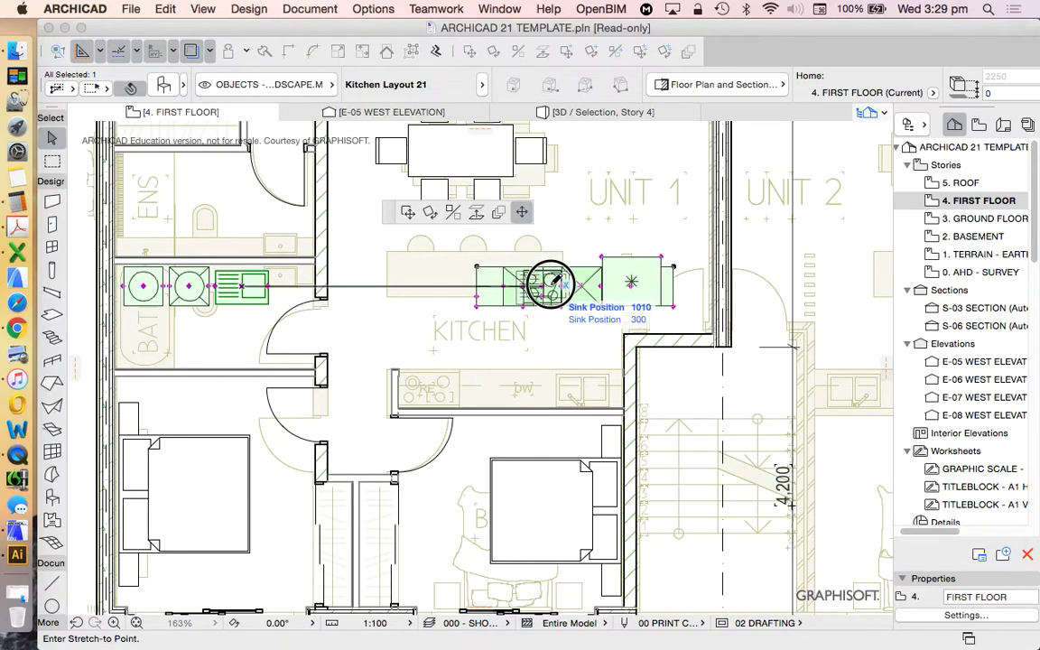
click(568, 286)
click(189, 287)
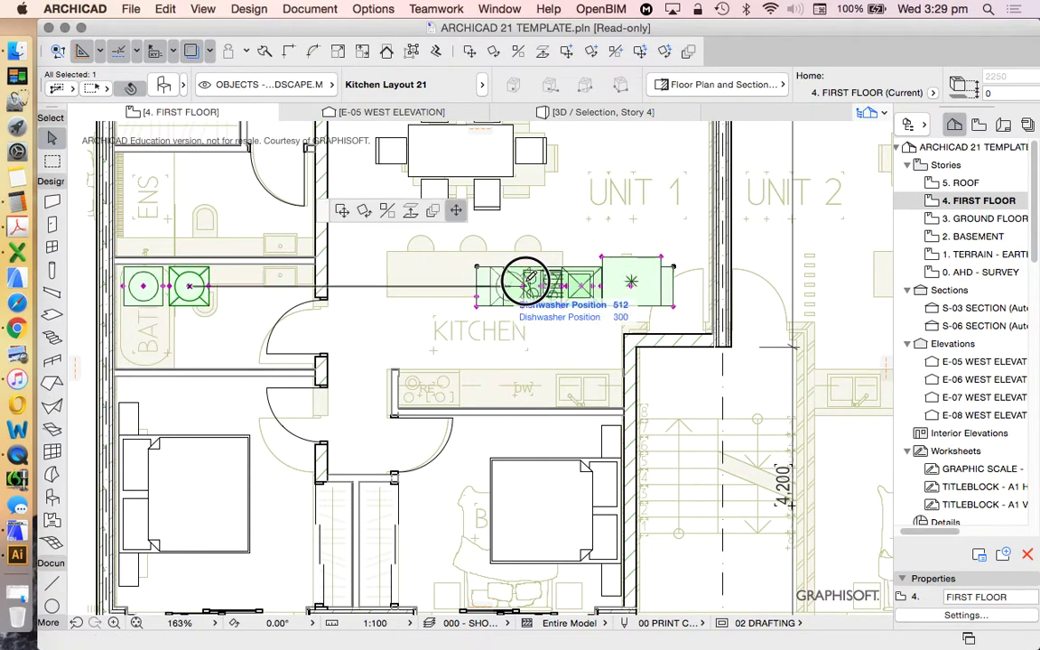
click(574, 283)
click(145, 287)
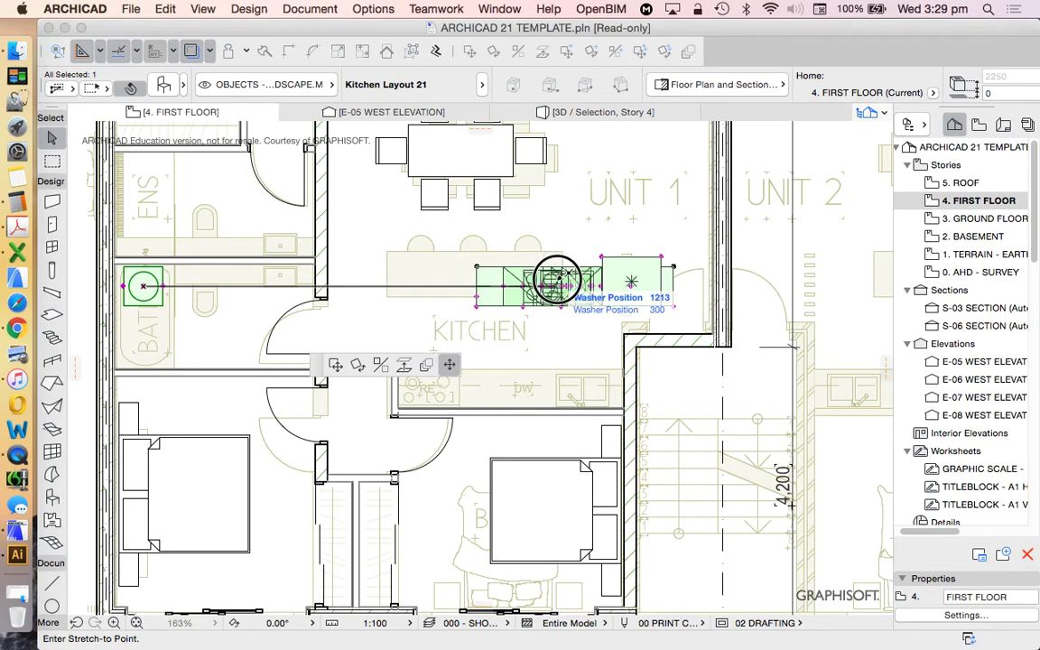
click(576, 285)
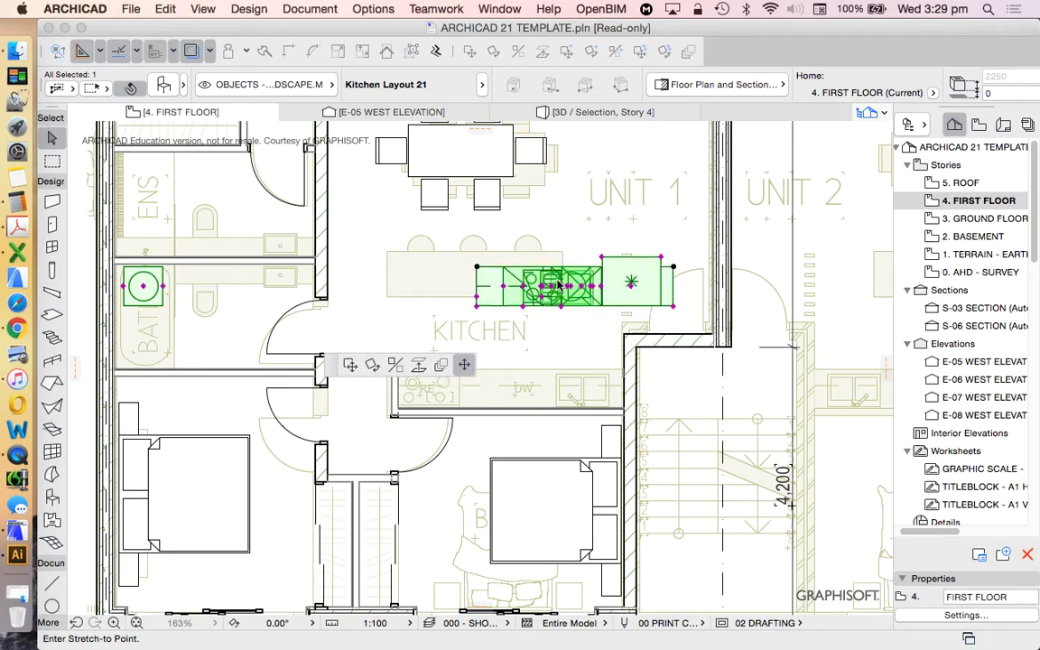
Move the kitchen object onto the traced rear bench, aligned with the wall corner, and stretch its free end to the stair wall
click(473, 53)
click(477, 306)
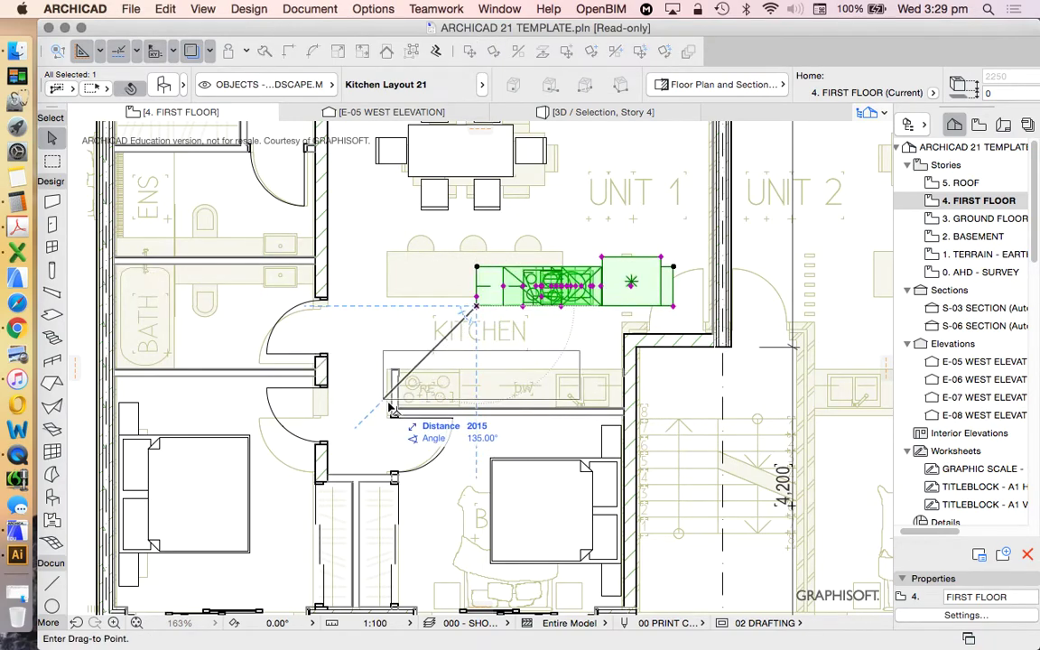
click(398, 409)
scroll(596, 410, up, 3)
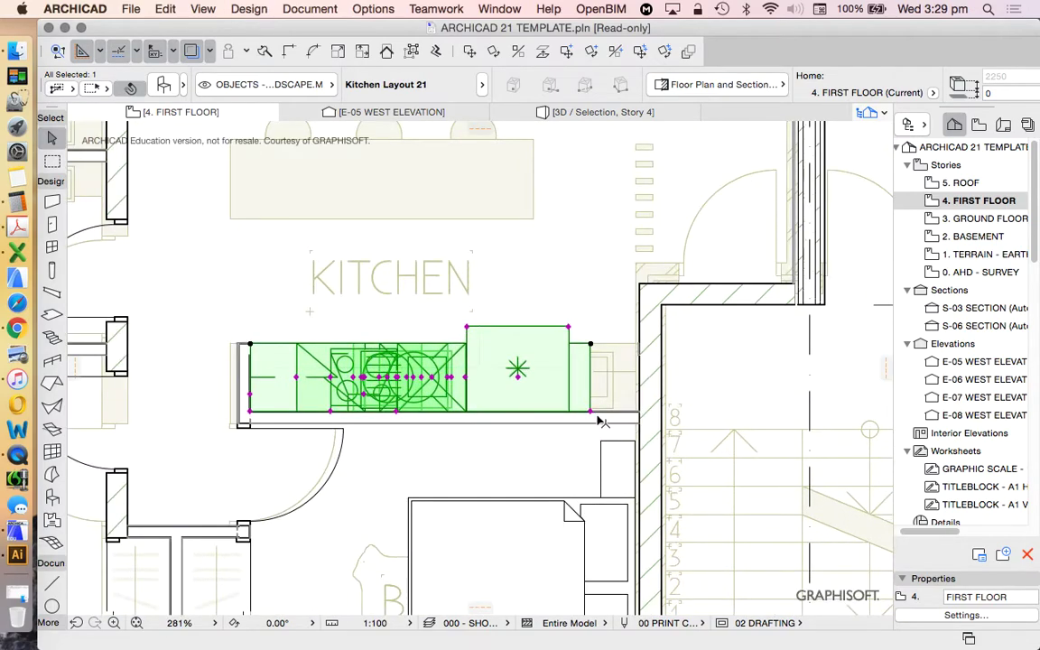
click(591, 411)
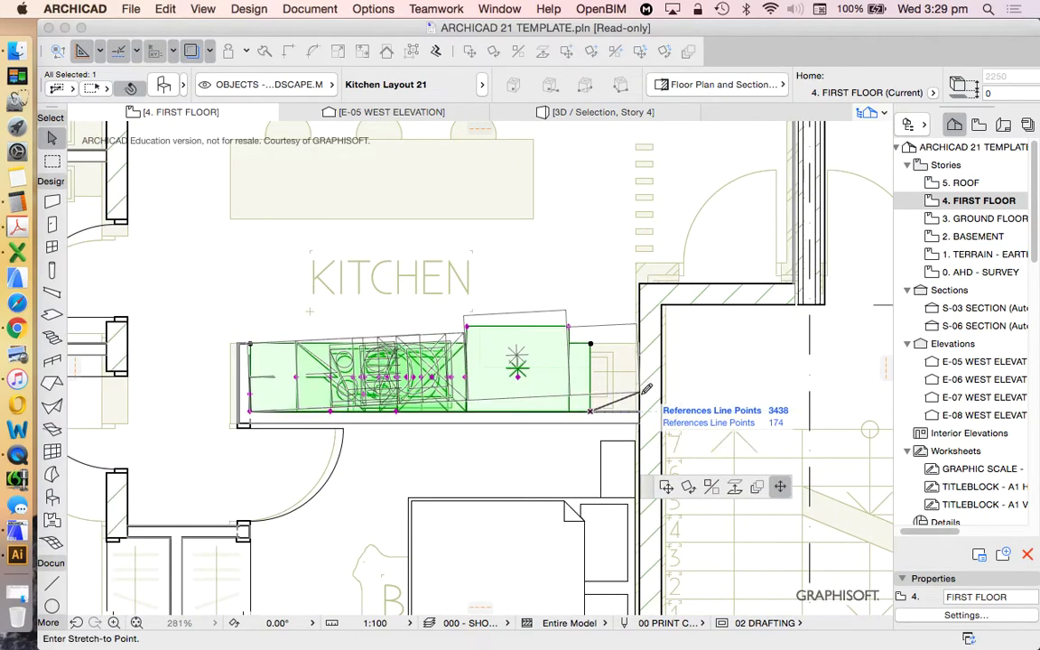
click(641, 410)
scroll(593, 410, down, 4)
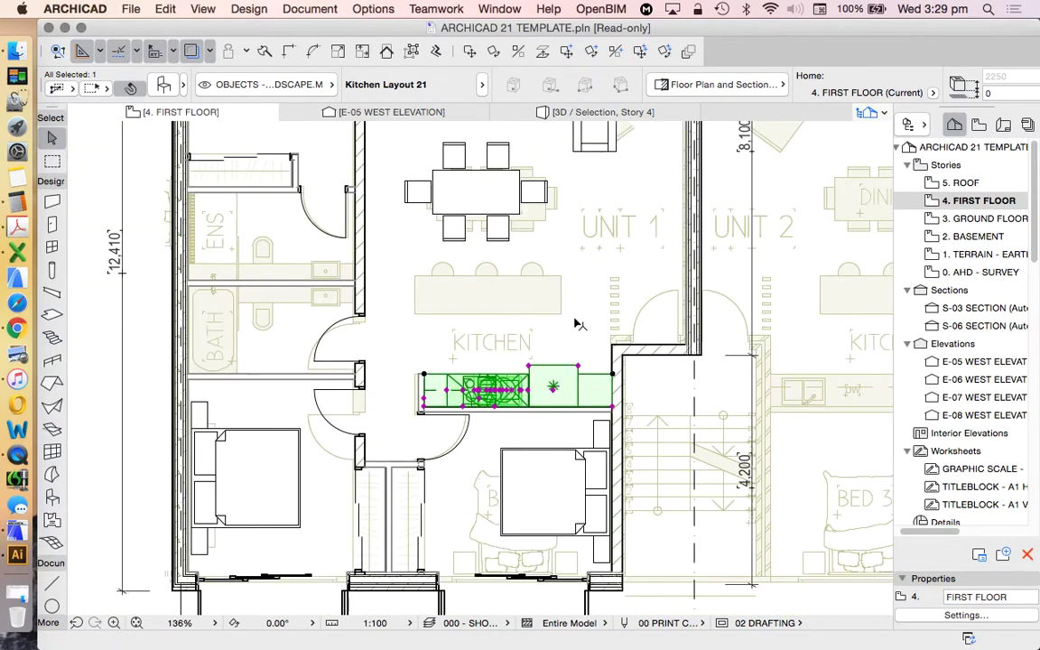
Select the kitchen, the bedroom behind it and the surrounding walls, and show only this selection in 3D
click(582, 326)
right_click(579, 301)
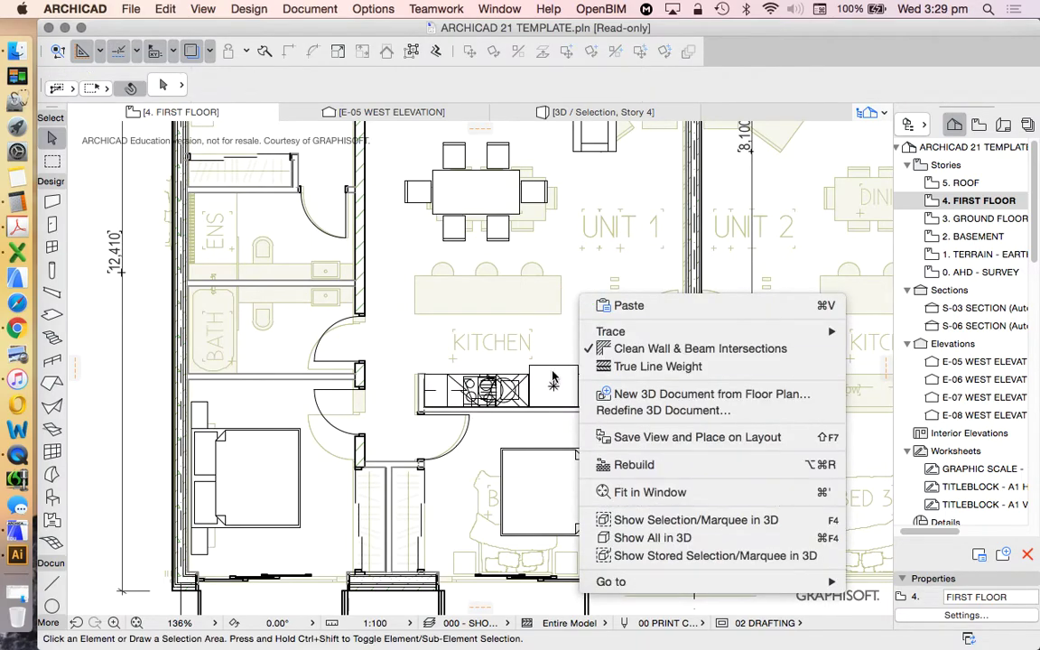
click(456, 350)
drag(390, 332, 685, 450)
right_click(150, 289)
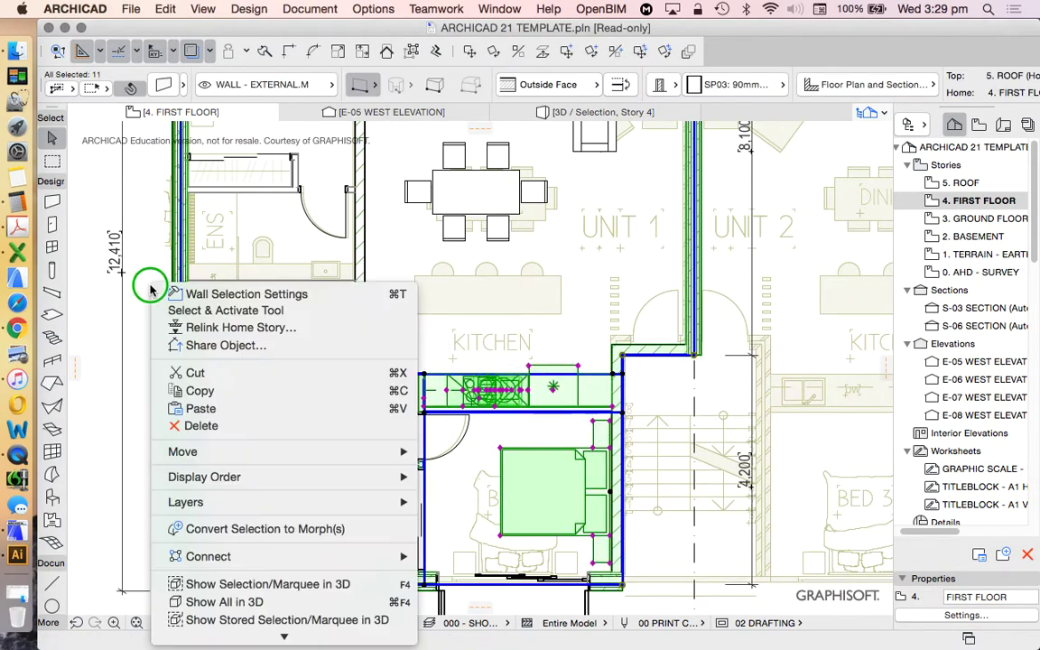
click(265, 584)
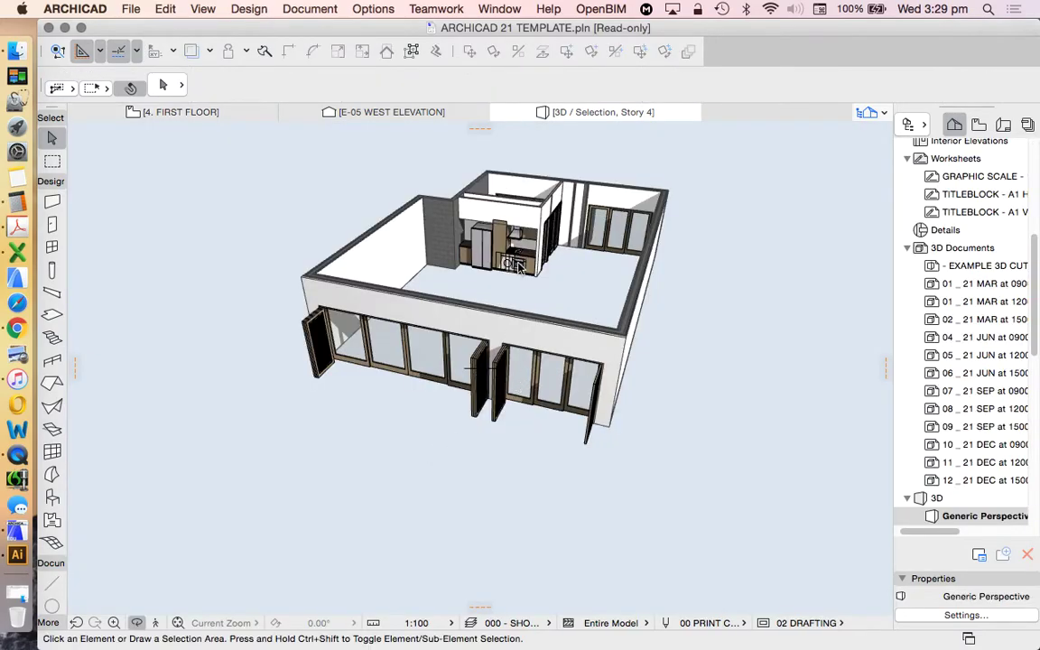
Examine the kitchen bench and its appliances from inside the room in 3D, and return to the First Floor plan
scroll(473, 215, up, 5)
scroll(473, 215, up, 6)
drag(464, 309, 587, 261)
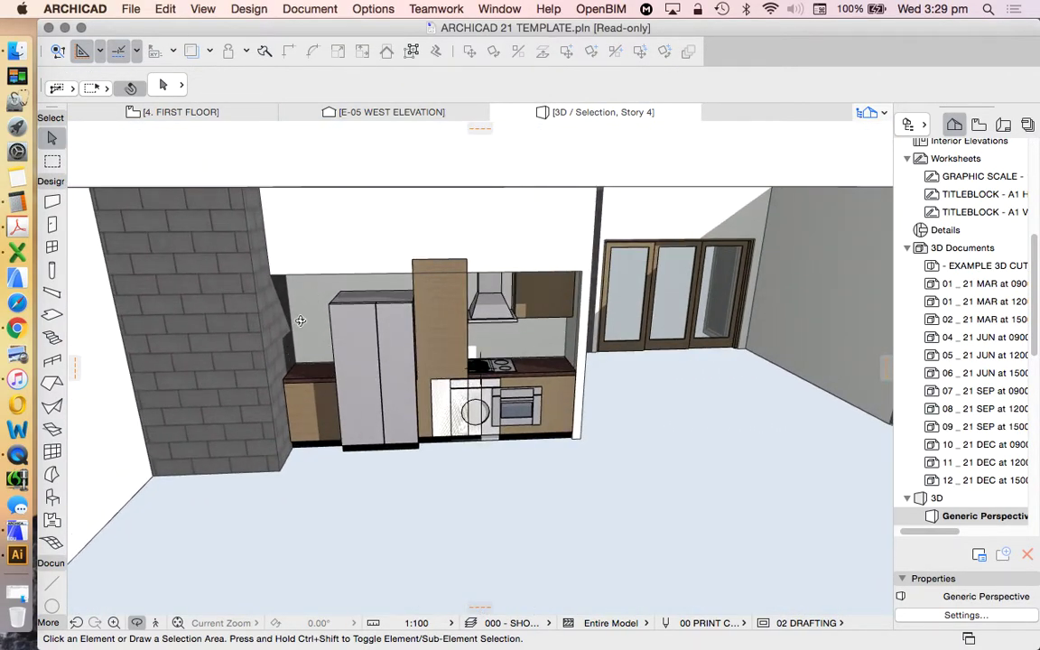
scroll(277, 273, down, 3)
scroll(411, 325, up, 5)
scroll(389, 343, down, 5)
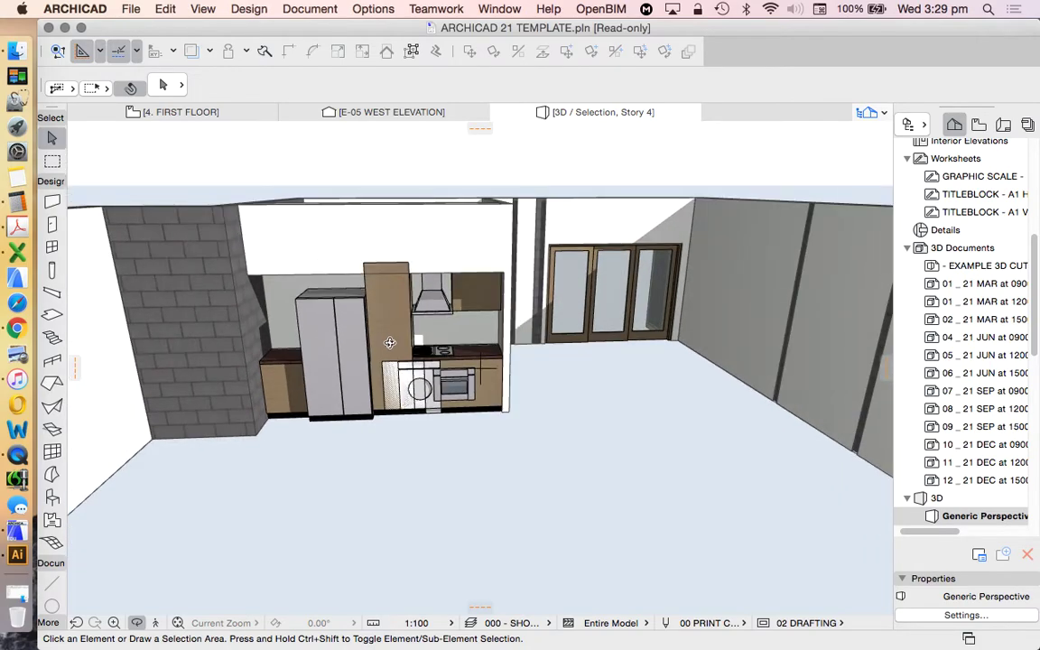
scroll(984, 271, up, 5)
double_click(983, 218)
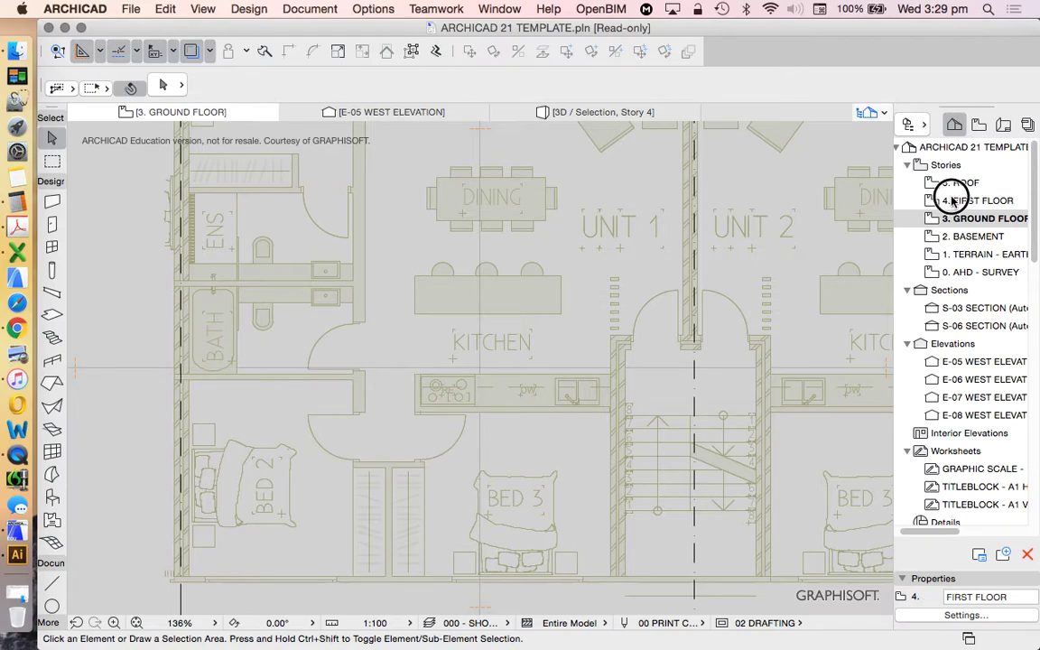
double_click(954, 201)
Copy the kitchen object from the rear bench onto the traced island bench
scroll(461, 379, down, 3)
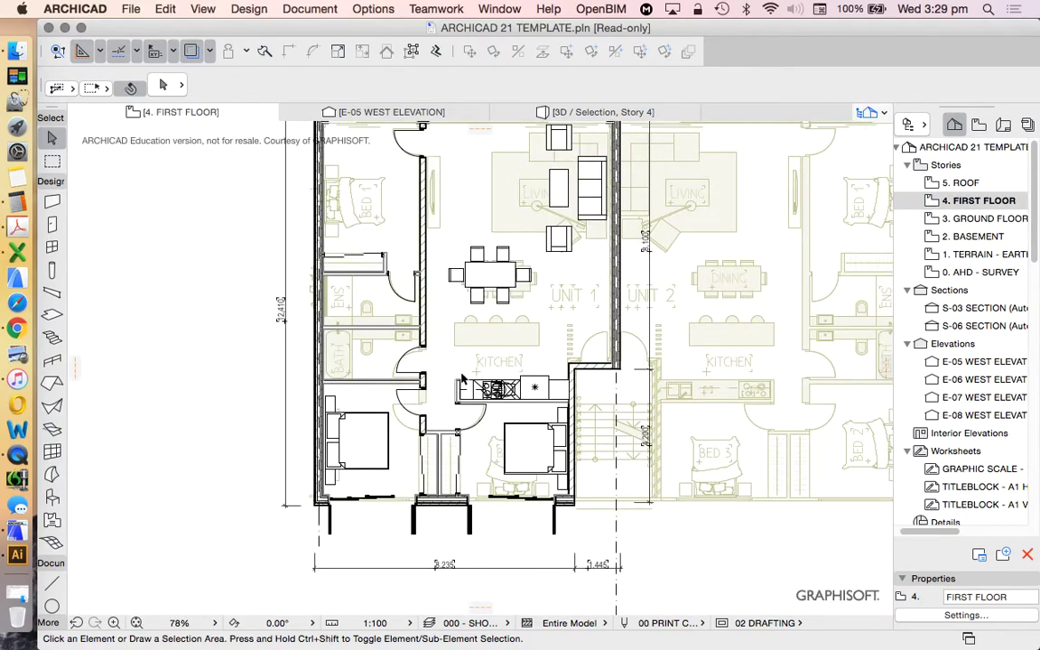
scroll(477, 352, up, 2)
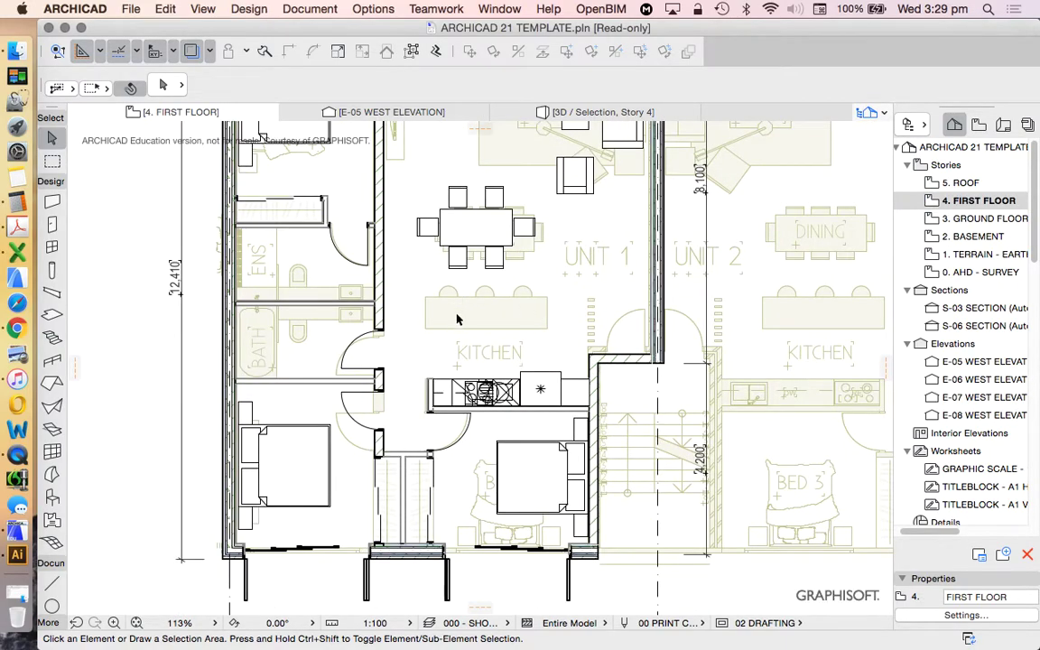
scroll(494, 328, up, 2)
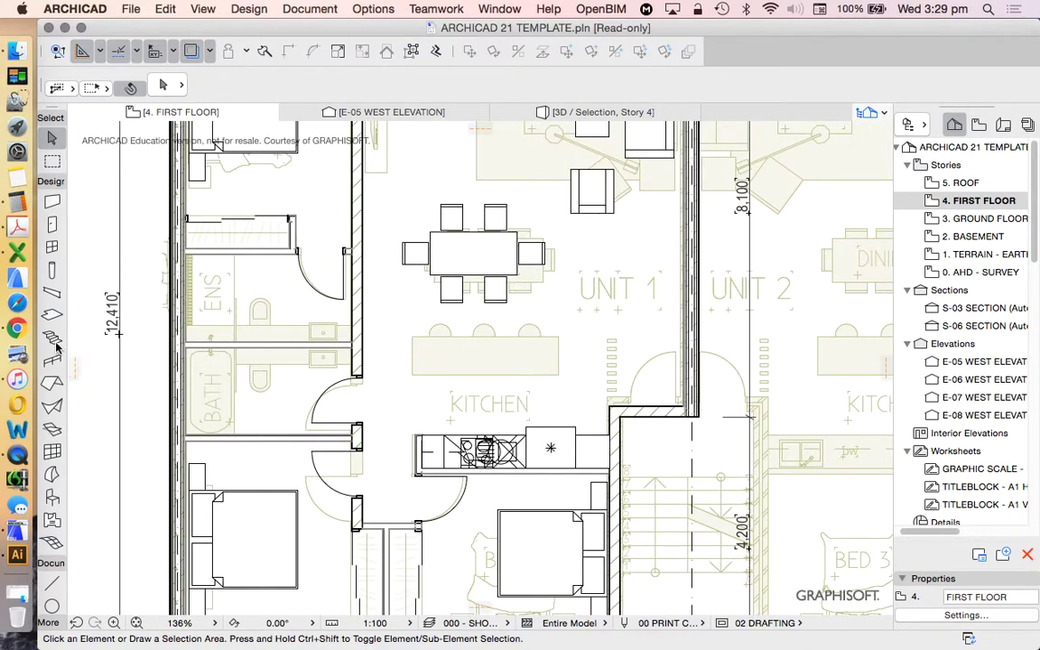
scroll(546, 417, up, 3)
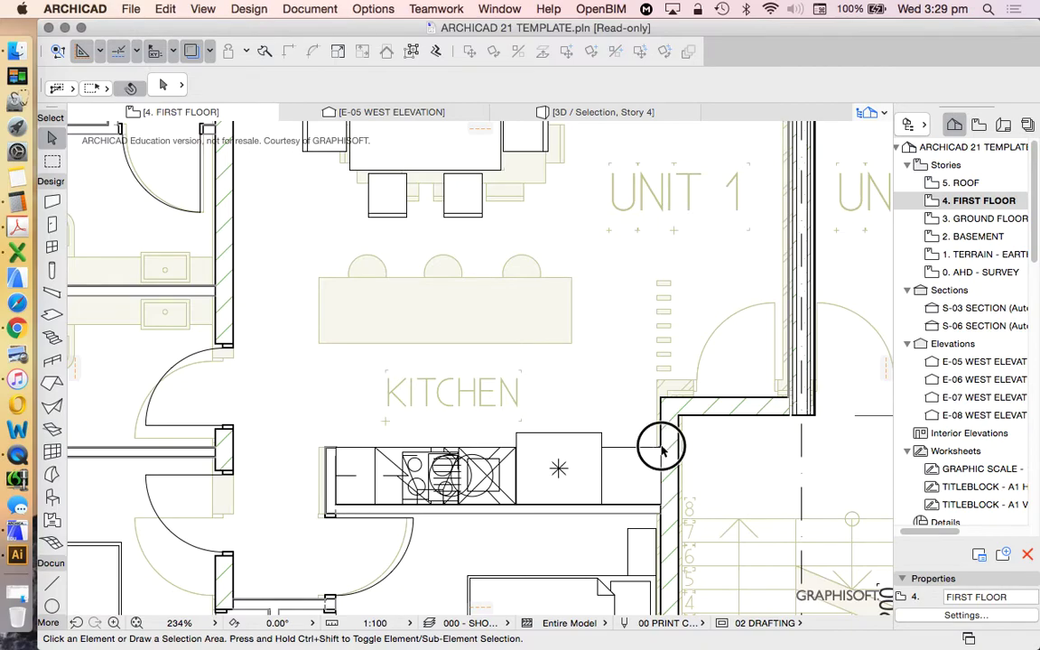
click(595, 406)
click(516, 52)
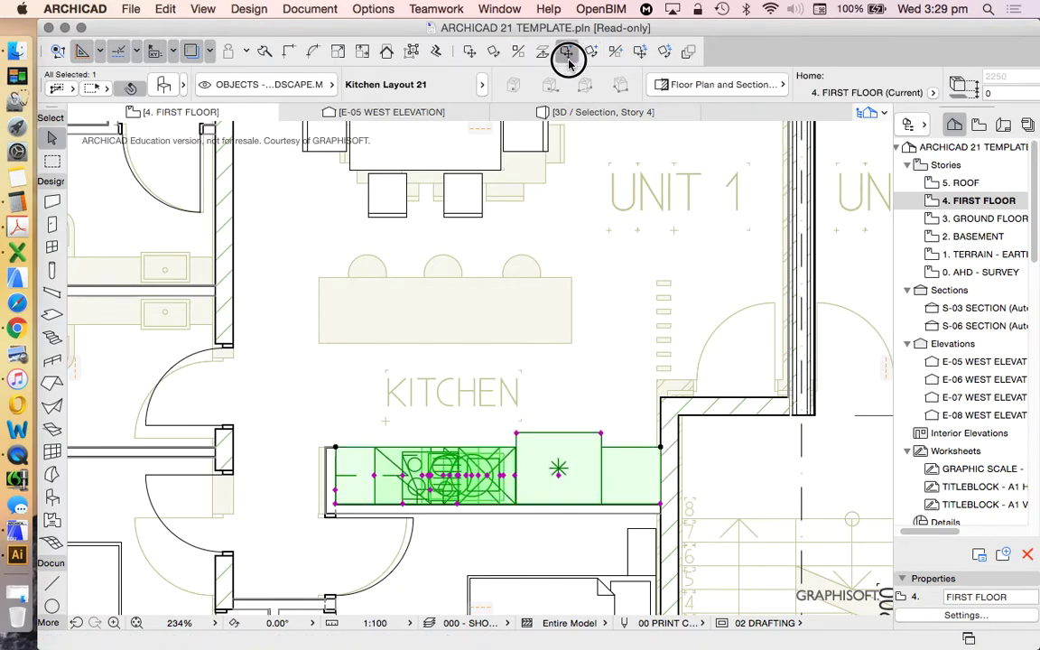
click(660, 504)
click(613, 343)
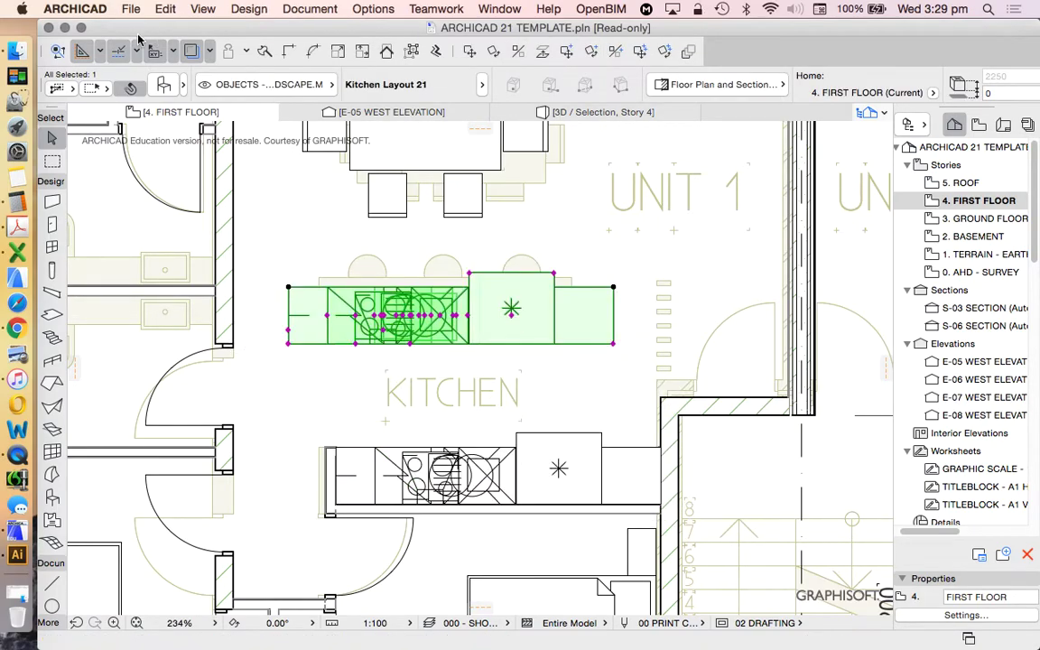
Try the Island layout type on the copied kitchen object, and delete the copy
click(160, 82)
click(600, 194)
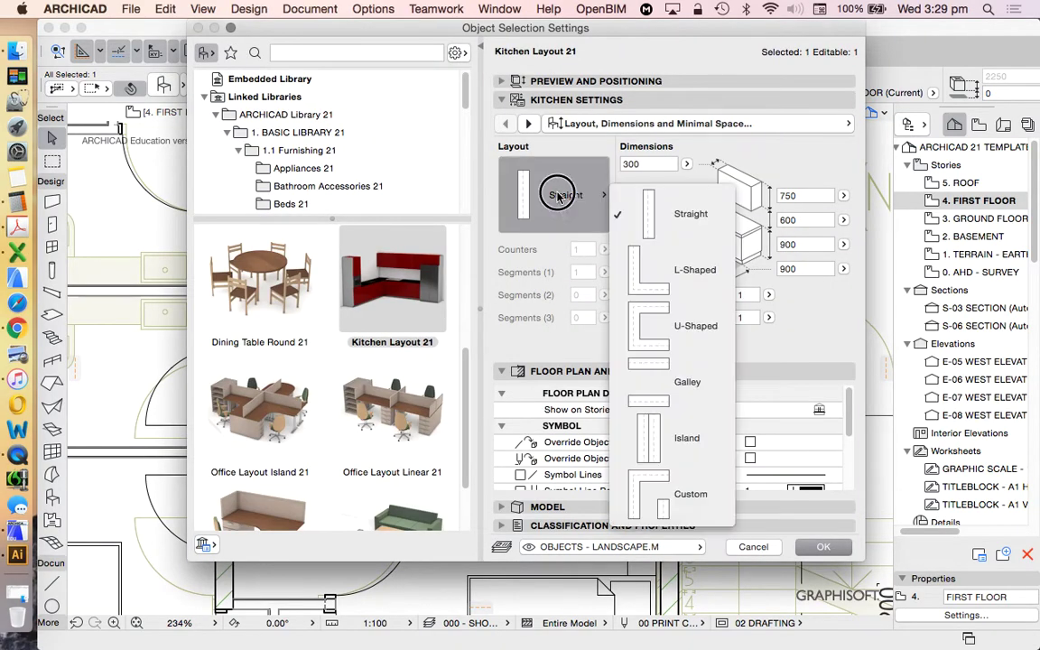
click(668, 438)
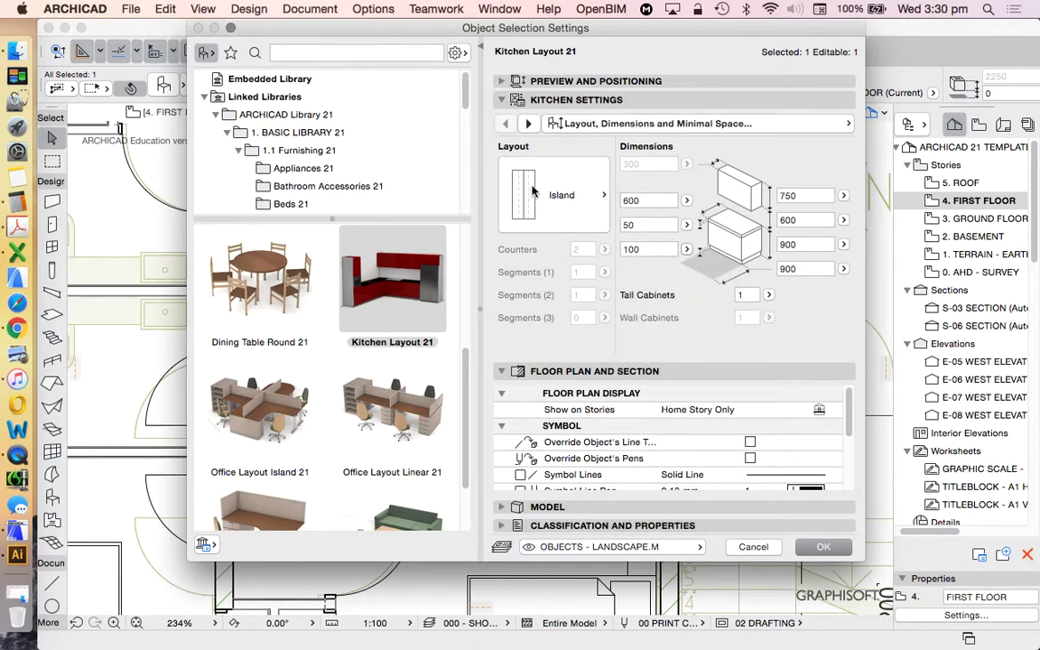
click(823, 546)
scroll(638, 258, down, 3)
scroll(617, 309, up, 4)
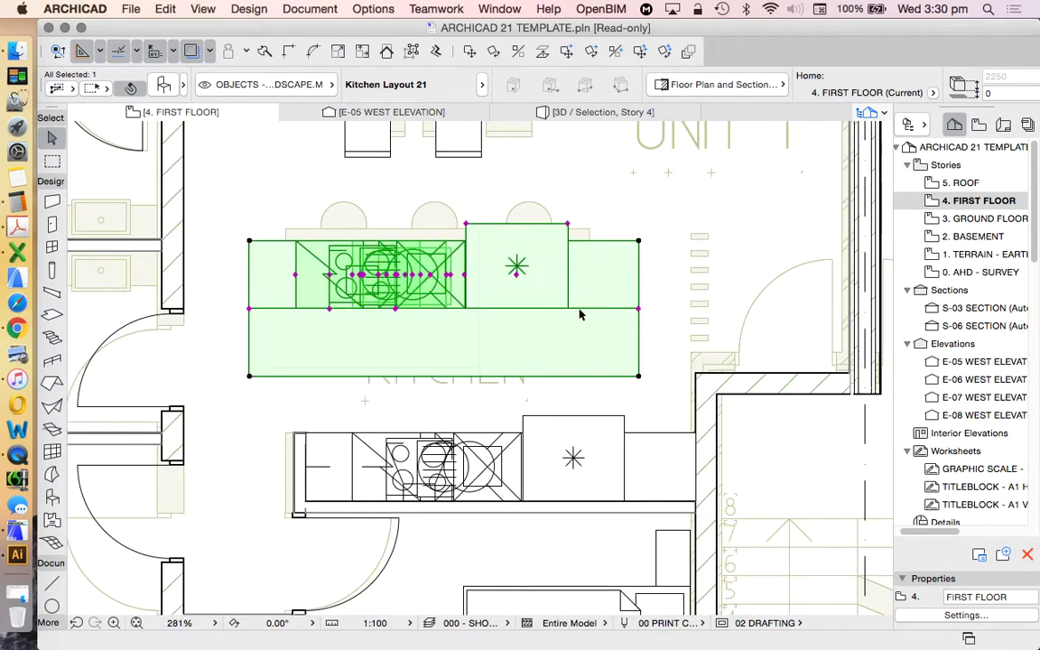
scroll(515, 262, down, 3)
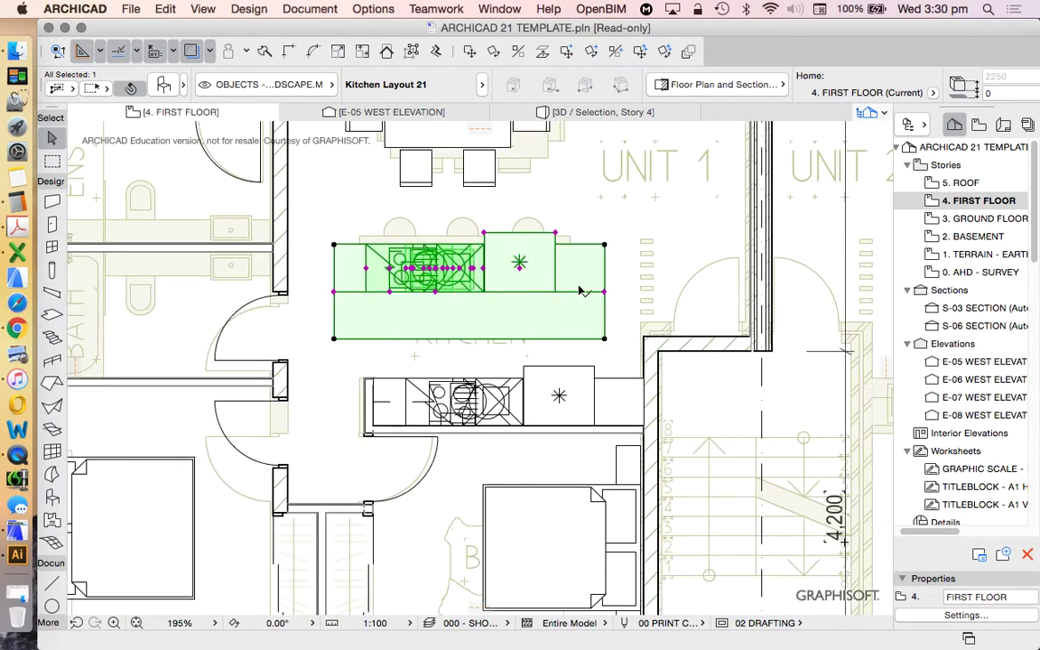
key(Delete)
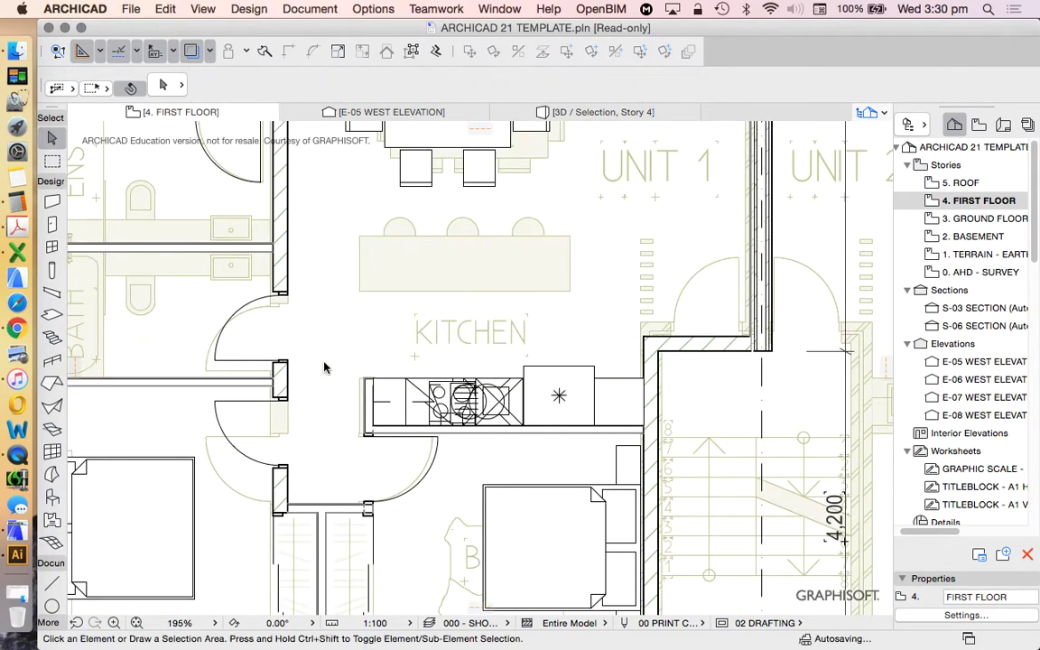
Draw a rectangular slab over the traced kitchen island, from corner to opposite corner
click(52, 313)
click(359, 236)
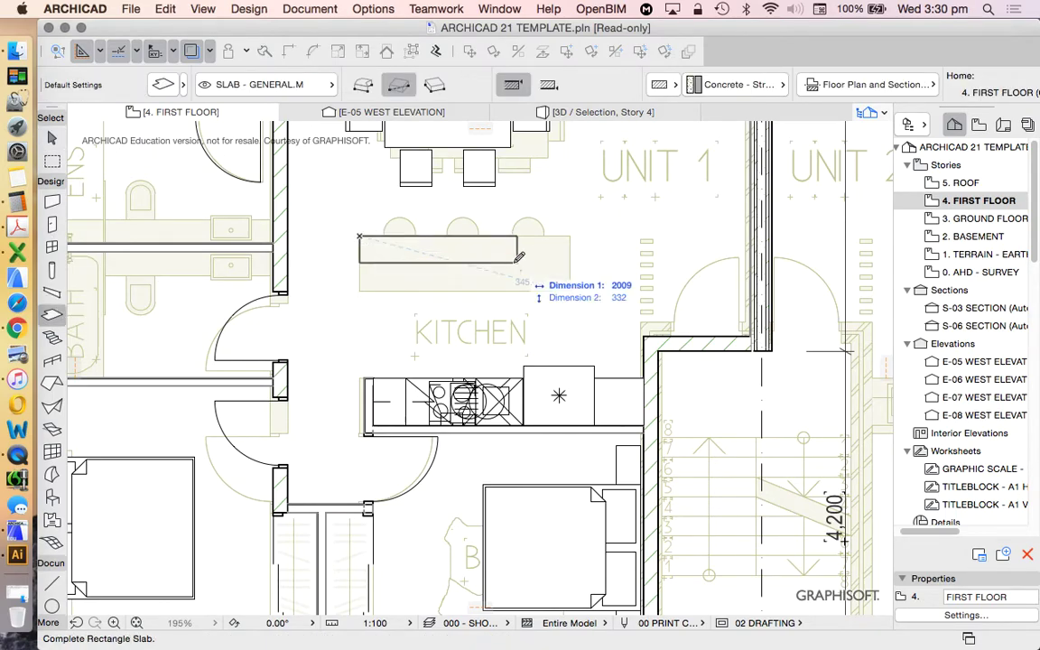
click(570, 290)
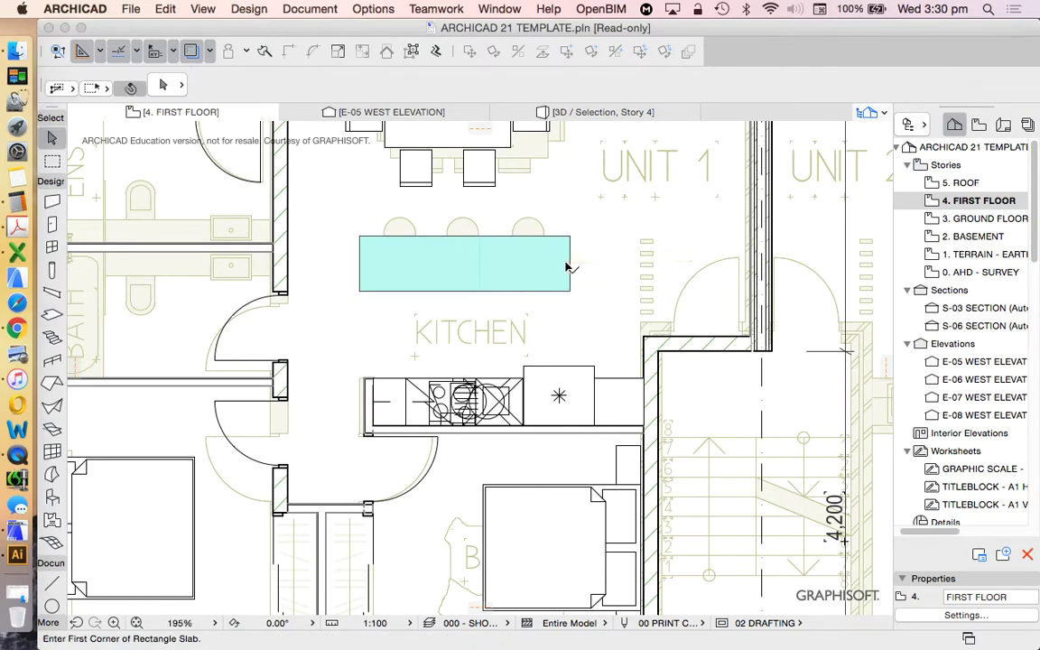
Select the slab drawn over the traced kitchen island and remove it
click(570, 237)
right_click(571, 235)
click(586, 322)
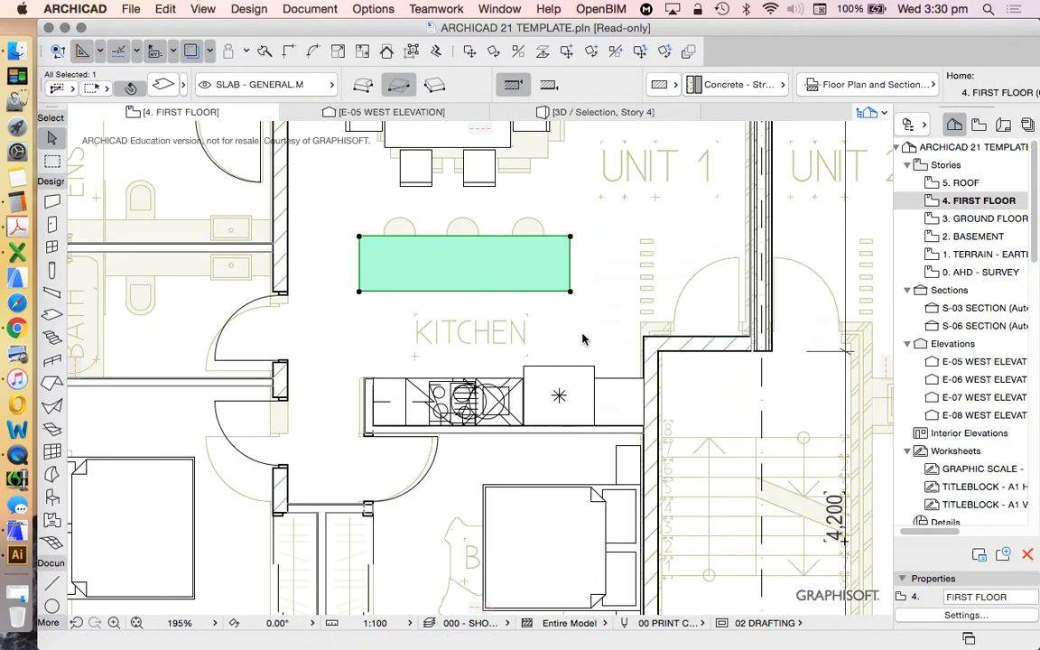
click(616, 383)
click(640, 379)
click(649, 382)
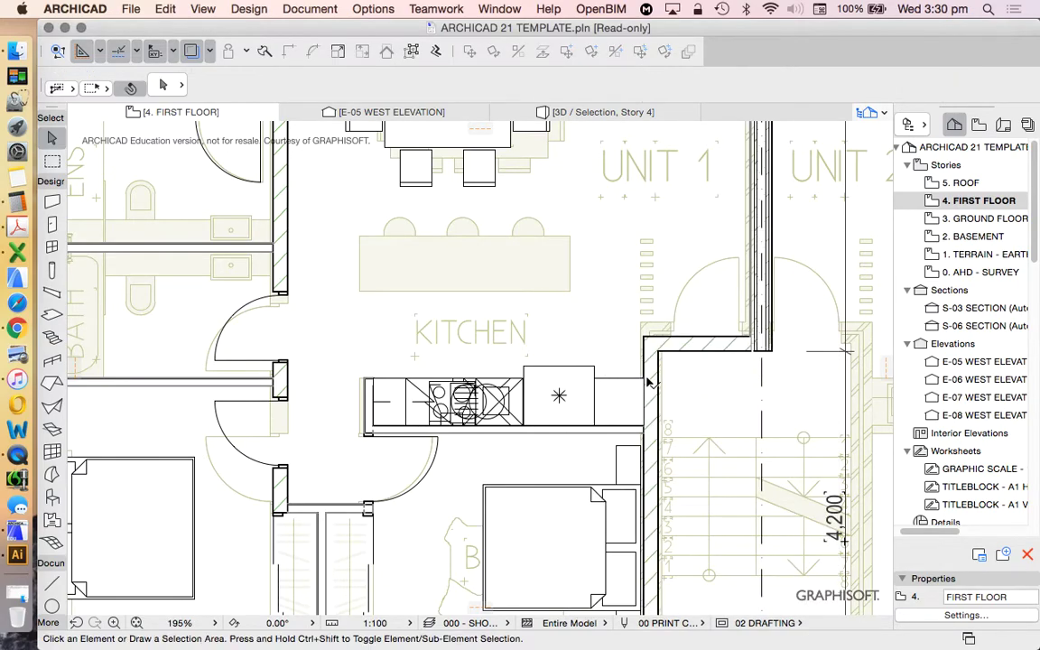
Copy the rear-bench kitchen object onto the traced kitchen island
right_click(590, 310)
mouse_move(765, 494)
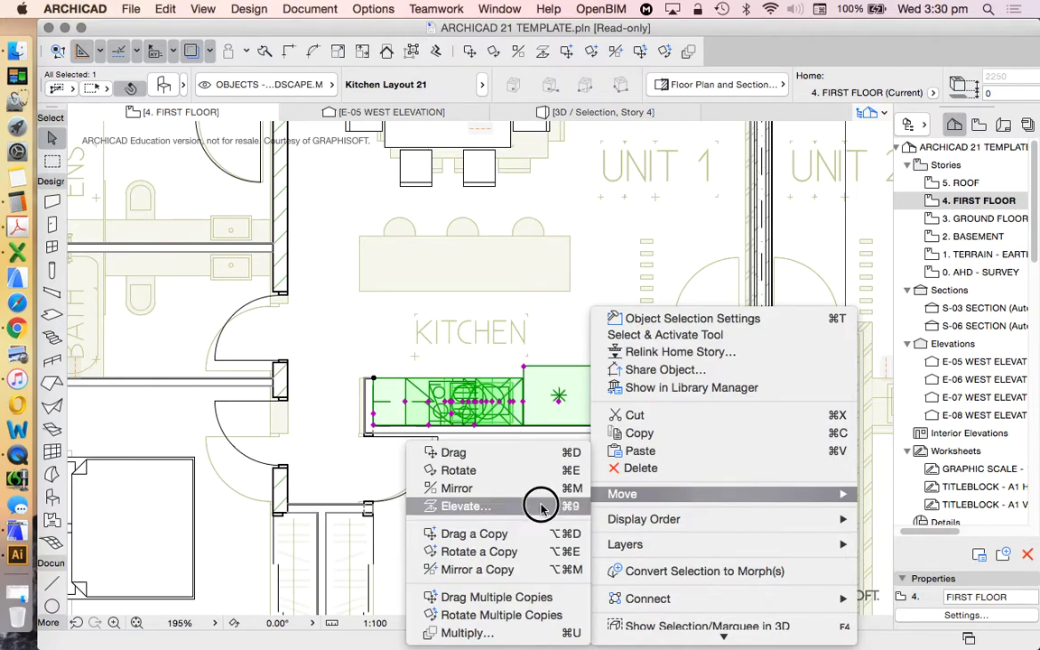
click(529, 534)
click(570, 291)
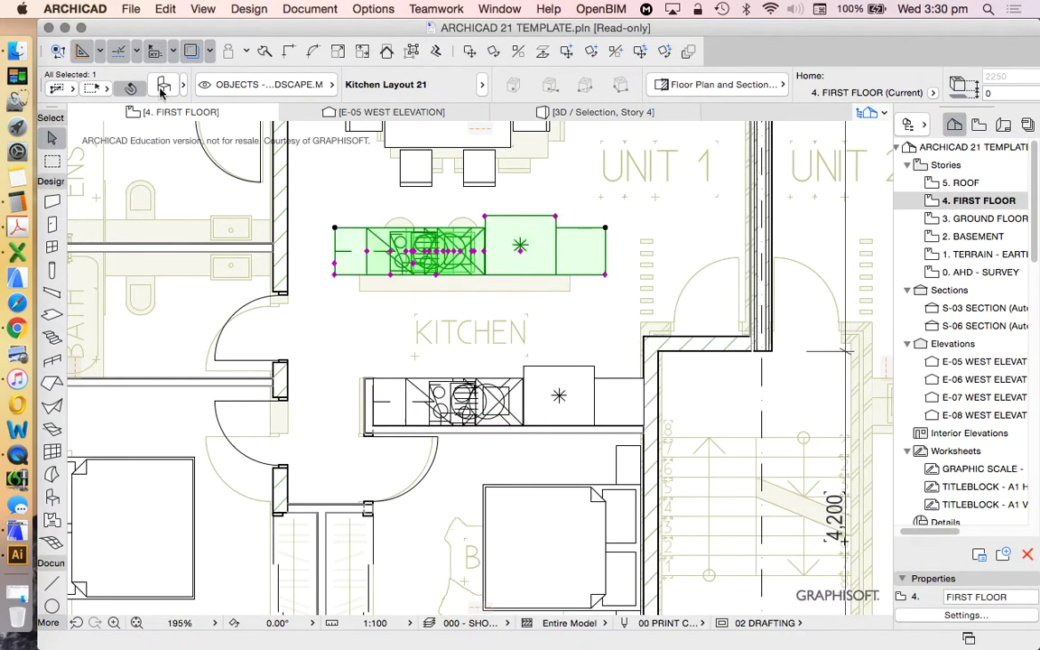
Replace the copied kitchen object with Cabinet Base Triple Door 21 from the Kitchen Cabinets 21 library folder
key(super+t)
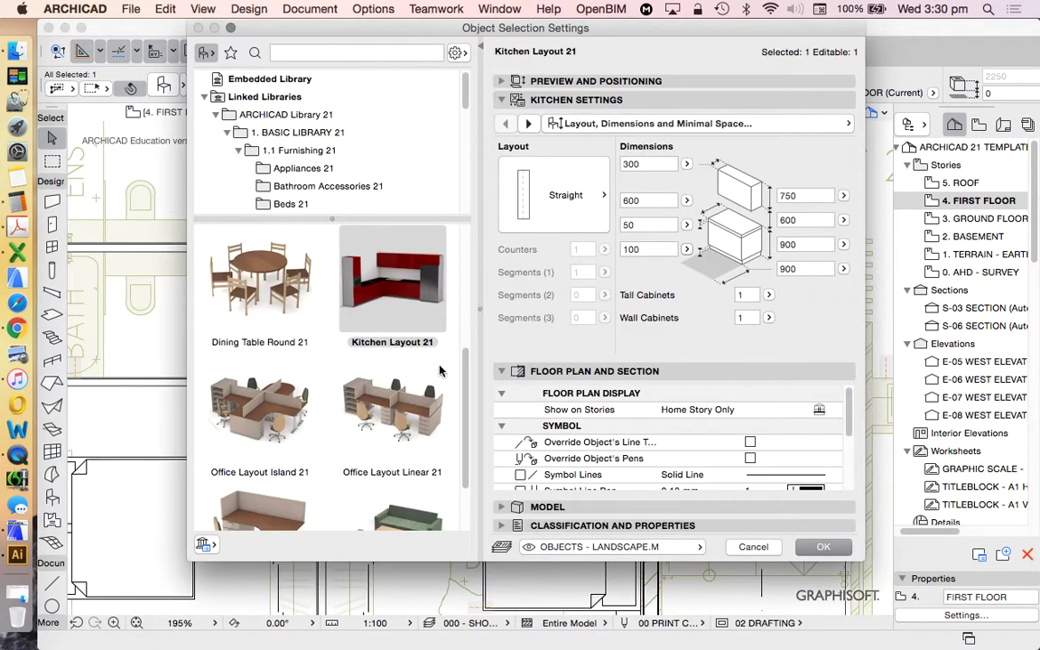
scroll(298, 153, down, 5)
scroll(355, 159, down, 3)
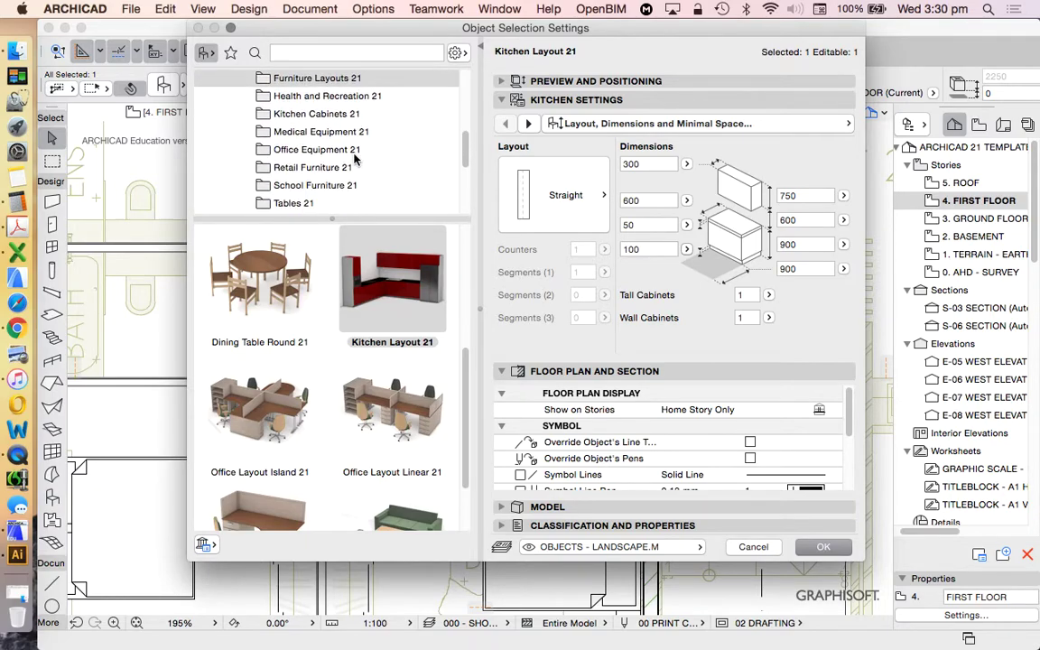
click(316, 113)
scroll(429, 322, down, 10)
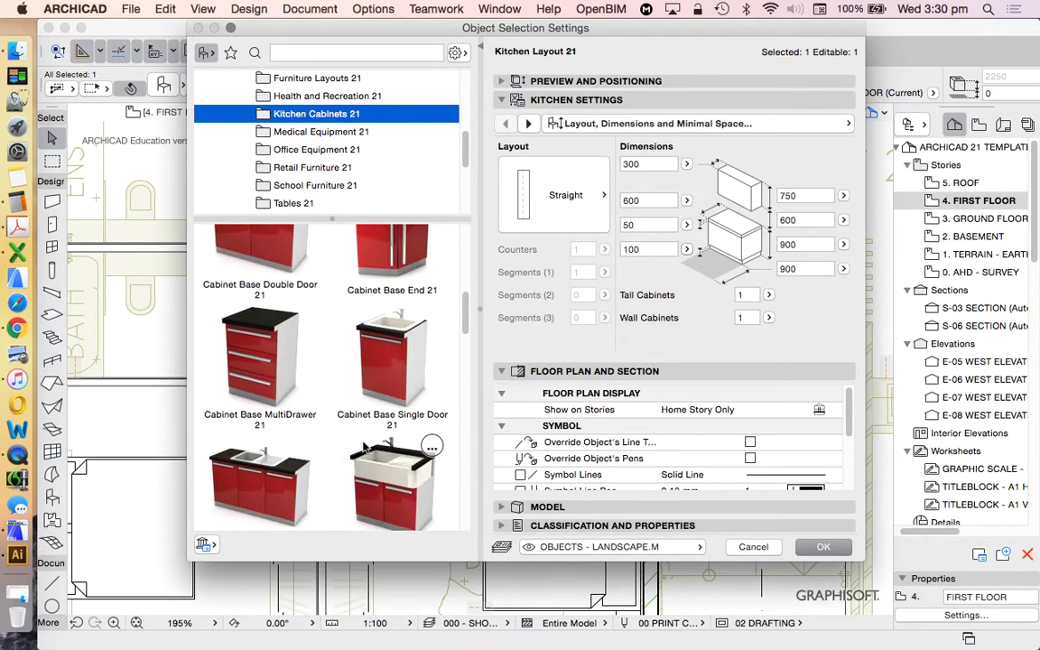
scroll(365, 447, down, 3)
click(244, 379)
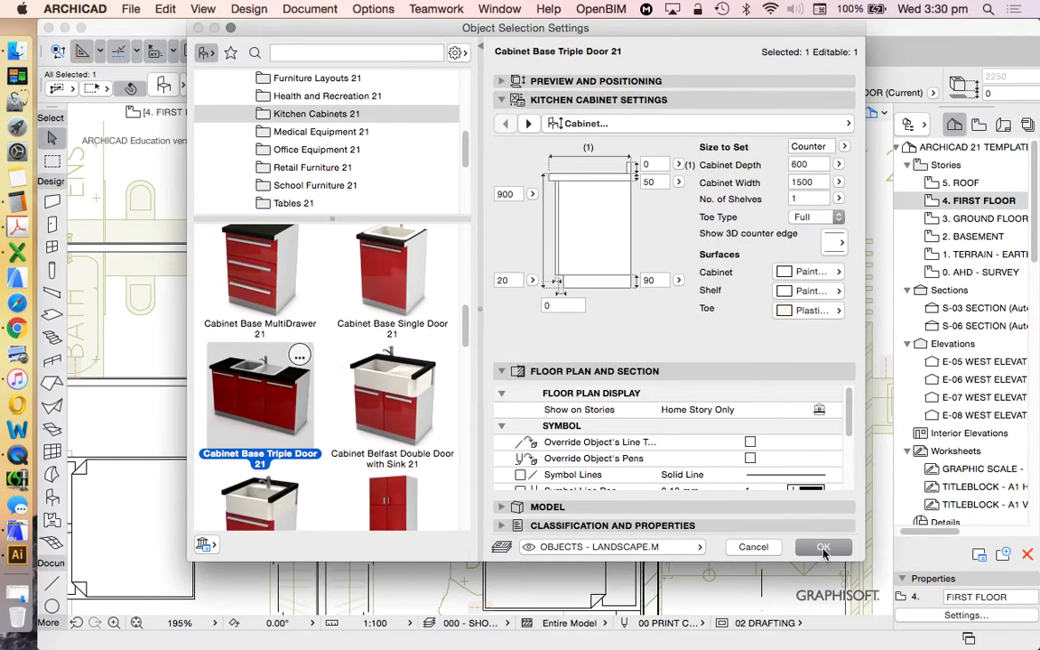
click(819, 547)
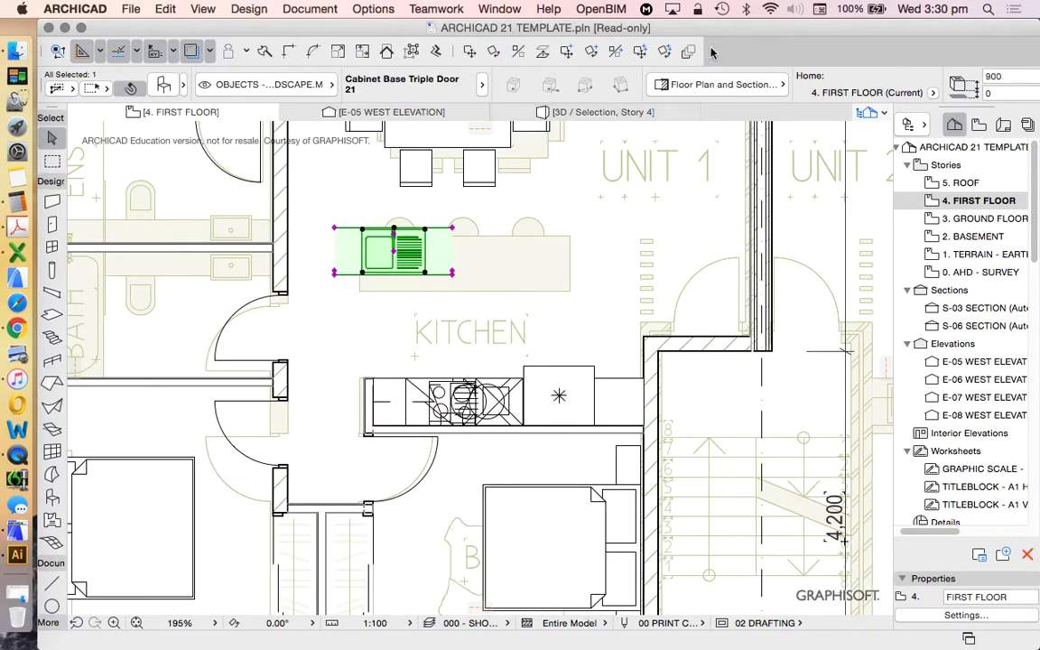
Move the triple door sink cabinet so that it sits within the traced island bench, and deselect it
click(469, 54)
click(452, 227)
click(519, 239)
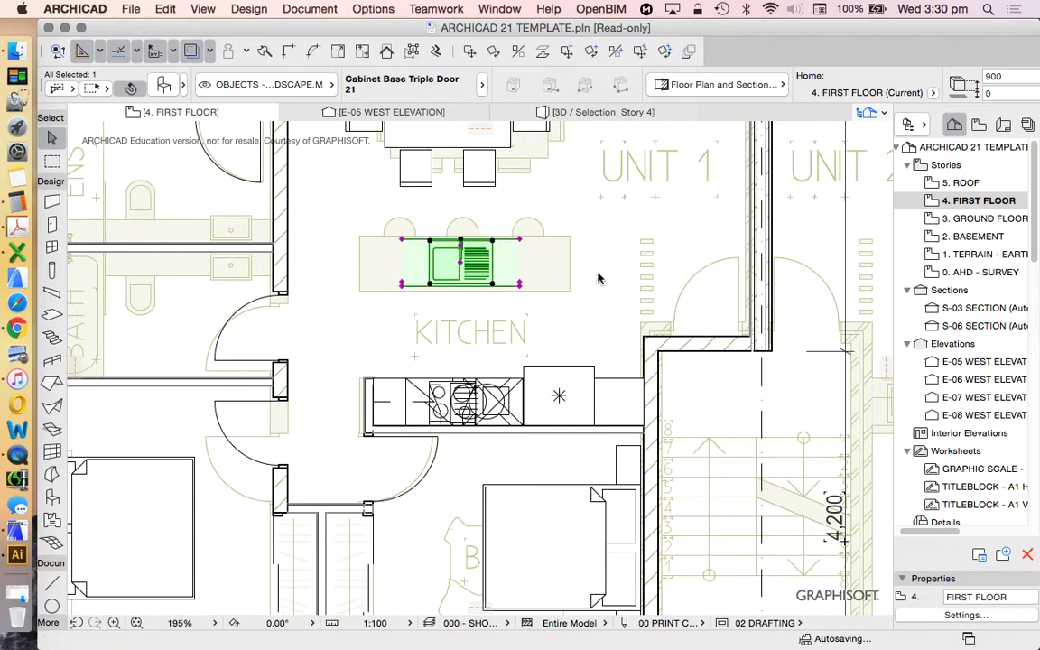
click(614, 268)
Copy the sink cabinet from the island into the traced ensuite
scroll(613, 269, down, 2)
scroll(431, 413, down, 3)
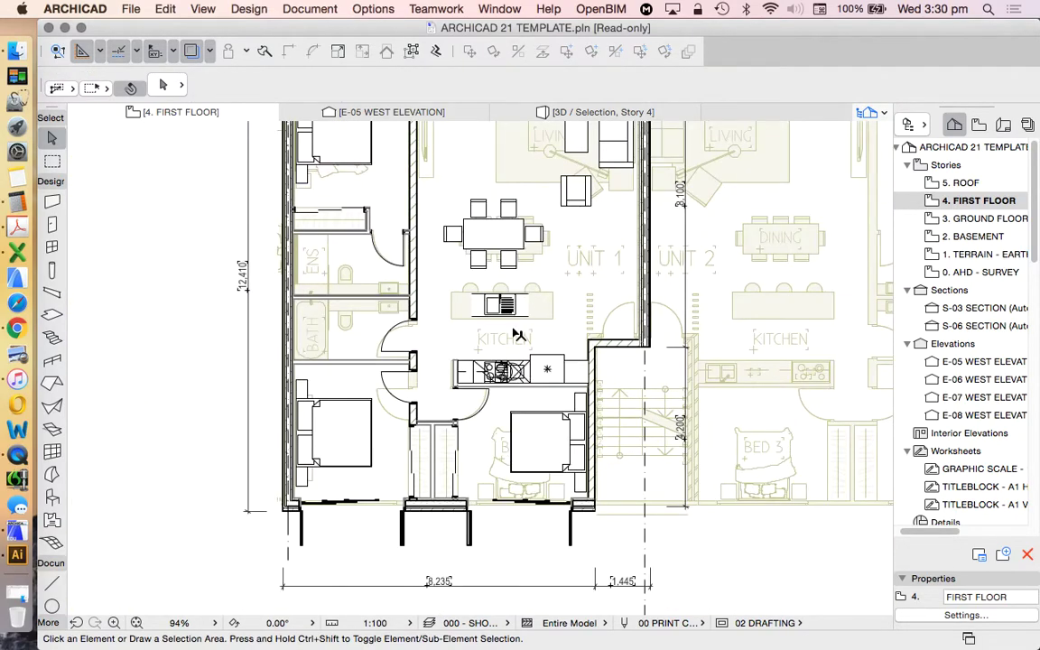
scroll(431, 413, down, 3)
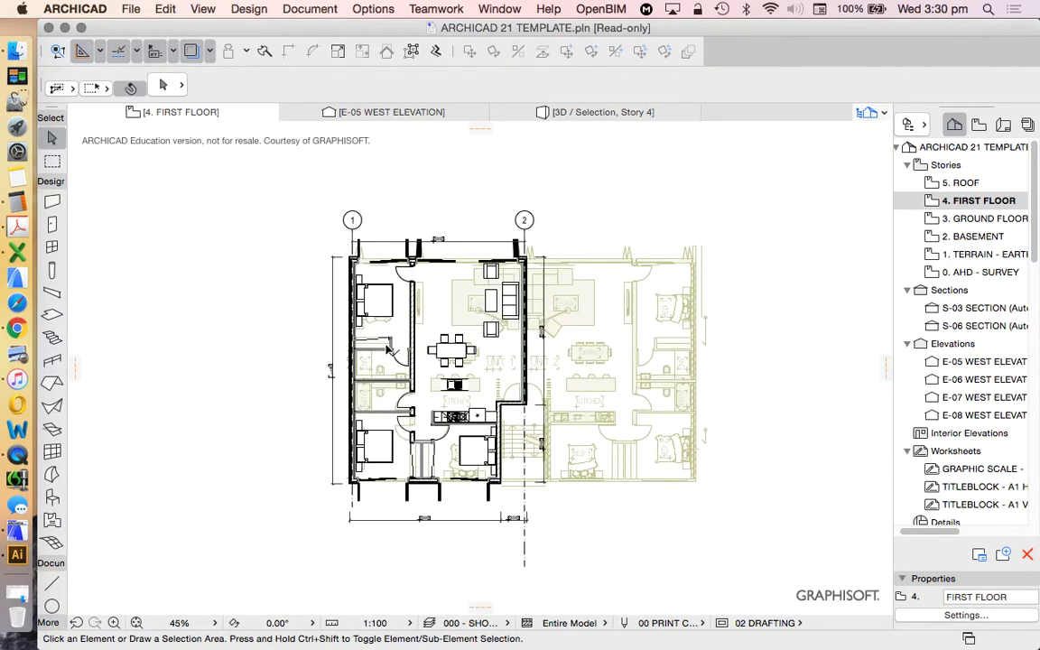
scroll(395, 384, up, 3)
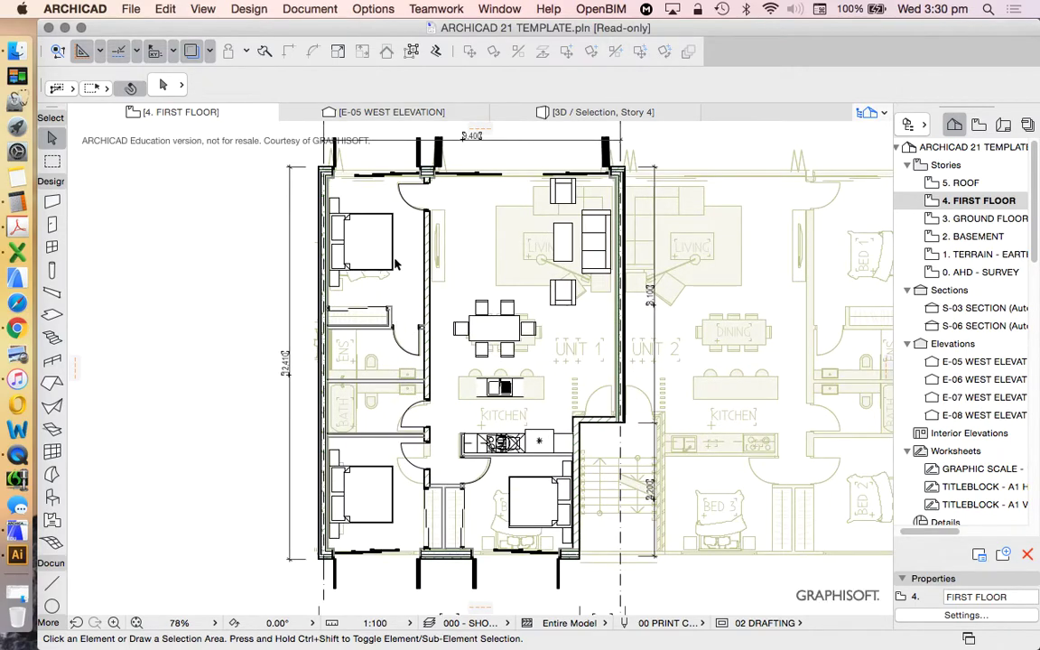
scroll(431, 414, up, 3)
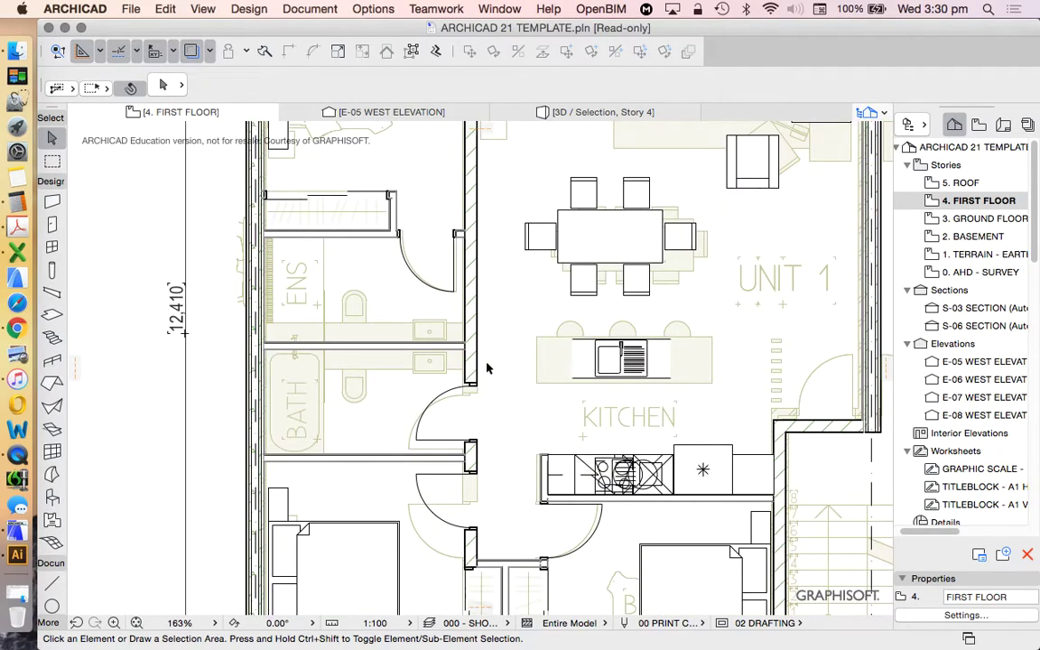
click(577, 343)
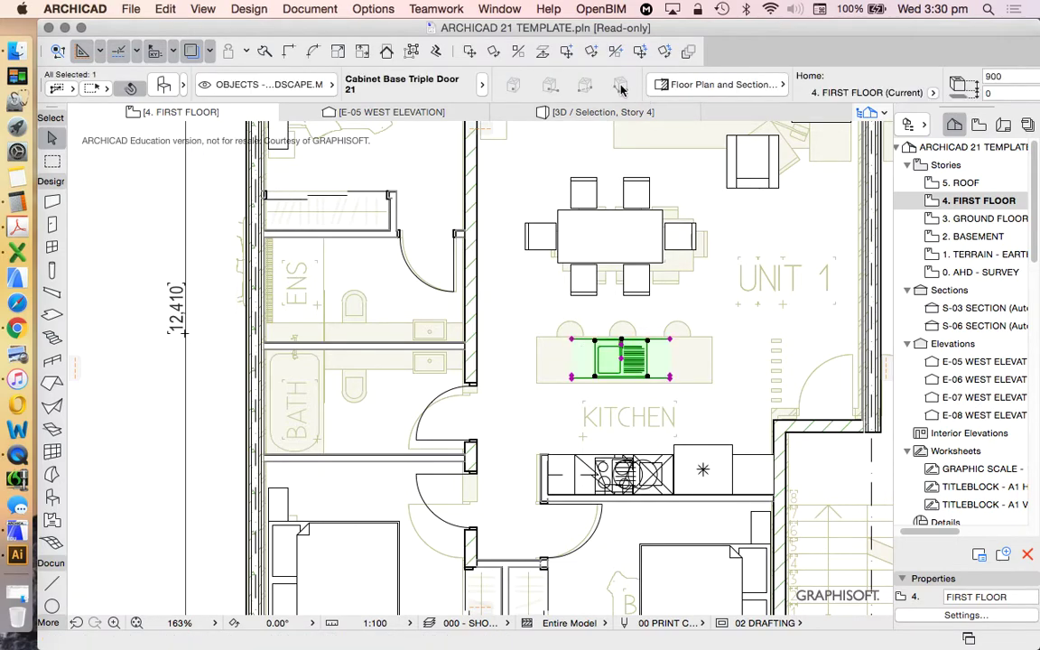
click(568, 54)
click(697, 369)
click(442, 319)
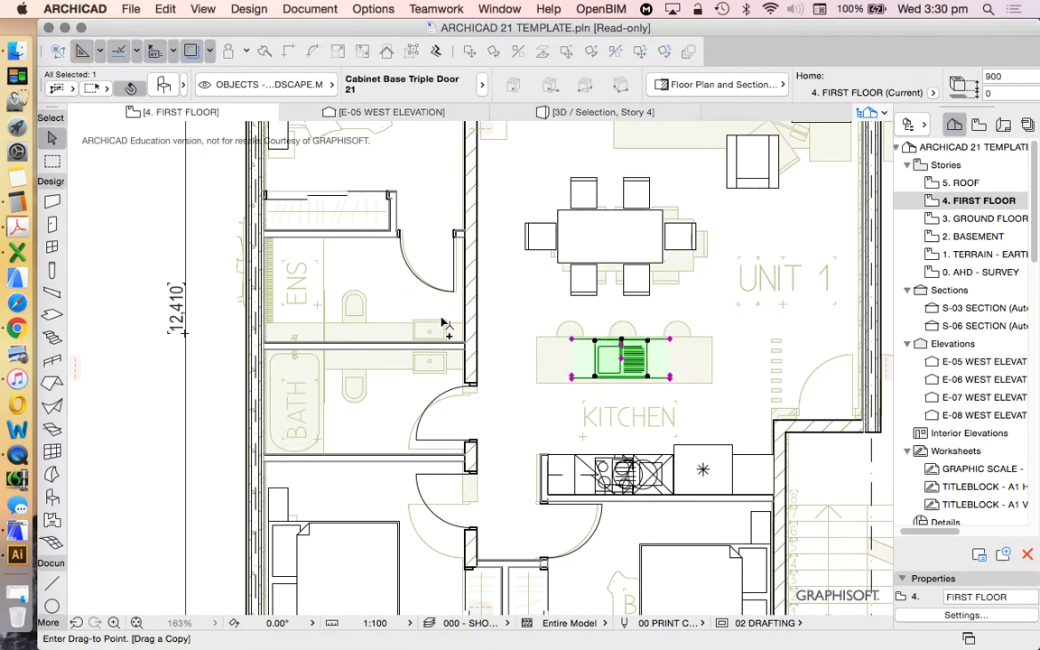
Browse the object library folders, including Beds 21 and Bathroom Accessories 21, for a toilet to replace the copied cabinet
key(super+t)
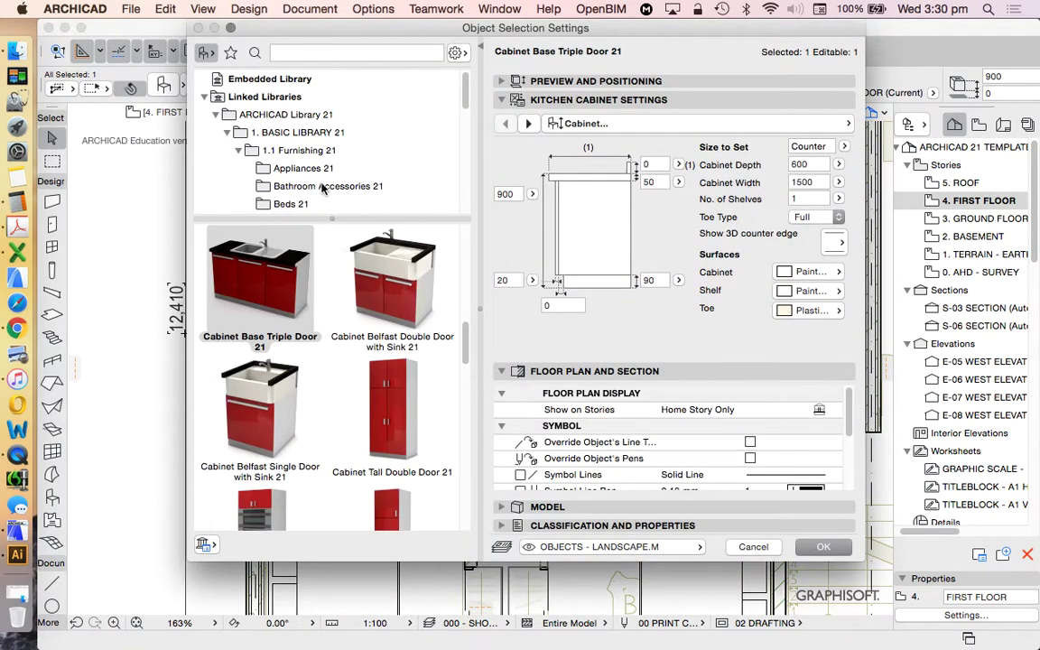
scroll(358, 179, down, 2)
click(306, 183)
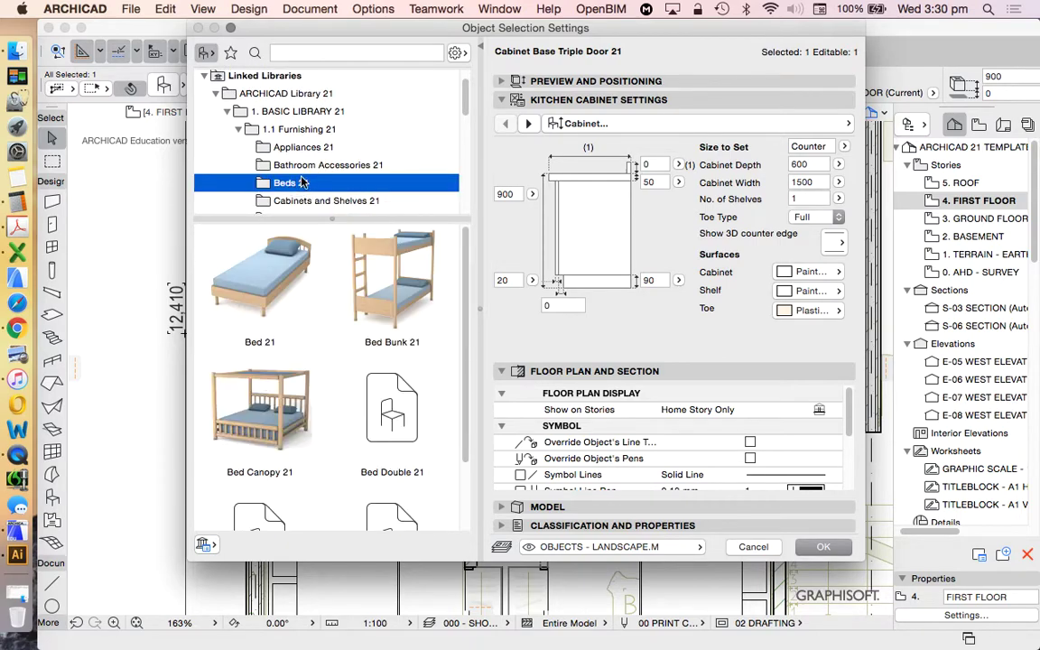
click(327, 165)
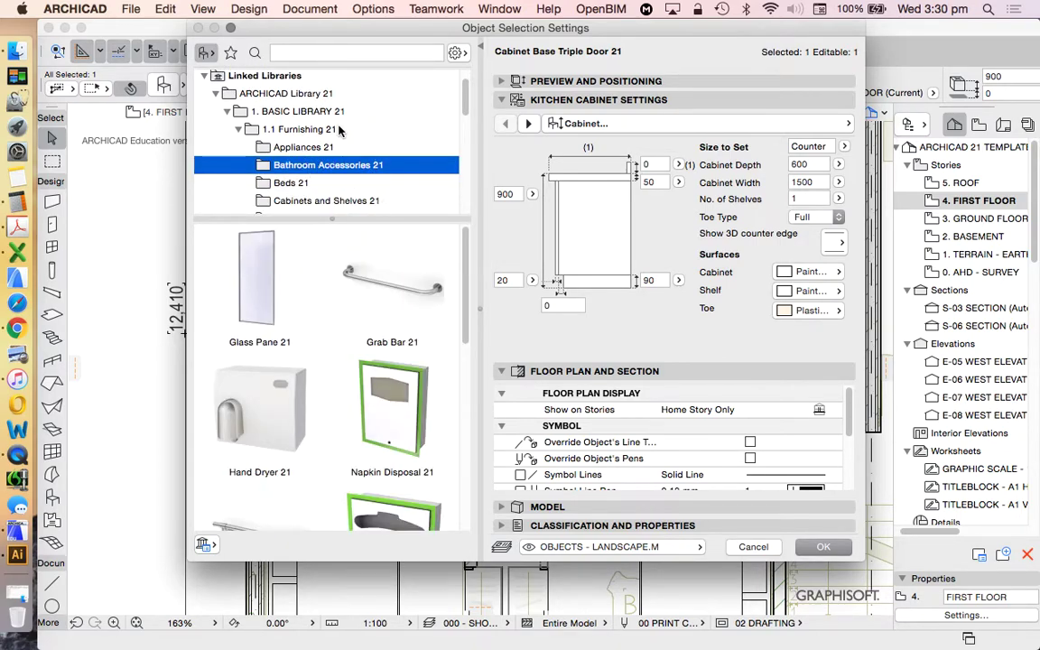
scroll(331, 127, up, 1)
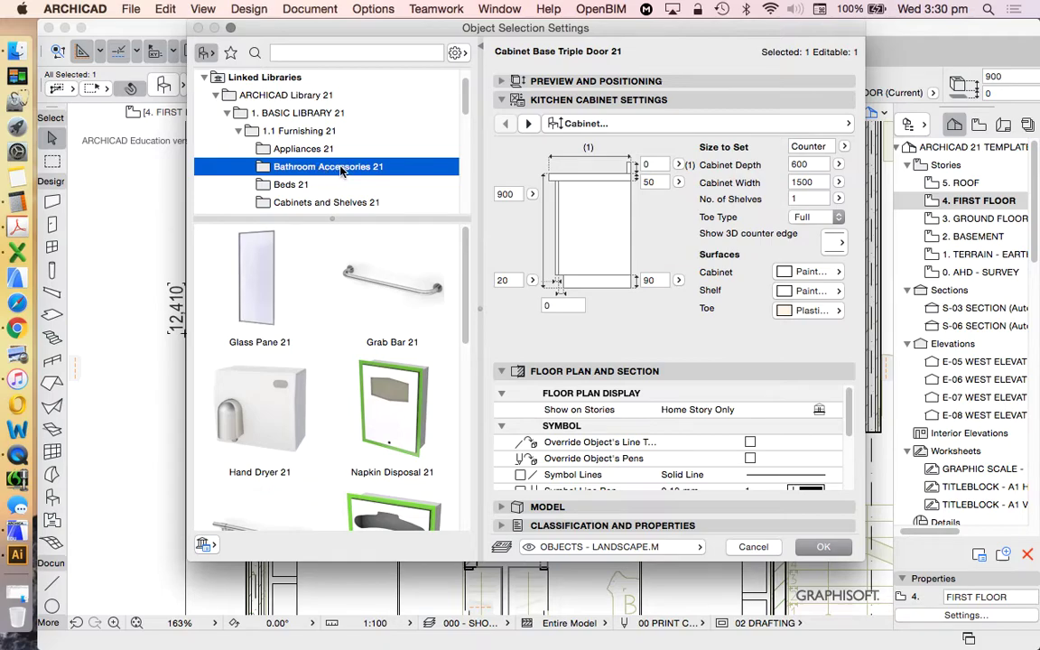
scroll(341, 171, down, 3)
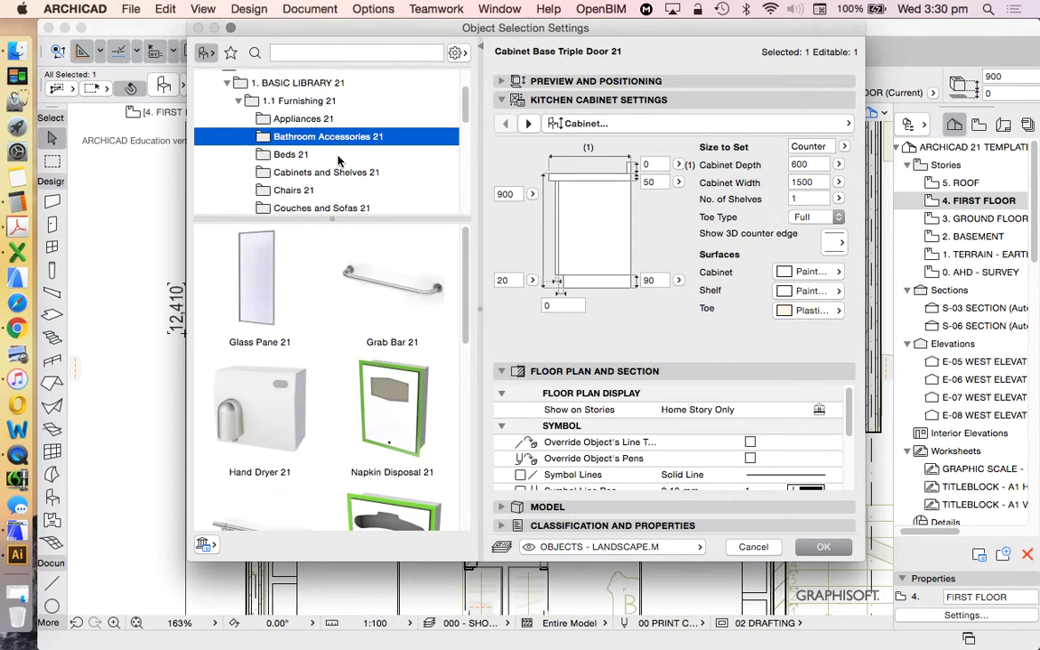
scroll(339, 159, down, 2)
scroll(388, 288, down, 5)
scroll(388, 289, up, 5)
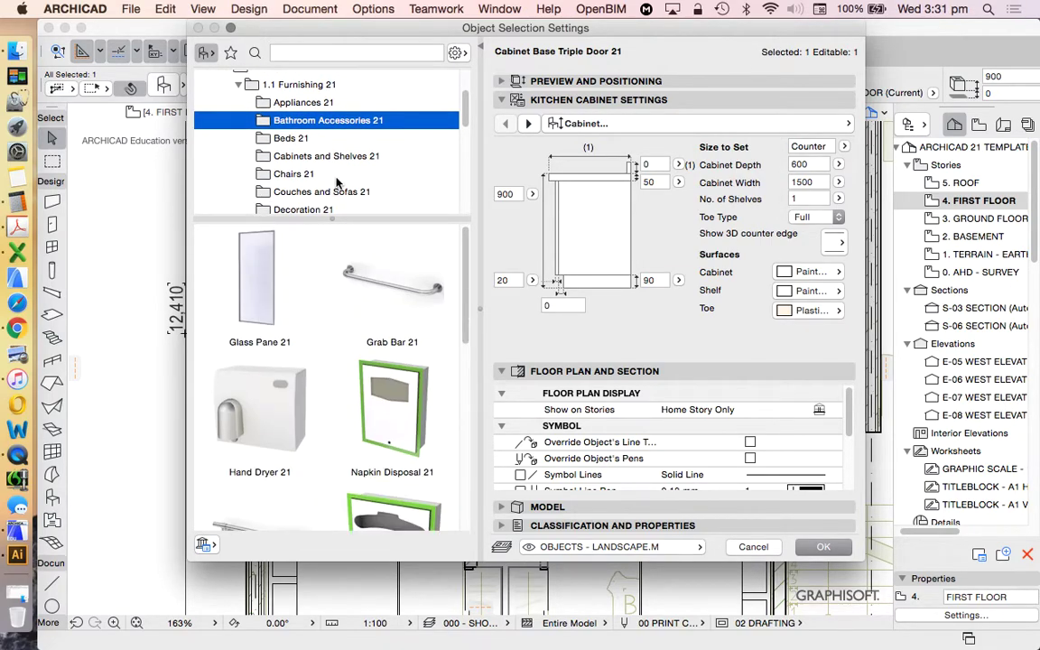
scroll(336, 183, down, 12)
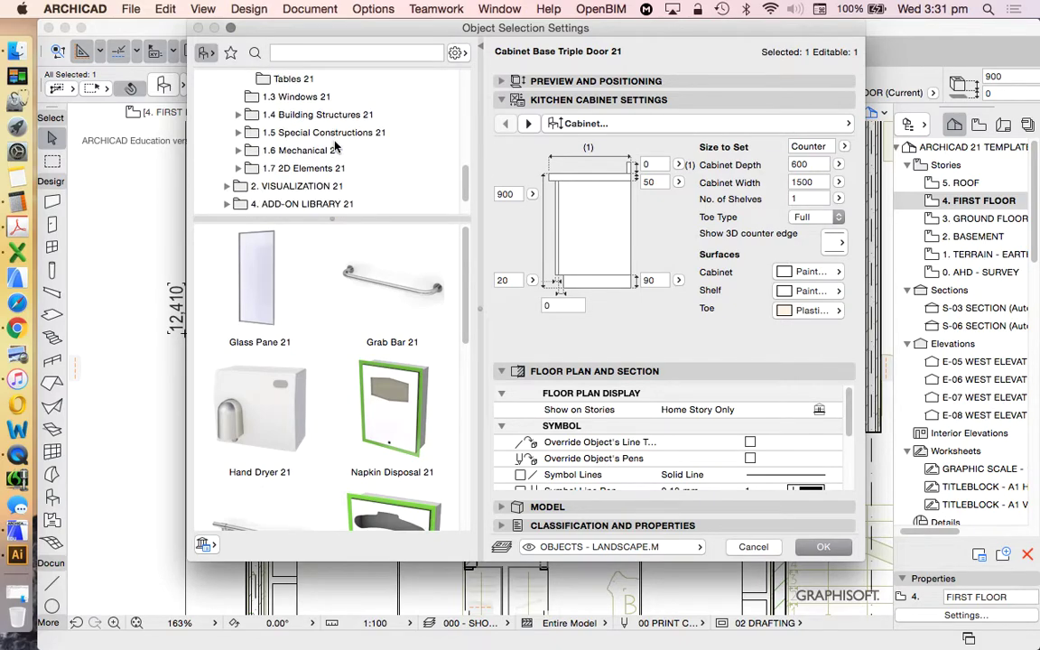
Choose WC 21 from the WC, Bidets, Urinals 21 folder of the mechanical plumbing fixtures as the copied cabinet's replacement
click(300, 150)
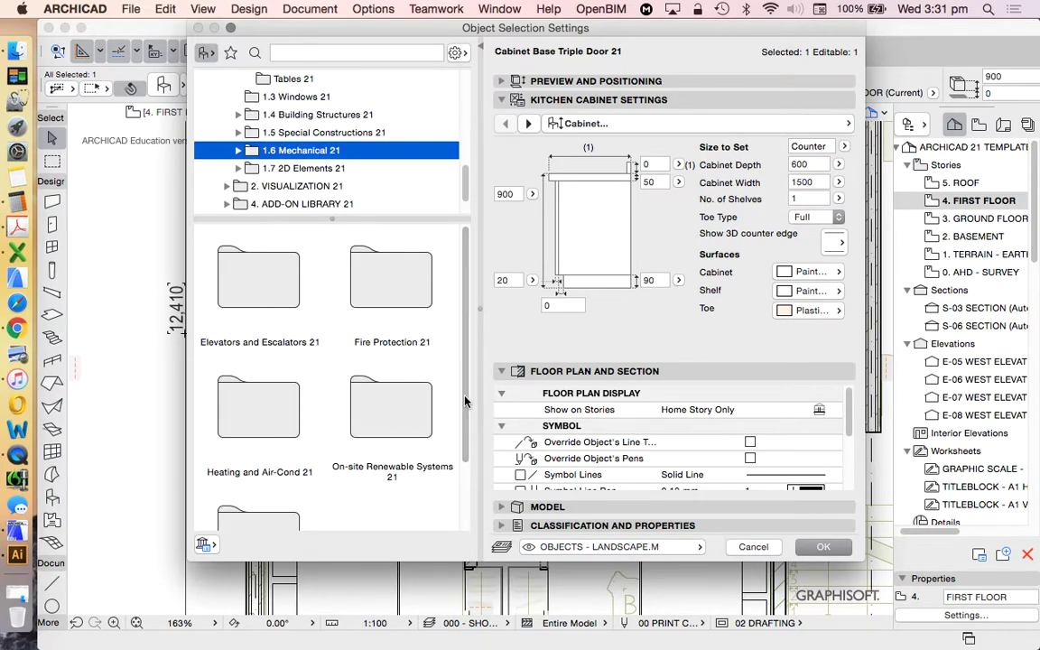
scroll(433, 335, down, 2)
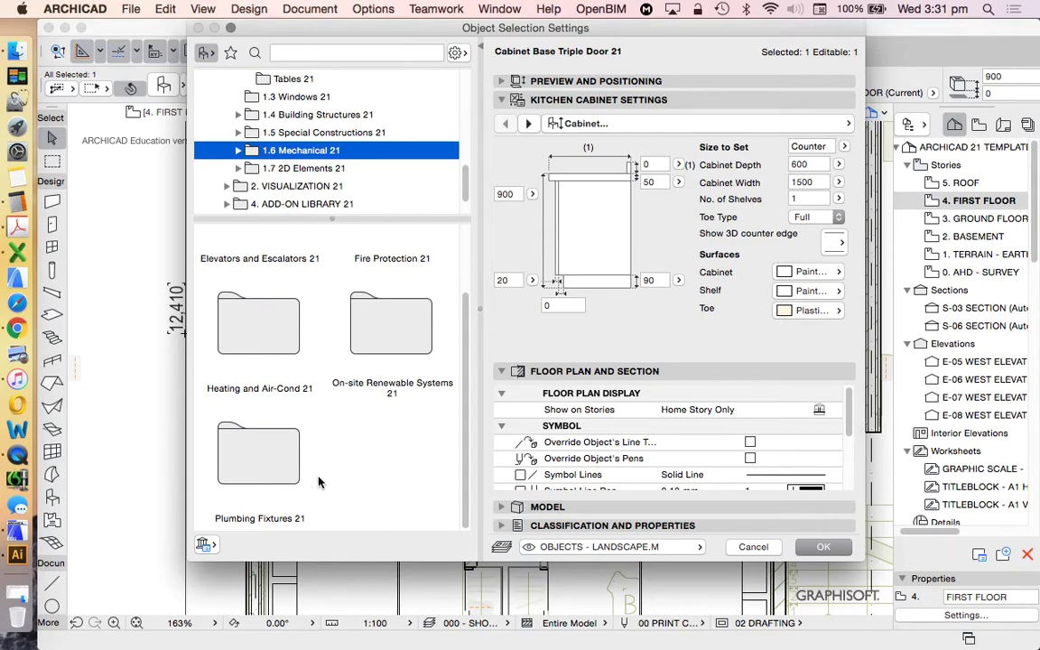
double_click(268, 445)
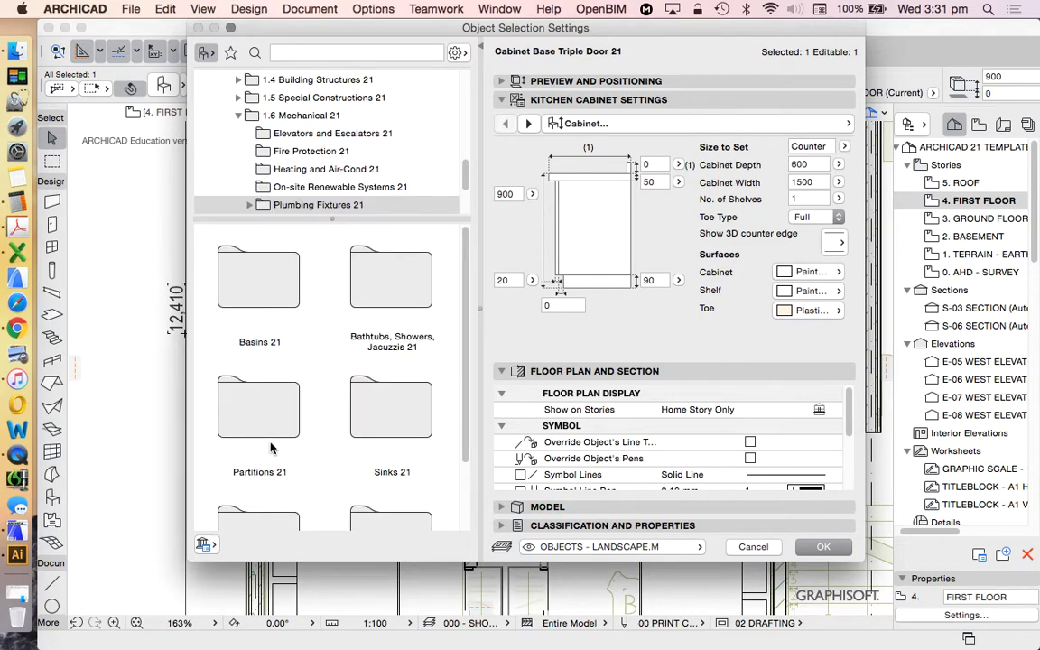
scroll(391, 445, down, 2)
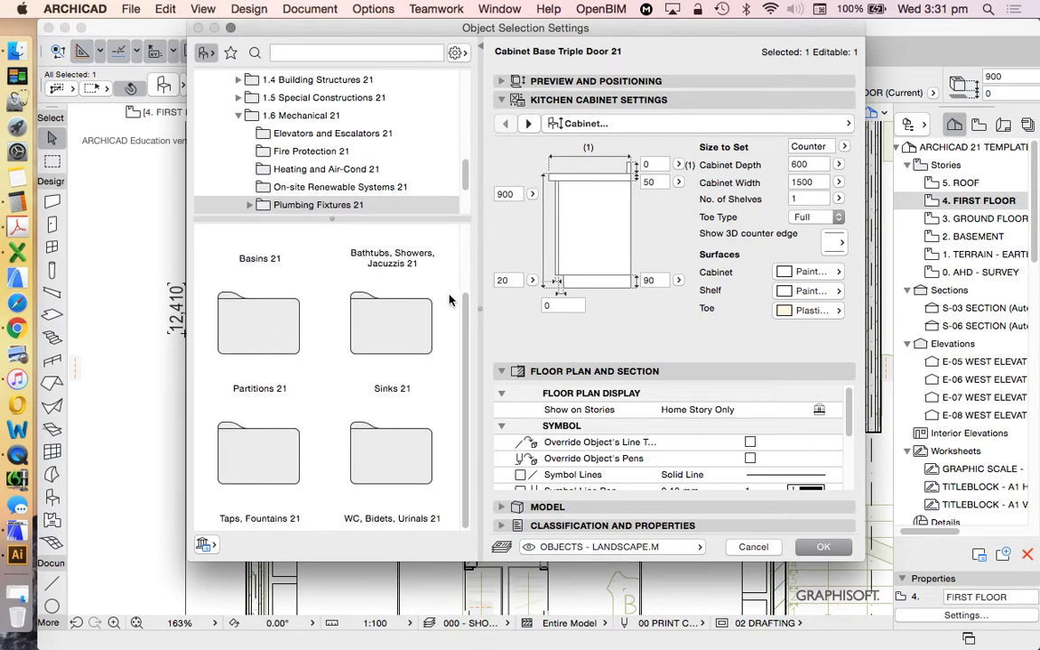
double_click(394, 450)
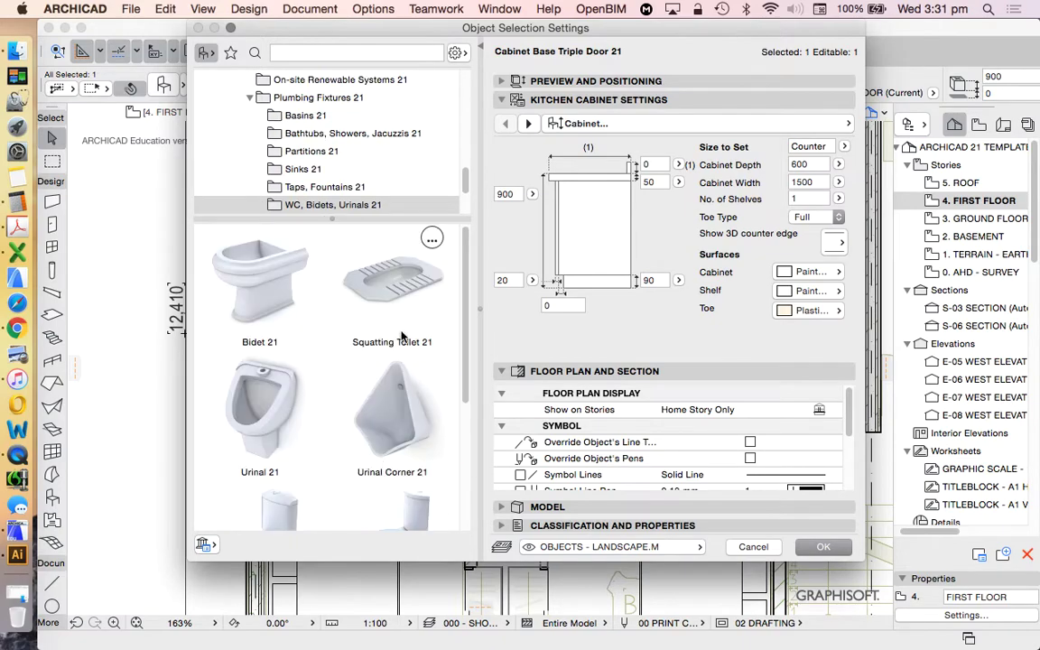
scroll(399, 336, down, 3)
scroll(432, 348, up, 3)
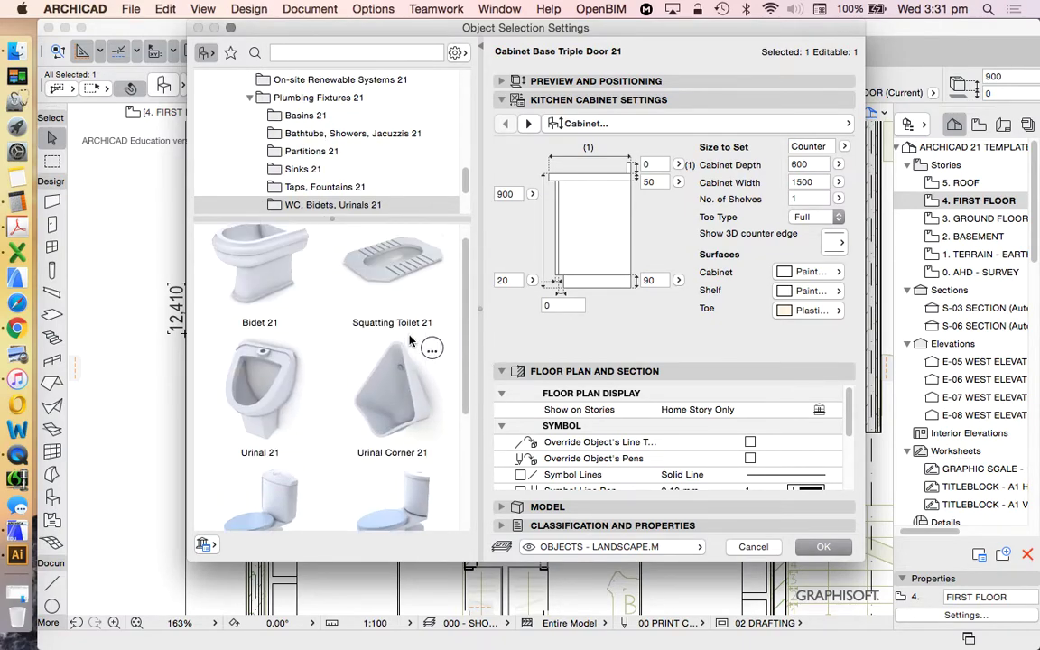
scroll(381, 310, down, 3)
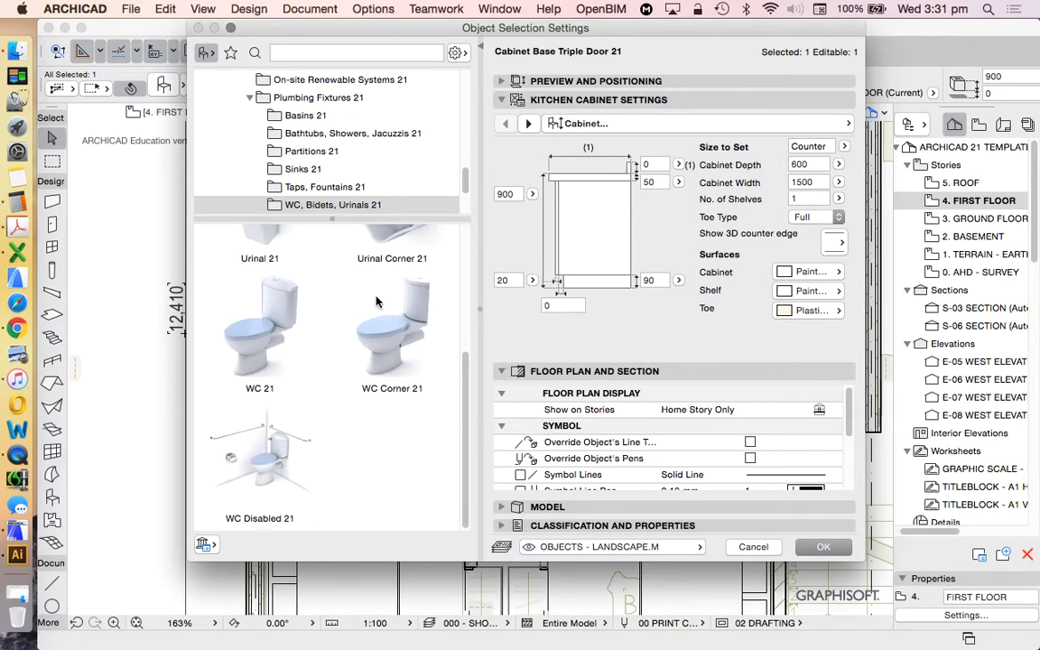
click(268, 336)
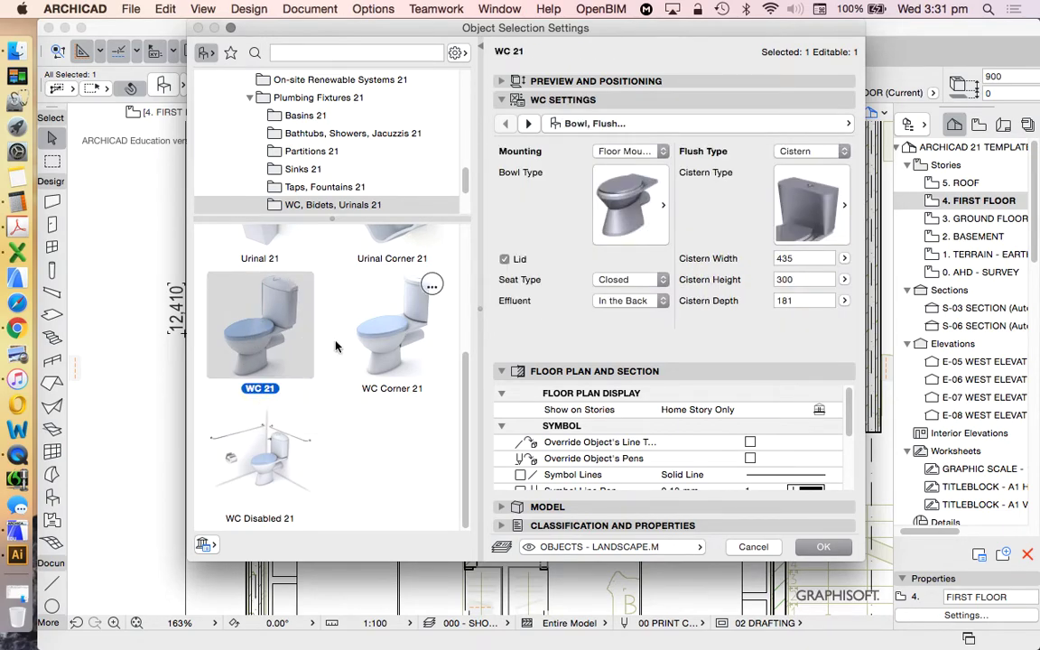
Look through the other toilet and urinal objects in the folder and the cistern types available for WC 21
scroll(289, 359, up, 1)
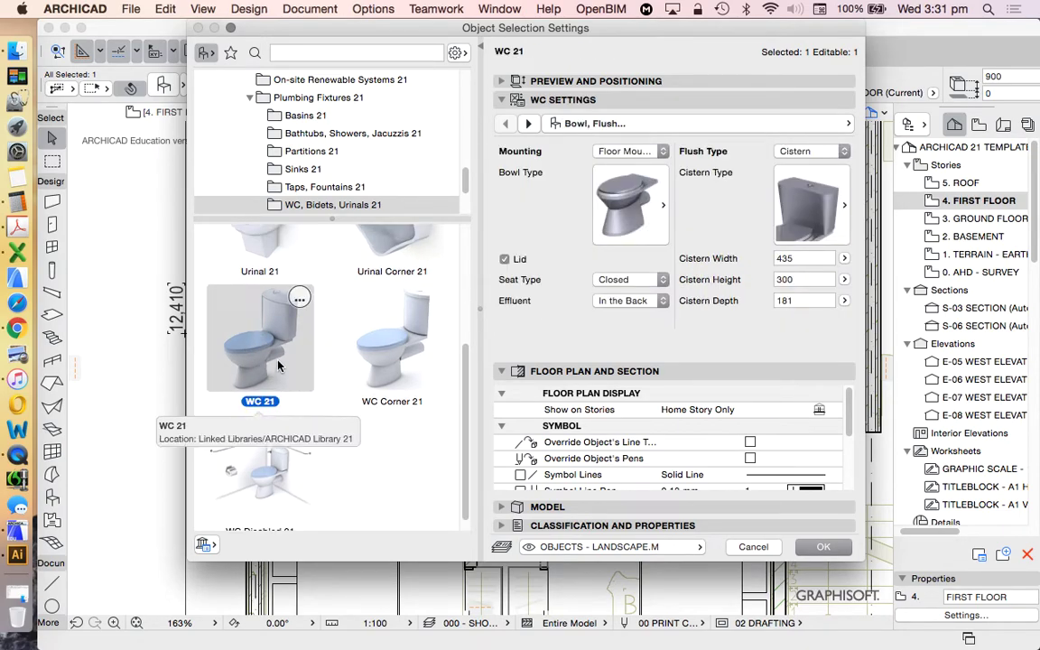
scroll(255, 395, up, 5)
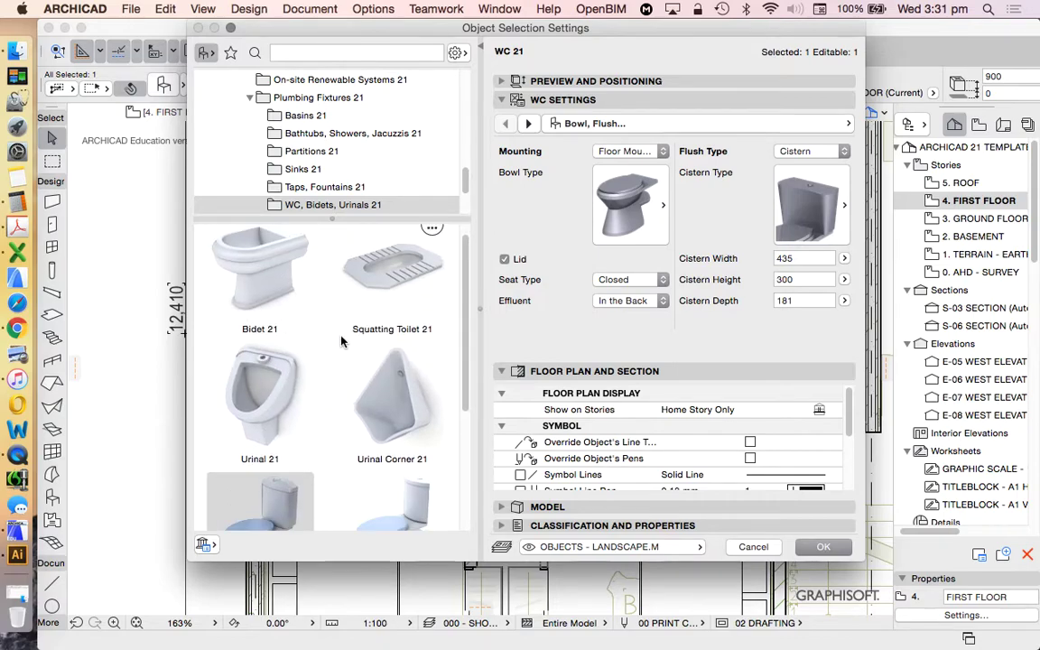
scroll(271, 325, down, 5)
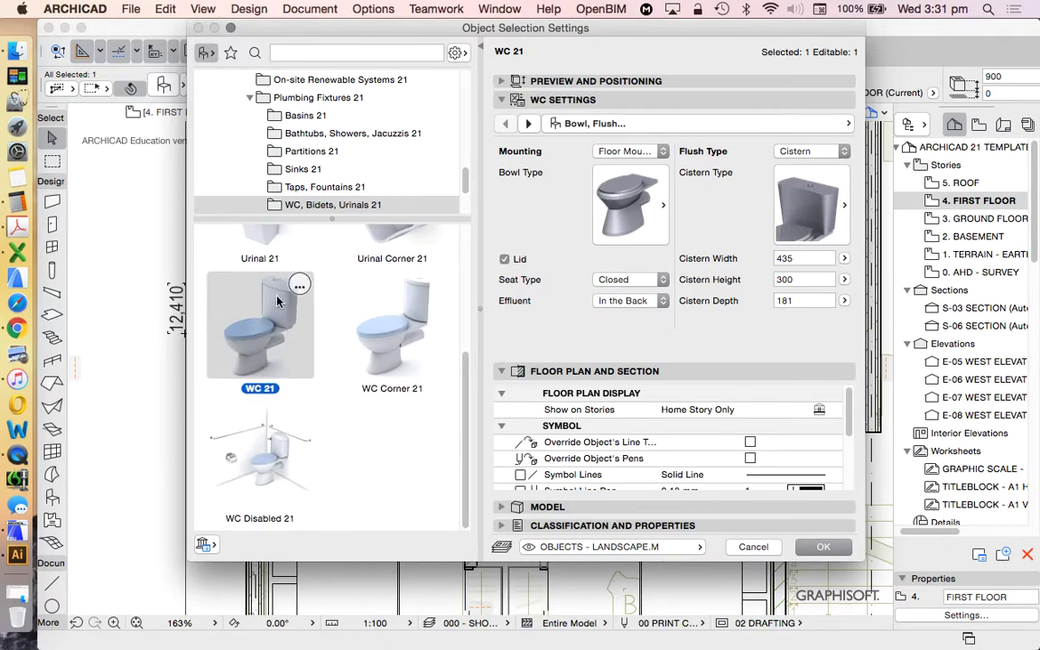
scroll(278, 301, up, 3)
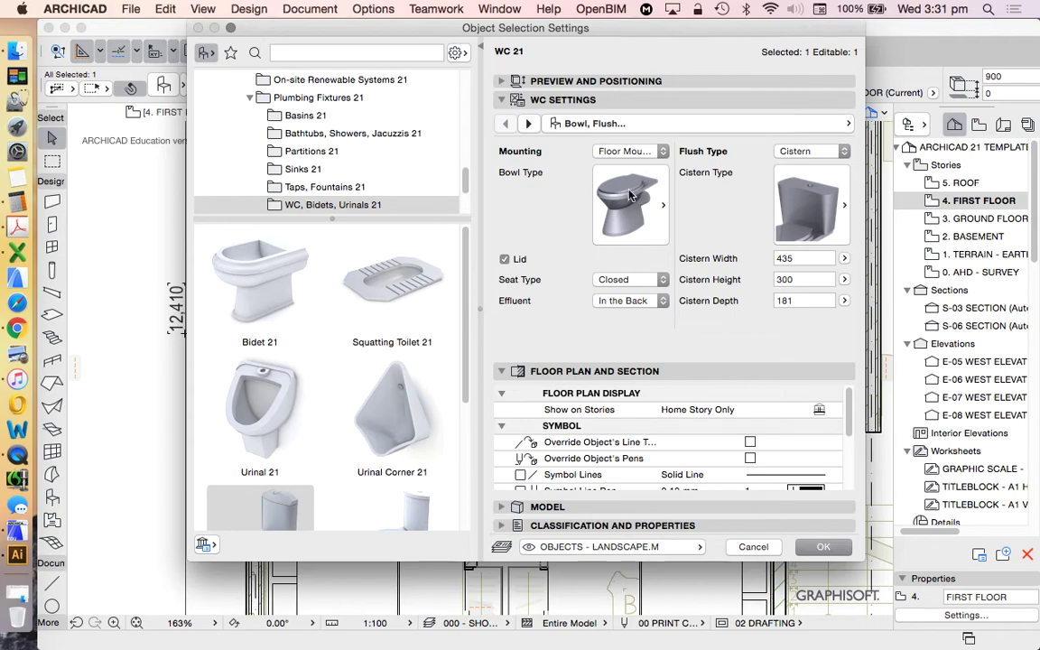
click(832, 192)
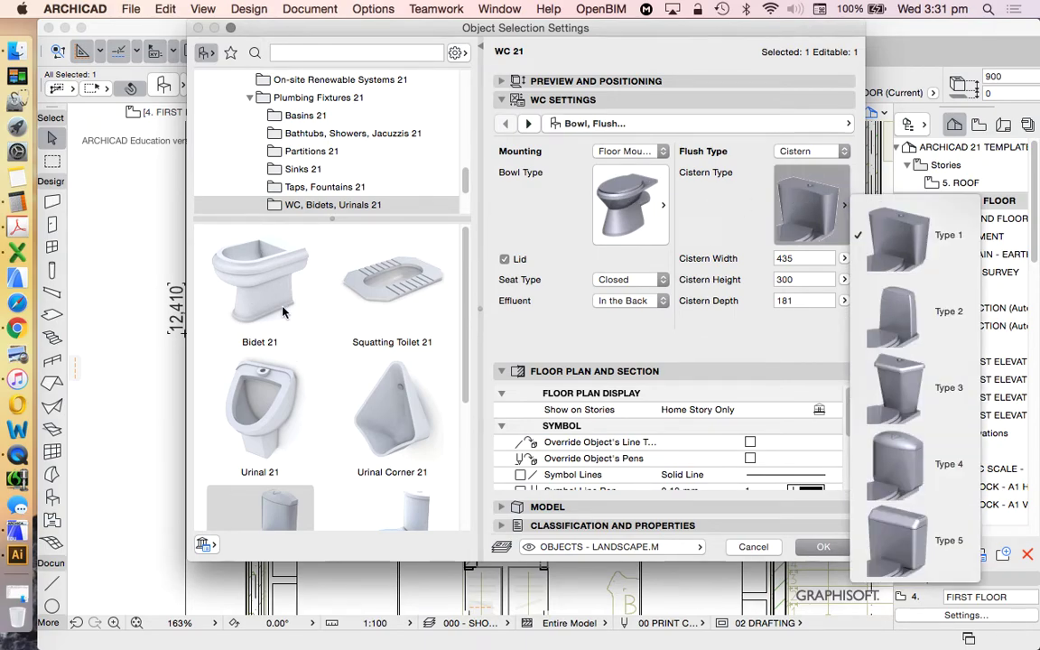
click(323, 380)
scroll(283, 328, down, 5)
scroll(278, 406, up, 5)
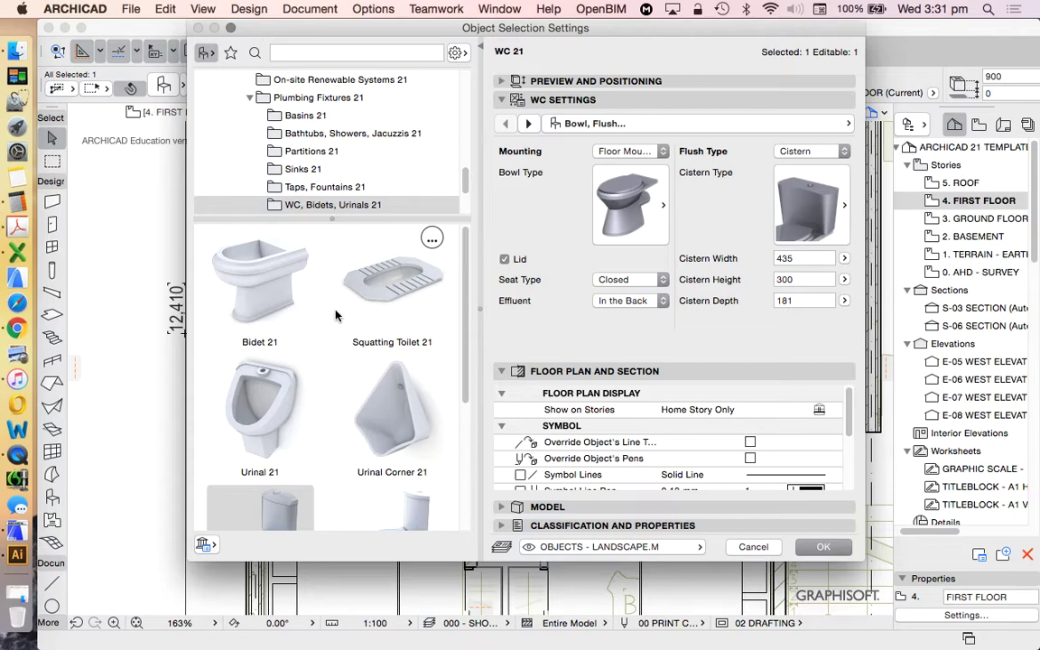
Set WC 21 to bowl Type 6 with an in-wall carrier flush and apply the settings to the copied cabinet
scroll(307, 379, down, 2)
click(632, 205)
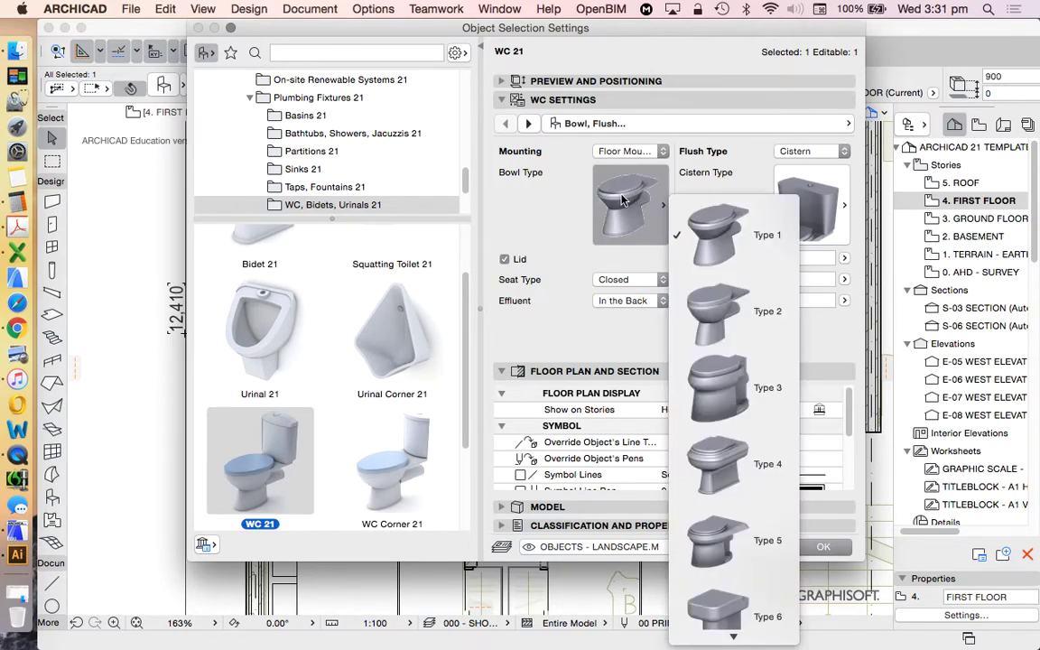
click(746, 582)
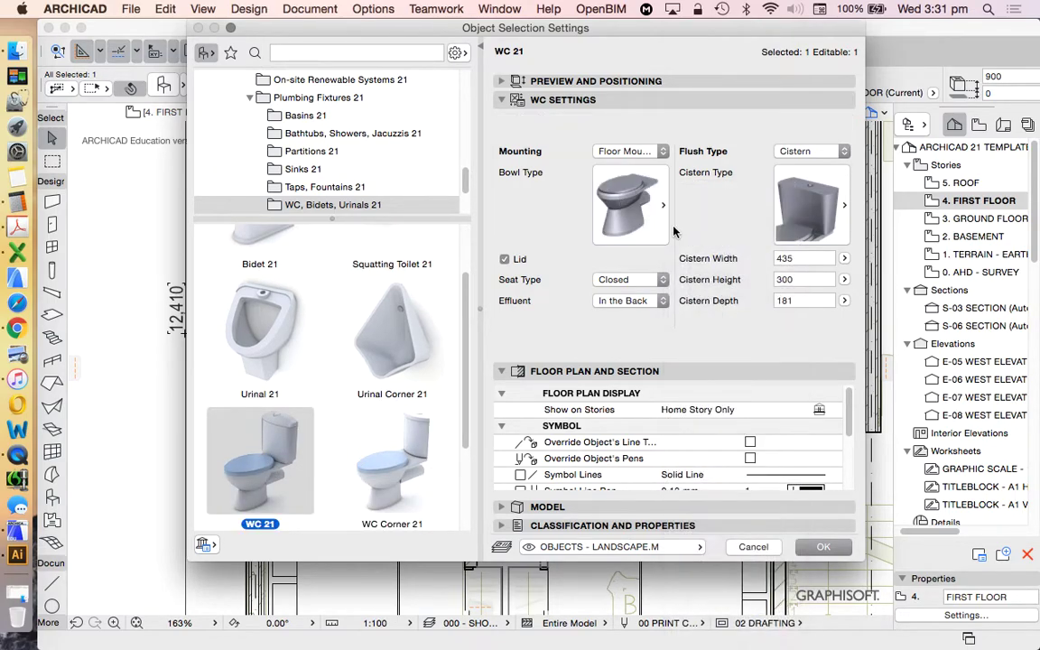
click(839, 151)
click(828, 163)
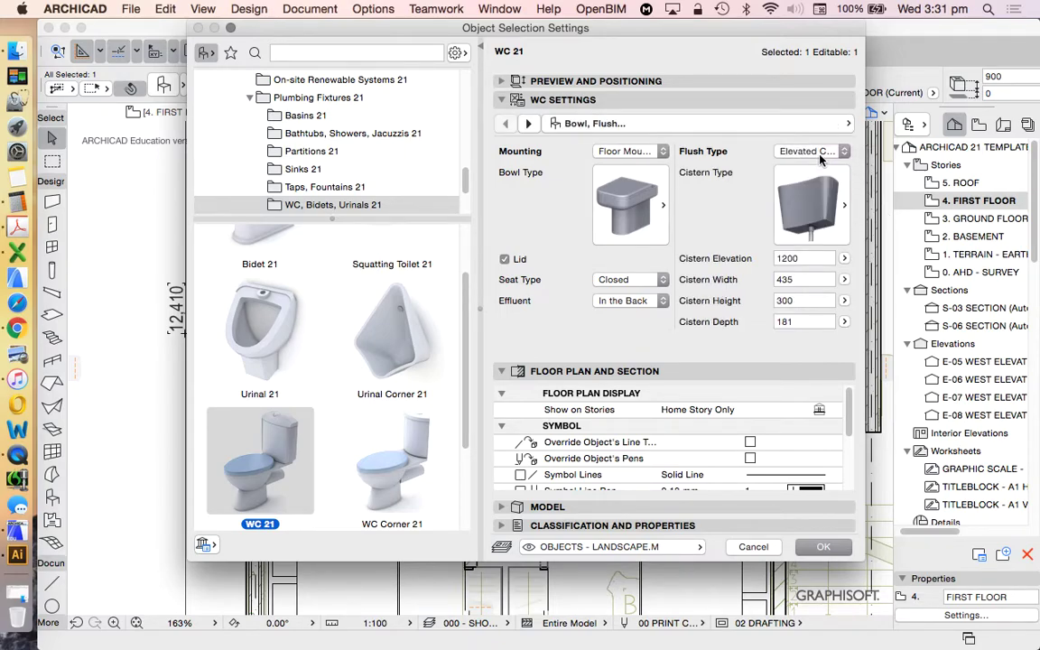
click(814, 152)
click(817, 164)
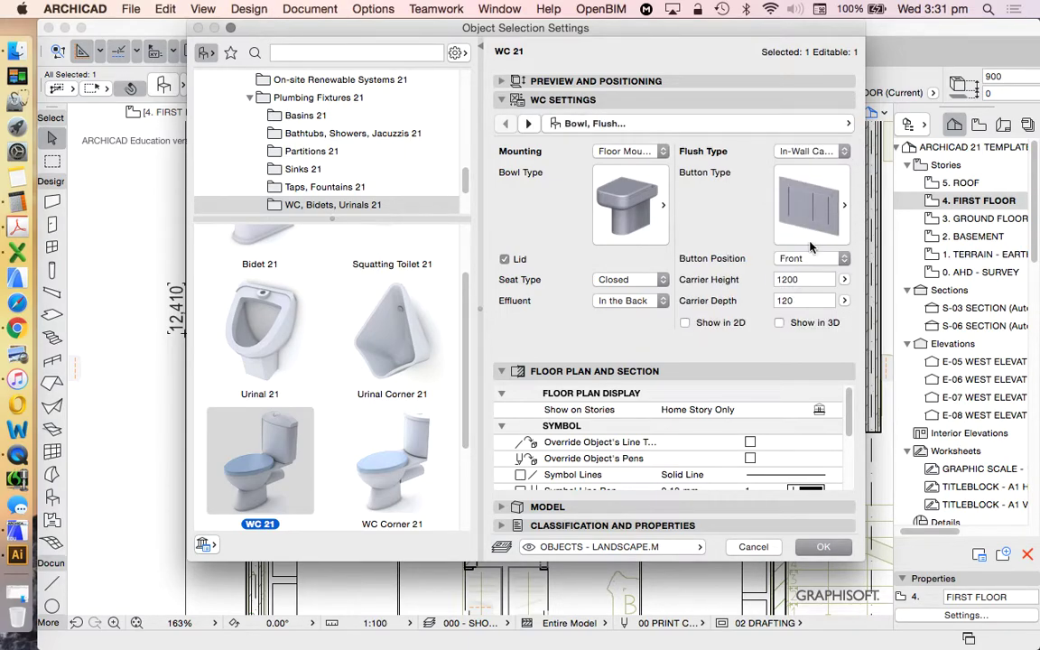
click(826, 546)
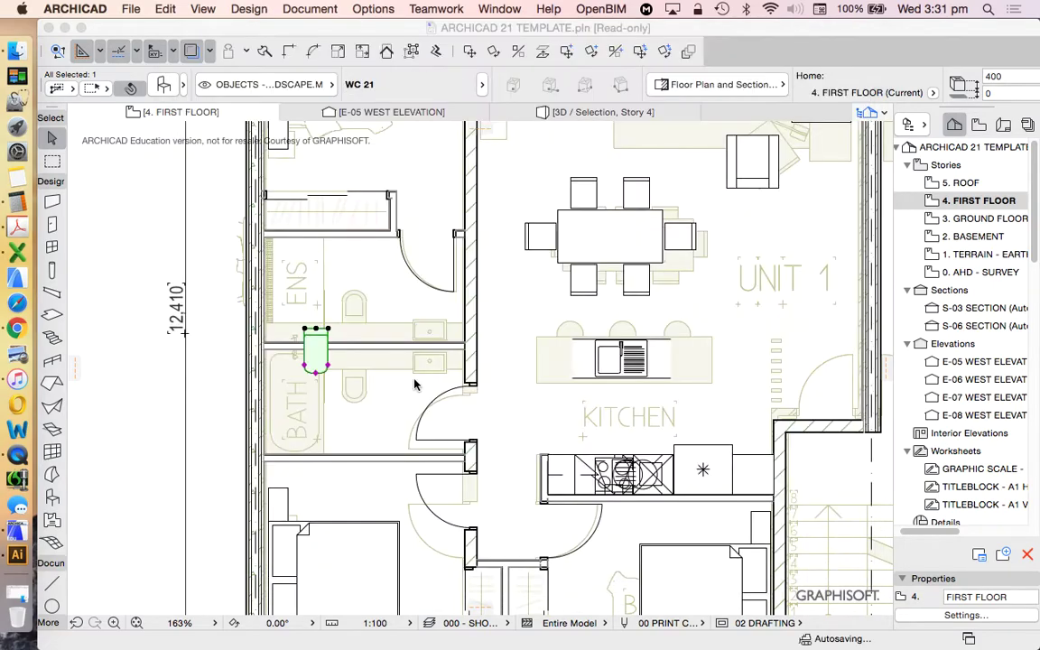
Rotate the WC 180° so that it faces into the ensuite
scroll(431, 239, up, 4)
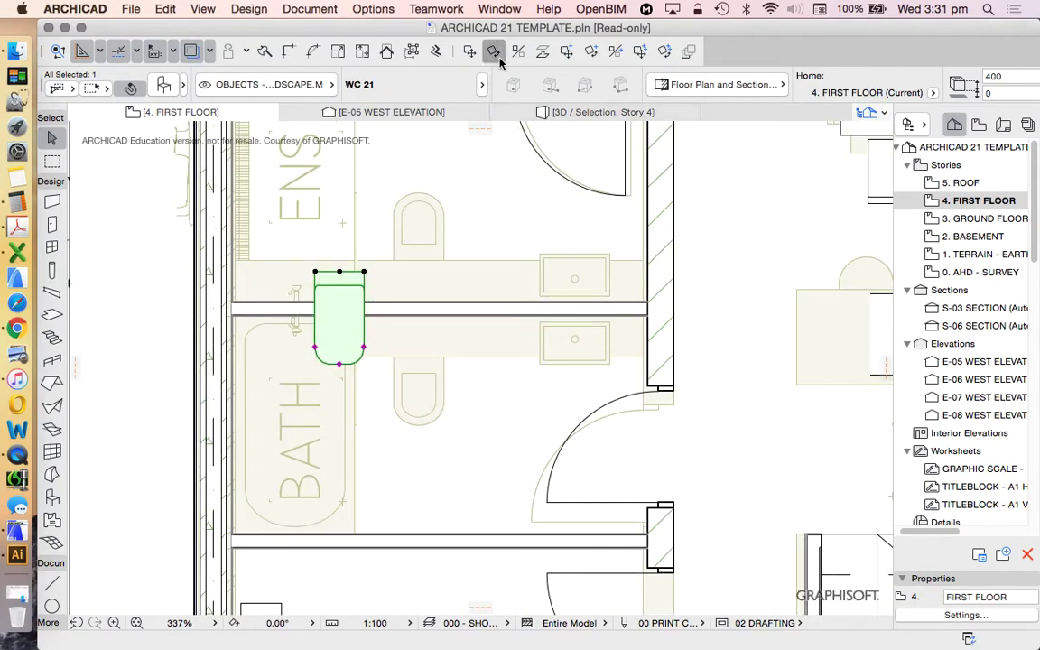
click(438, 51)
click(393, 260)
click(451, 260)
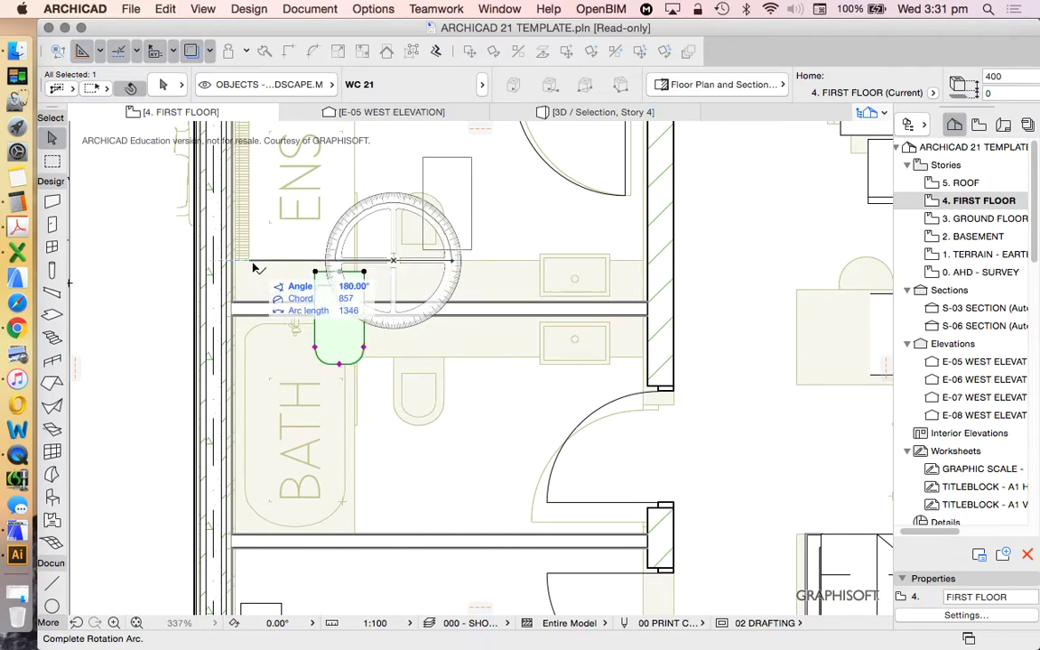
click(274, 260)
Turn off the lid in the WC's settings
click(159, 84)
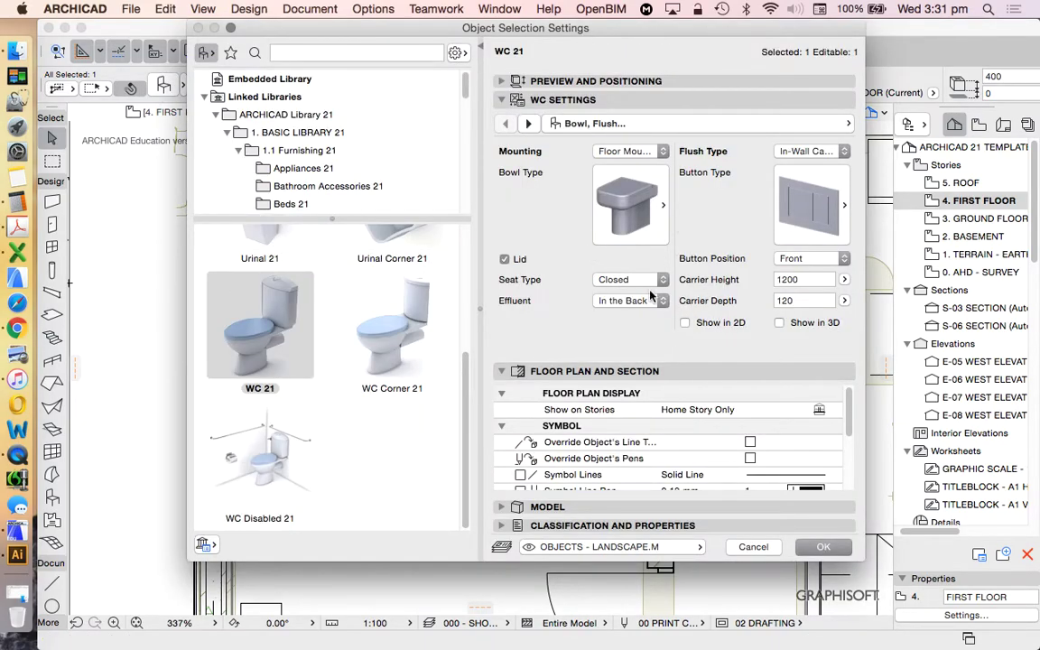
click(504, 259)
click(822, 548)
Move the WC by the middle of its back edge onto the ensuite's wall at the traced toilet
scroll(486, 271, up, 2)
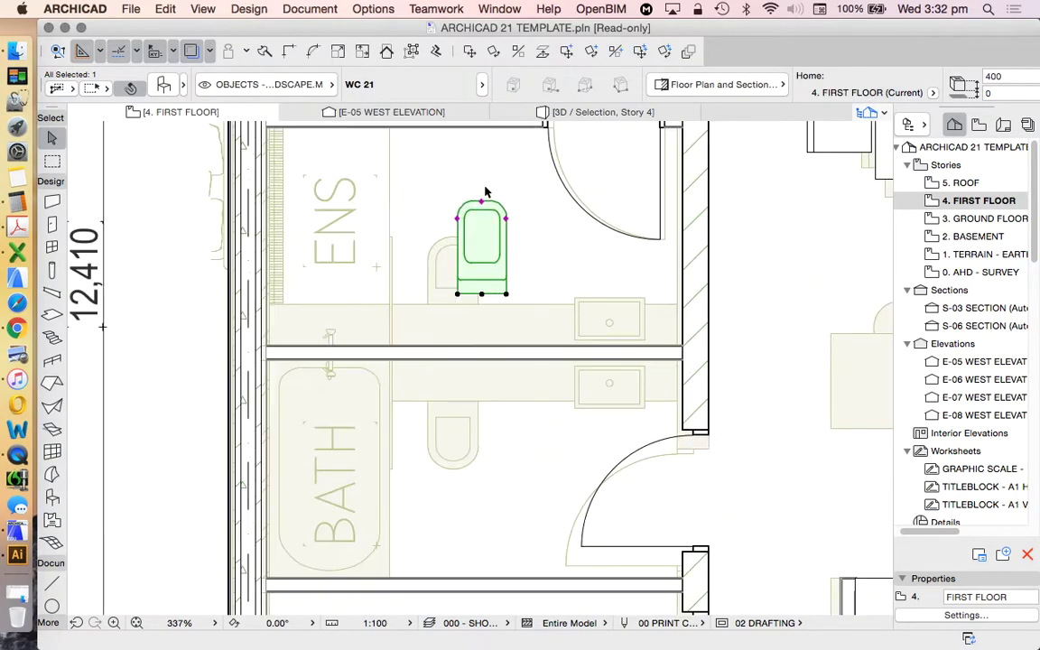
click(472, 51)
click(483, 294)
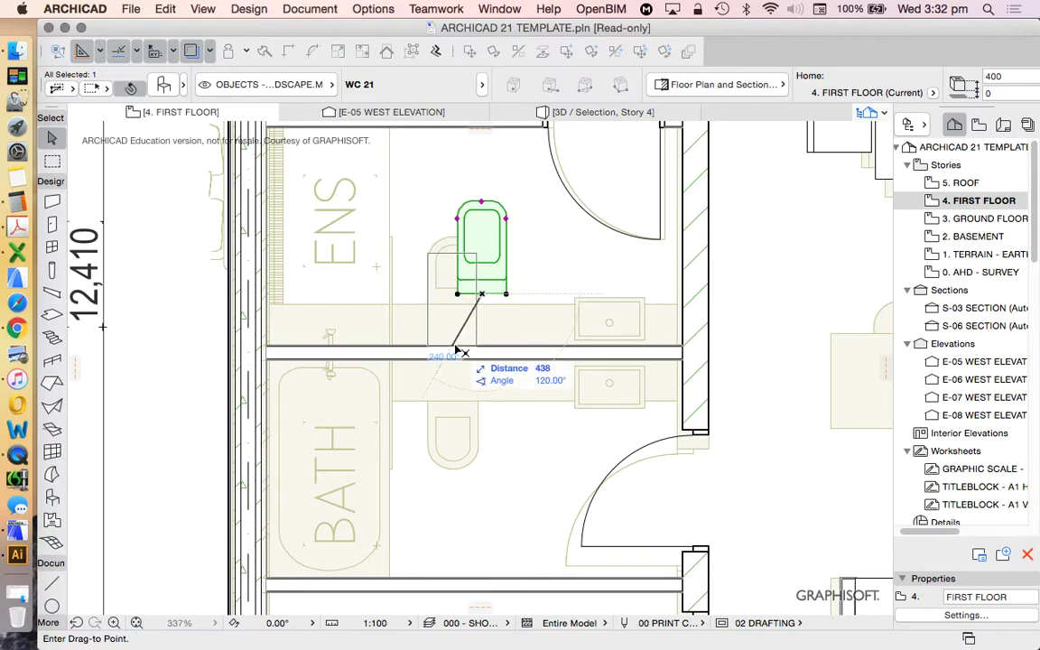
click(451, 345)
click(505, 254)
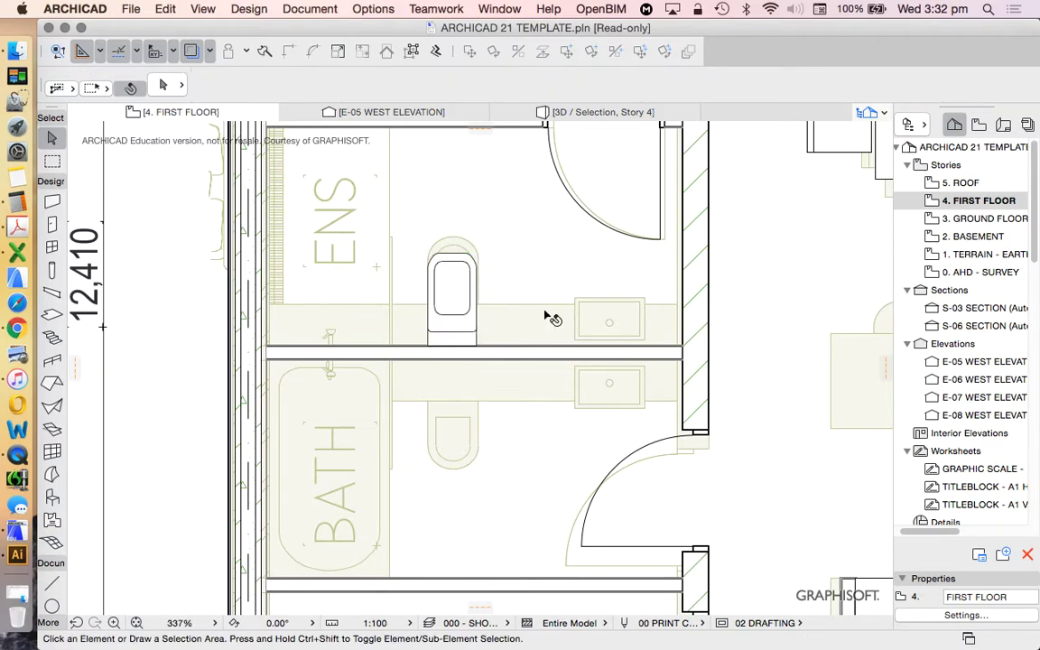
Copy the WC horizontally along the ensuite's wall onto the traced basin
scroll(561, 327, down, 2)
scroll(571, 315, up, 2)
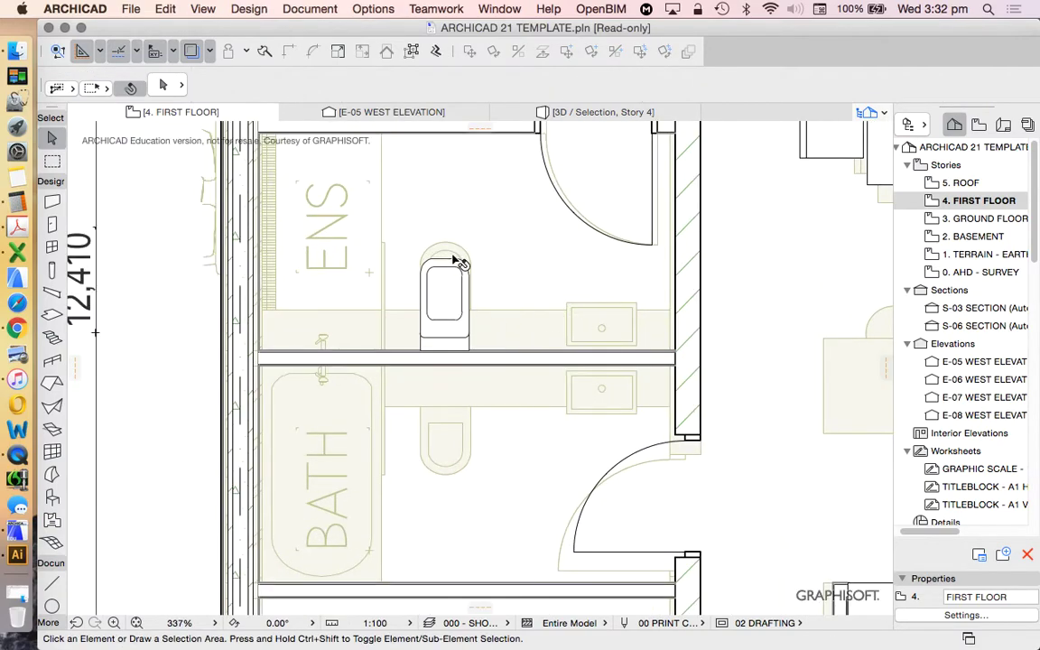
click(464, 260)
click(492, 291)
click(433, 223)
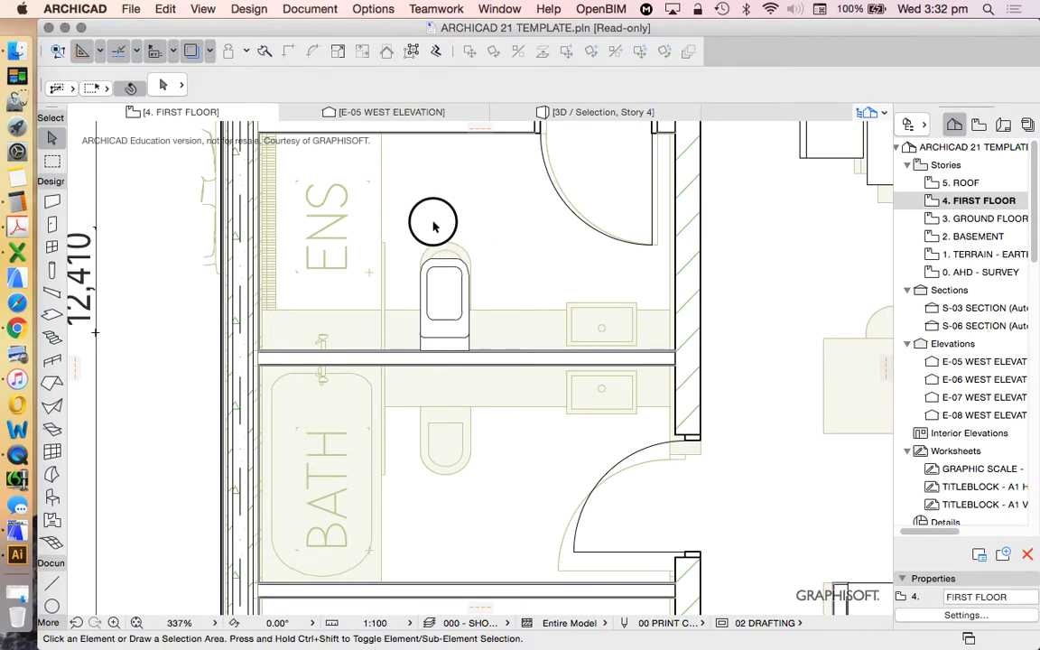
click(504, 287)
click(510, 51)
click(427, 304)
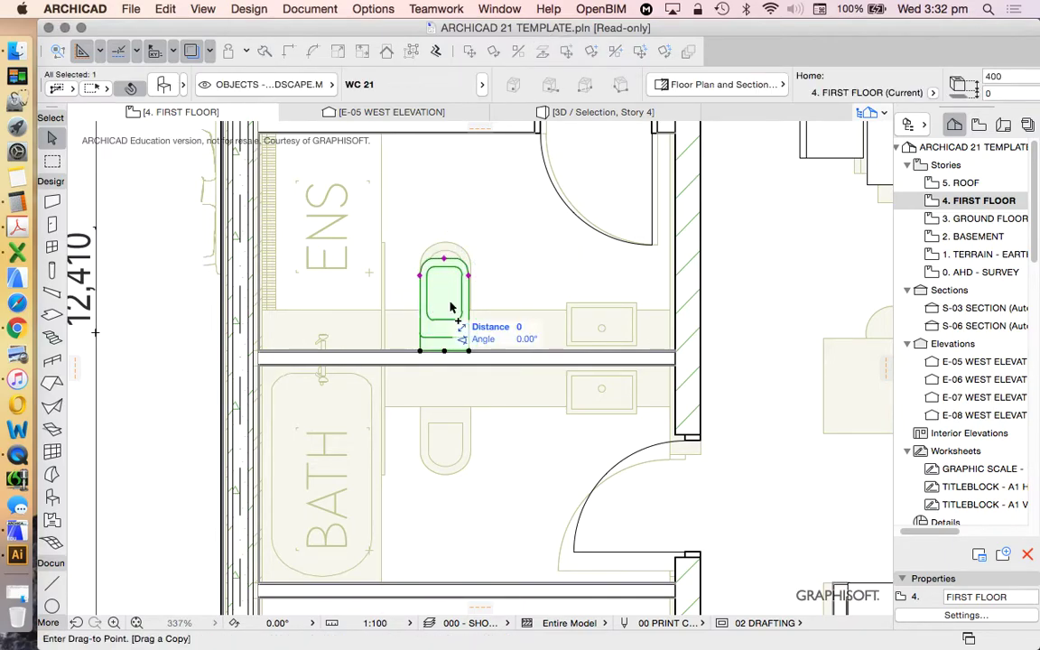
click(582, 304)
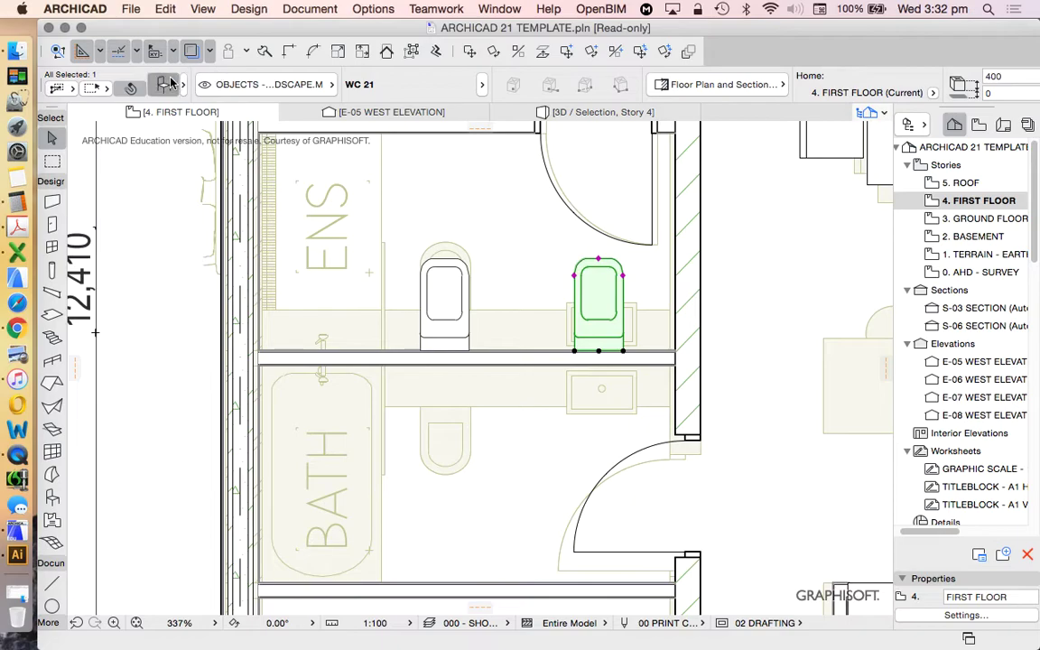
Open the copied WC's settings and go to the Basins 21 folder of the mechanical plumbing fixtures
key(super+t)
scroll(327, 322, up, 2)
scroll(341, 181, down, 2)
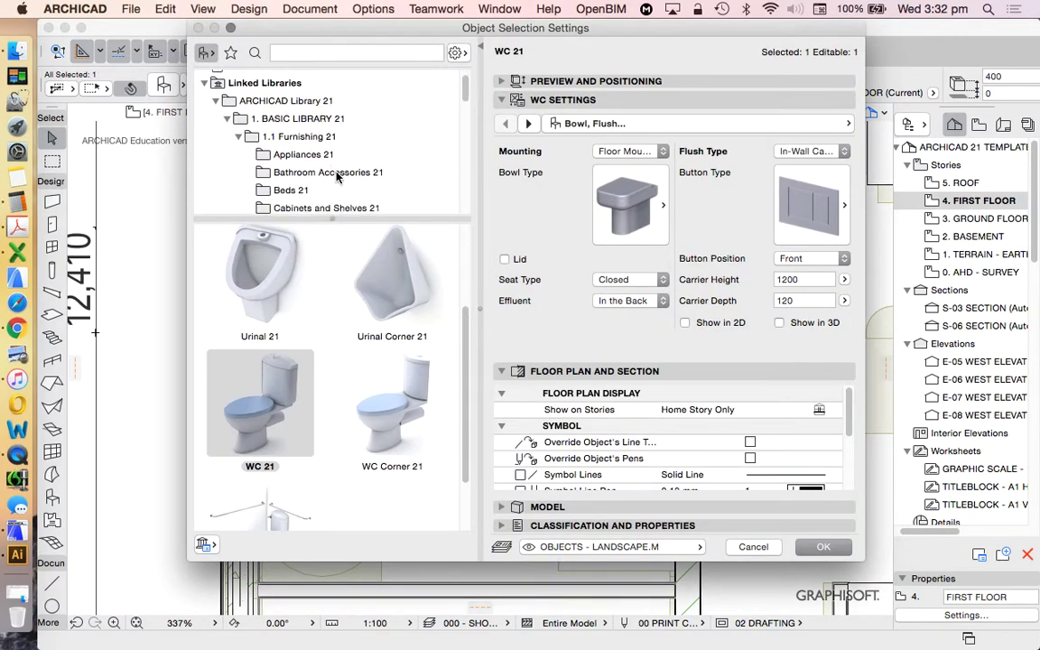
scroll(352, 163, down, 5)
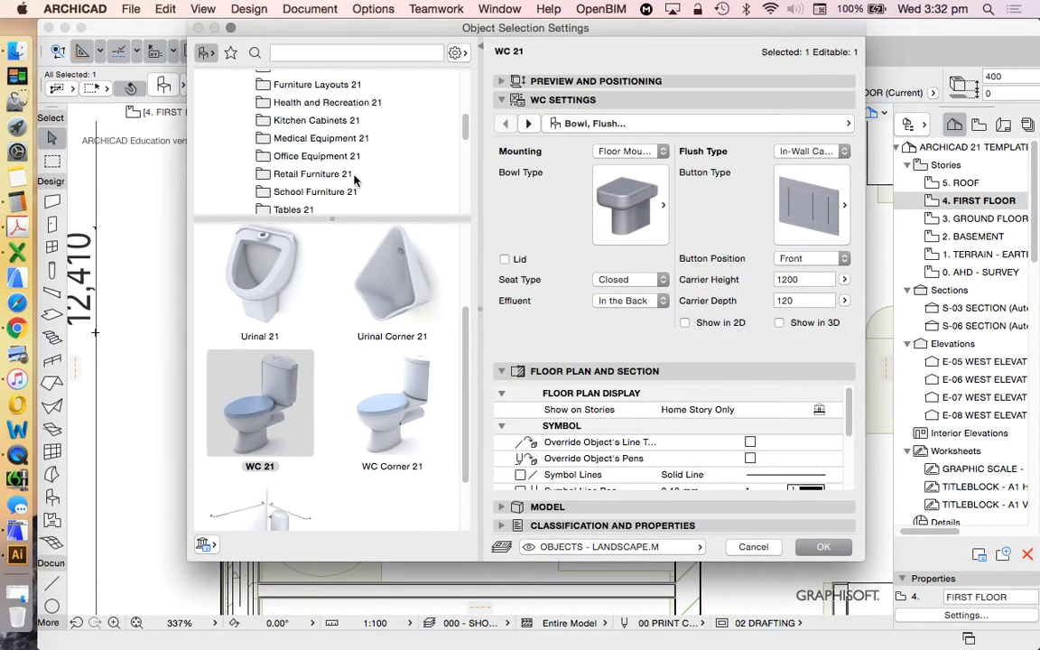
scroll(352, 181, up, 3)
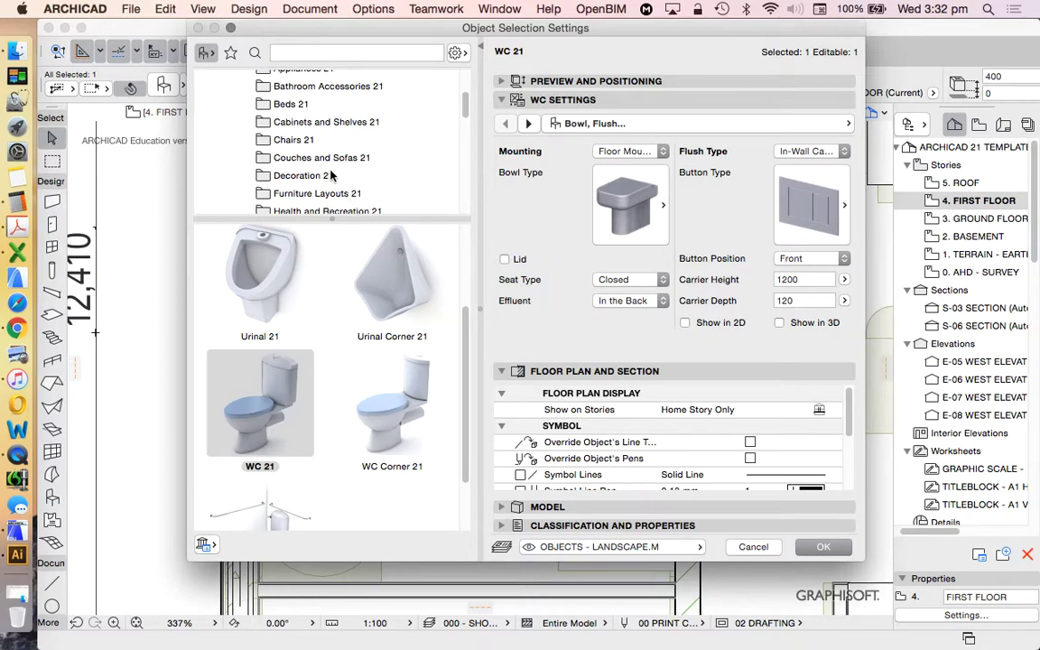
scroll(331, 171, down, 4)
click(307, 200)
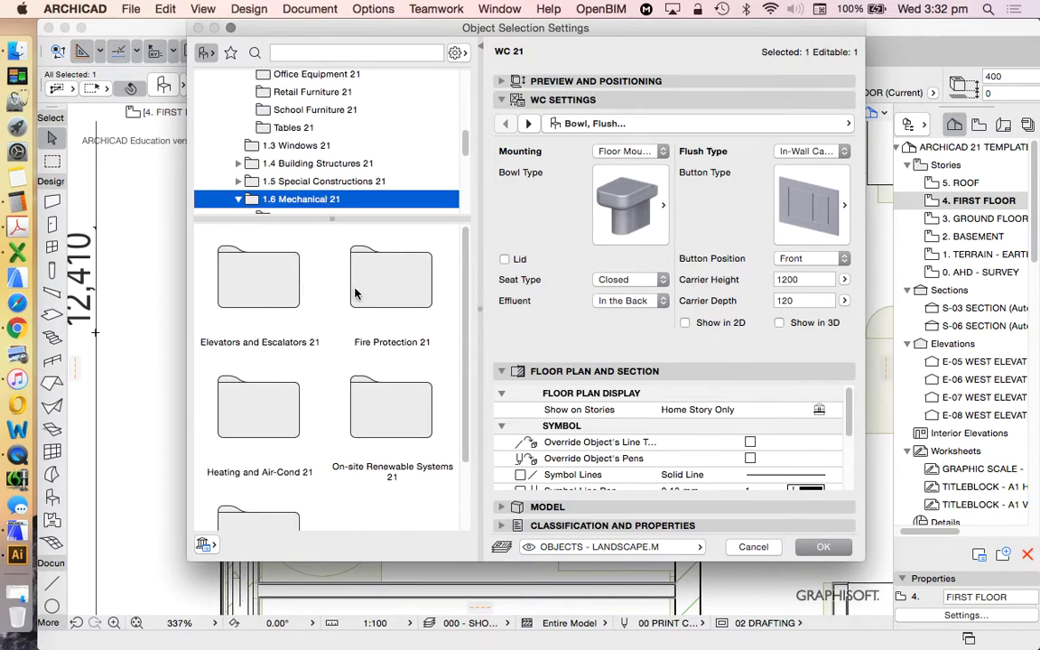
scroll(356, 293, down, 2)
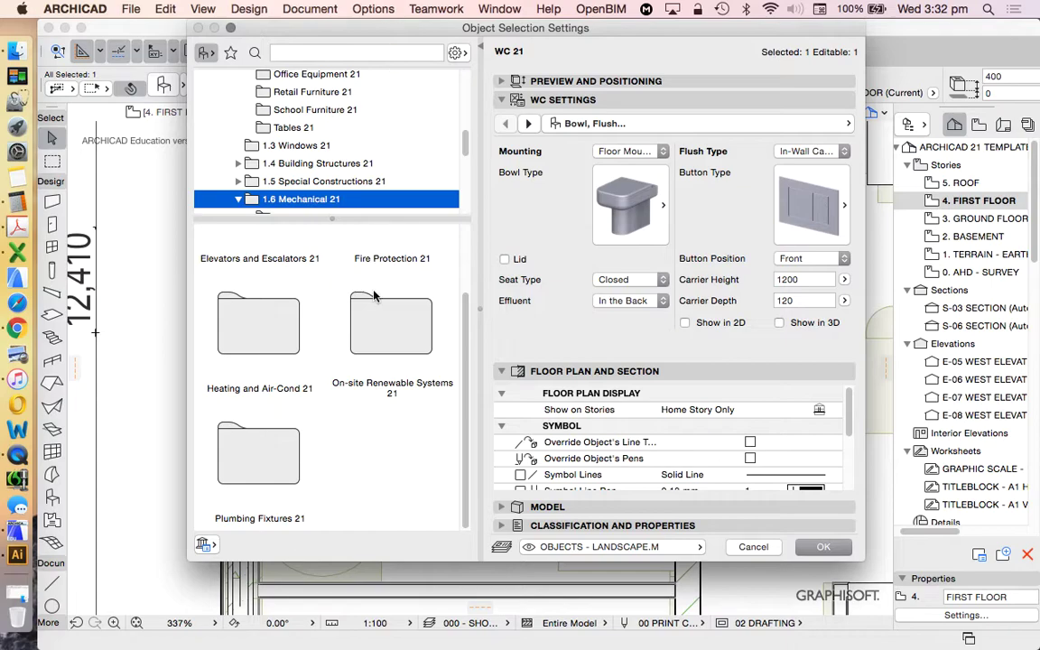
double_click(255, 453)
double_click(262, 275)
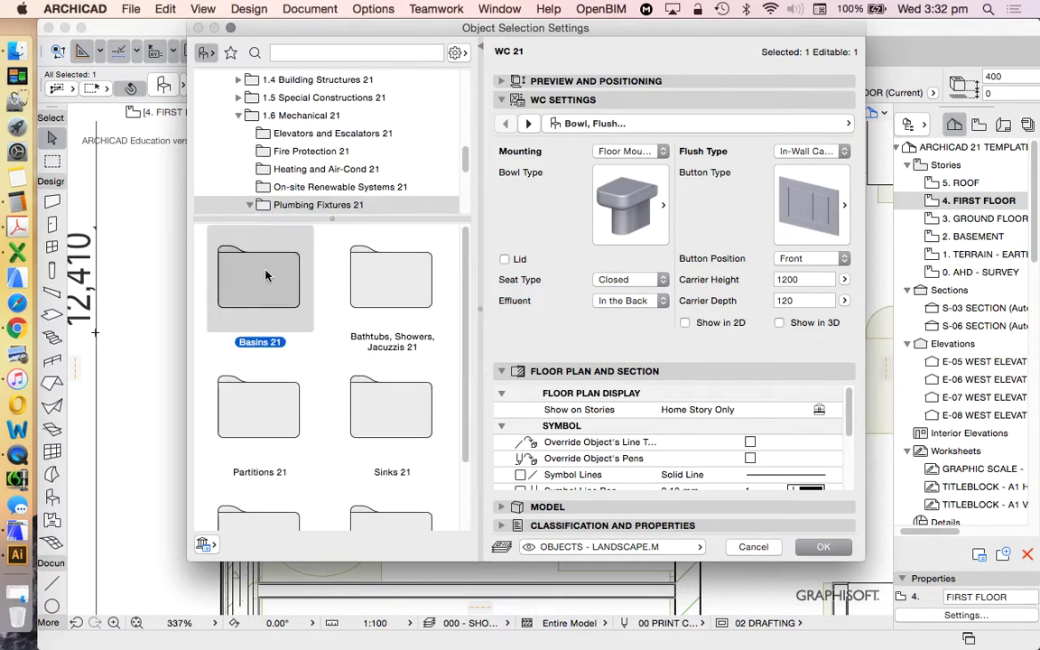
Compare the basin objects in the folder, including the Rectangular type of Basin 21 and Basin Cabinet 21
scroll(397, 307, down, 3)
scroll(405, 300, up, 1)
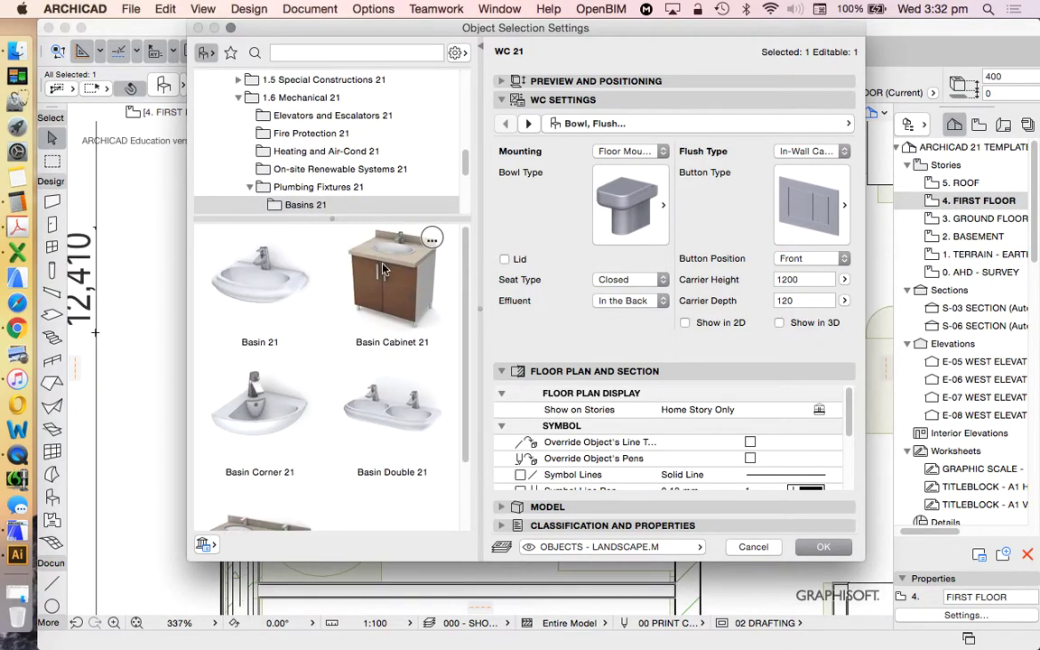
scroll(402, 273, down, 2)
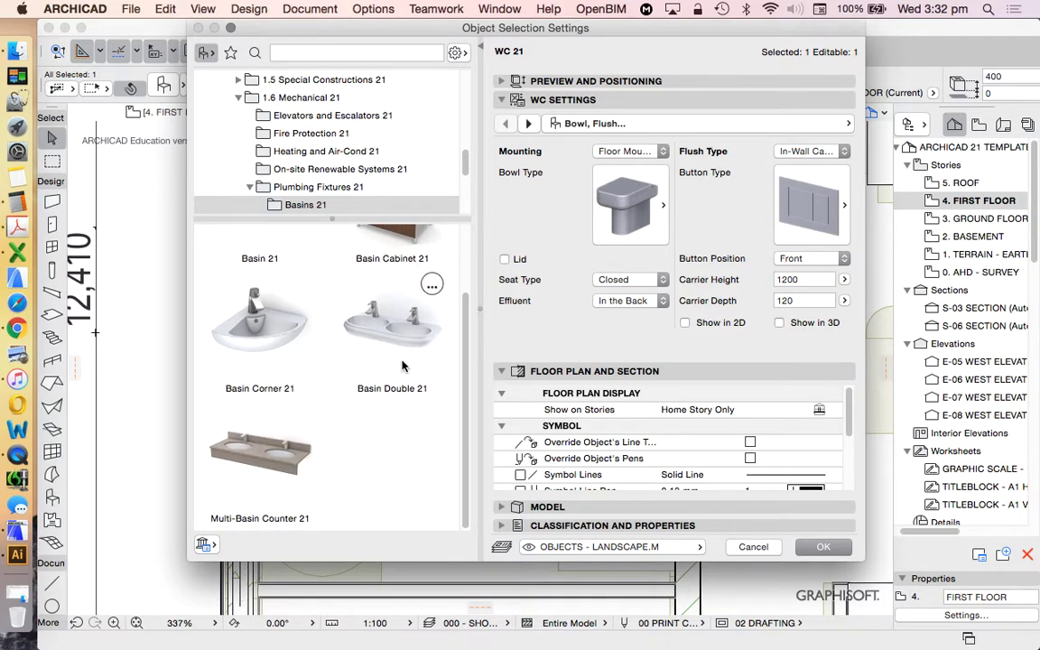
scroll(403, 366, up, 2)
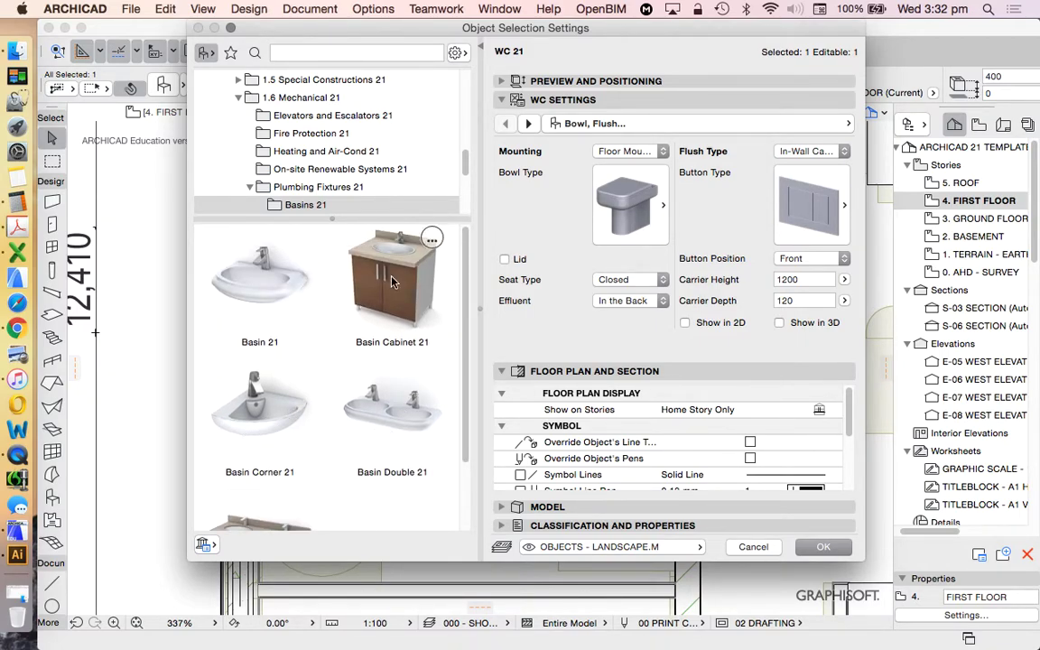
scroll(391, 282, down, 1)
scroll(361, 289, up, 1)
click(241, 261)
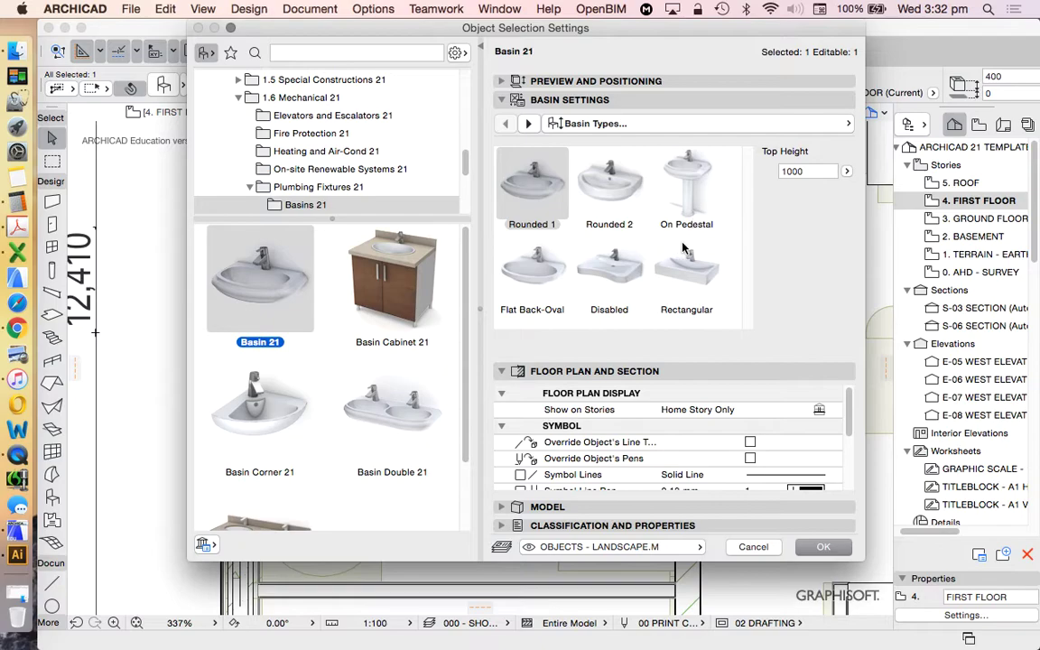
click(681, 285)
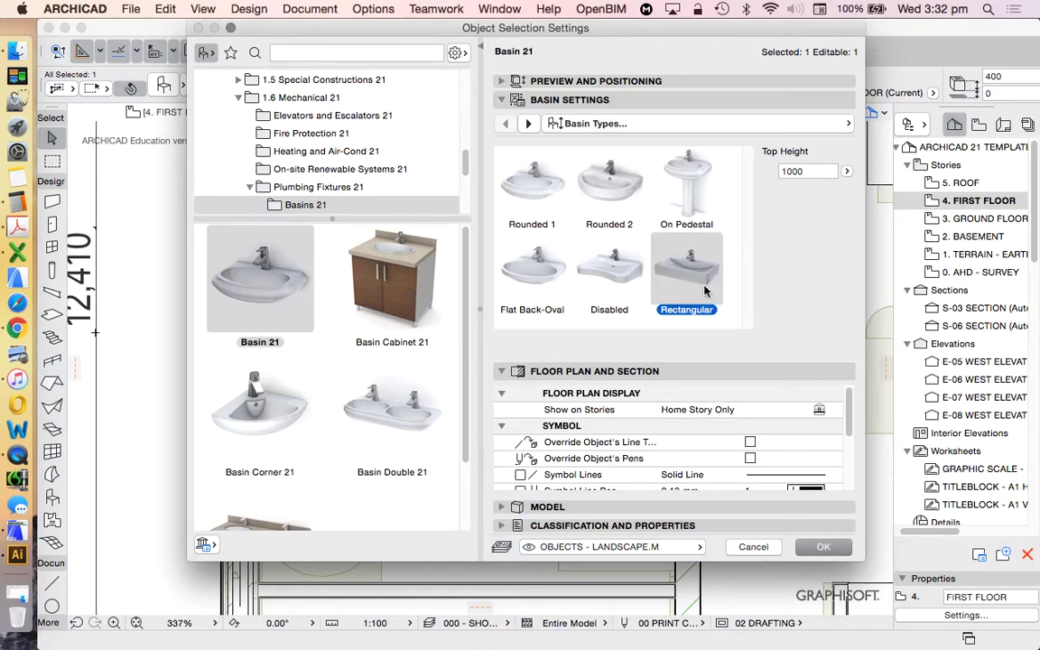
click(395, 284)
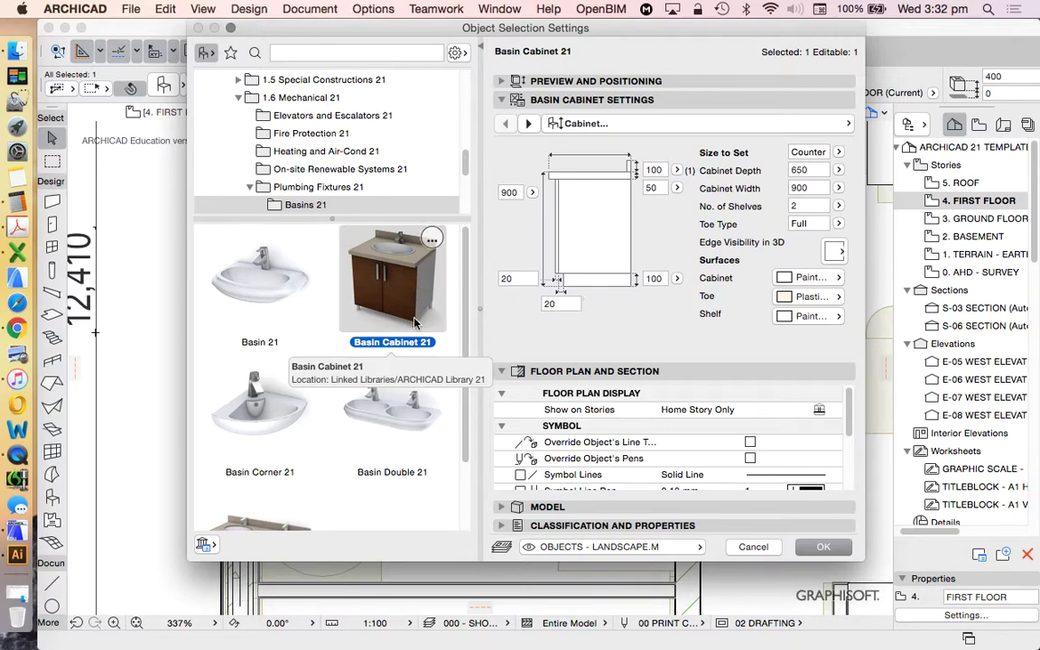
scroll(269, 316, down, 3)
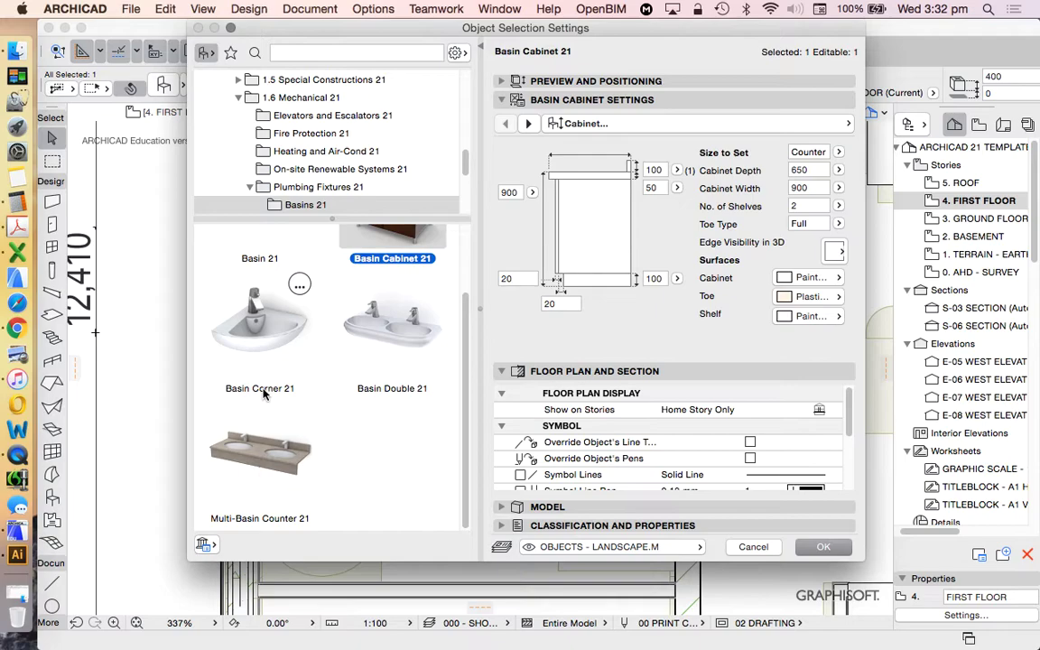
scroll(274, 379, up, 3)
Replace the copied WC with Basin 21 of the Rectangular type
click(291, 283)
click(686, 270)
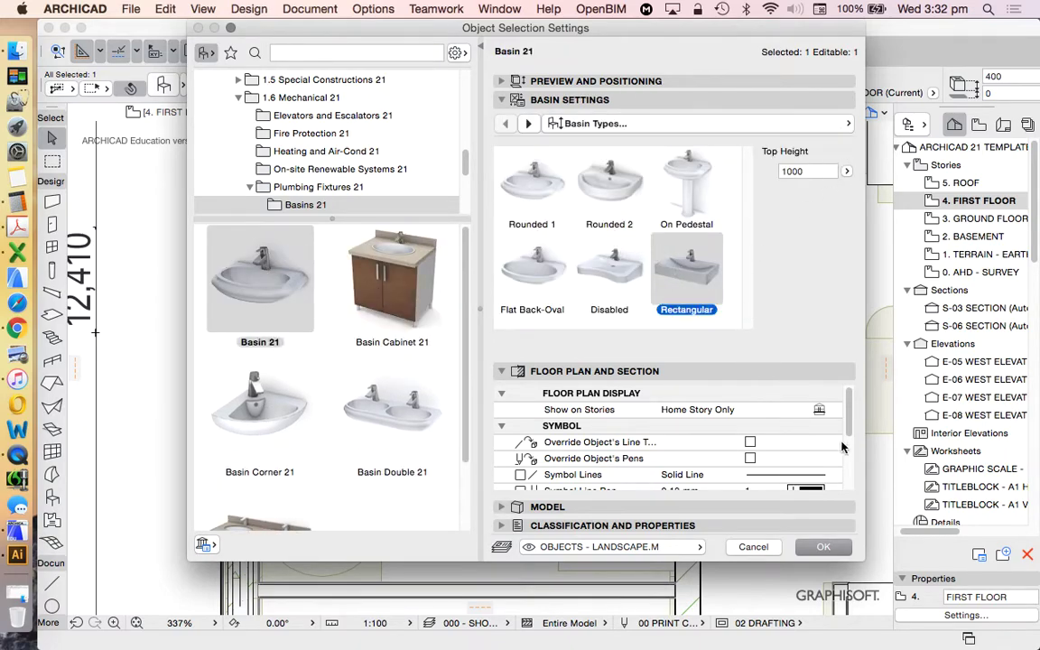
click(823, 546)
Shift the basin slightly along the ensuite's wall, away from the hatched side wall
scroll(657, 365, up, 3)
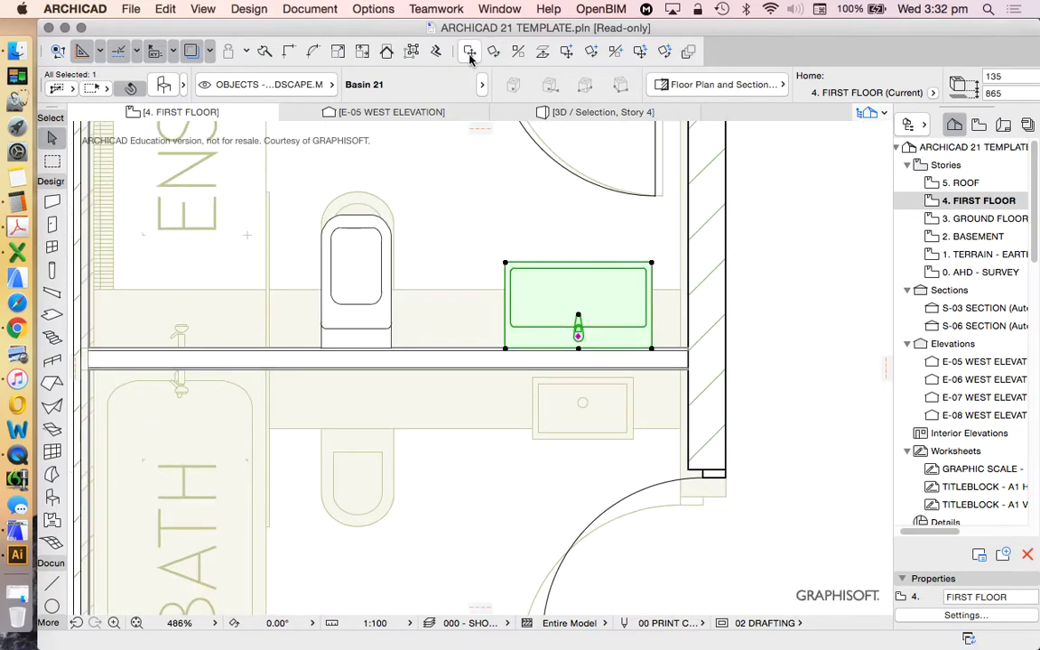
click(423, 50)
click(582, 253)
click(573, 256)
Copy the basin horizontally past the WC into the ensuite's traced shower area
scroll(592, 262, down, 5)
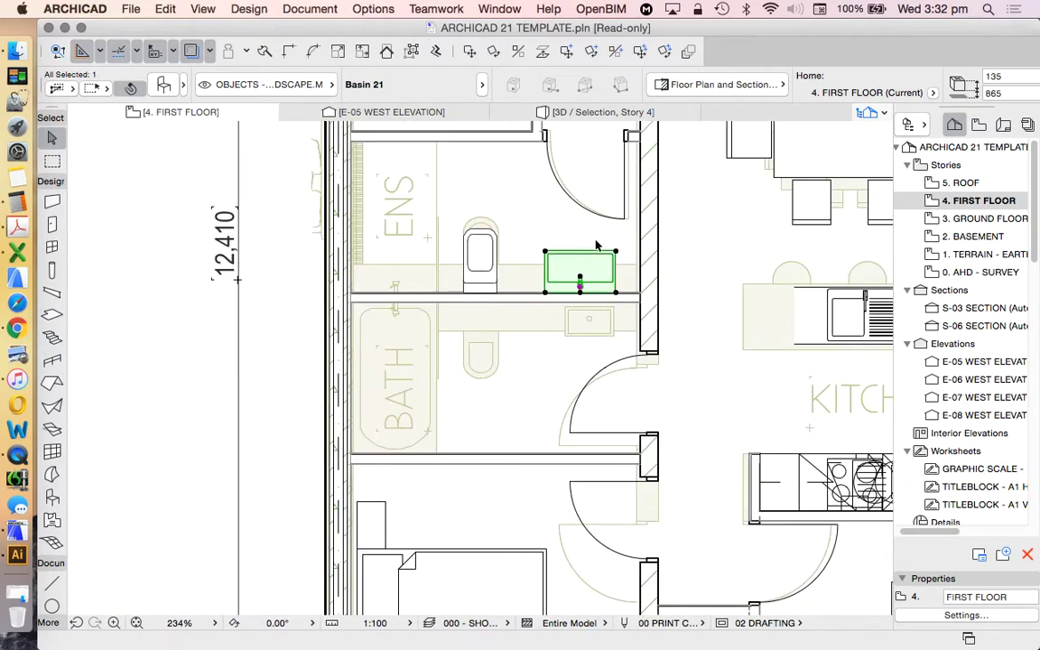
scroll(511, 357, up, 1)
click(566, 52)
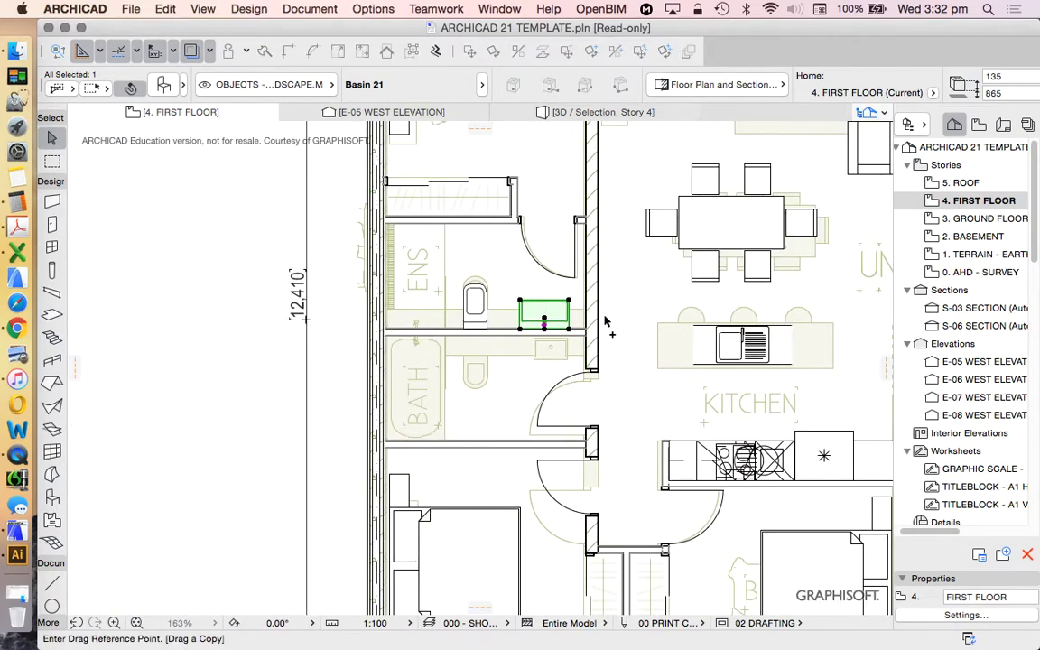
click(586, 320)
click(461, 320)
Open the object settings of the copied basin in the shower area and browse to the Taps, Fountains 21 library folder
click(164, 86)
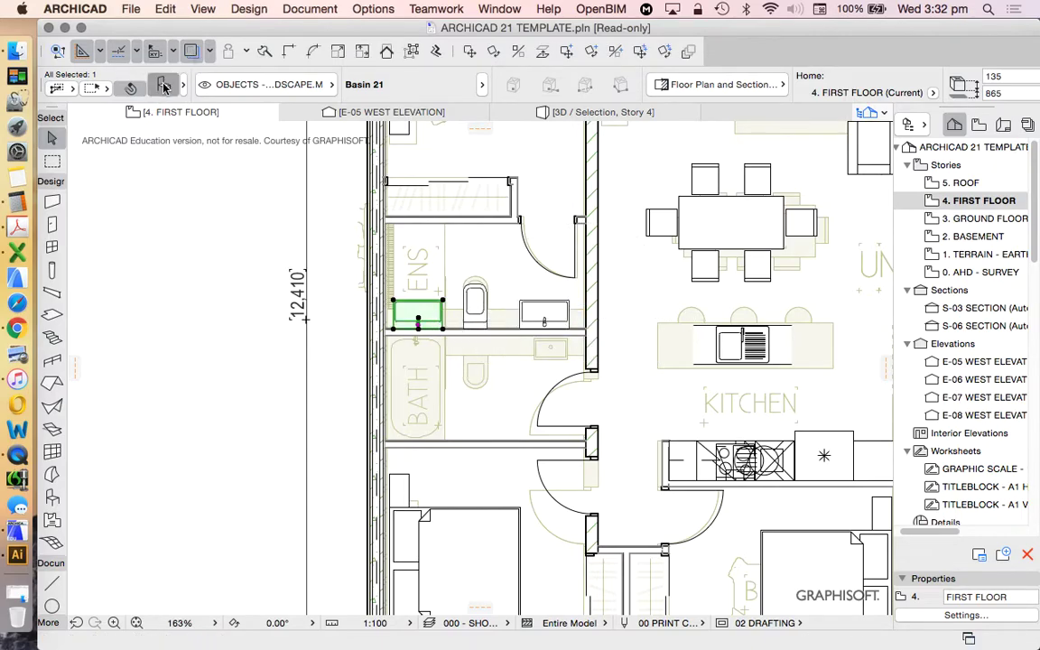
scroll(352, 289, down, 3)
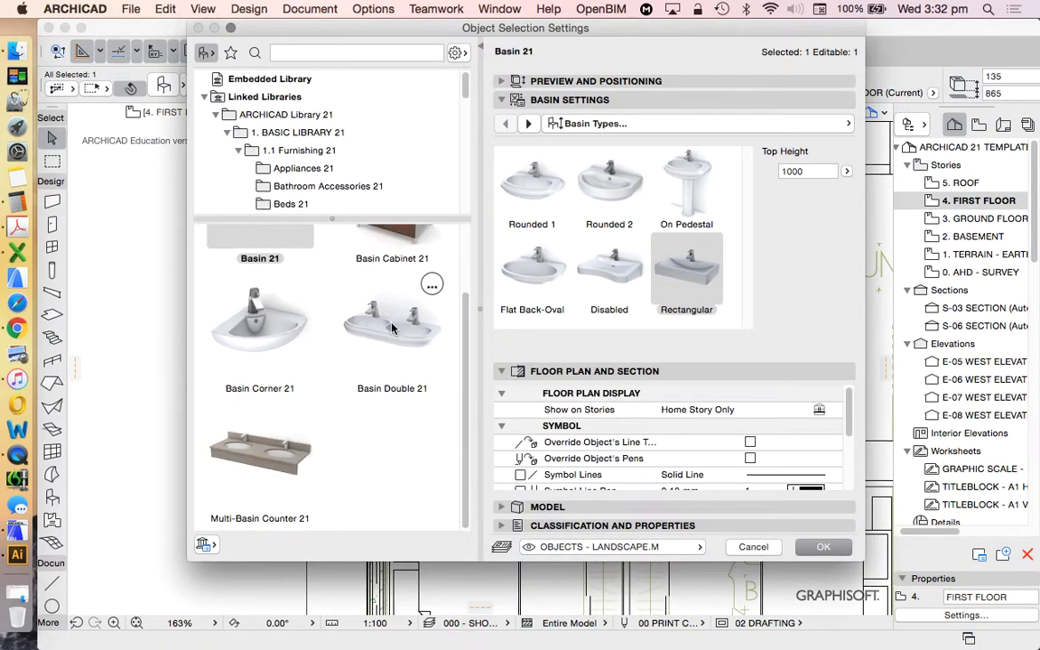
scroll(352, 288, up, 3)
scroll(334, 167, down, 15)
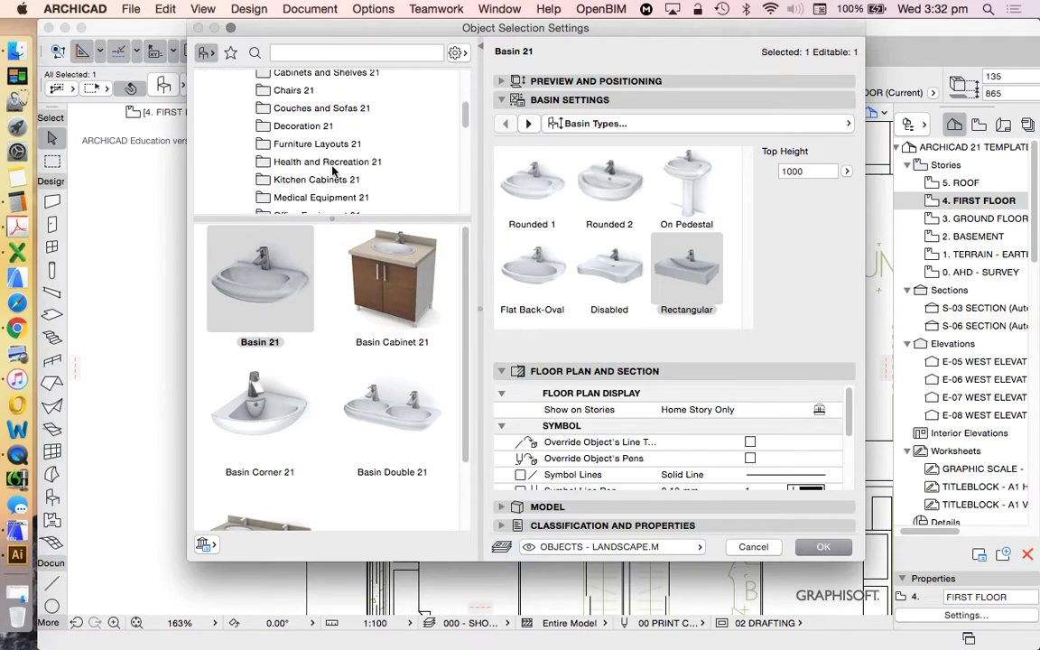
scroll(331, 160, down, 5)
scroll(316, 149, up, 8)
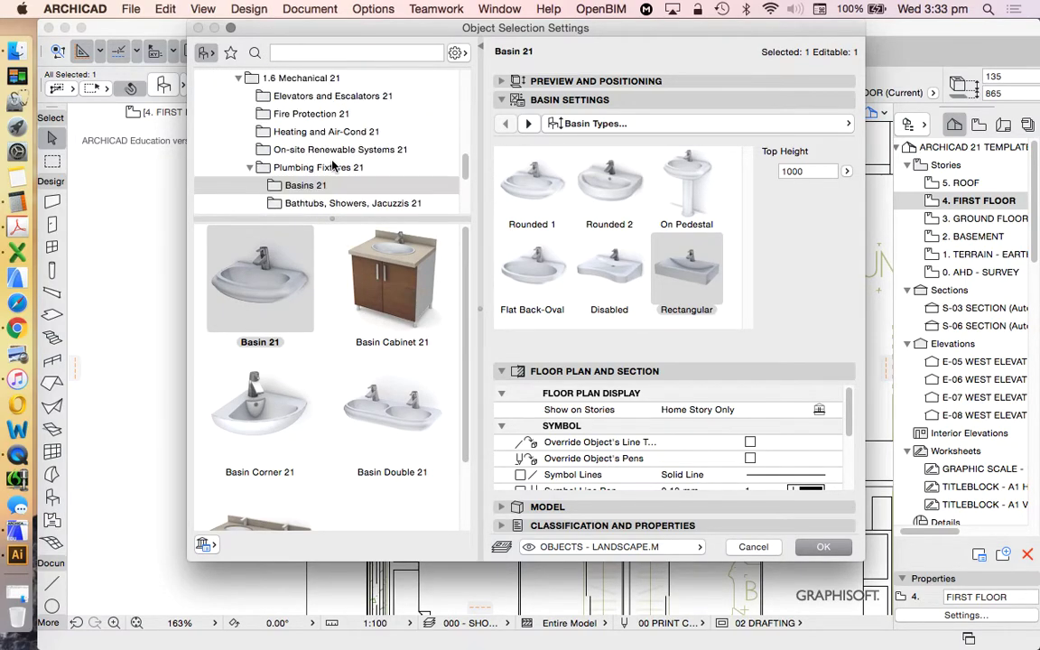
scroll(325, 146, down, 8)
scroll(330, 144, up, 1)
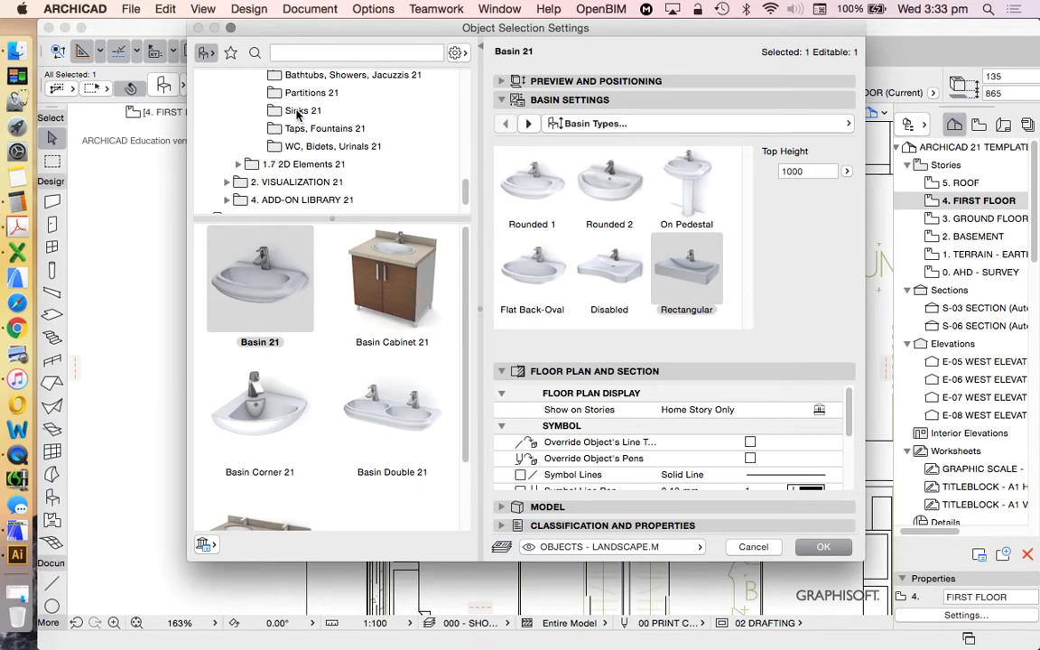
click(302, 130)
Choose Shower Kit 21 from the folder as the replacement for the copied basin
scroll(379, 261, down, 3)
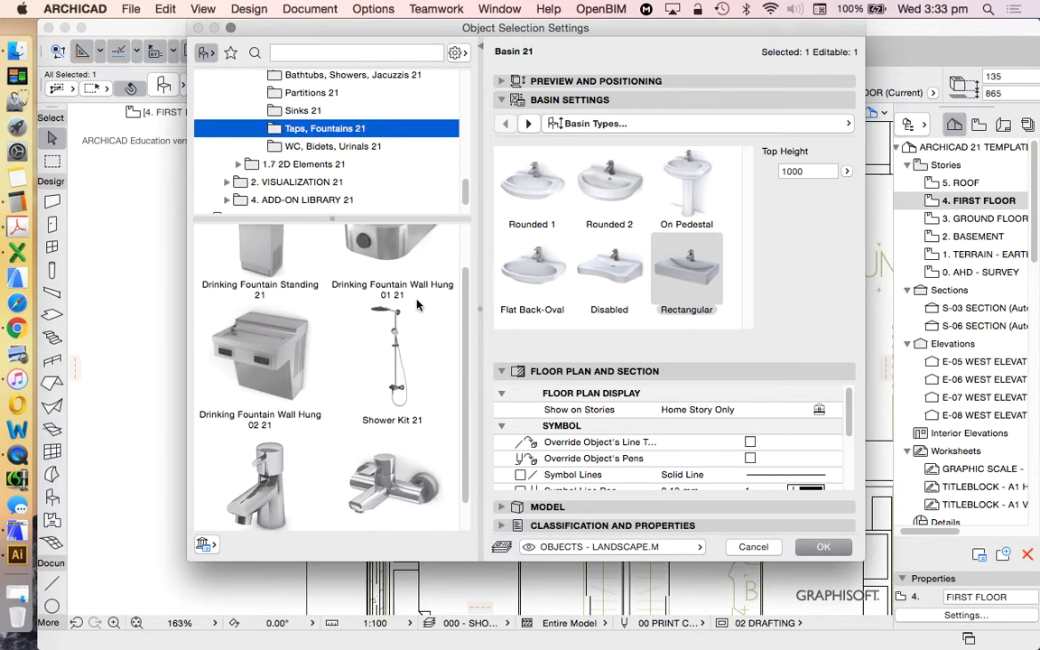
scroll(417, 310, up, 2)
scroll(390, 191, up, 1)
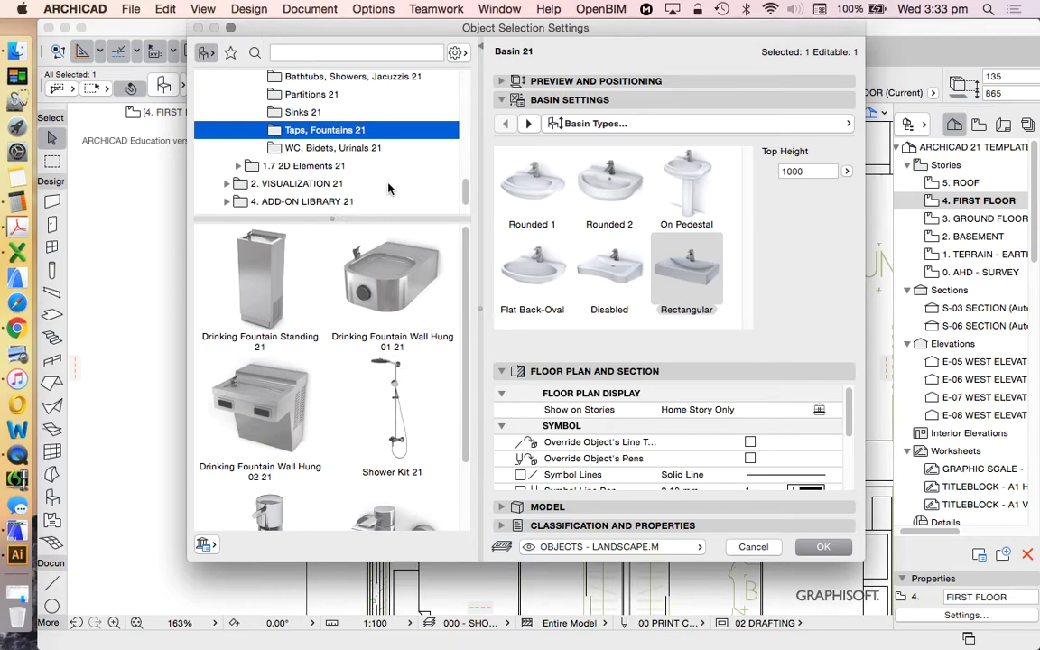
scroll(465, 397, down, 2)
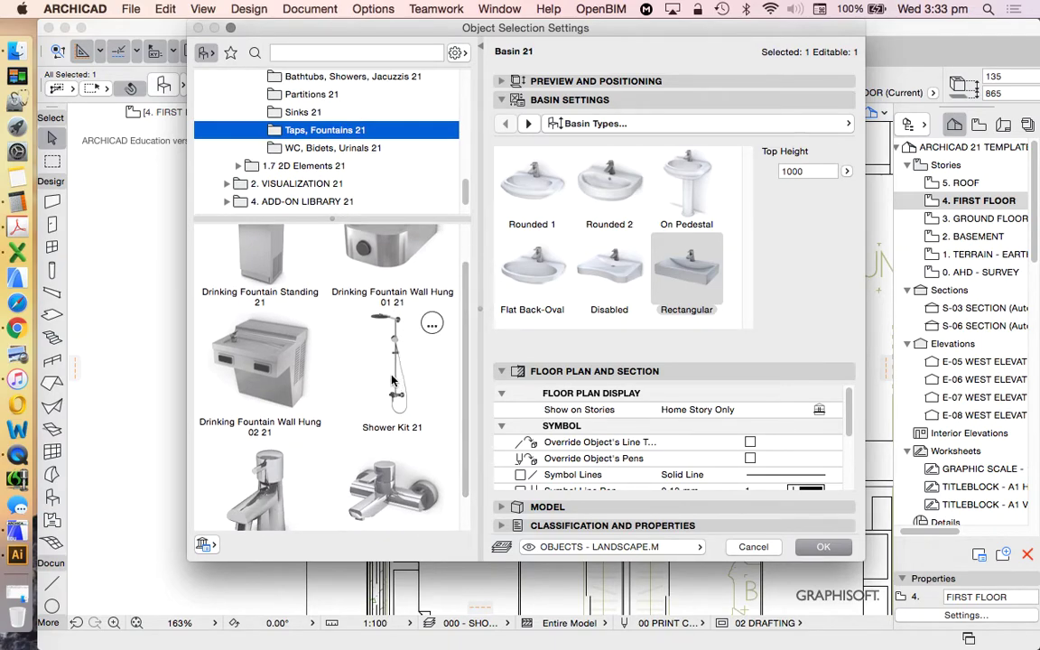
click(390, 343)
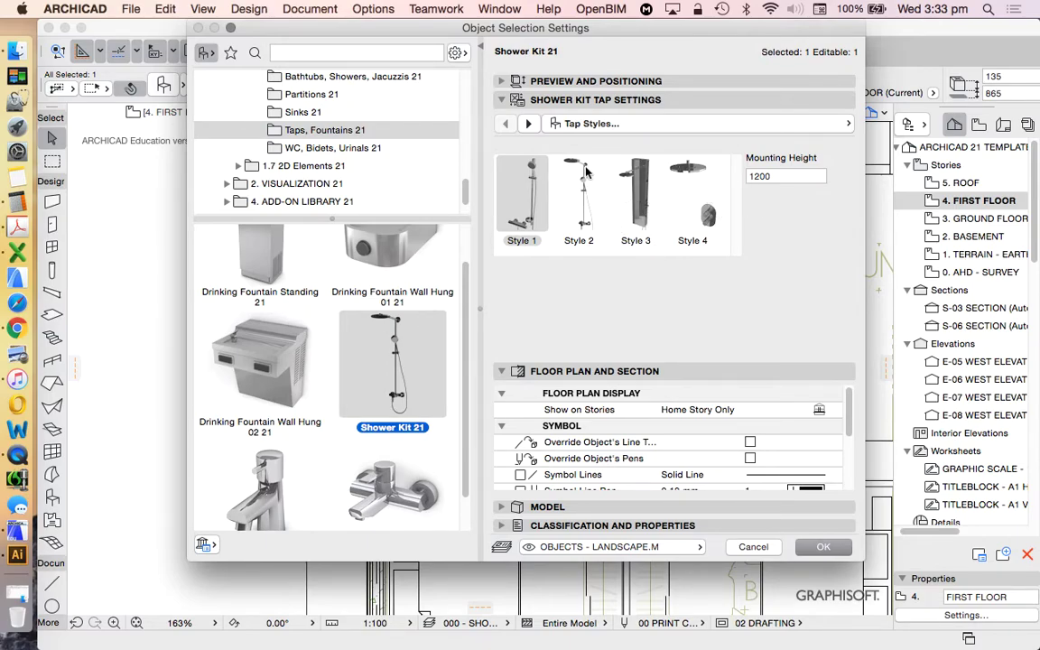
Set the shower kit's tap style to Style 4 and apply it to the copied object in the ensuite
click(688, 181)
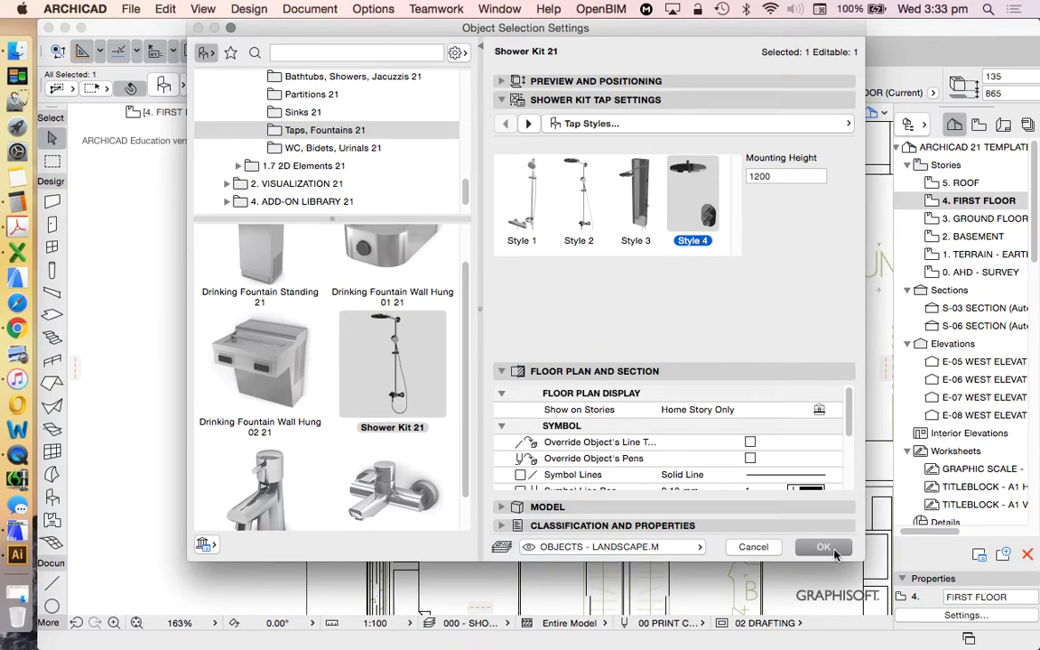
click(822, 547)
scroll(448, 308, up, 4)
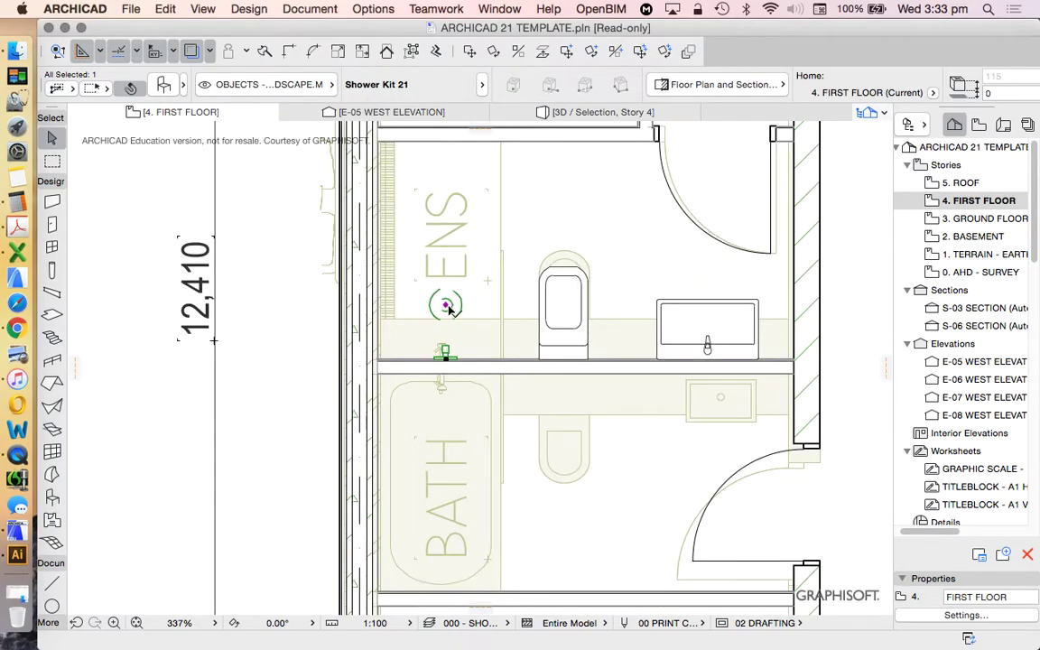
click(448, 306)
click(445, 287)
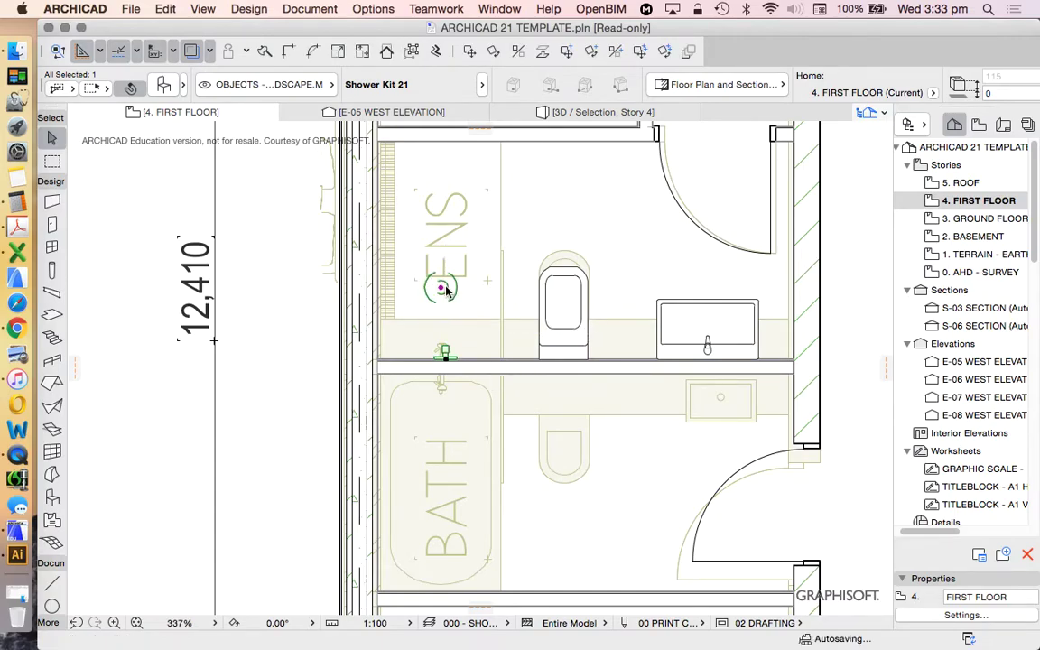
key(super+z)
Stretch the ensuite shower head straight out from the wall and shift the kit about 43 mm along the wall toward the traced fitting
click(445, 305)
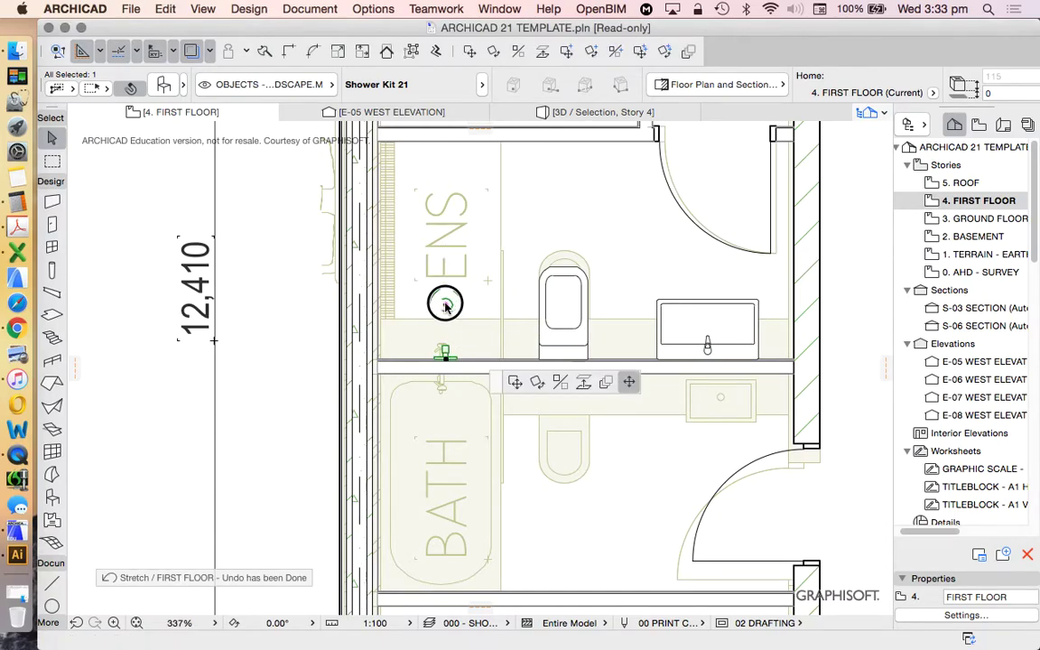
click(445, 282)
scroll(440, 318, up, 1)
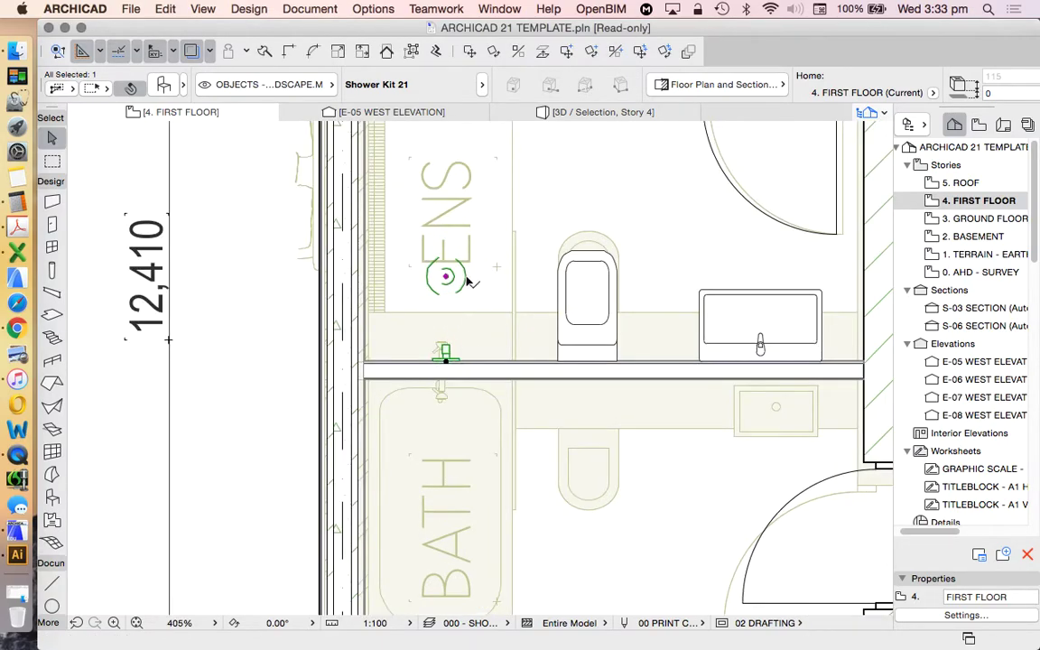
click(492, 53)
scroll(445, 356, up, 4)
click(451, 363)
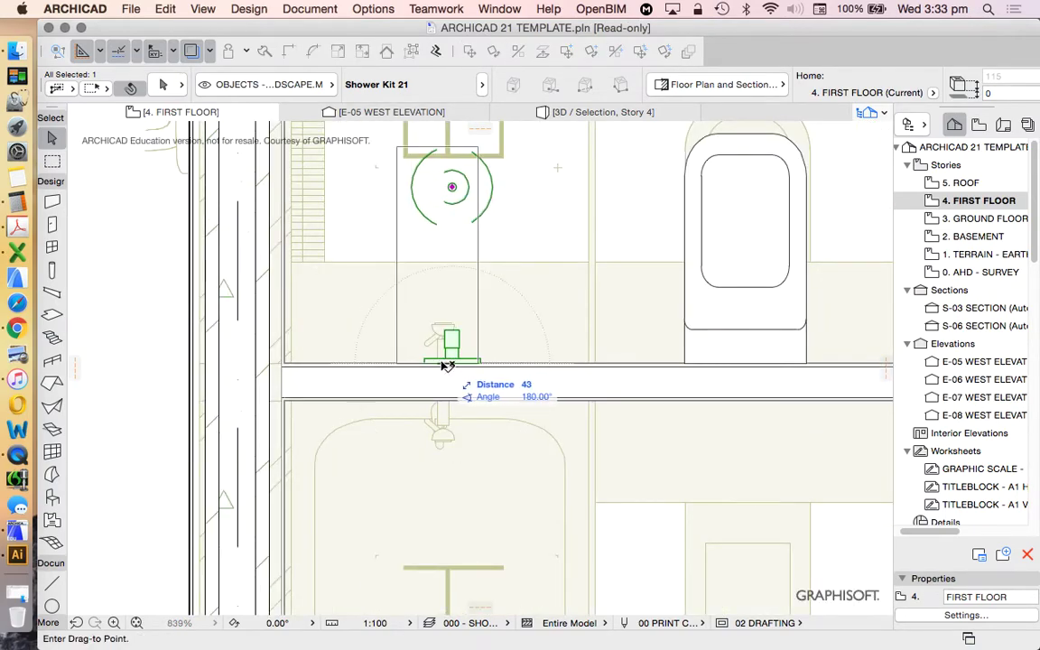
click(443, 364)
scroll(439, 357, down, 7)
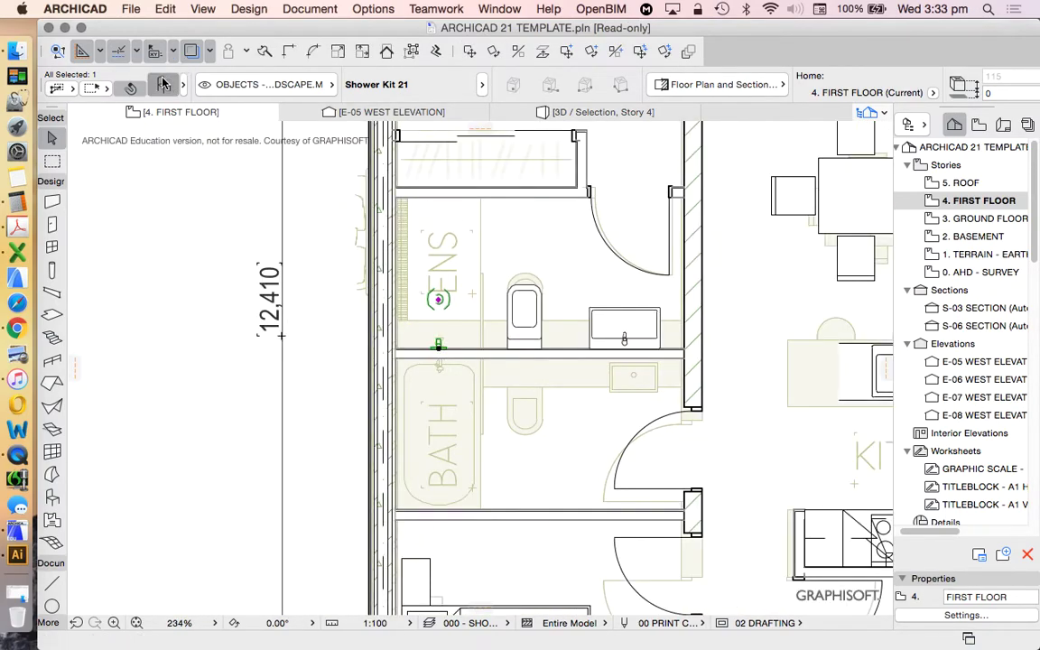
Examine the ensuite shower kit's representation settings and full parameter list, including its available tap styles
click(162, 83)
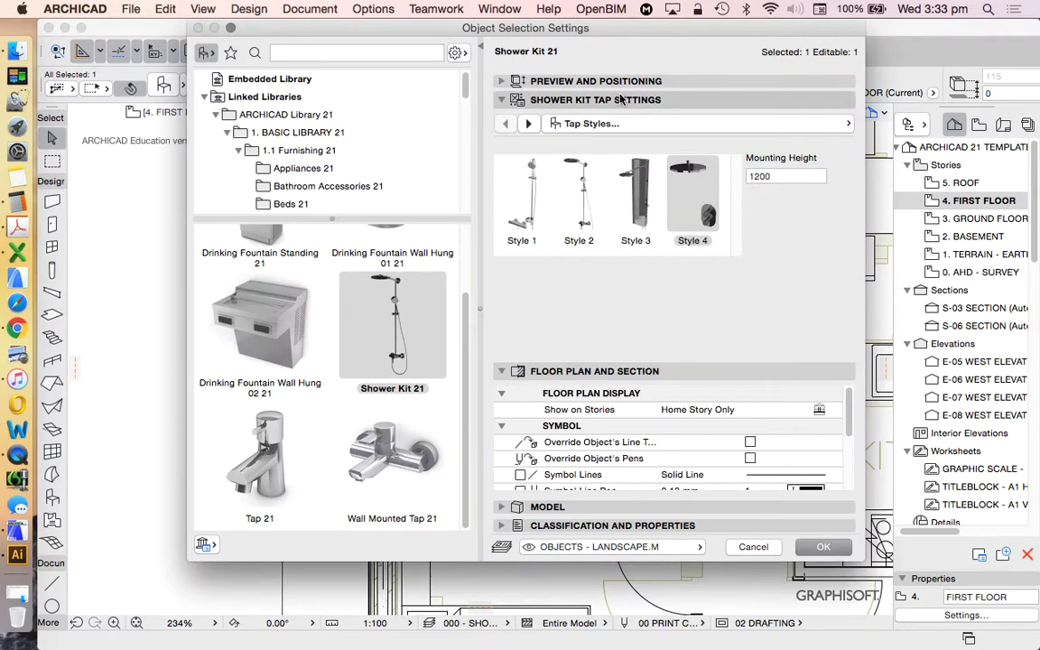
click(702, 125)
click(927, 145)
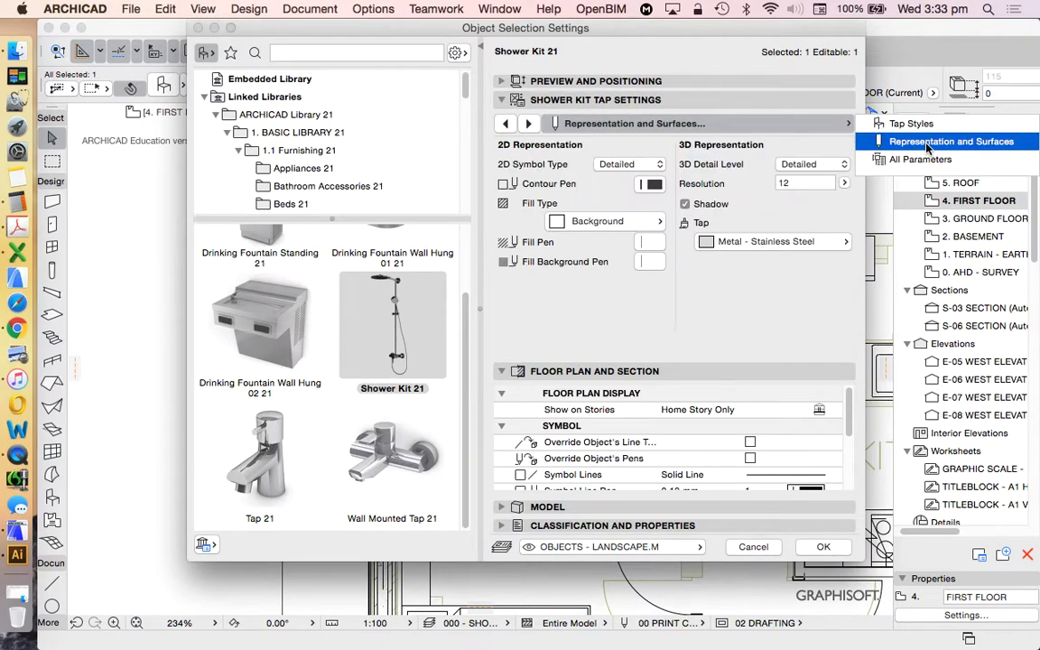
click(910, 161)
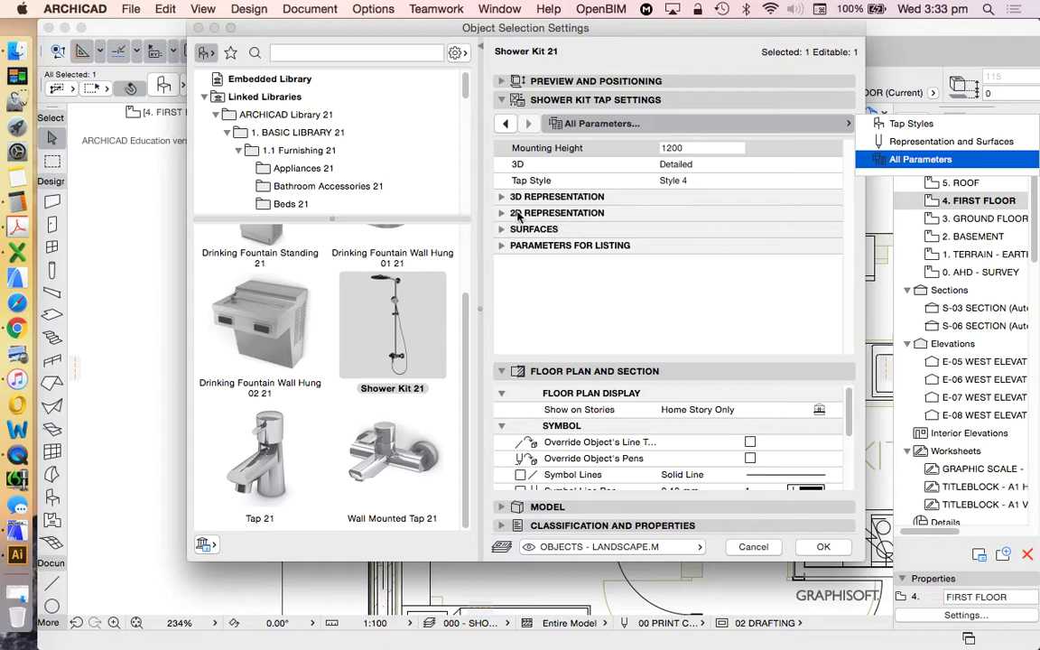
click(687, 184)
click(833, 182)
click(773, 270)
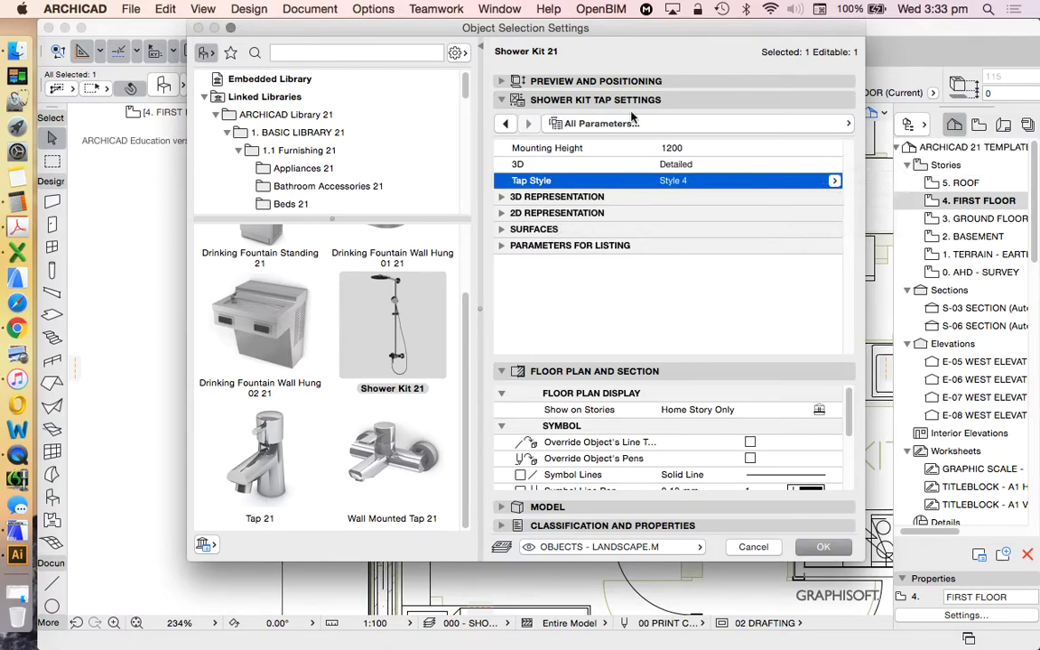
Check the shower kit's shape in the 3D preview
click(622, 81)
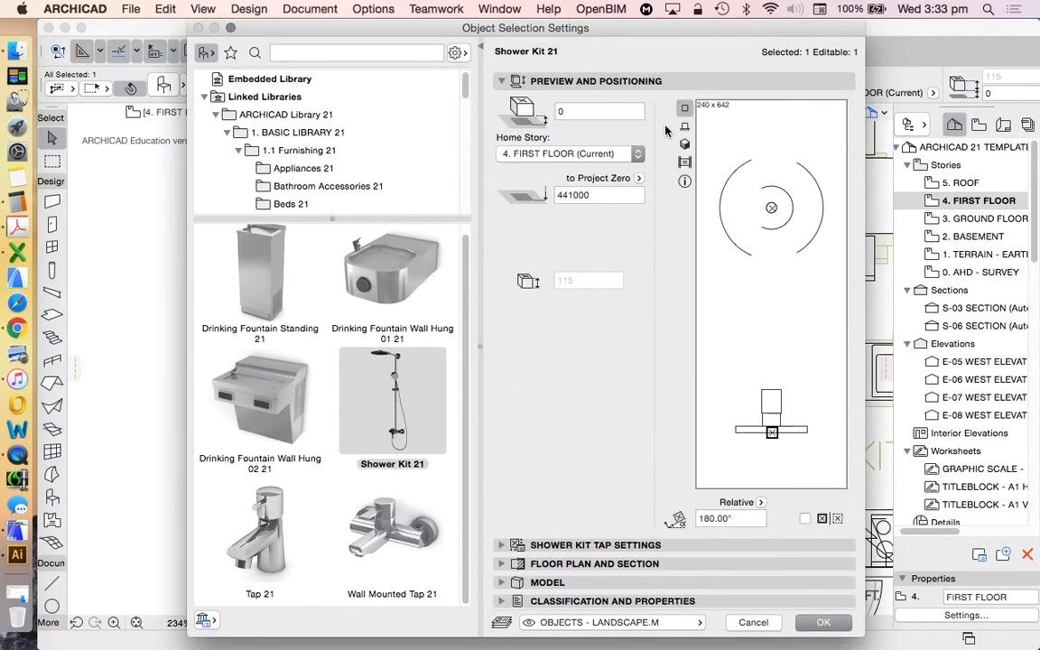
click(685, 145)
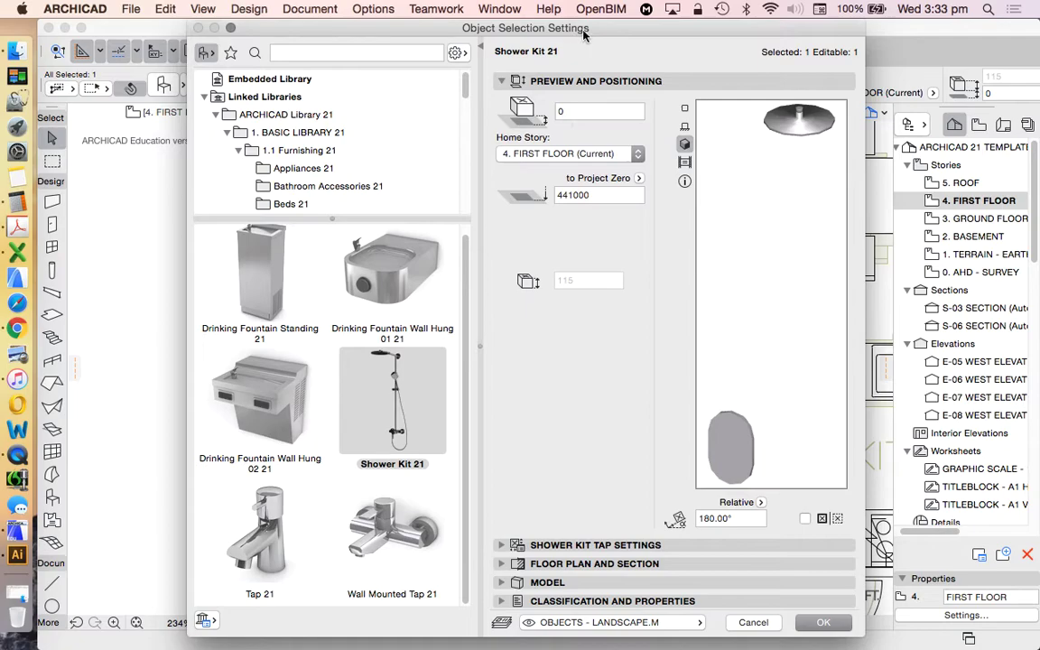
drag(584, 34, 582, 33)
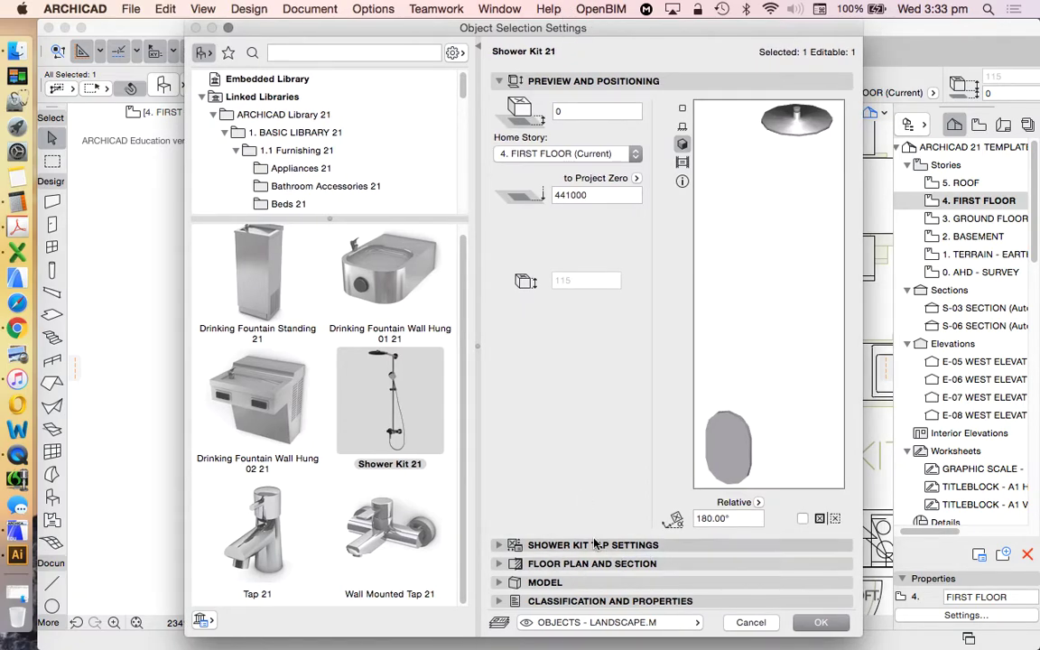
Set the shower kit's tap style to Style 3 and view it in the 3D preview
click(587, 545)
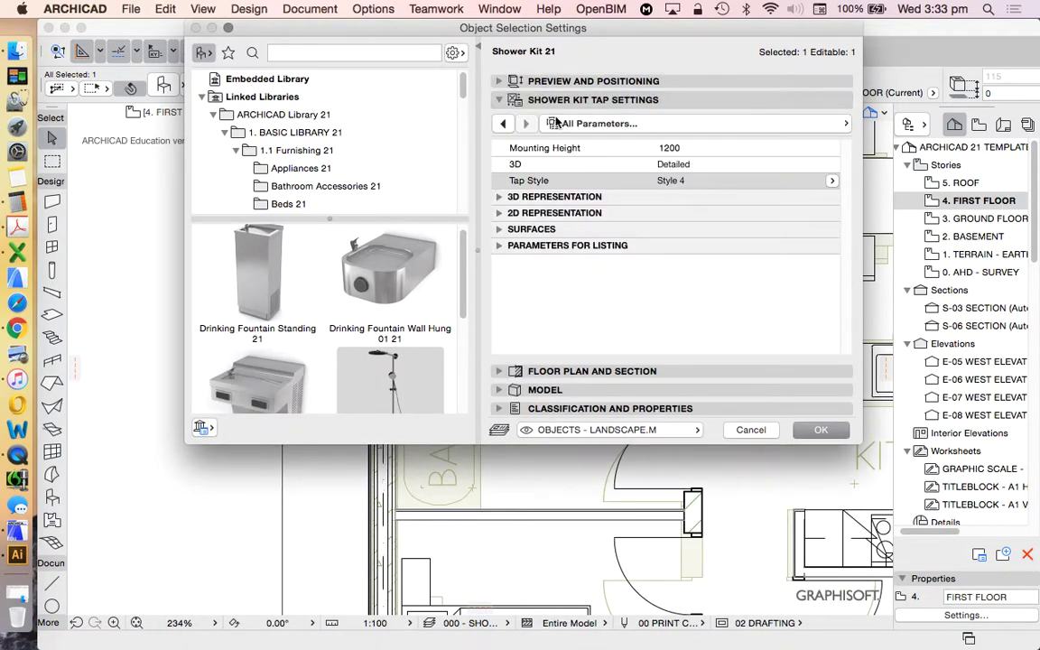
click(687, 181)
click(830, 181)
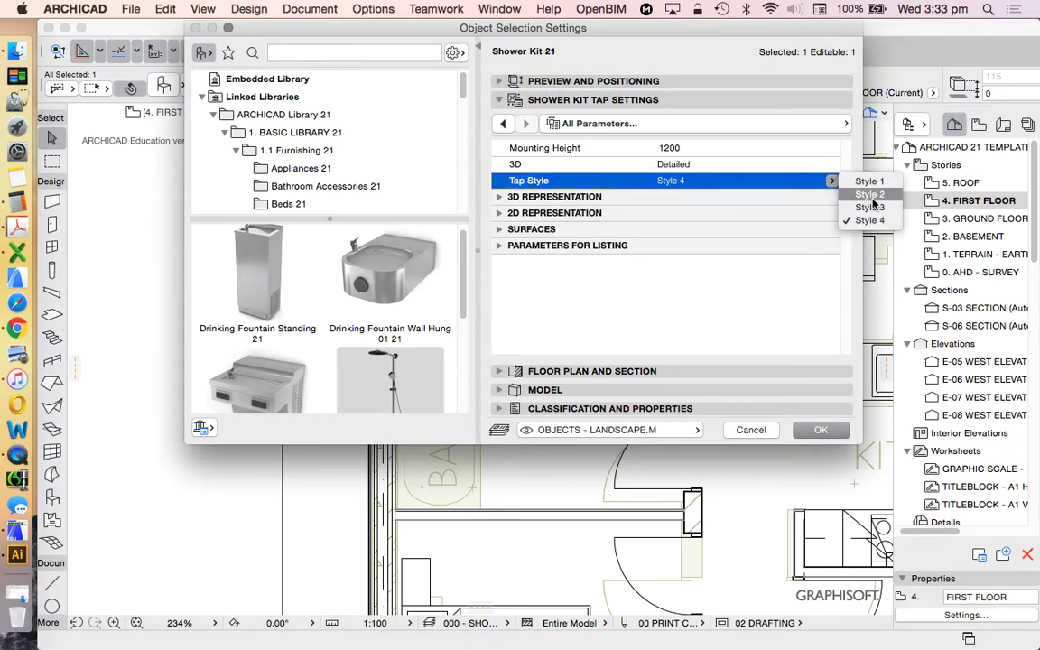
click(870, 209)
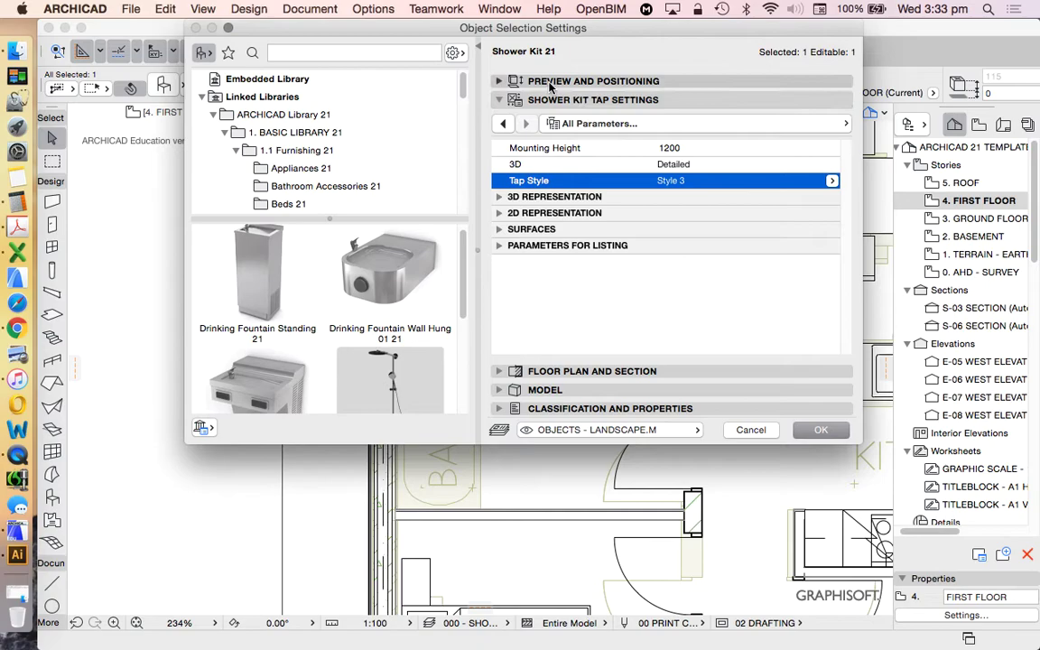
click(532, 81)
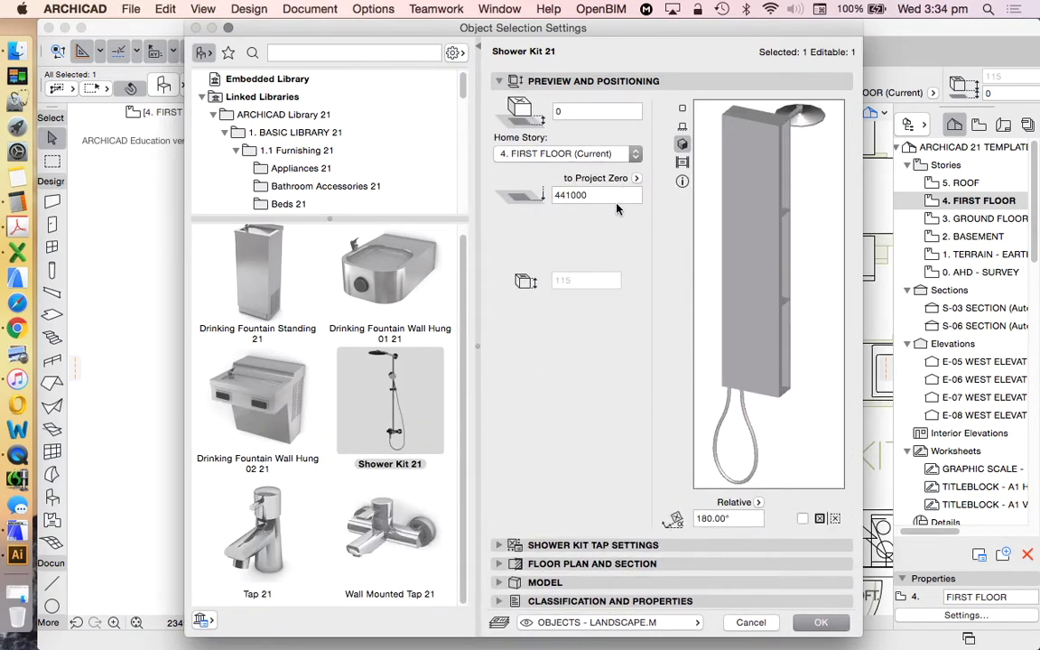
mouse_move(431, 445)
Return the shower kit to tap style Style 4 and apply the settings
click(635, 548)
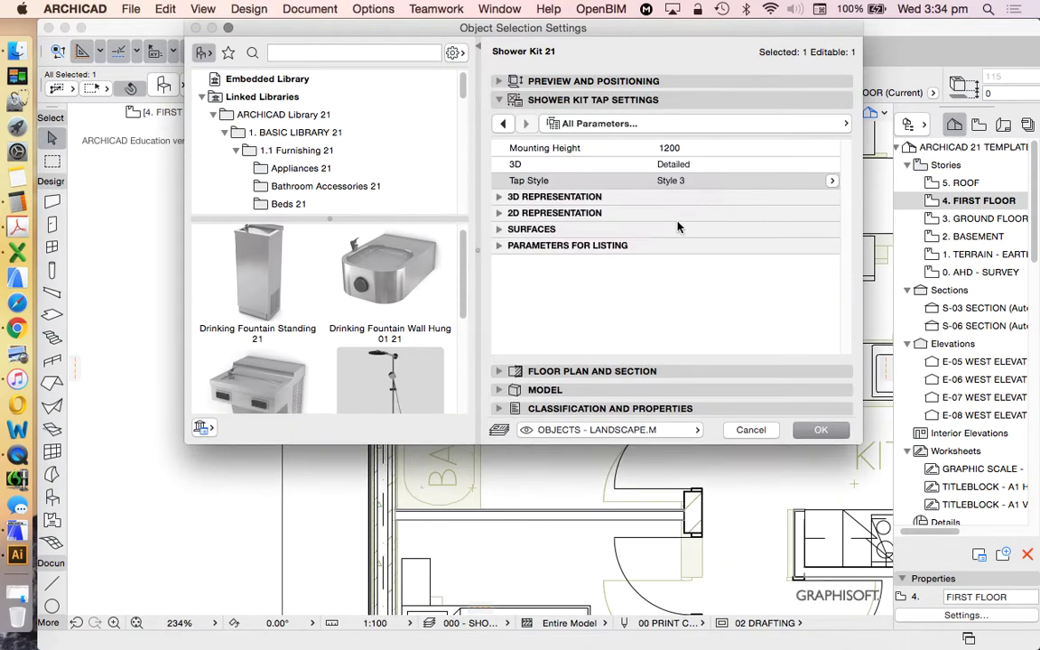
click(604, 123)
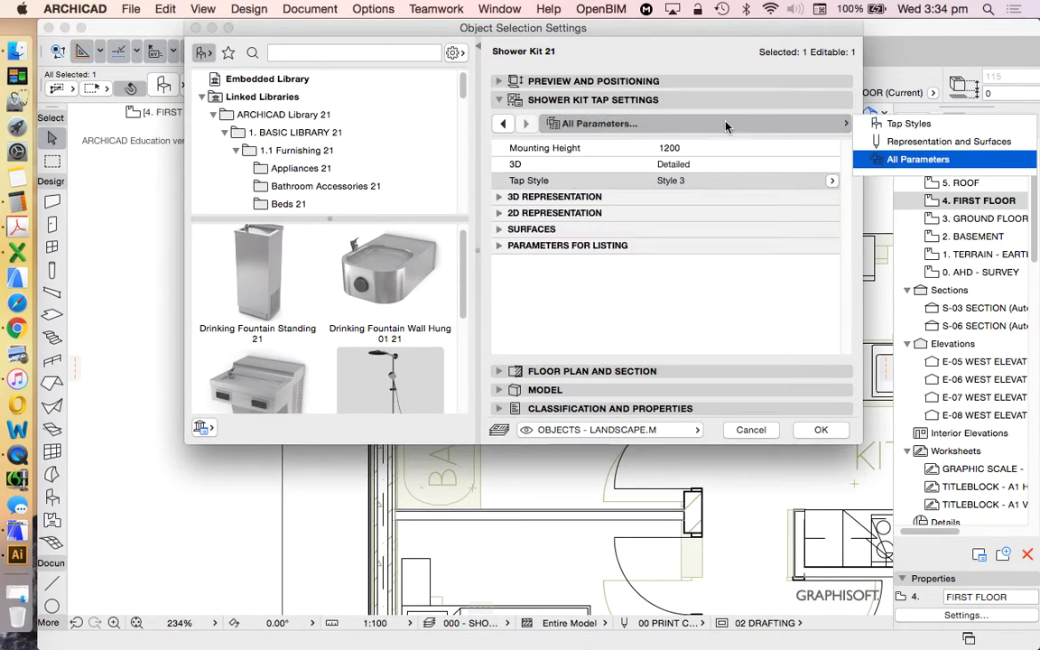
click(889, 124)
click(695, 207)
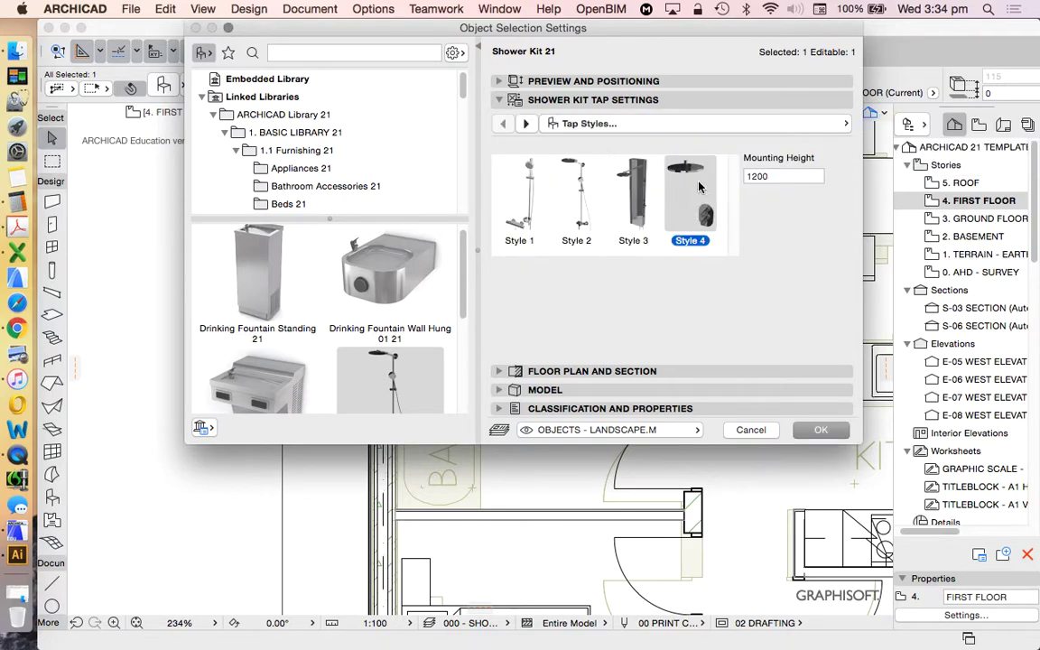
click(840, 433)
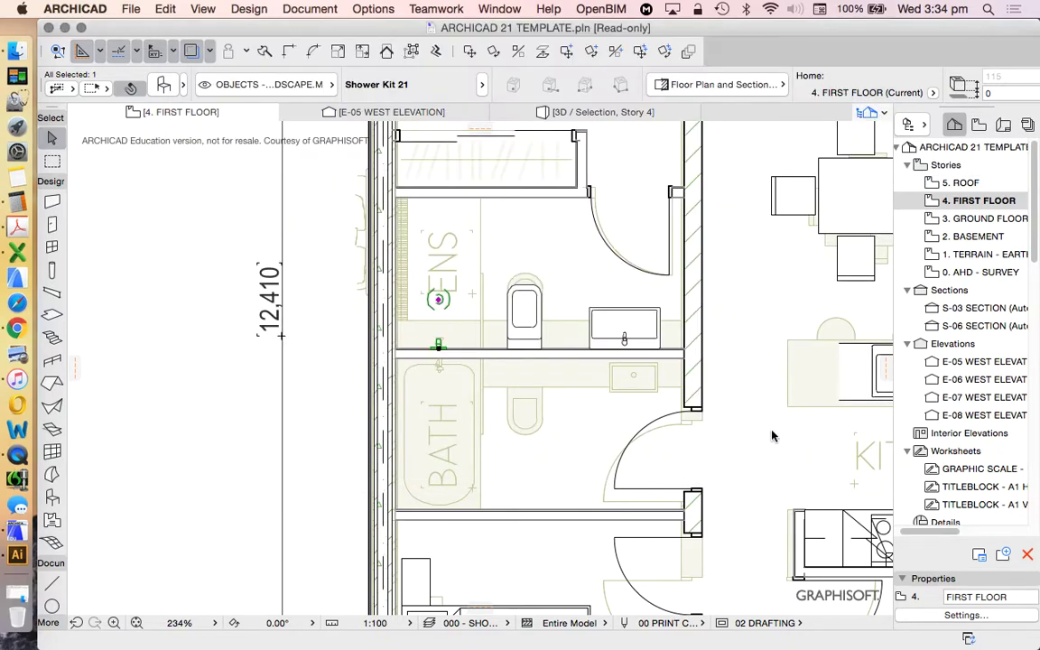
Copy the ensuite shower kit across the dividing wall into the traced bath of the neighbouring bathroom
click(345, 256)
scroll(505, 345, down, 2)
scroll(496, 348, up, 2)
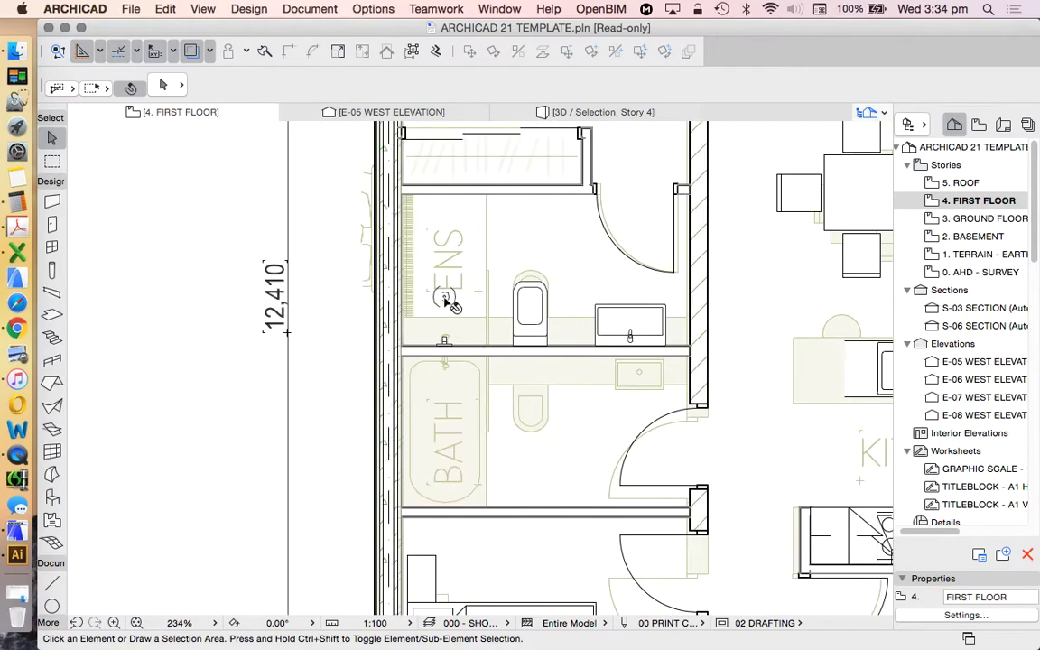
click(444, 297)
click(567, 52)
click(447, 328)
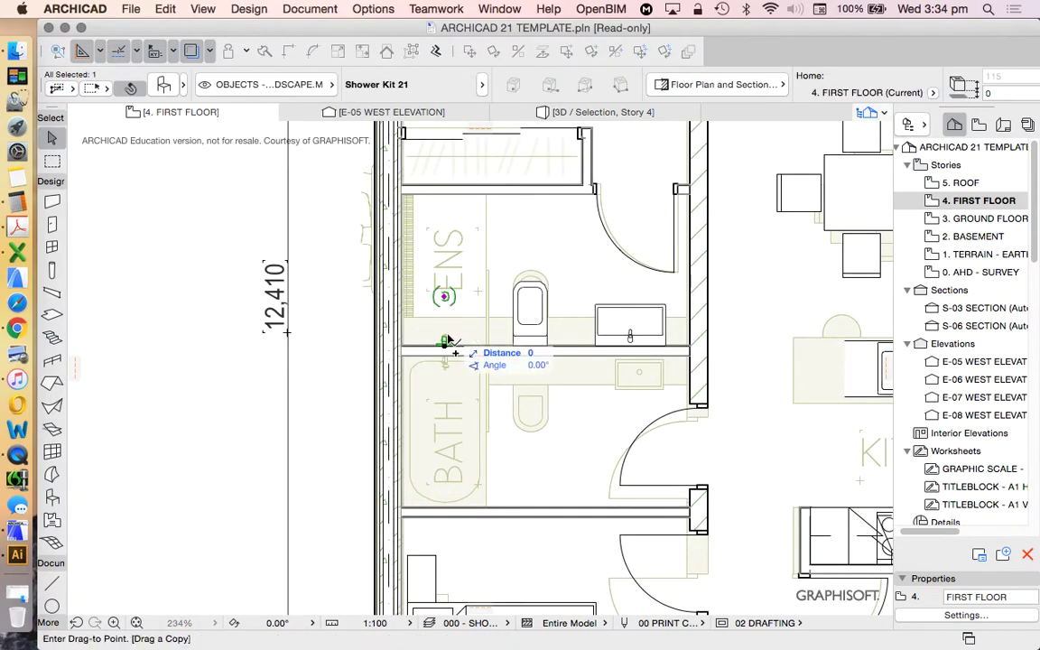
click(456, 456)
Open the copied shower kit's object settings and browse to the Bathtubs, Showers, Jacuzzis 21 library folder
click(163, 84)
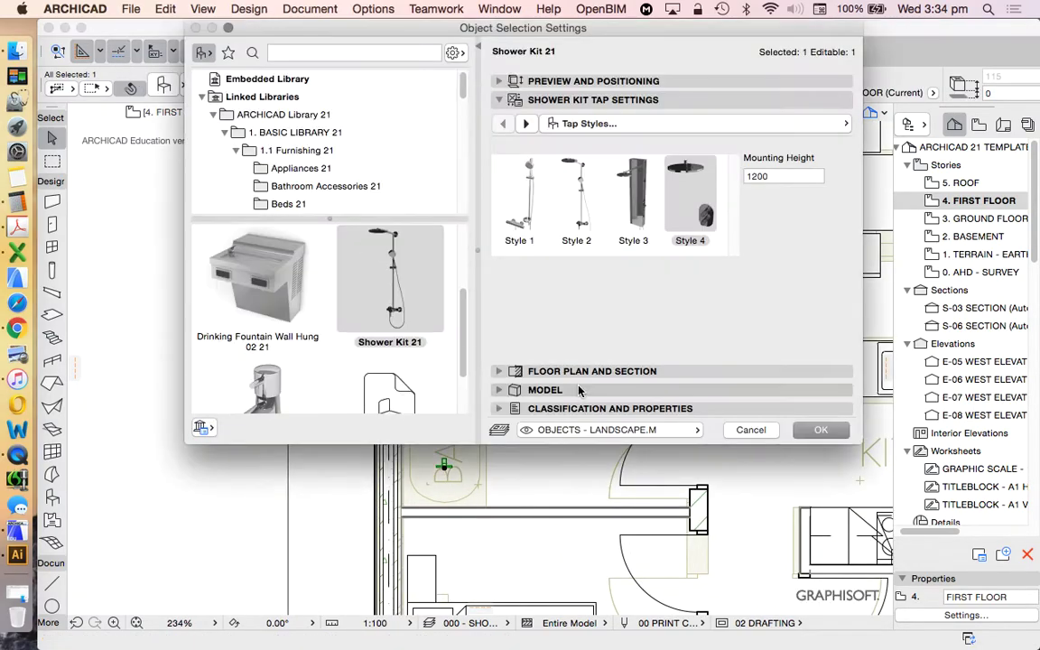
scroll(397, 271, down, 1)
scroll(330, 185, down, 8)
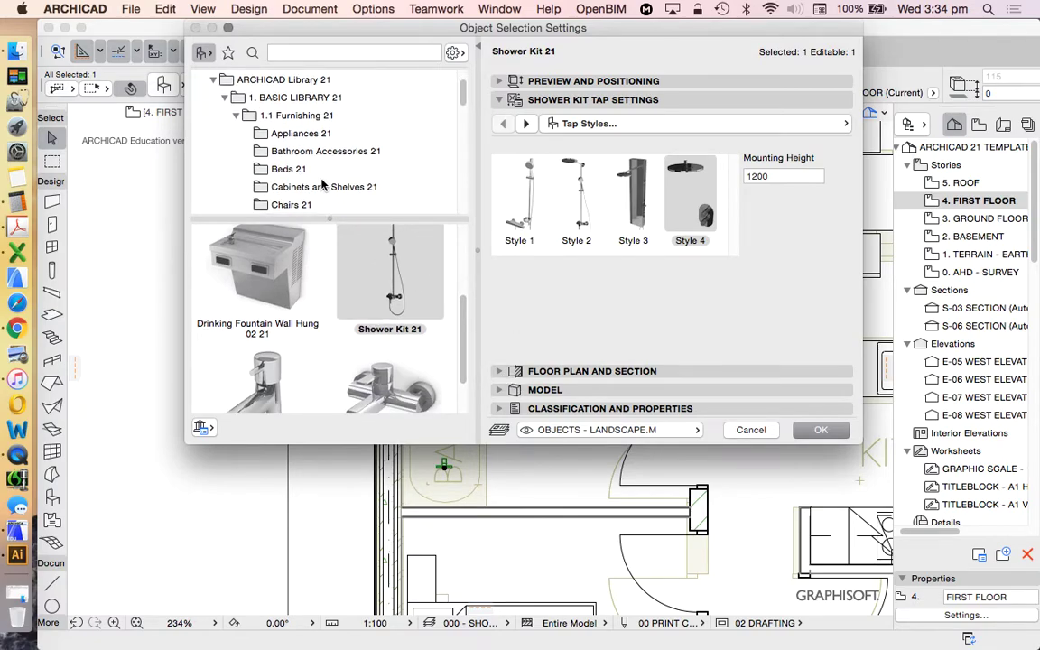
scroll(318, 172, down, 5)
scroll(321, 144, up, 1)
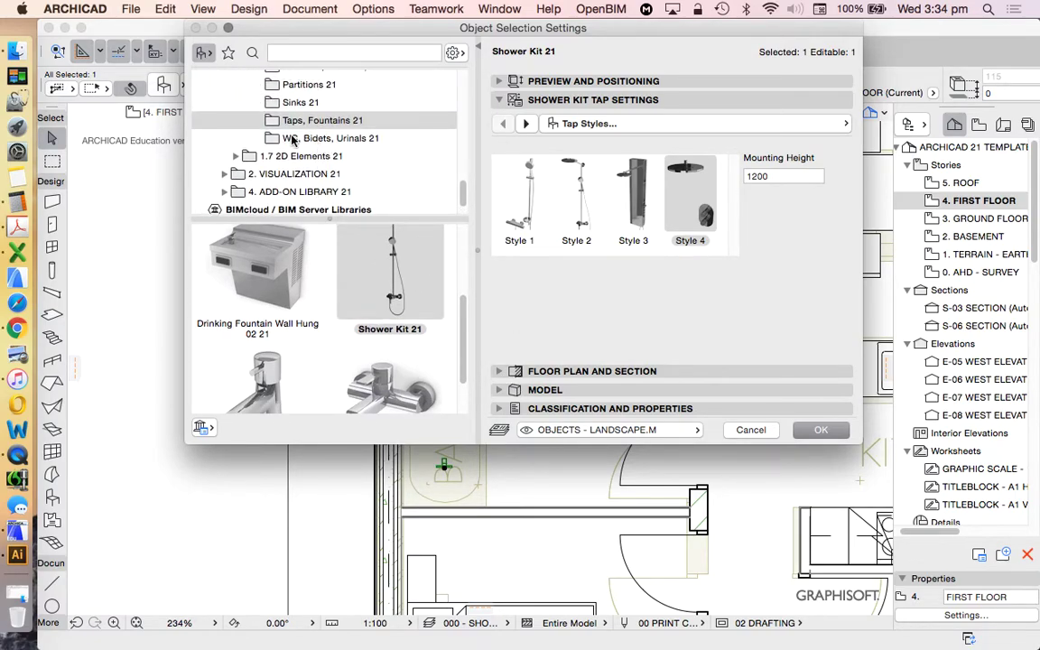
scroll(292, 140, up, 2)
click(307, 93)
Replace the copied shower kit with Bathtub 21, keeping its Rectangular style, and apply the change
scroll(412, 268, down, 2)
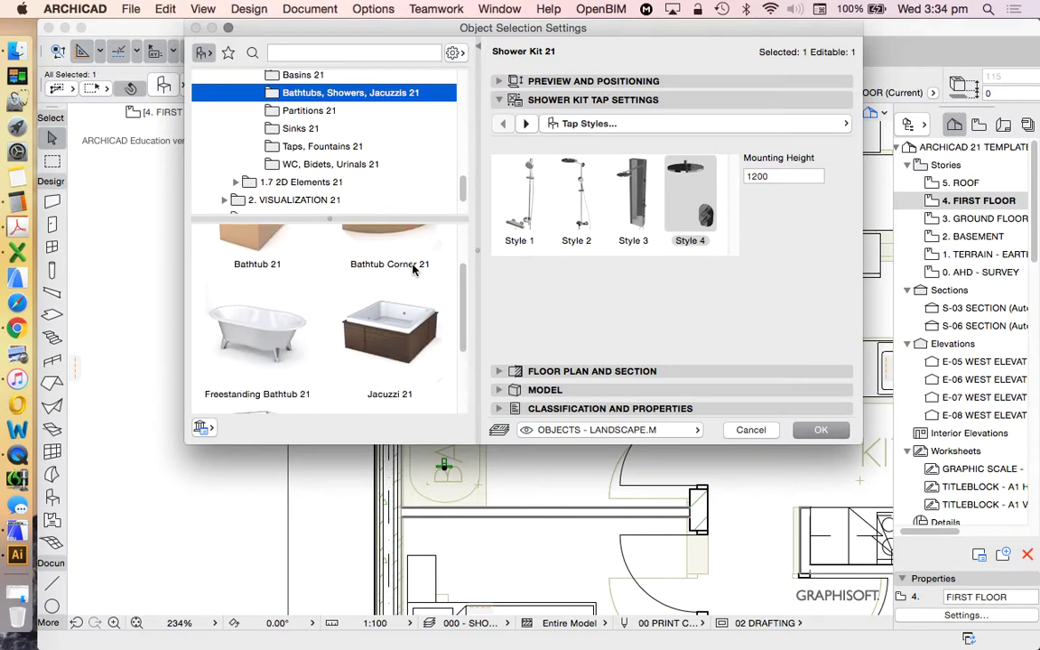
scroll(397, 275, down, 3)
scroll(280, 276, up, 3)
scroll(274, 283, up, 2)
click(270, 282)
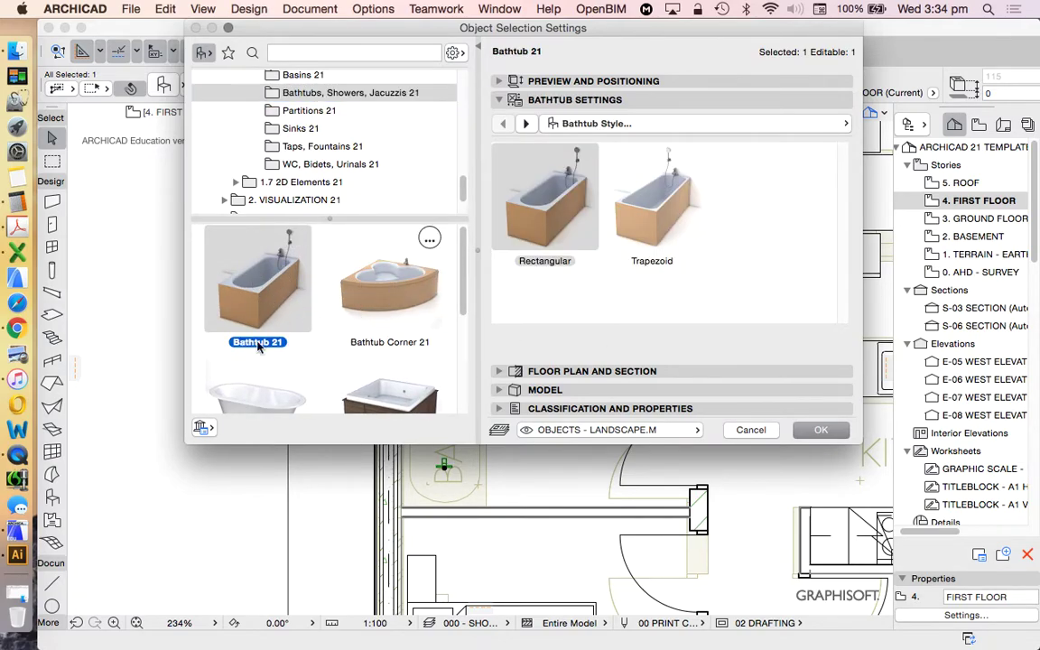
click(818, 431)
Rotate the bathtub a quarter turn counterclockwise about its tap end, parallel to the traced bath
scroll(488, 379, down, 3)
key(ctrl+e)
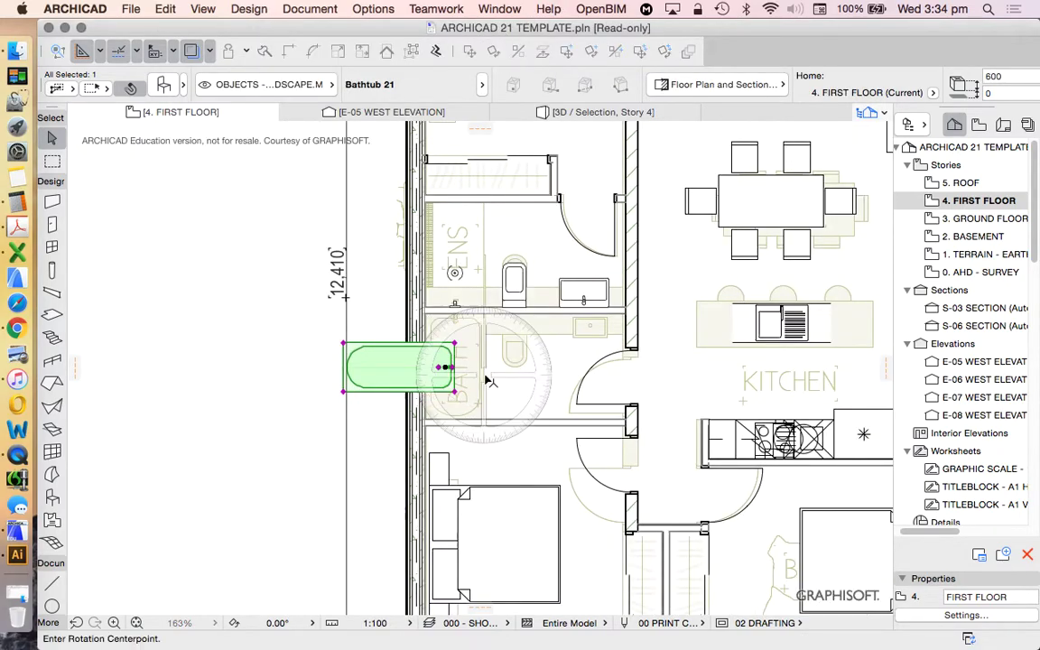
scroll(487, 380, up, 4)
click(445, 373)
click(509, 373)
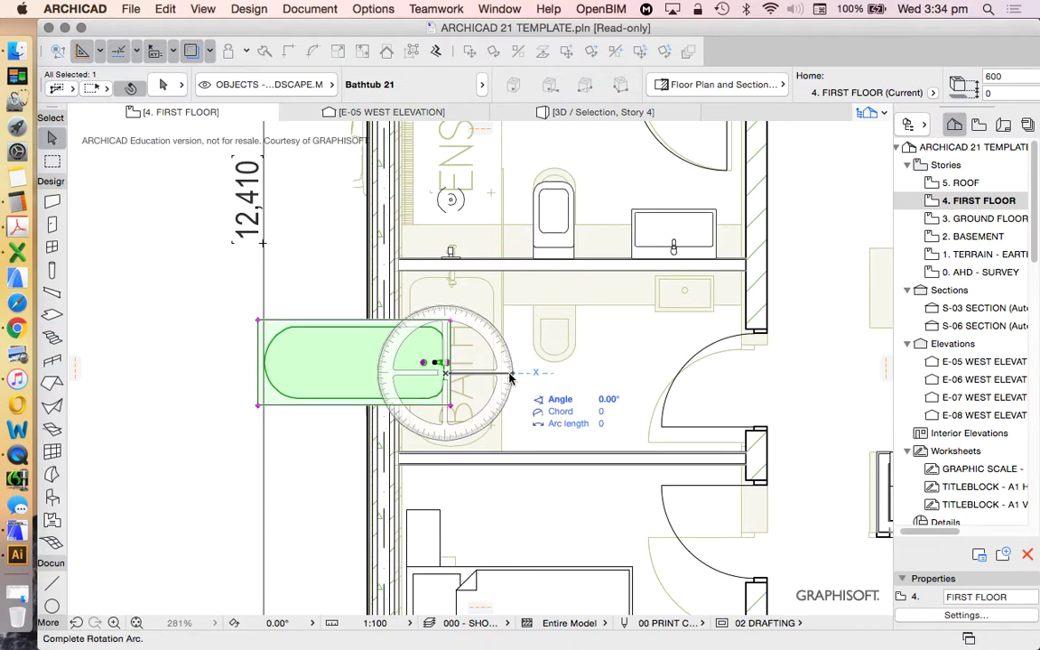
click(451, 221)
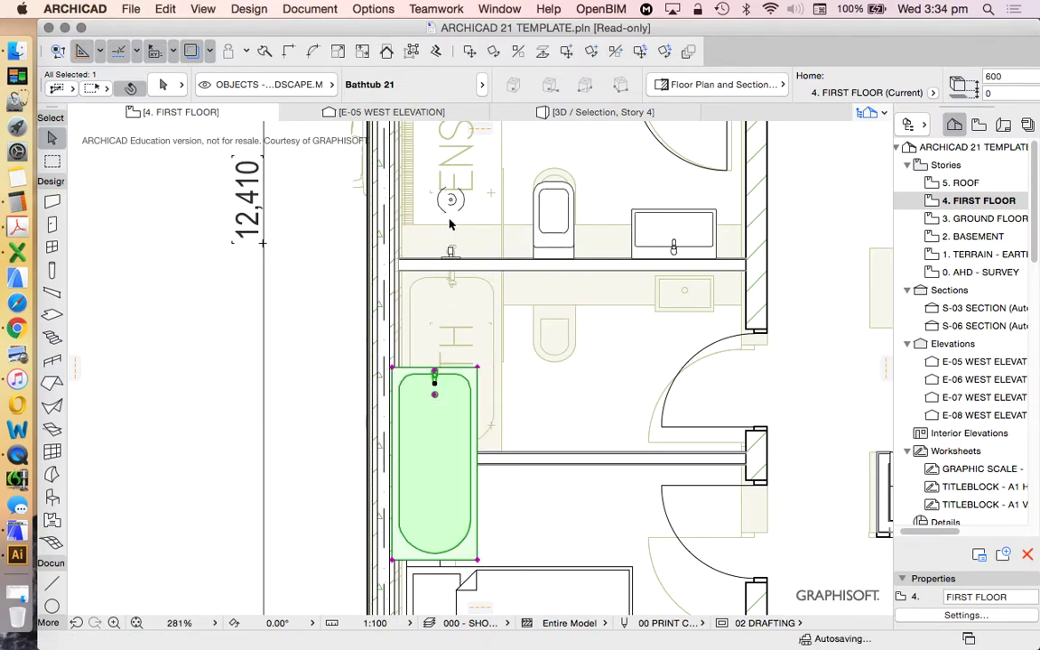
Move the bathtub by its tap-end corner into the bathroom corner where the ensuite dividing wall meets the external wall
click(436, 51)
click(394, 370)
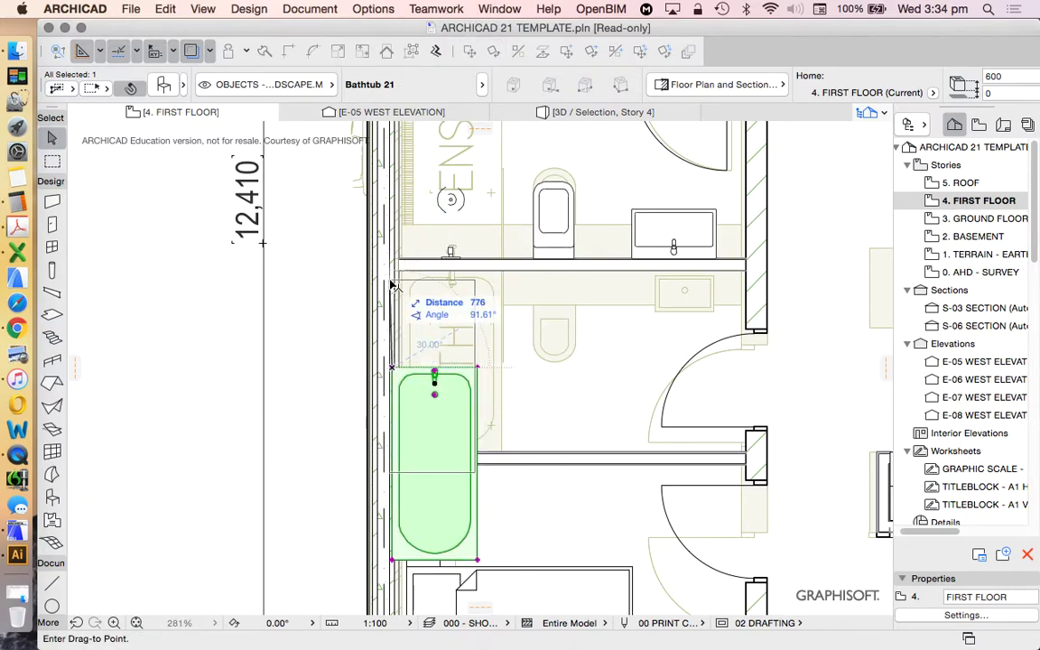
click(398, 273)
Stretch the bathtub's free corner to the traced bath's outer edge at the bedroom wall face
scroll(494, 465, up, 5)
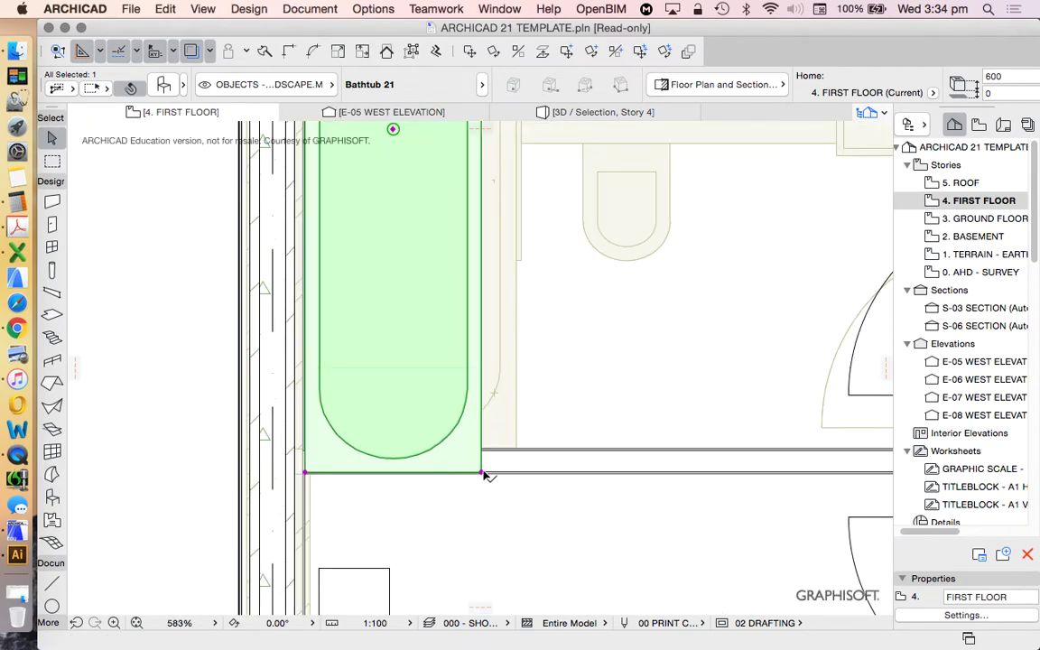
click(482, 472)
click(518, 449)
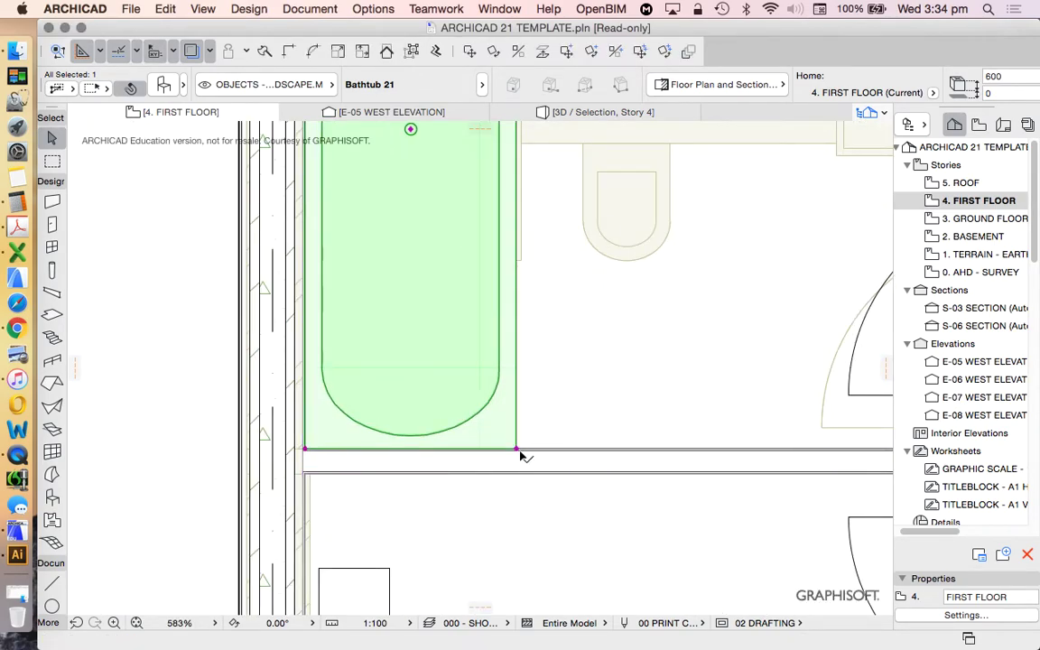
Set the bathtub's length to 1600 and its width to 800 in its object settings and apply the change
scroll(519, 454, down, 5)
key(super+t)
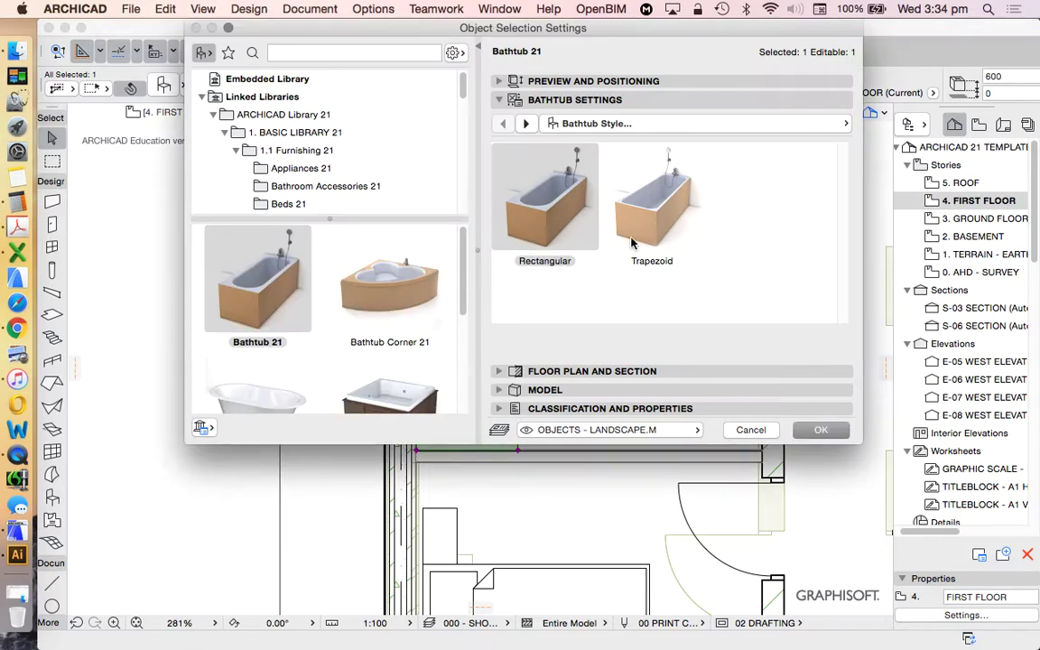
click(515, 81)
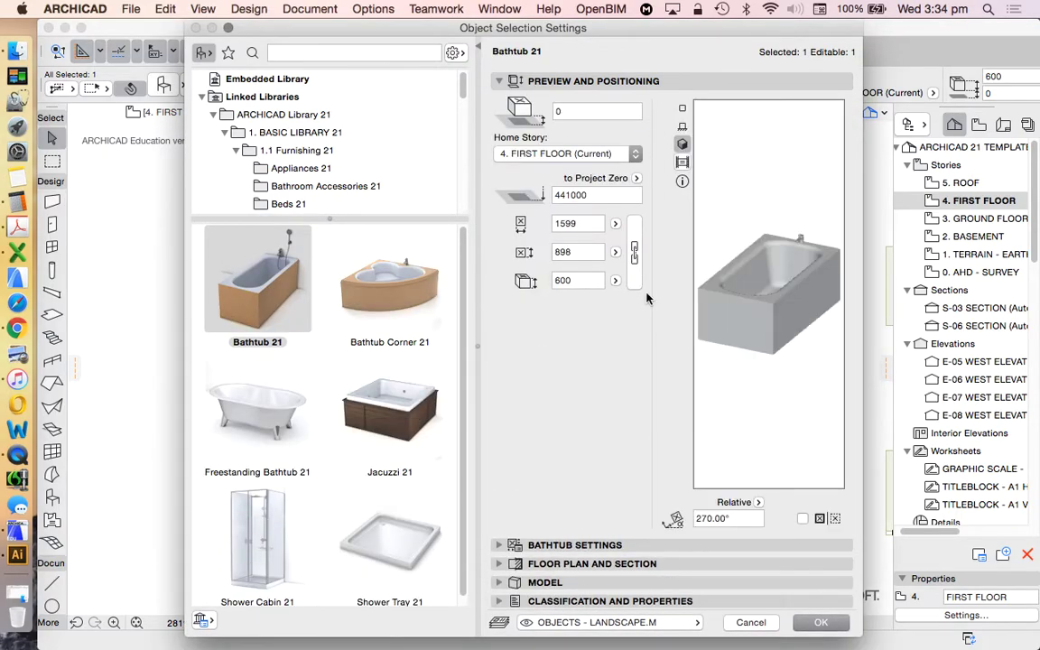
click(588, 225)
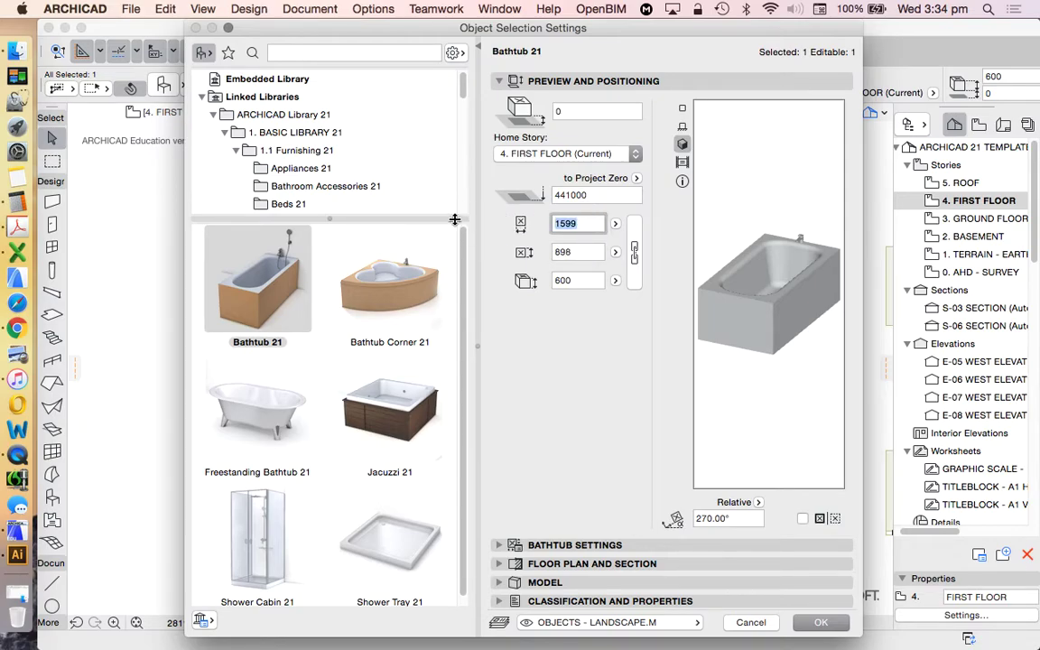
click(583, 253)
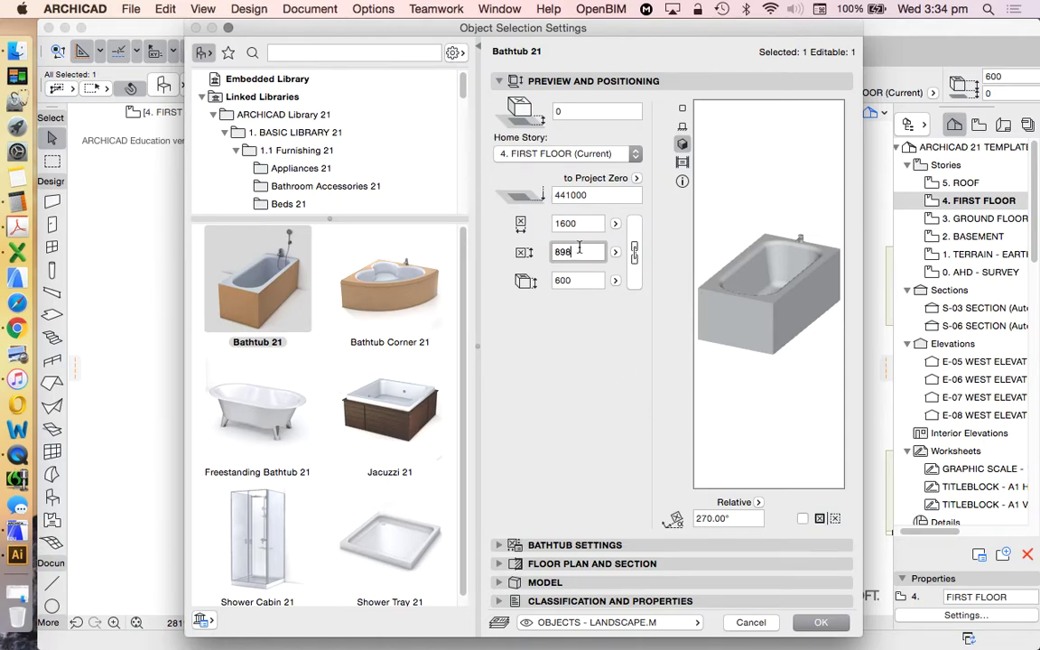
double_click(582, 252)
text(80)
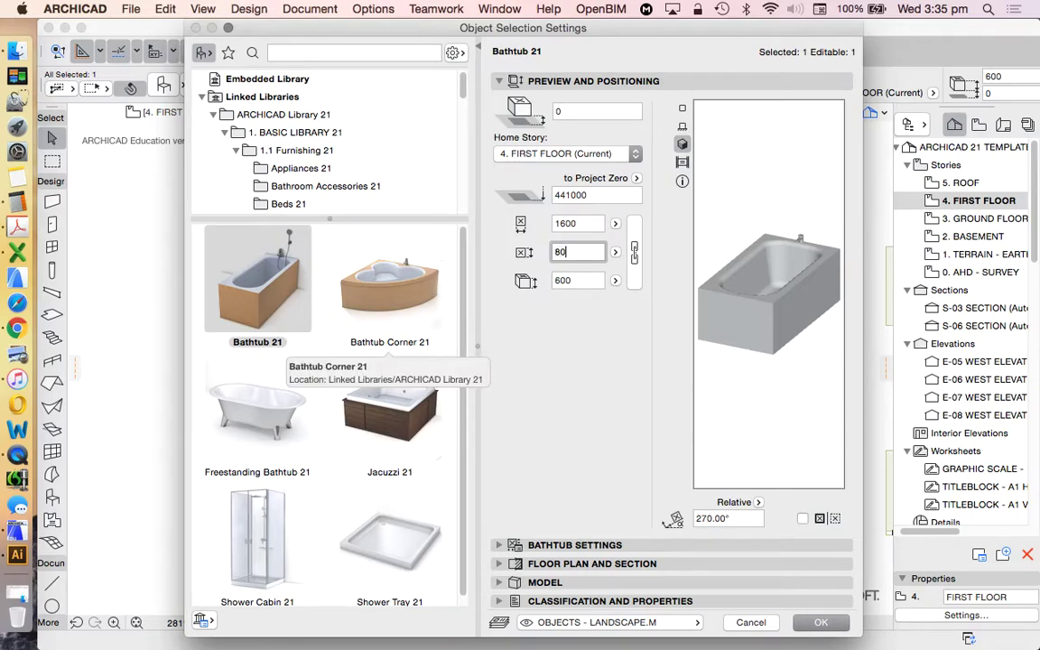
key(Return)
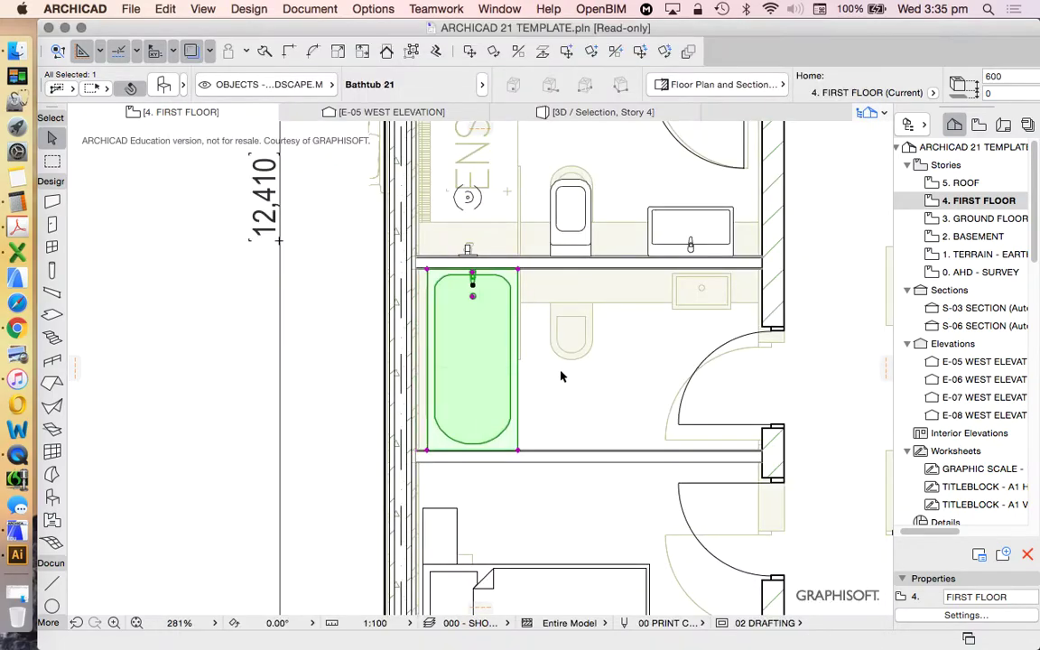
Move the resized bathtub by its tap-end corner into the bathroom corner at the external wall's inner face
click(471, 51)
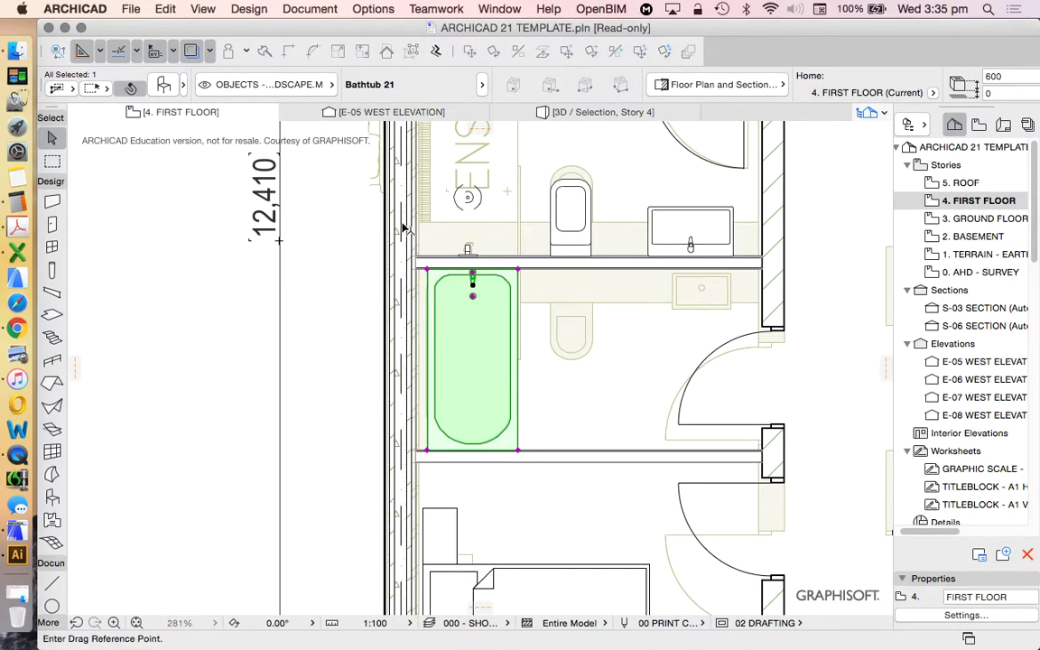
click(428, 270)
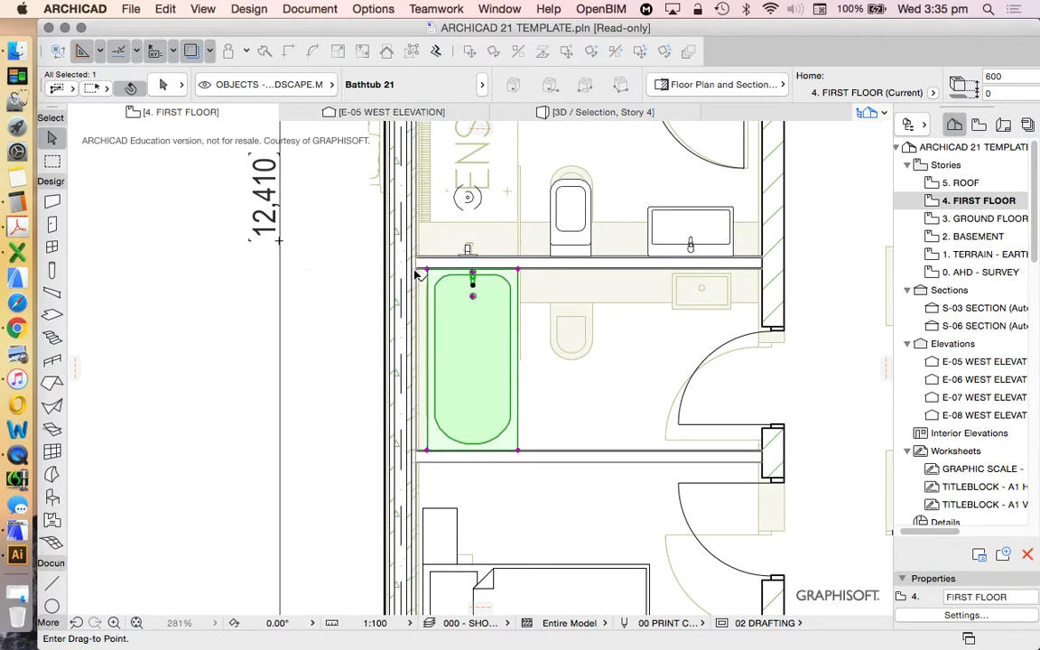
click(416, 270)
key(Escape)
Set the ensuite basin's width to 500 in its object settings, keeping the 440 depth, and apply the change
scroll(498, 394, down, 5)
scroll(511, 412, up, 3)
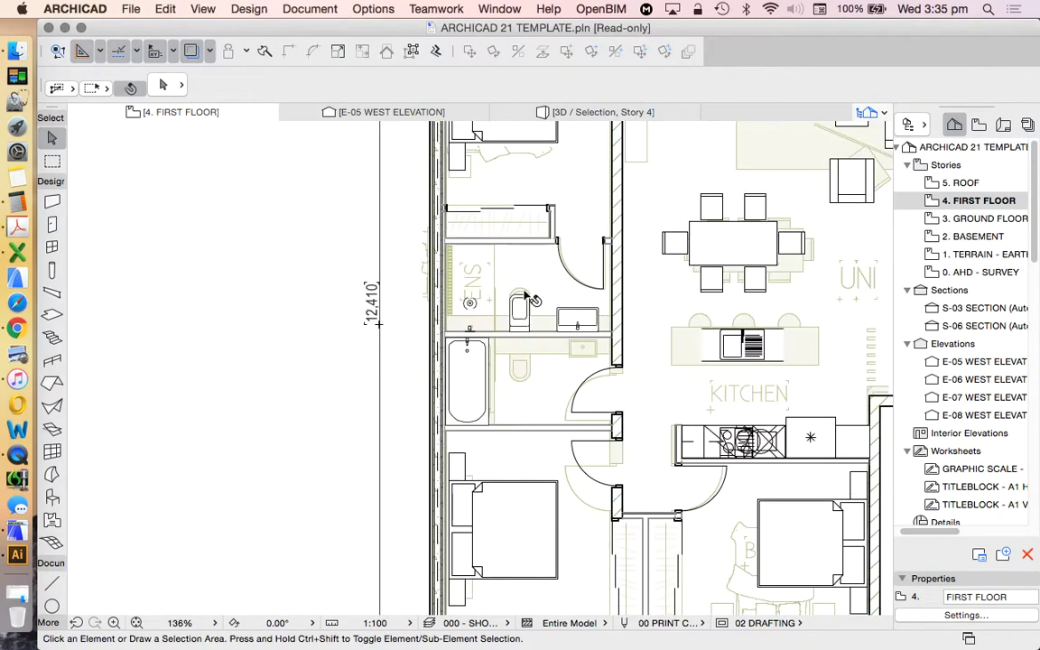
scroll(526, 298, up, 5)
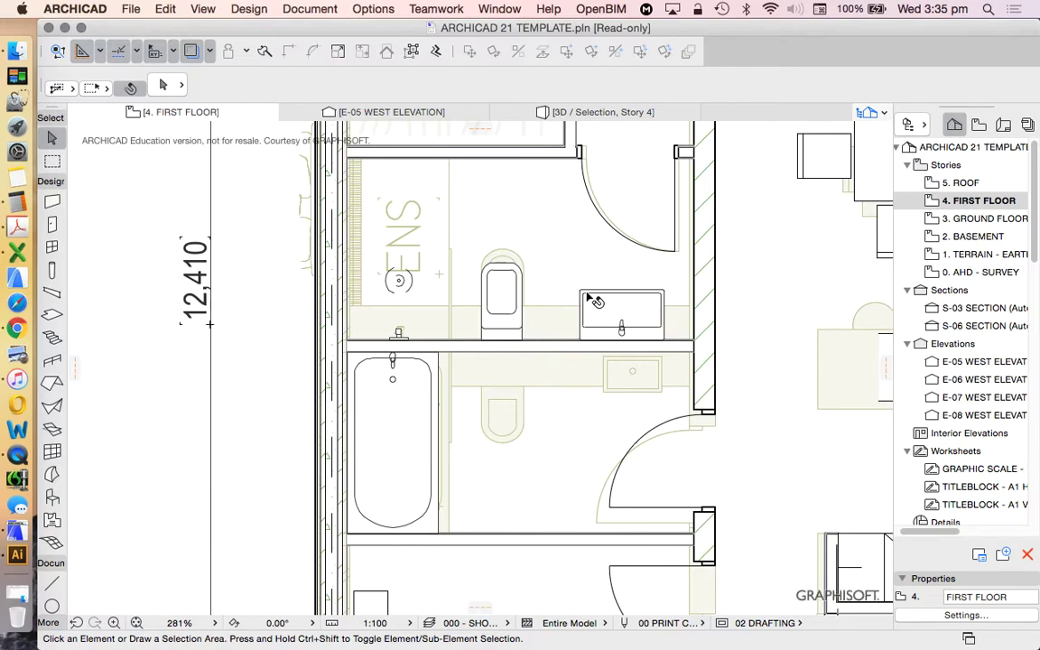
click(595, 300)
click(164, 84)
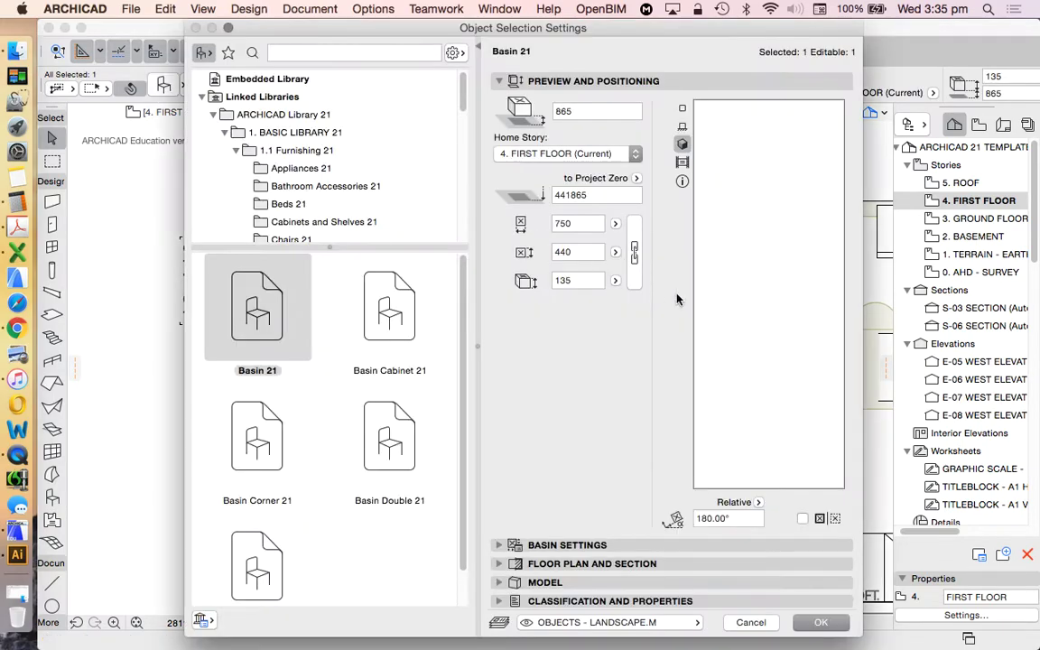
click(582, 223)
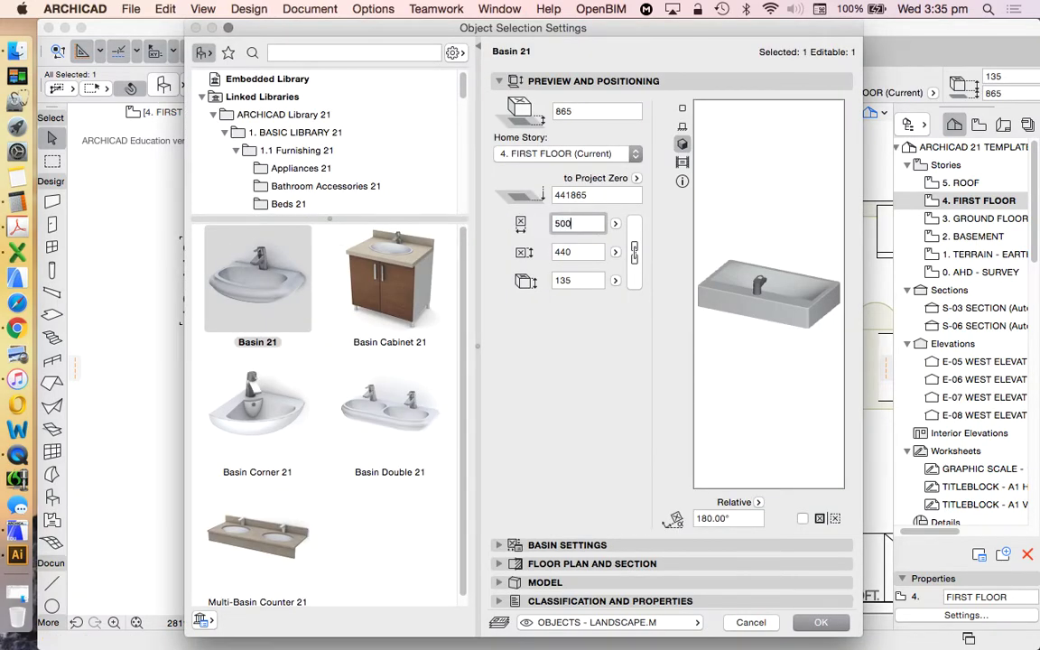
key(Tab)
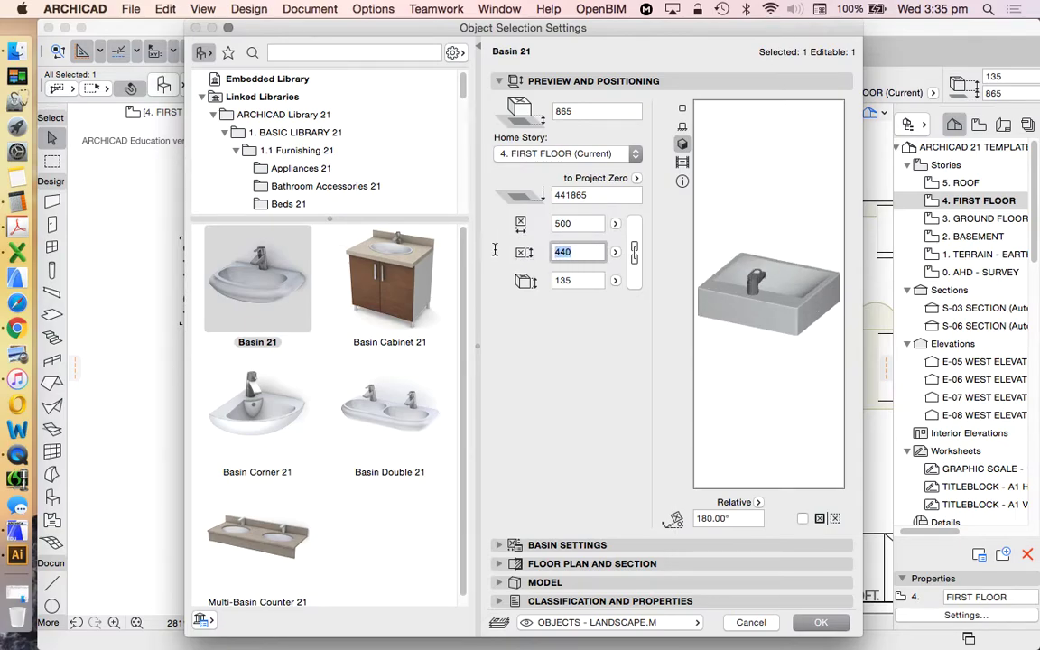
key(Return)
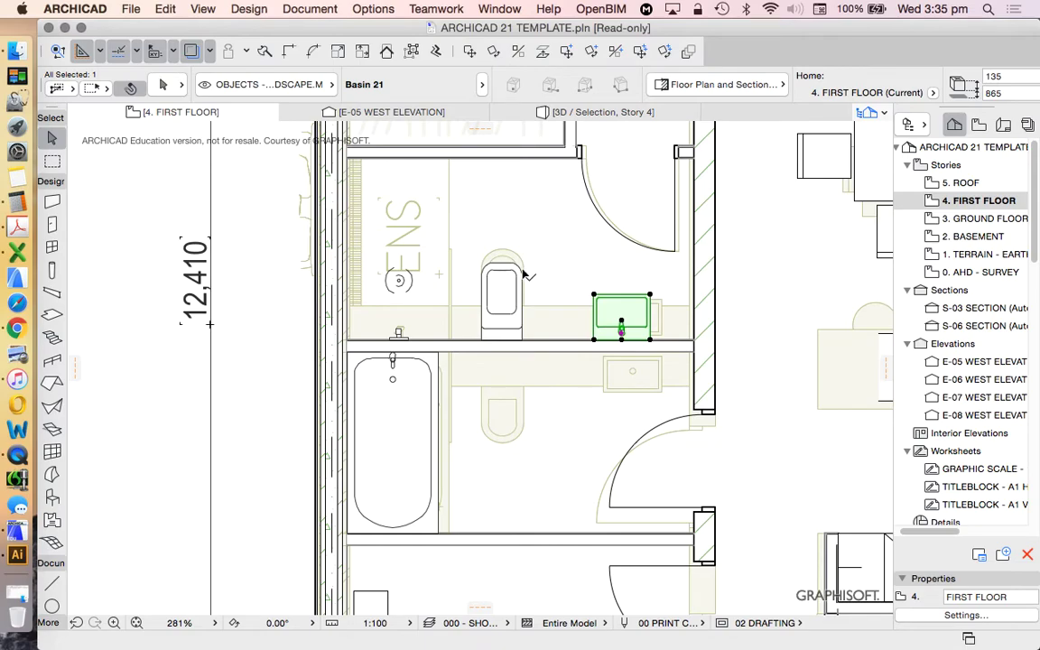
Mirror a copy of the ensuite toilet and basin into the bathroom about the ensuite face of the dividing wall
shift+drag(525, 269, 487, 233)
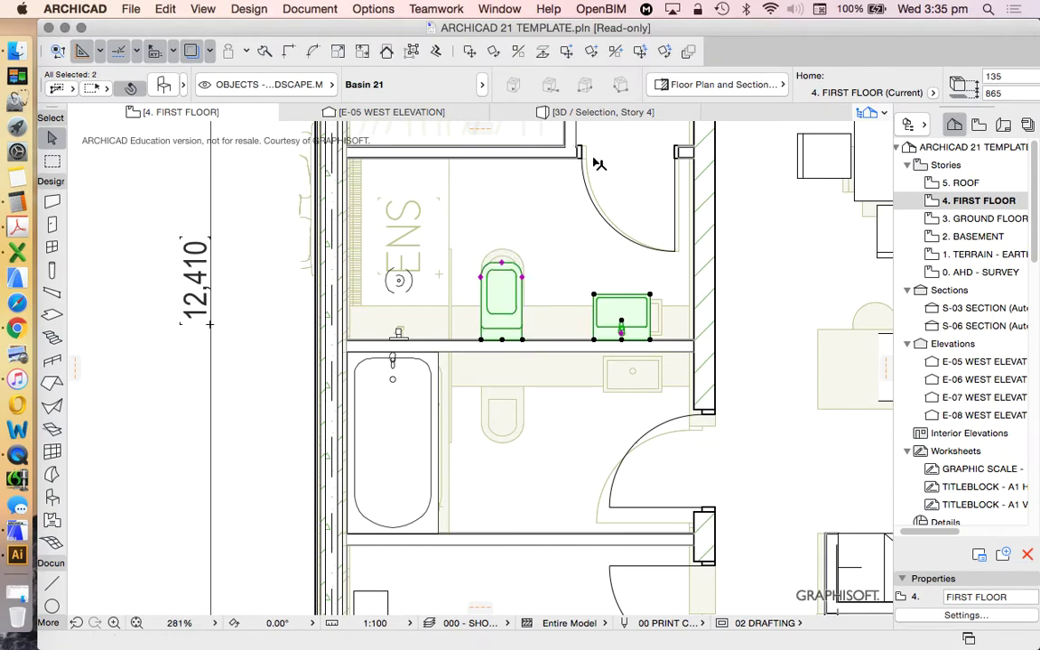
click(659, 379)
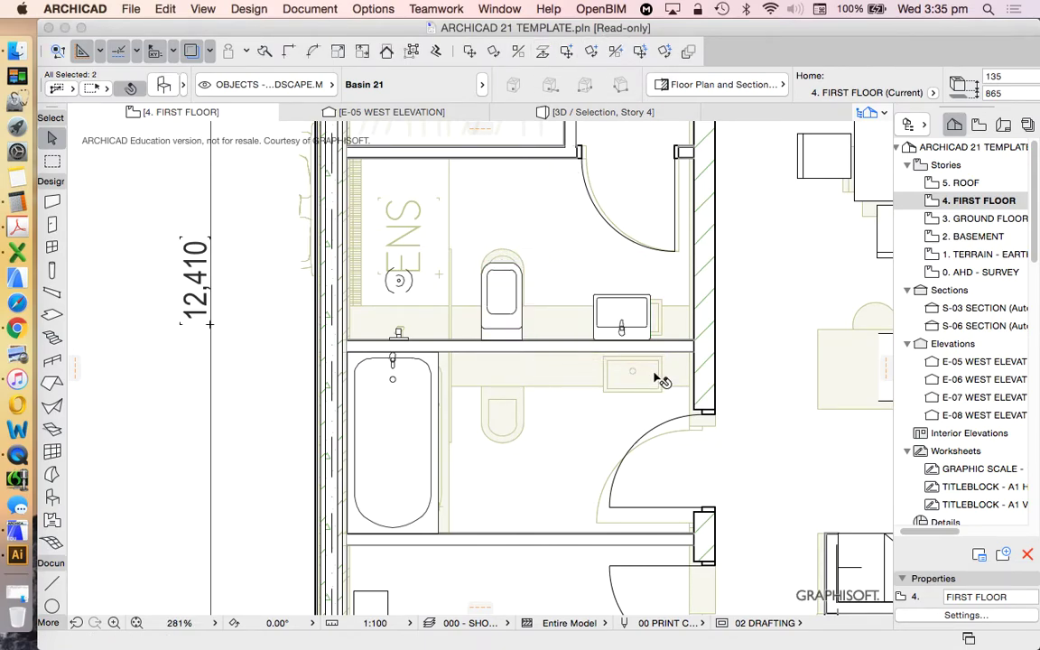
drag(435, 198, 586, 307)
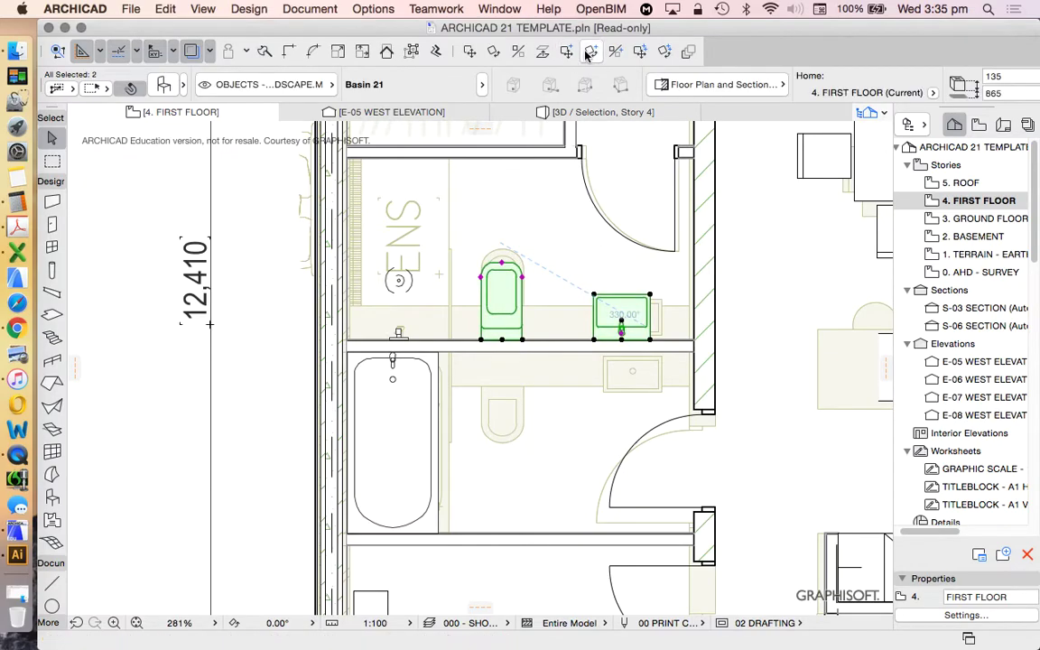
click(588, 53)
click(554, 343)
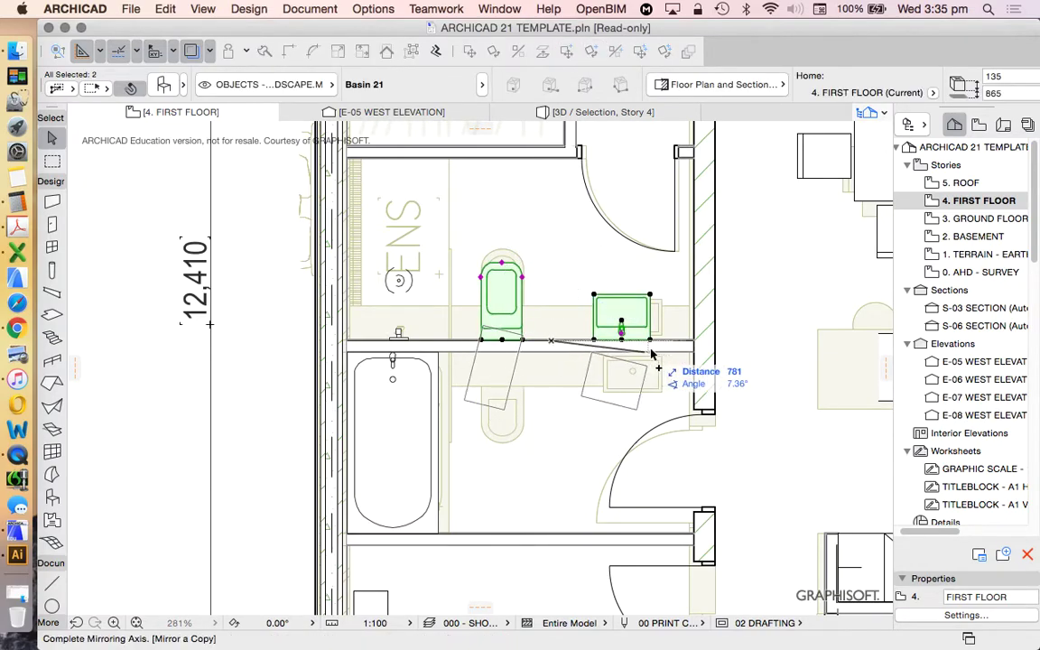
click(742, 343)
Move the mirrored toilet and basin straight back onto the bathroom face of the dividing wall, then deselect them
click(492, 52)
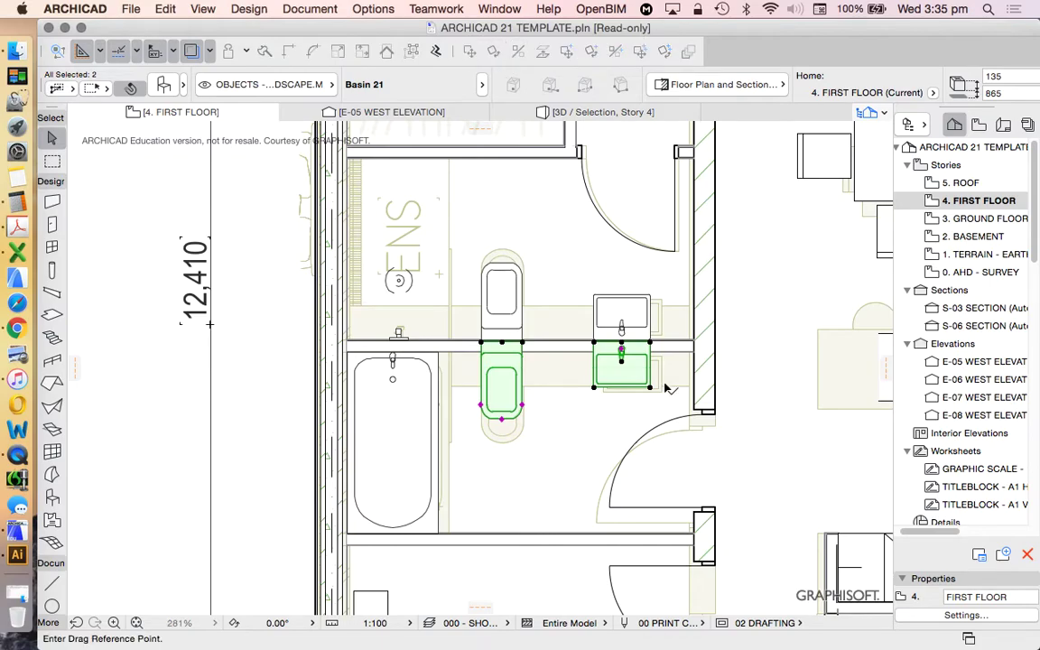
click(650, 342)
click(694, 353)
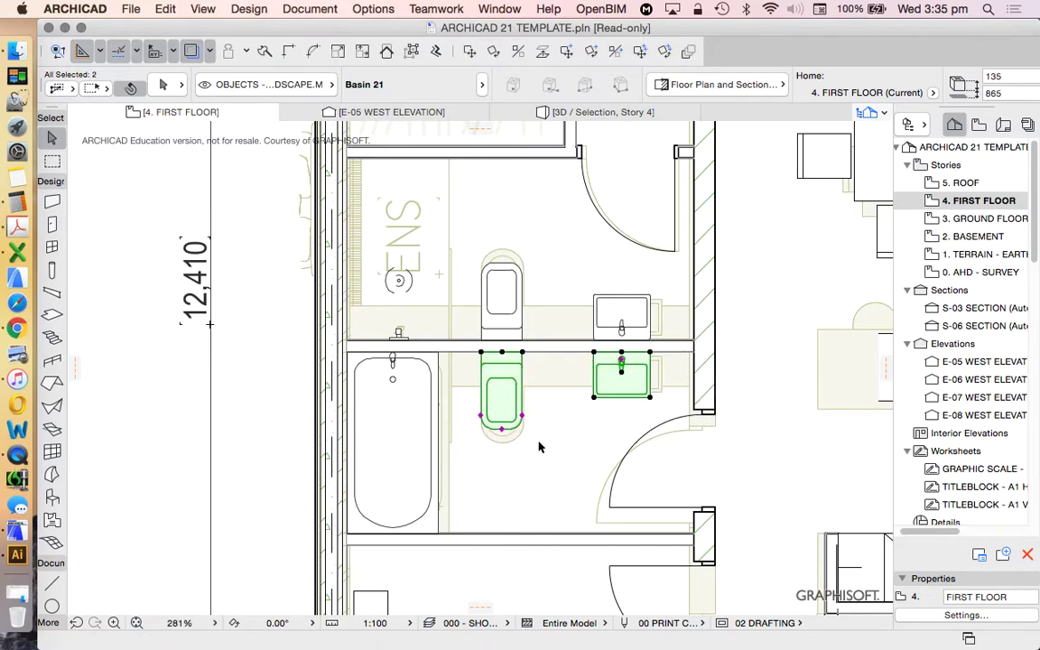
click(539, 443)
Hide the trace reference and create a Concrete - Structural slab following the outer perimeter of the unit's external walls
scroll(499, 361, down, 4)
scroll(497, 362, down, 5)
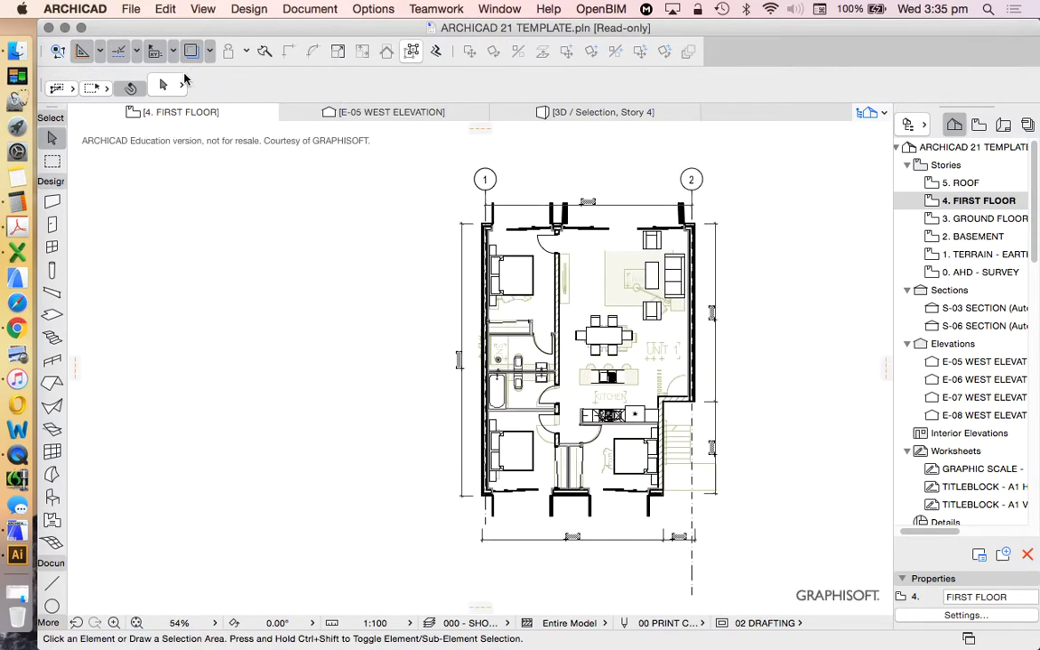
scroll(680, 371, down, 1)
scroll(679, 371, up, 1)
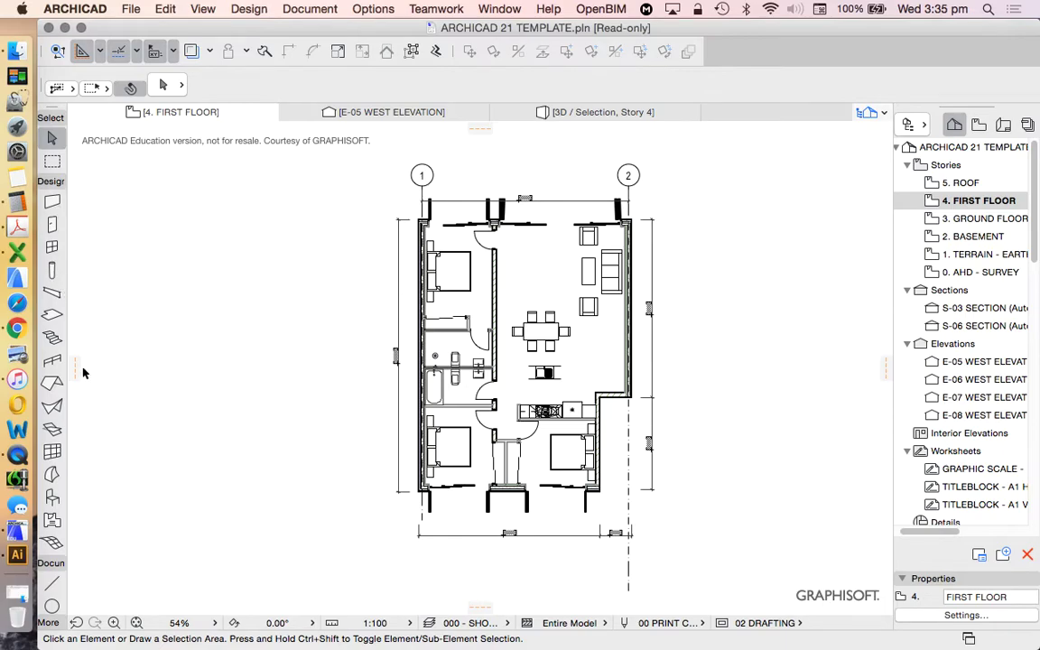
click(52, 314)
scroll(618, 244, up, 3)
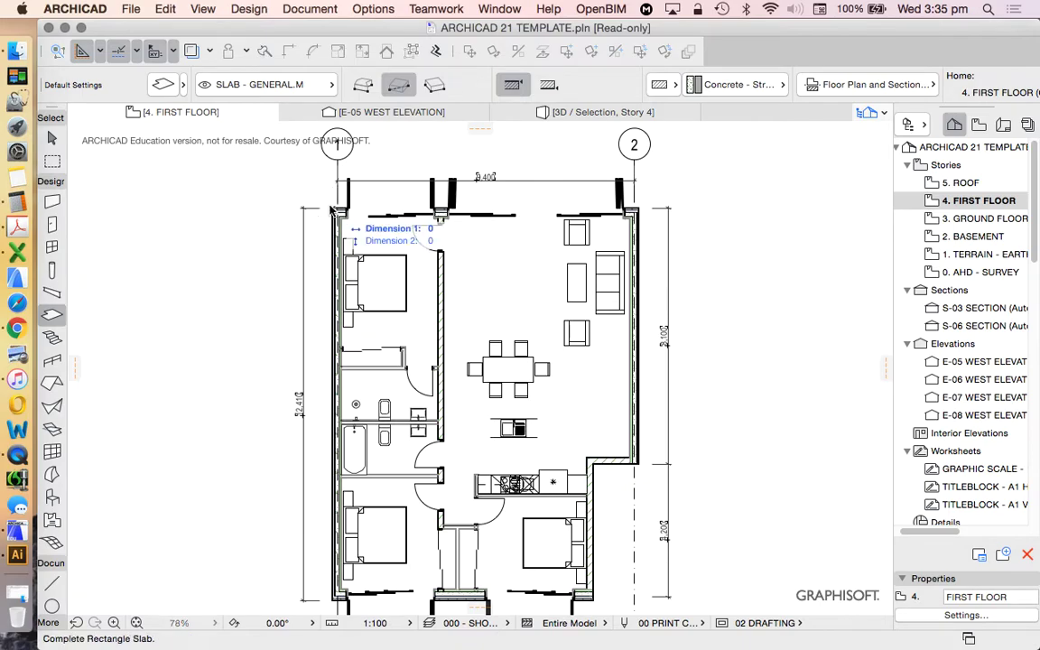
scroll(332, 218, up, 5)
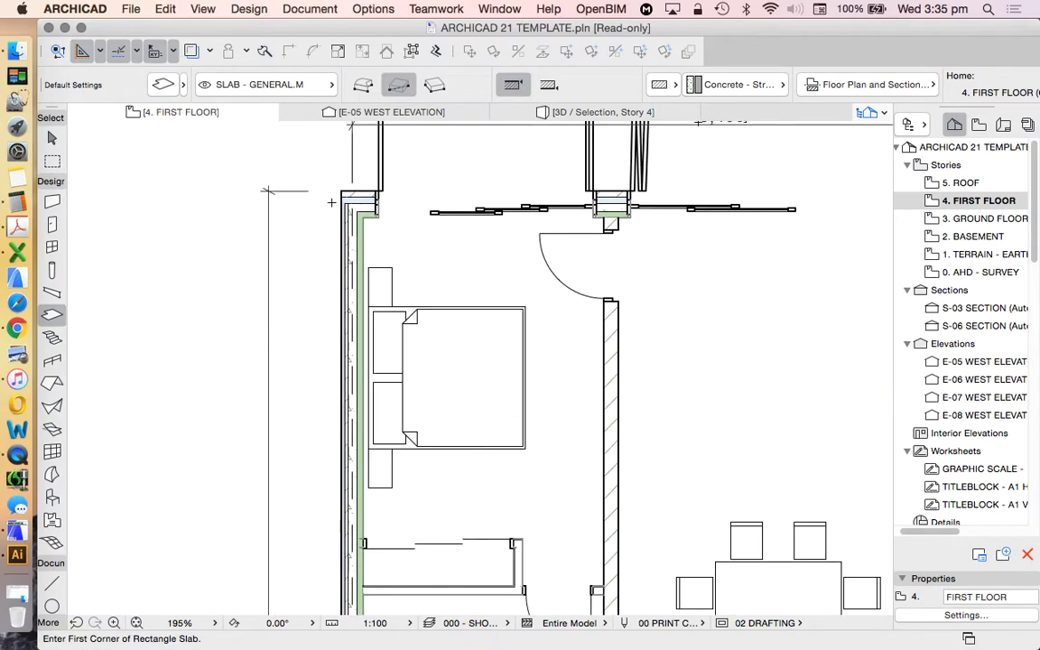
click(341, 220)
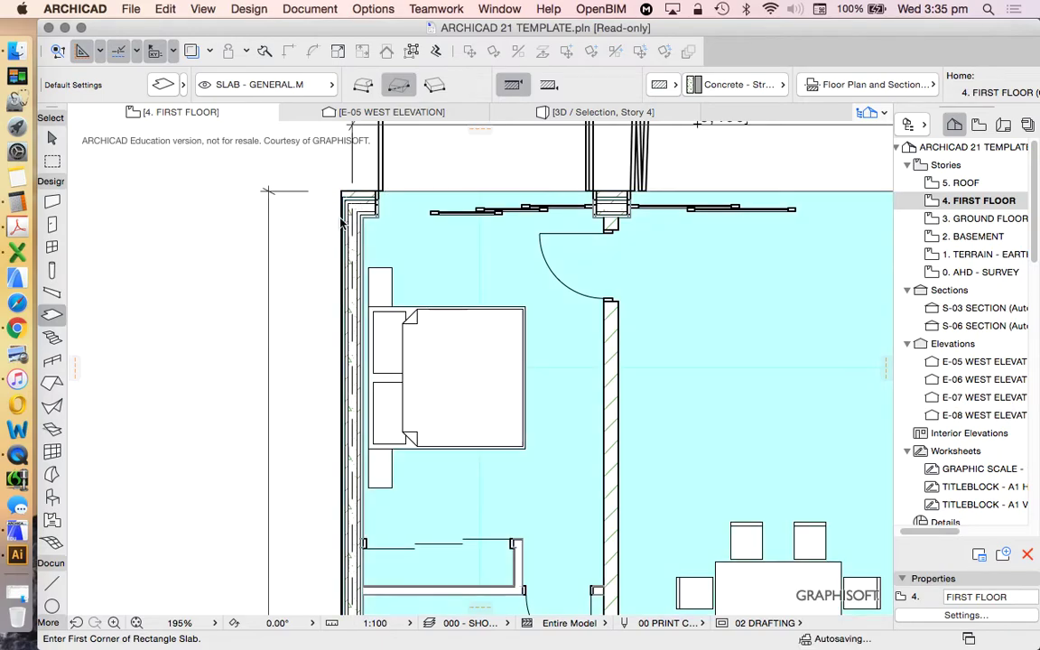
scroll(335, 226, down, 5)
key(Escape)
Select the first-floor slab and turn off its Cover Fills in the slab settings
click(539, 297)
scroll(540, 294, down, 3)
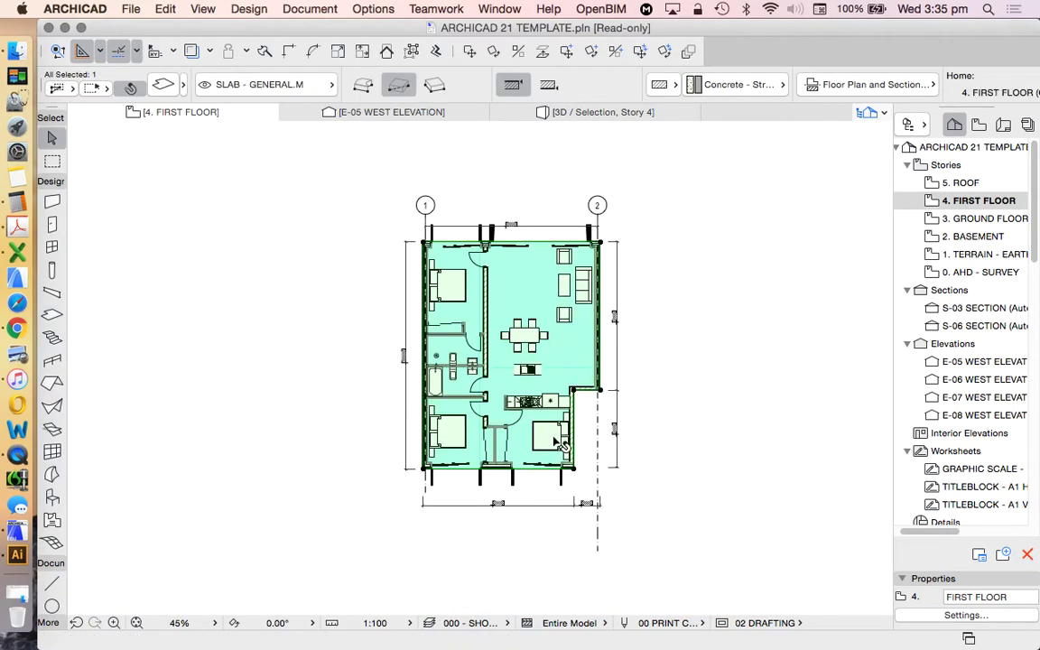
scroll(555, 439, up, 4)
scroll(451, 517, down, 5)
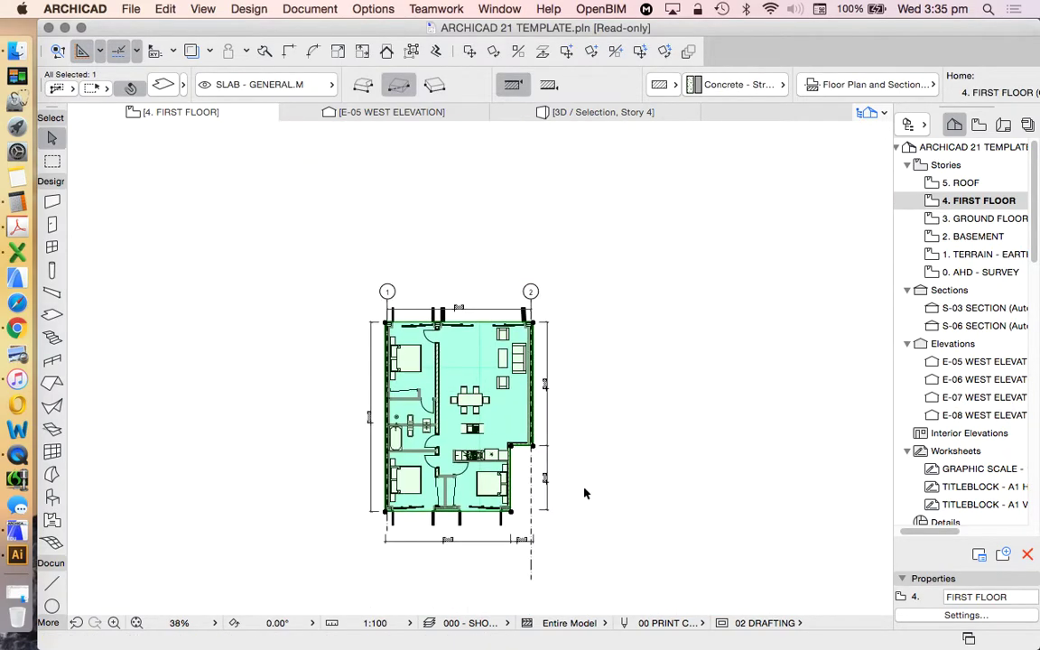
scroll(451, 516, up, 2)
click(161, 88)
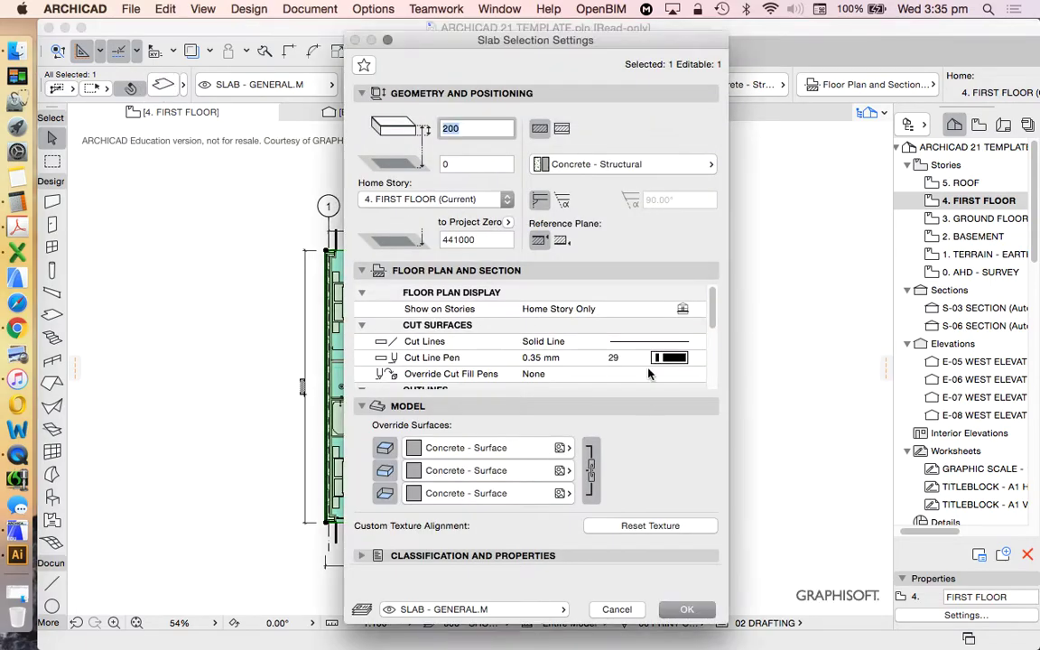
scroll(585, 336, down, 3)
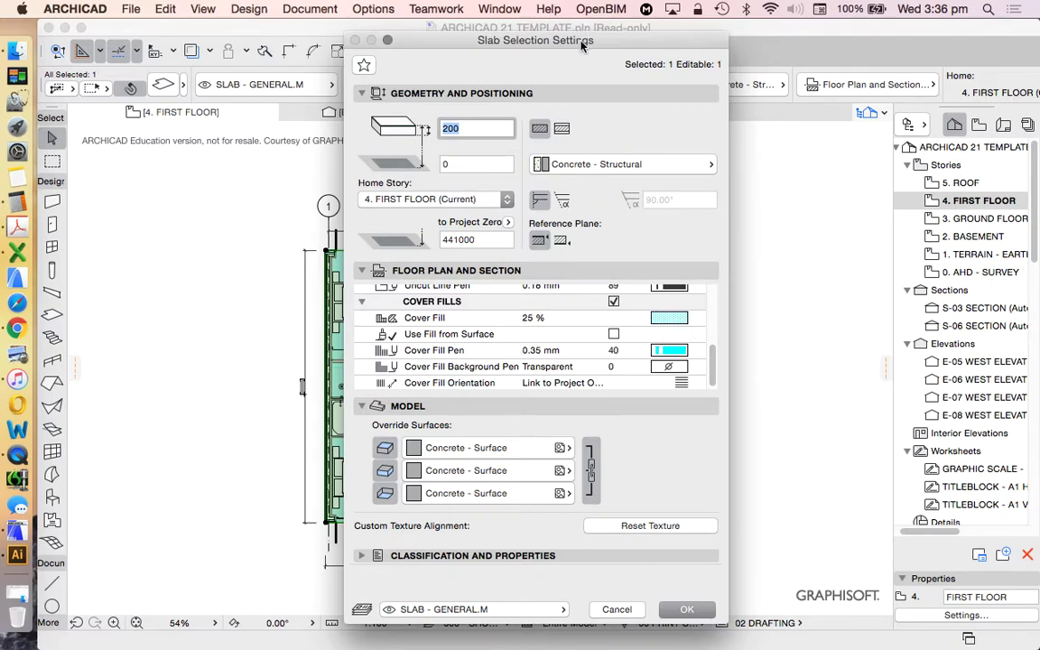
drag(581, 45, 762, 28)
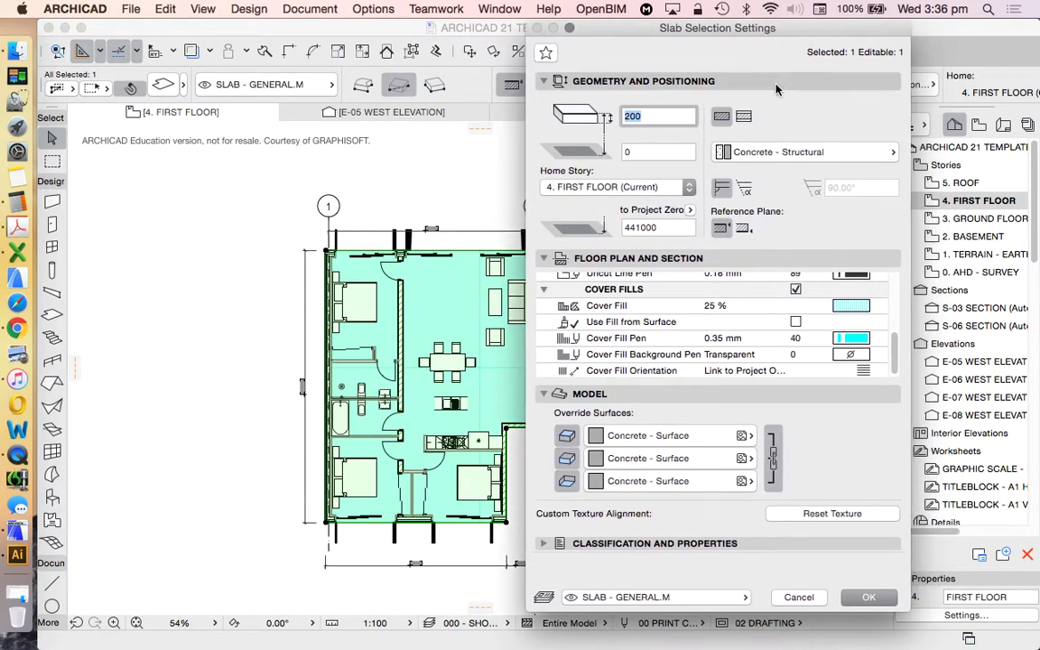
click(795, 291)
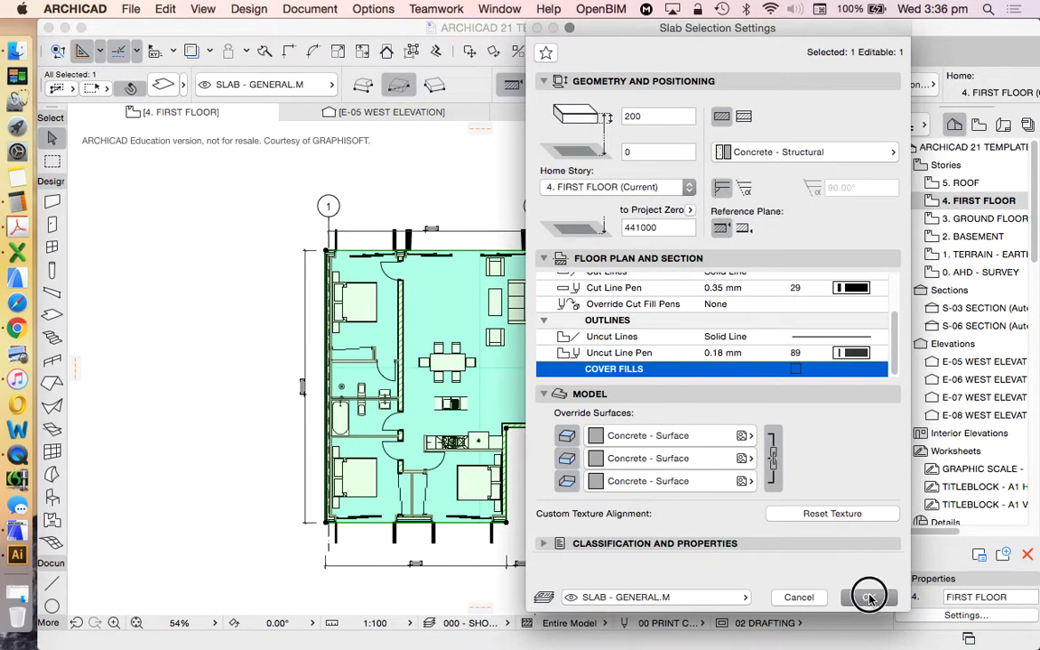
click(868, 598)
Turn the trace reference display back on for the first-floor plan
scroll(492, 479, down, 1)
middle_drag(489, 481, 495, 420)
scroll(492, 417, up, 3)
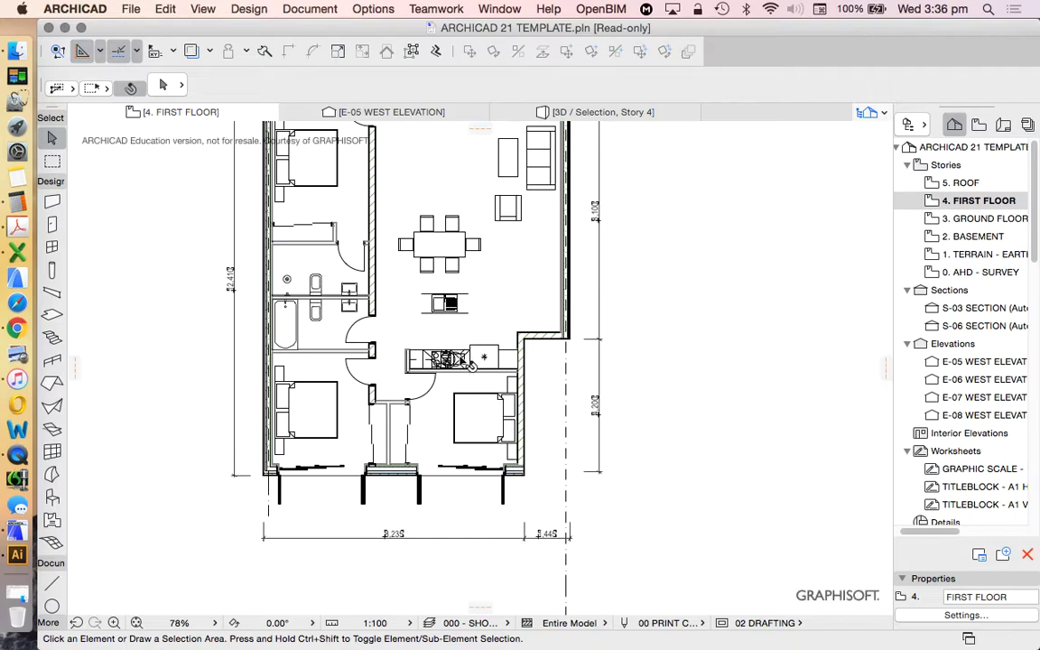
scroll(500, 410, down, 2)
scroll(481, 339, up, 2)
scroll(483, 343, down, 3)
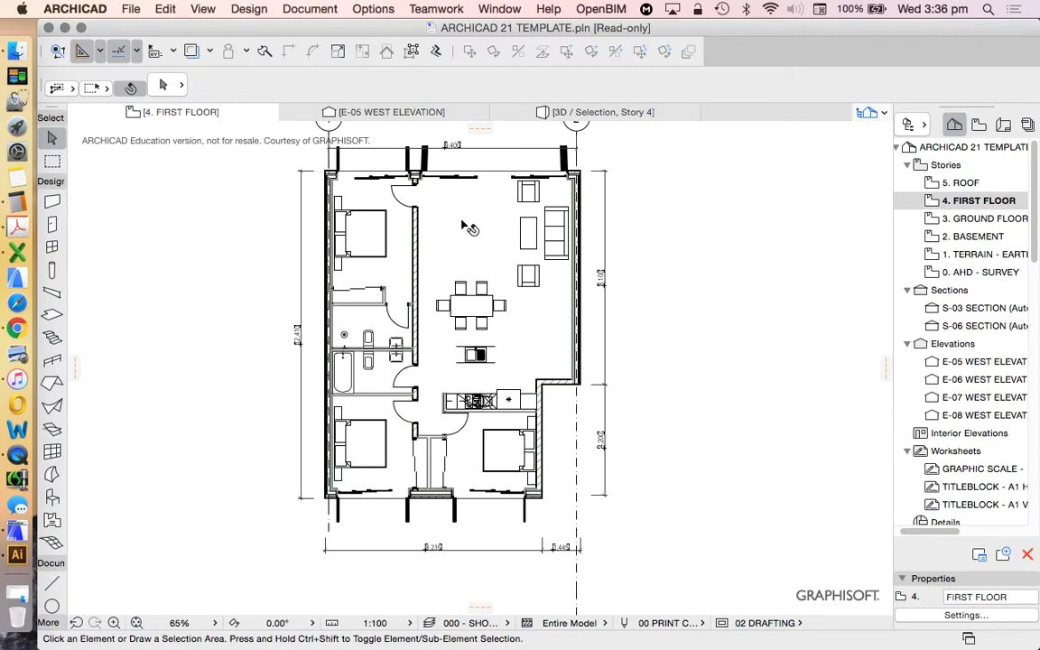
scroll(532, 327, down, 2)
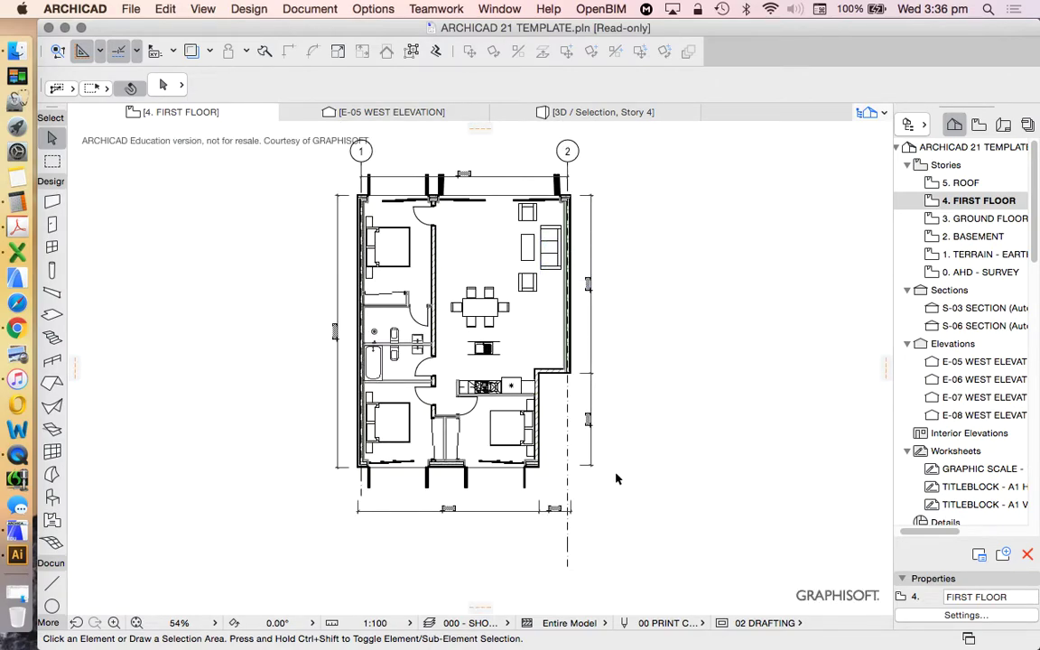
click(190, 50)
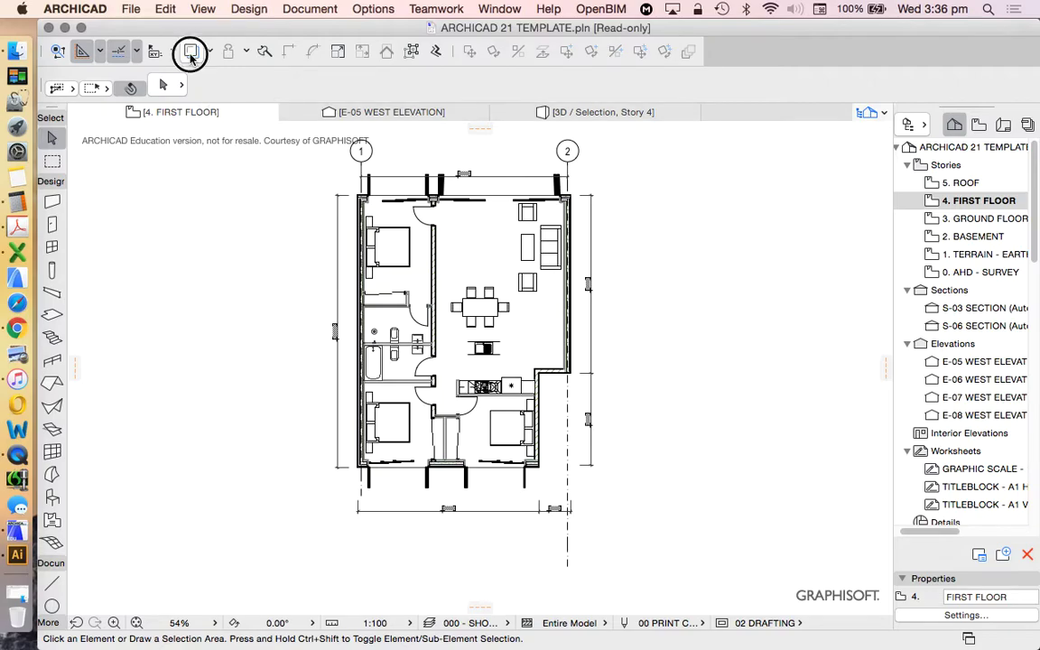
Copy the bathroom door's settings and place a matching 900 × 2100 Door 21 in Unit 1's entry wall, hinged beside the party wall and swinging inward
scroll(564, 397, up, 8)
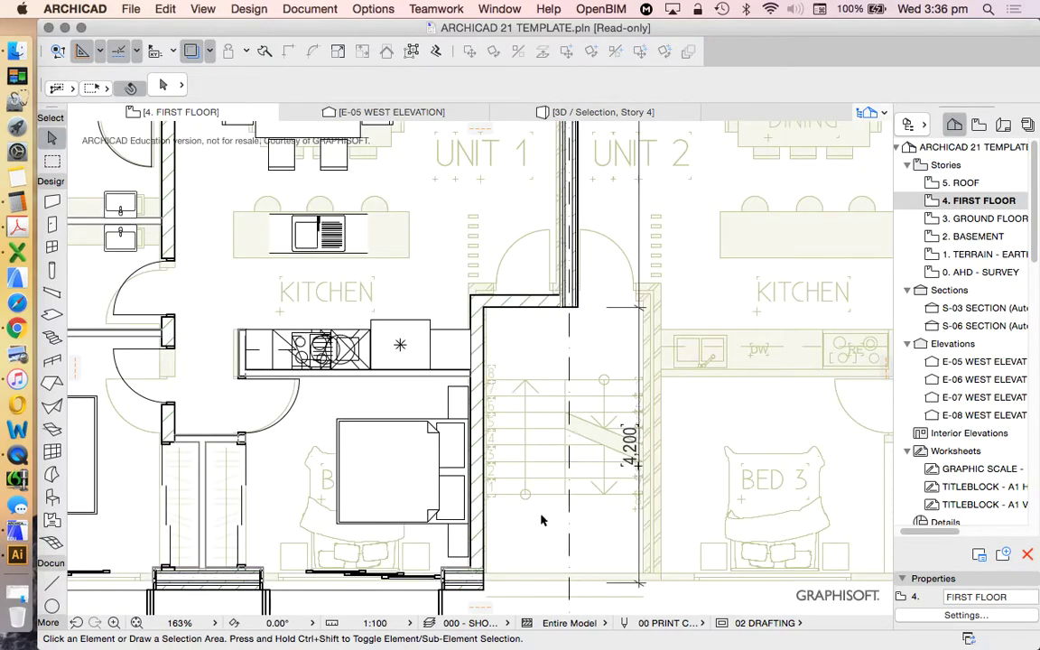
scroll(499, 394, down, 5)
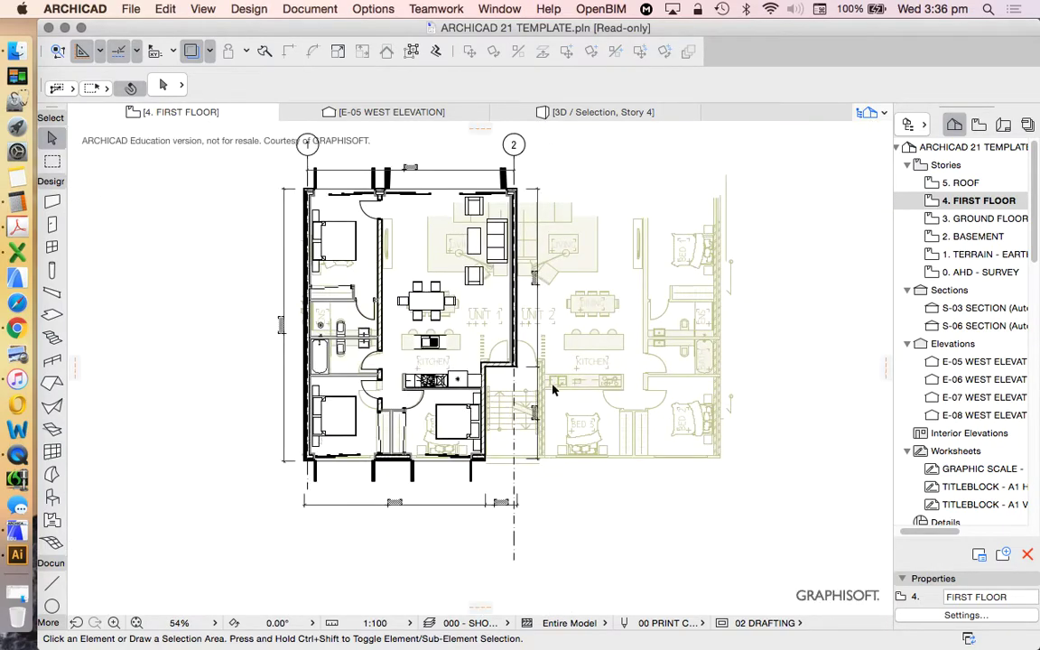
scroll(537, 359, up, 5)
scroll(226, 388, down, 3)
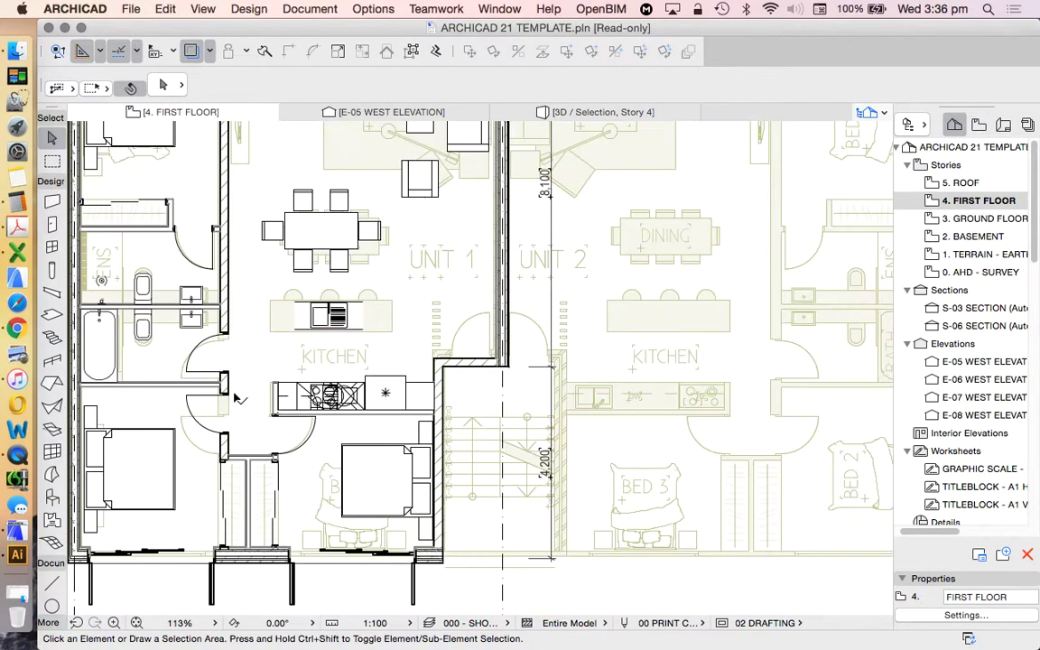
alt+click(197, 370)
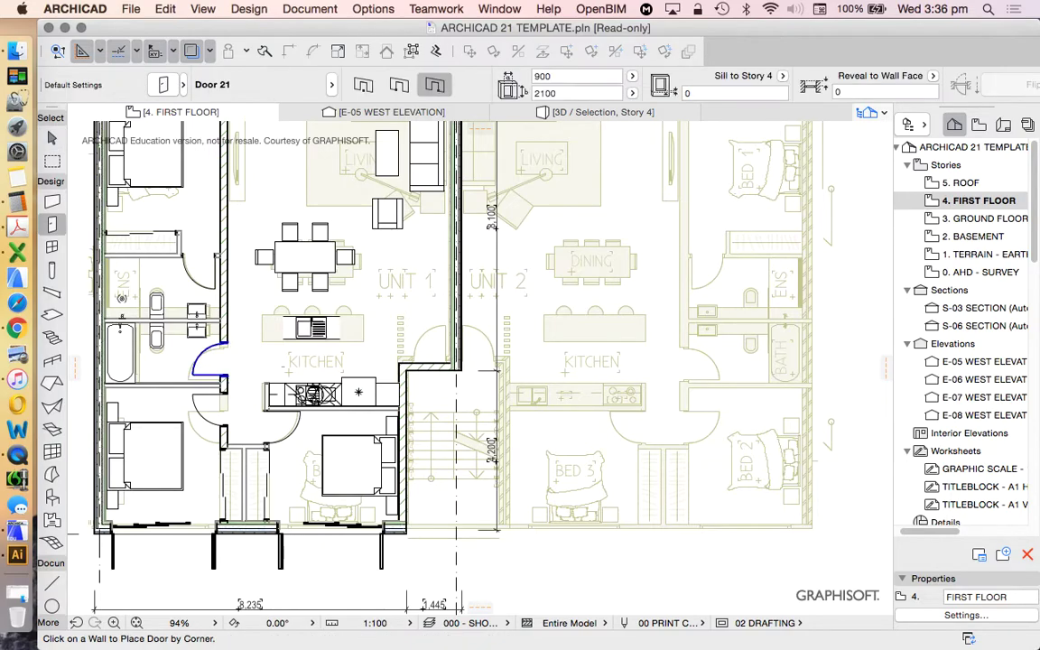
scroll(393, 362, up, 6)
scroll(431, 362, up, 4)
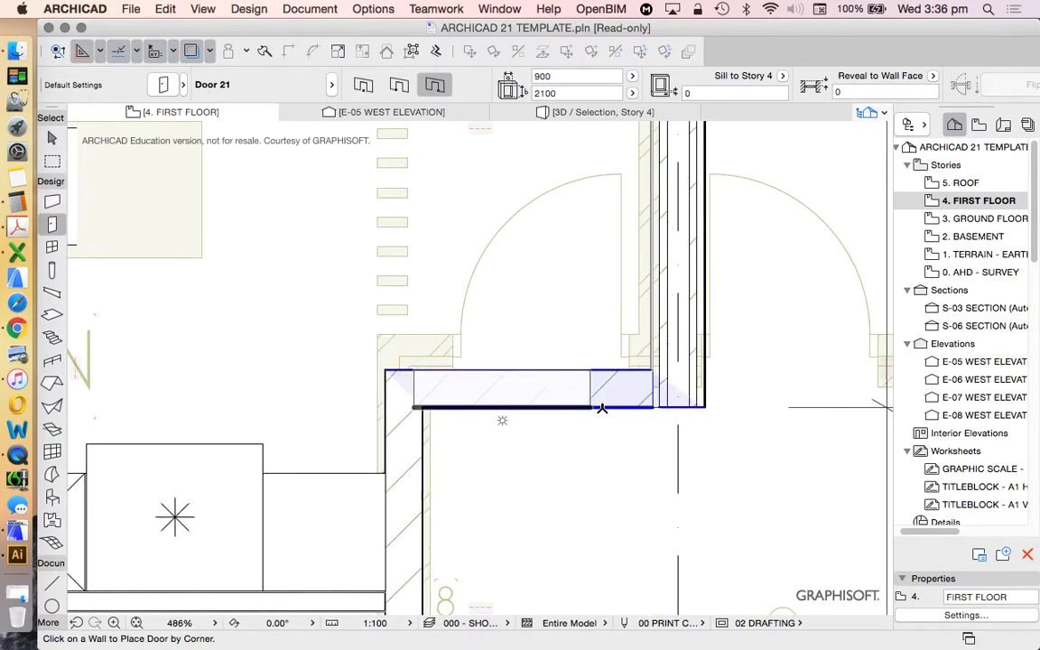
click(622, 408)
click(478, 338)
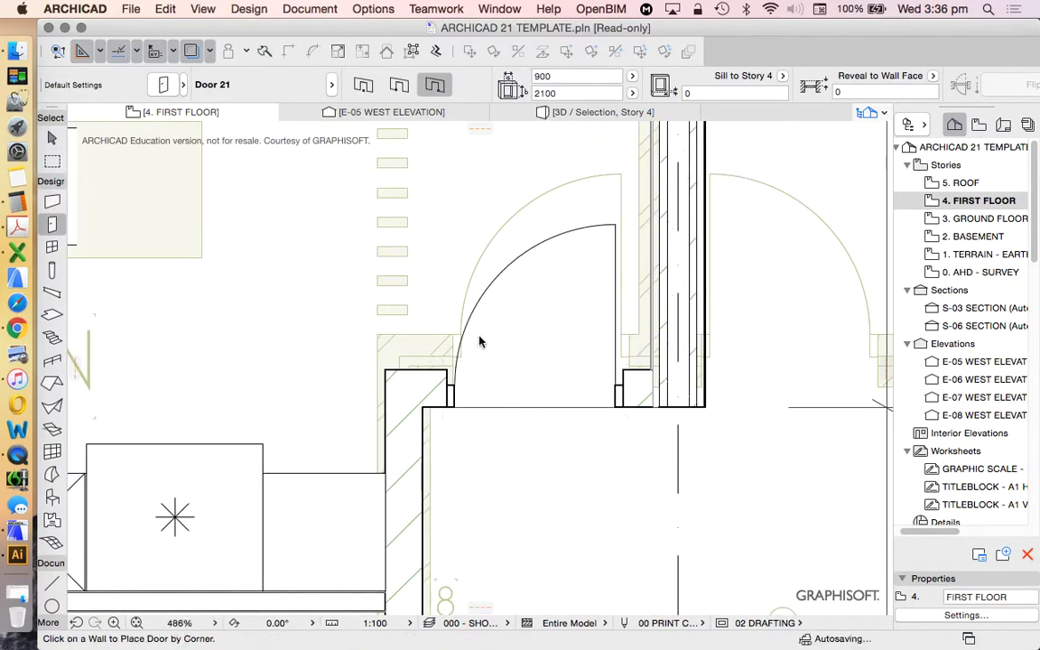
Hide the trace reference and show the whole first-floor unit plan
scroll(563, 349, down, 4)
scroll(563, 349, down, 3)
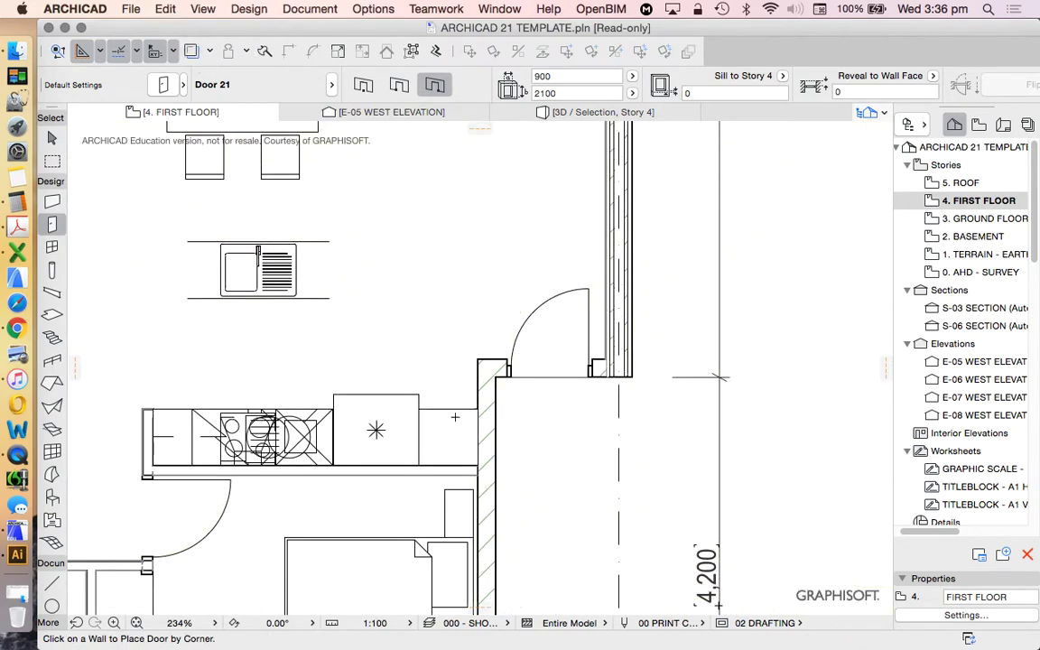
scroll(492, 267, down, 8)
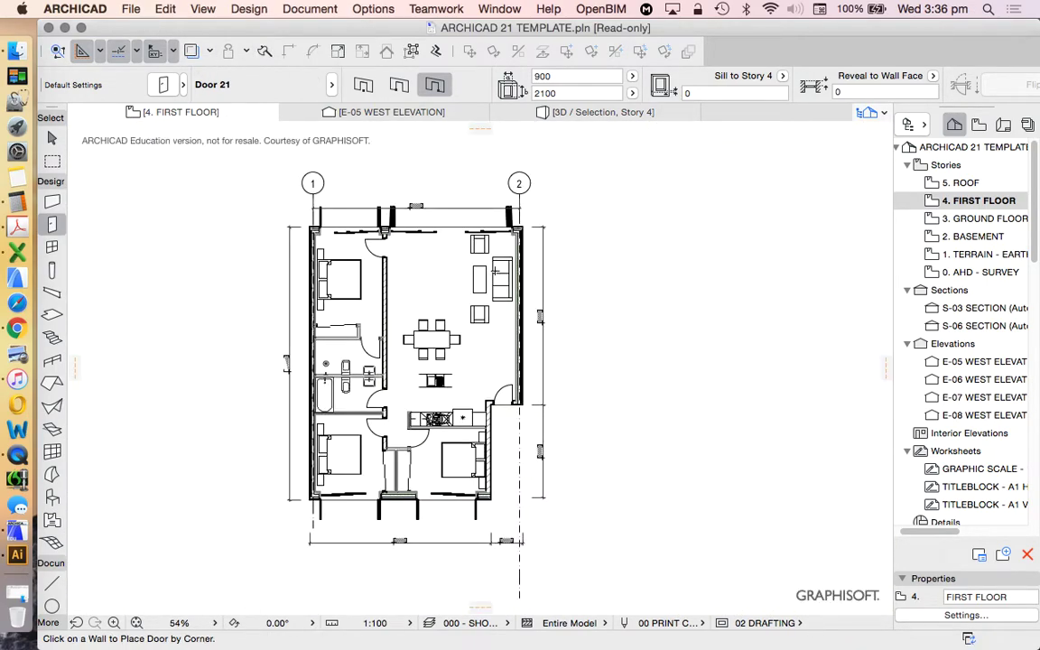